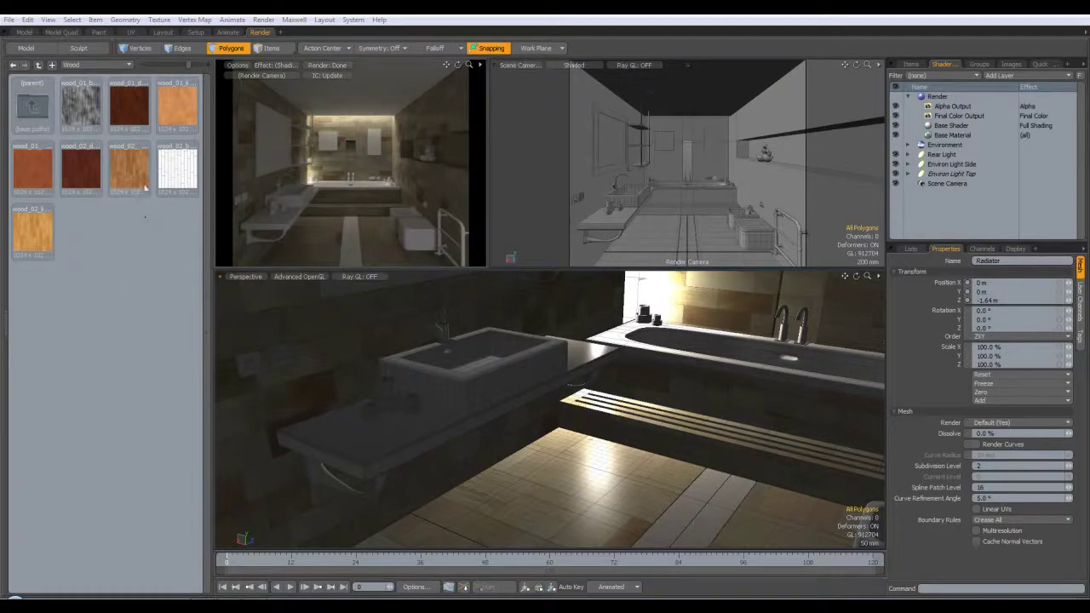
Browse the preset assets to the Metal folder within Materials
{"action": "double_click", "coordinate": [34, 107]}
{"action": "double_click", "coordinate": [34, 106]}
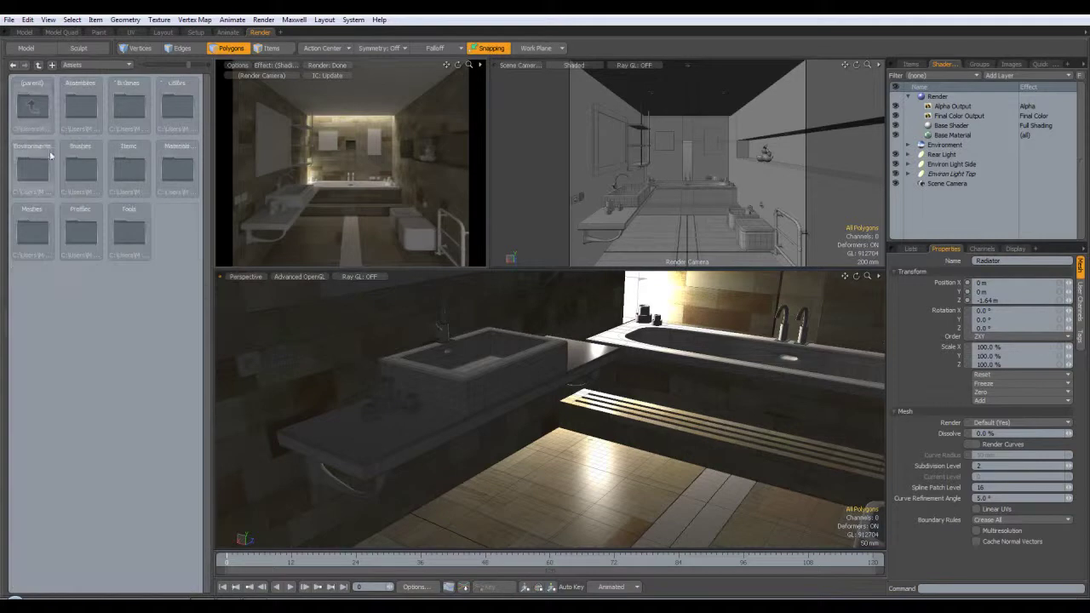
{"action": "double_click", "coordinate": [178, 168]}
{"action": "double_click", "coordinate": [133, 177]}
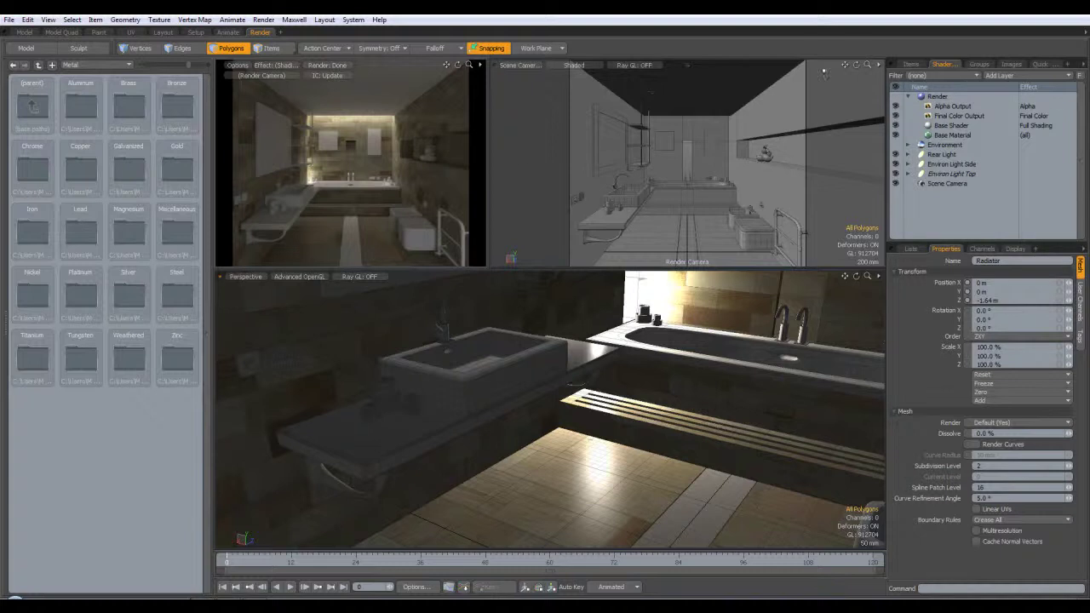
Select the Radiator item and assign it a new white material named Chrome, with 80% diffuse, 20% specular and smoothing on
{"action": "left_click", "coordinate": [269, 48]}
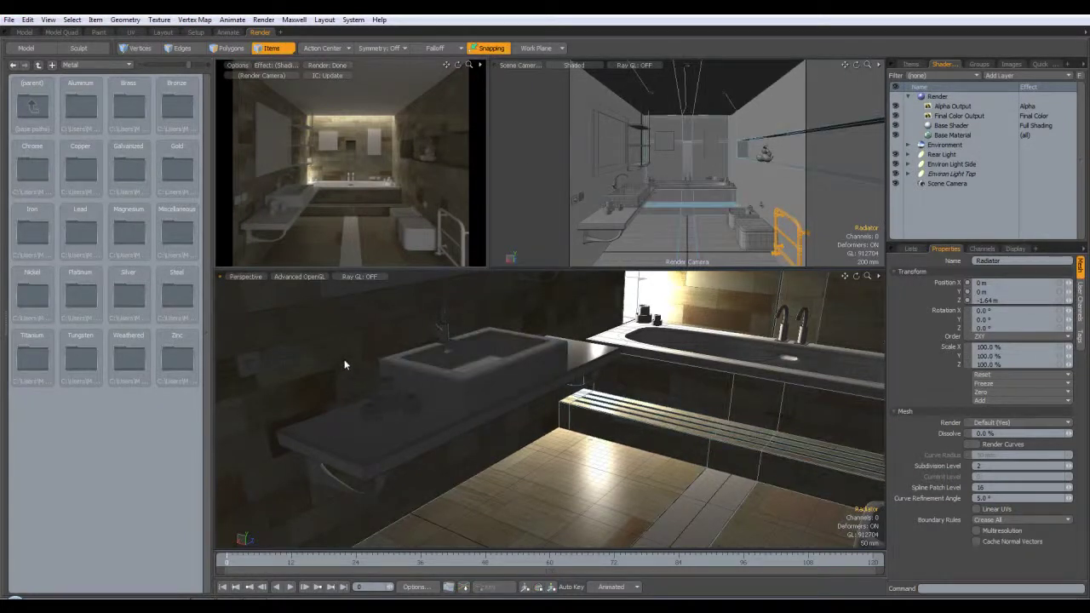
{"action": "left_click_drag", "start_coordinate": [356, 362], "coordinate": [804, 471], "text": "alt"}
{"action": "left_click_drag", "start_coordinate": [770, 415], "coordinate": [443, 365], "text": "alt"}
{"action": "left_click_drag", "start_coordinate": [718, 467], "coordinate": [692, 386], "text": "alt"}
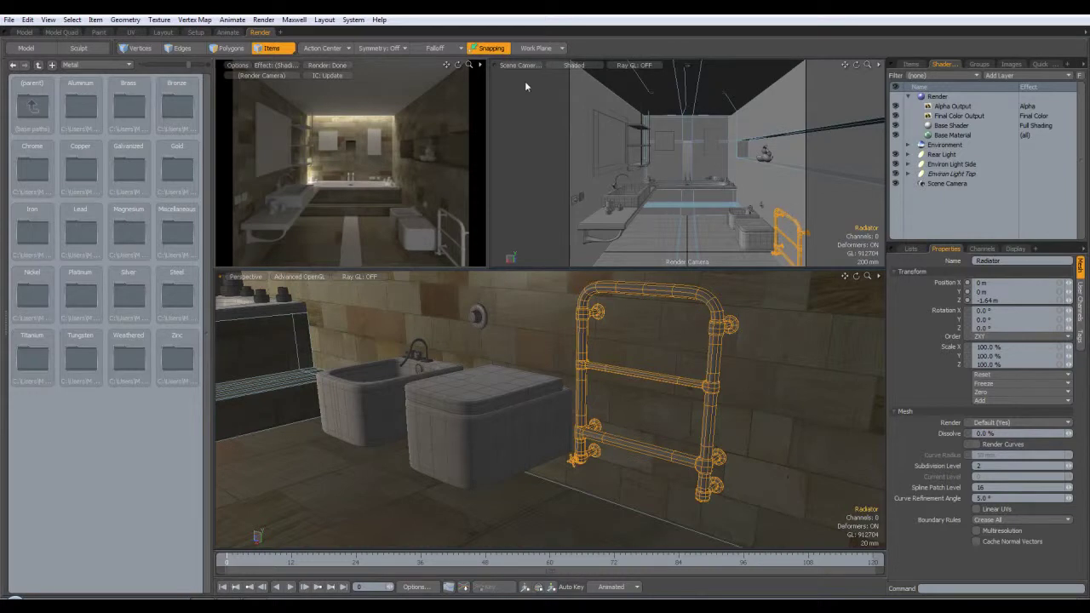
{"action": "left_click", "coordinate": [792, 219]}
{"action": "key", "text": "m"}
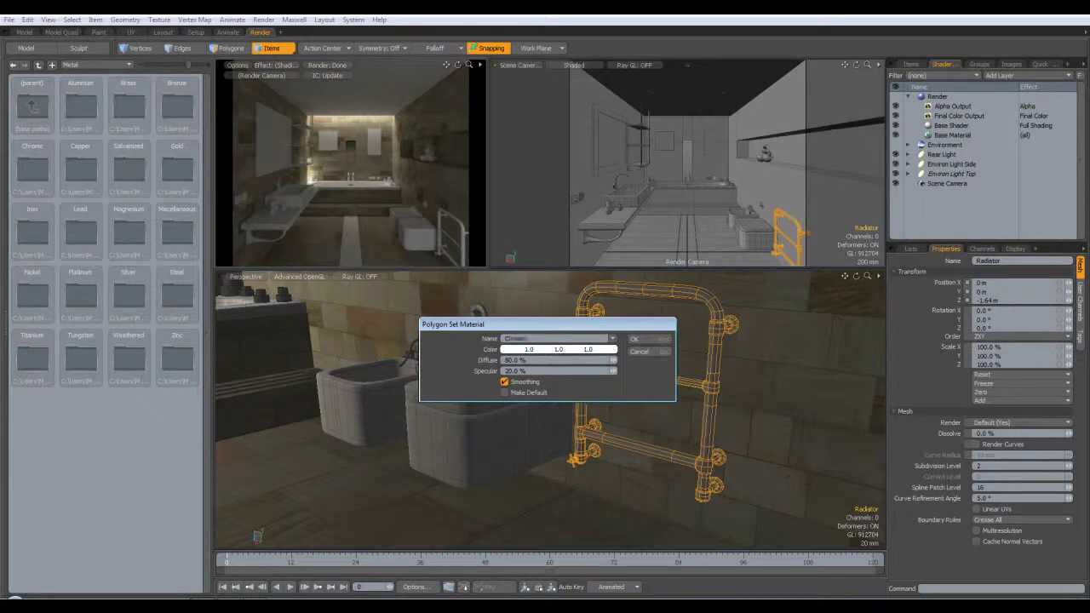
{"action": "key", "text": "Return"}
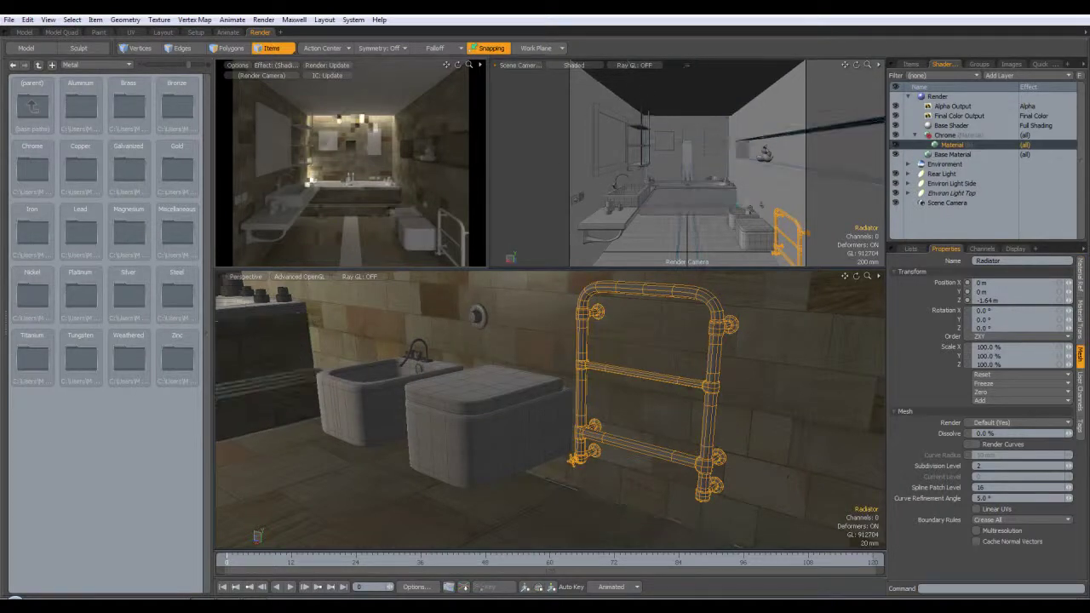
Add the Chromium Plate preset from the Chrome folder to the Chrome material group and delete the group's default material
{"action": "double_click", "coordinate": [32, 167]}
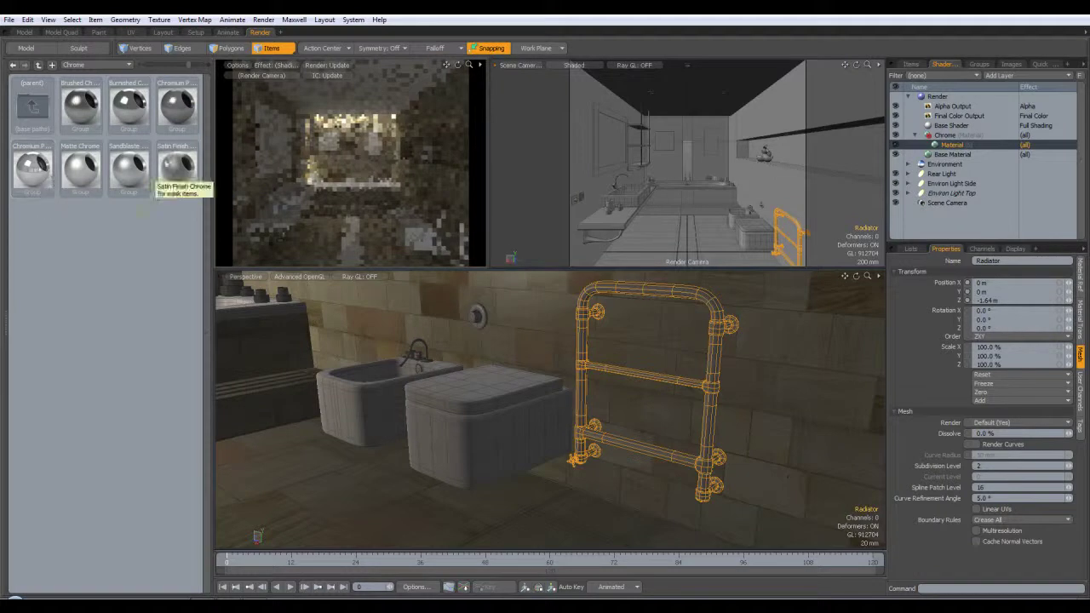
{"action": "left_click", "coordinate": [954, 136]}
{"action": "left_click_drag", "start_coordinate": [954, 138], "coordinate": [954, 137]}
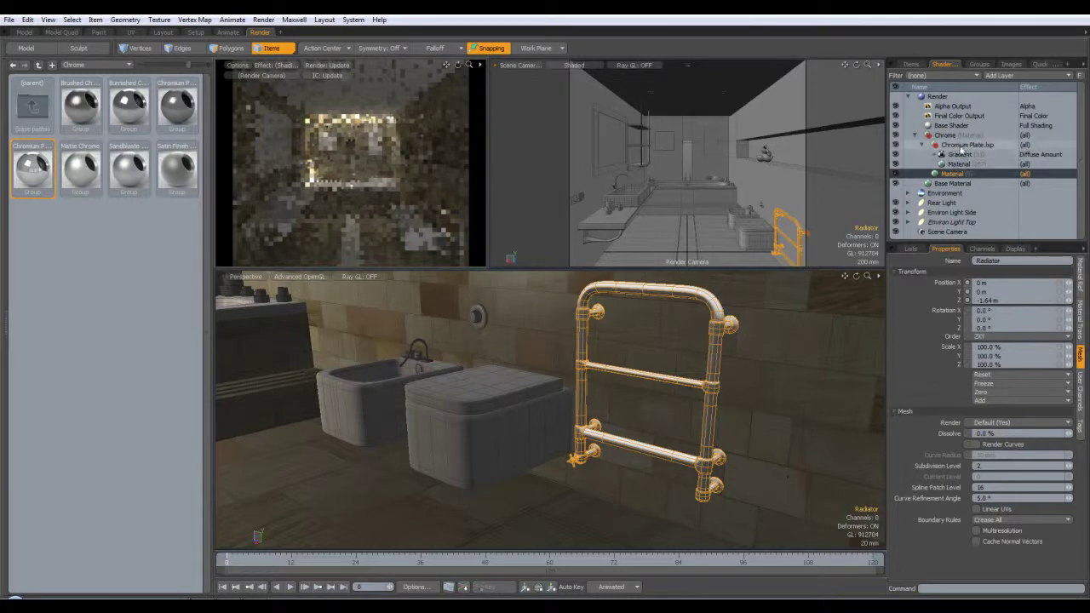
{"action": "left_click", "coordinate": [956, 165]}
{"action": "left_click", "coordinate": [951, 175]}
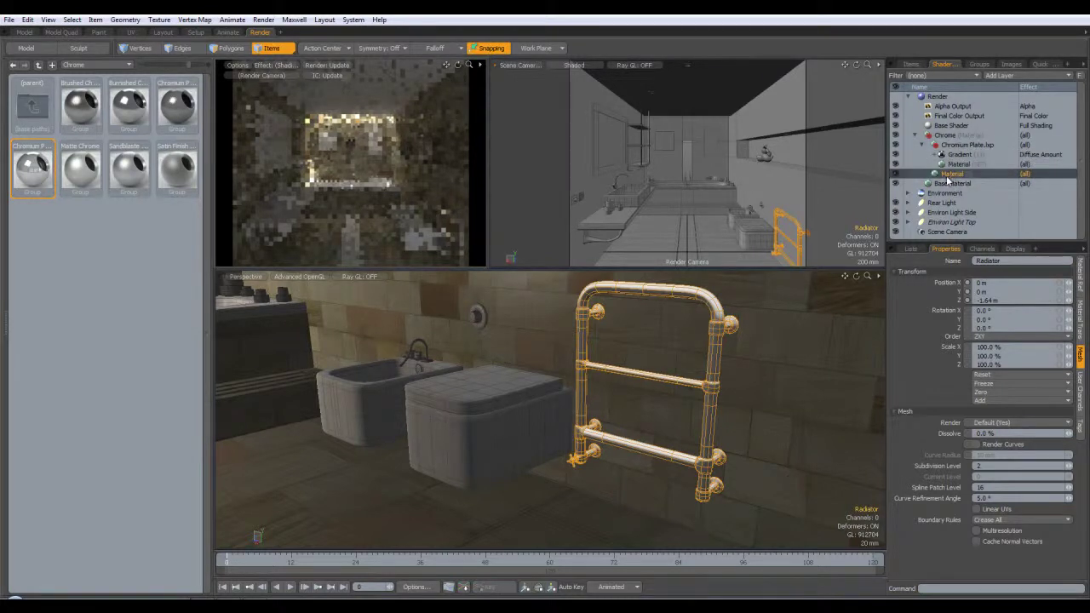
{"action": "key", "text": "Delete"}
Move the preset's gradient and material directly into the Chrome group, delete the emptied Chromium Plate group and collapse Chrome
{"action": "left_click", "coordinate": [955, 164]}
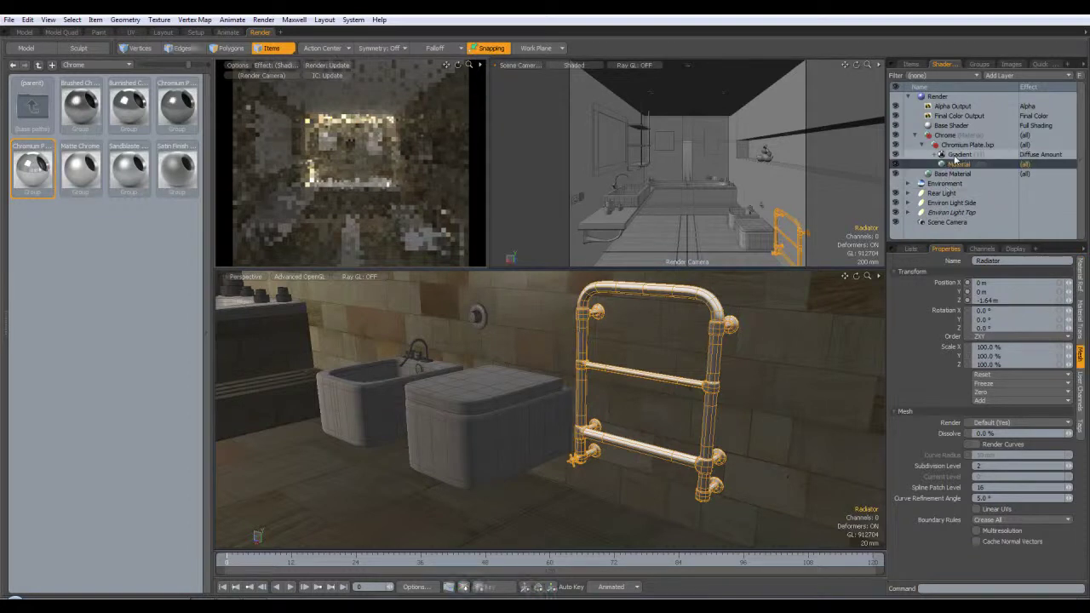
{"action": "left_click", "coordinate": [958, 156], "text": "ctrl"}
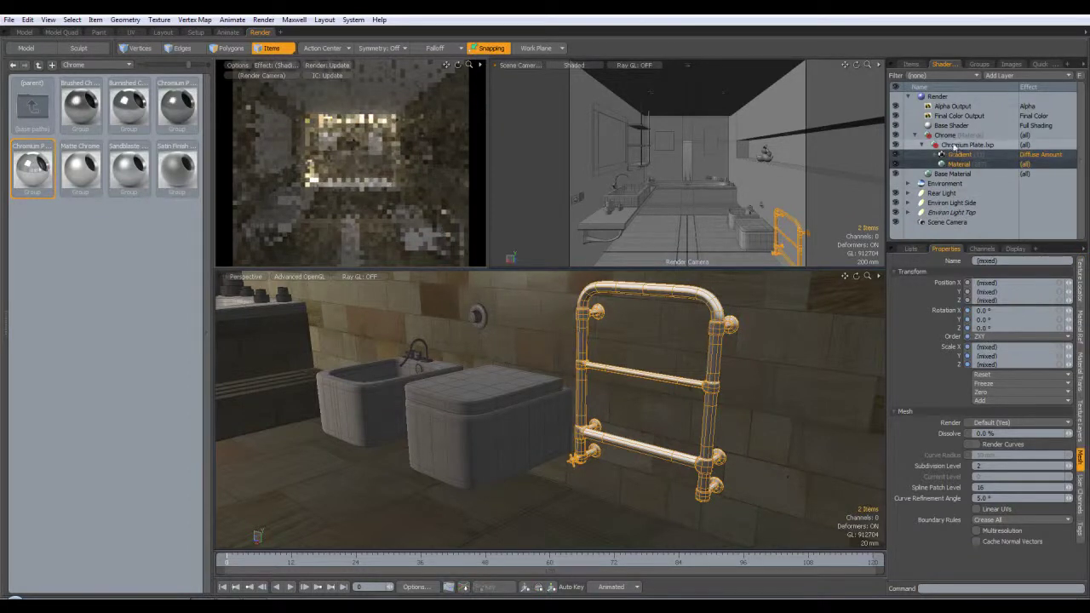
{"action": "left_click_drag", "start_coordinate": [952, 156], "coordinate": [944, 137]}
{"action": "left_click", "coordinate": [955, 165]}
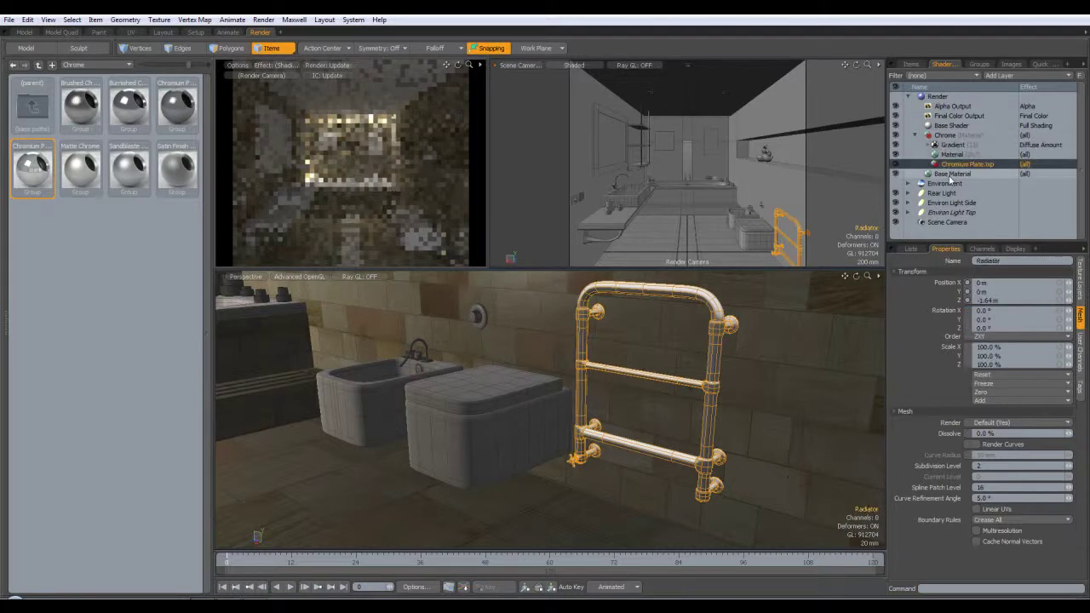
{"action": "key", "text": "Delete"}
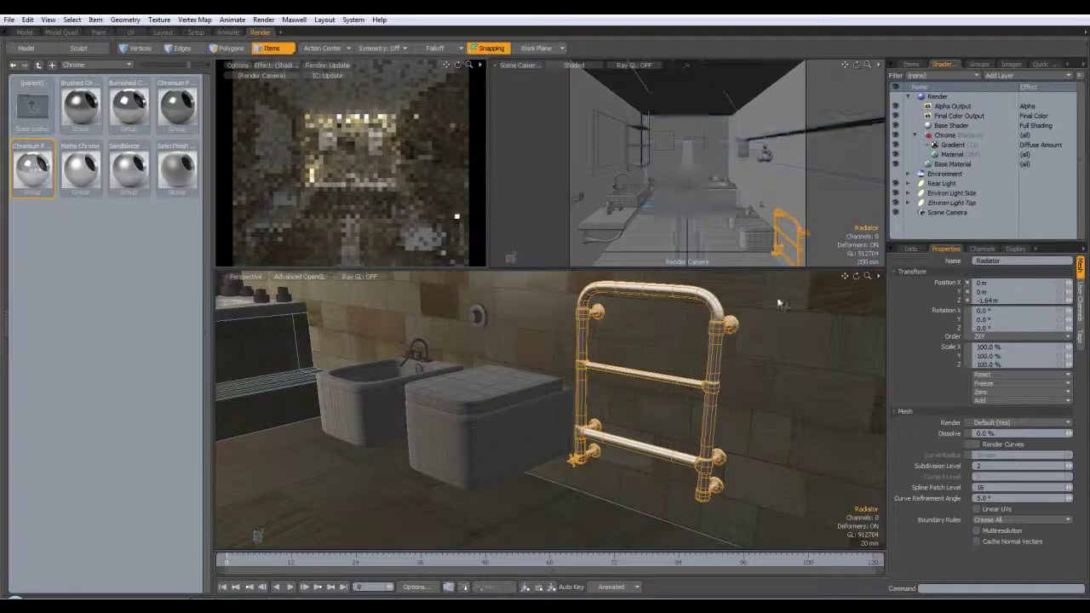
{"action": "left_click", "coordinate": [915, 136]}
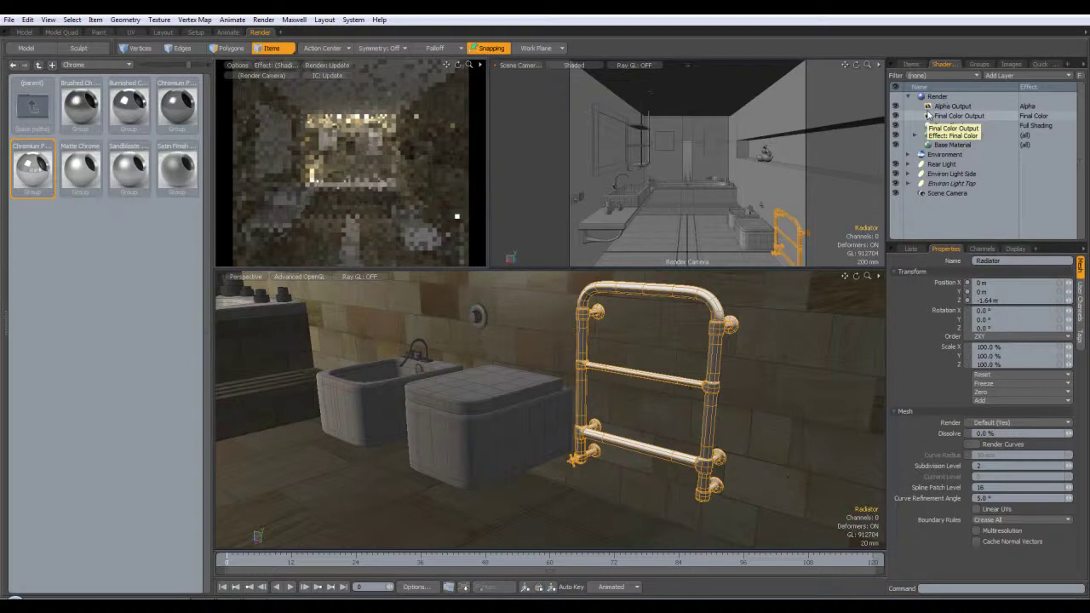
Assign the Chrome material to the Toilet Flusher on the wall
{"action": "left_click_drag", "start_coordinate": [587, 321], "coordinate": [546, 334], "text": "alt"}
{"action": "left_click_drag", "start_coordinate": [458, 332], "coordinate": [514, 333], "text": "alt"}
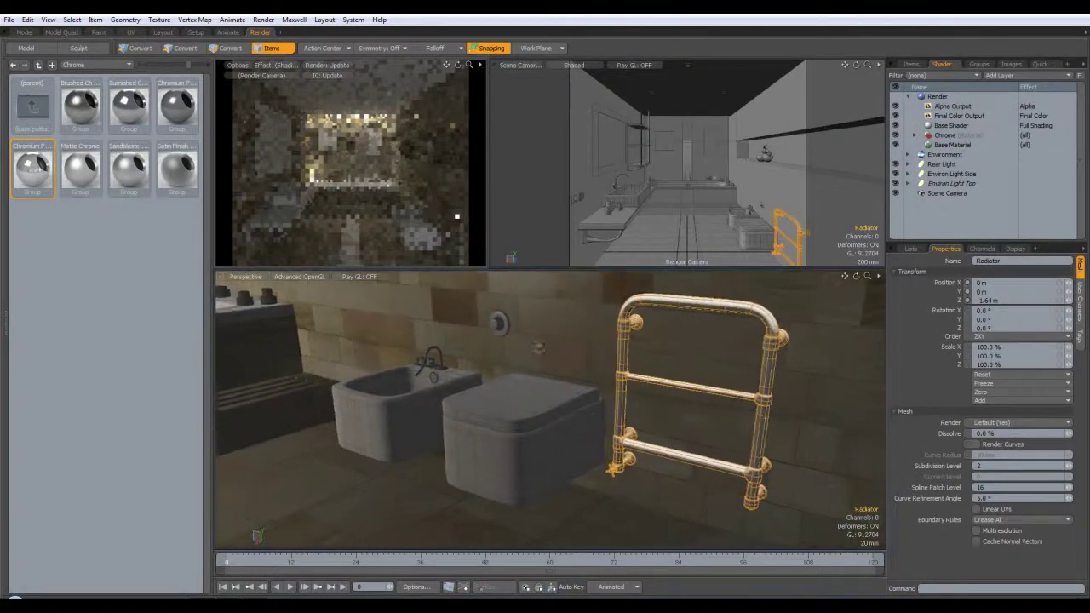
{"action": "scroll", "coordinate": [516, 334], "scroll_direction": "up", "scroll_amount": 2}
{"action": "left_click", "coordinate": [504, 323]}
{"action": "key", "text": "shift+a"}
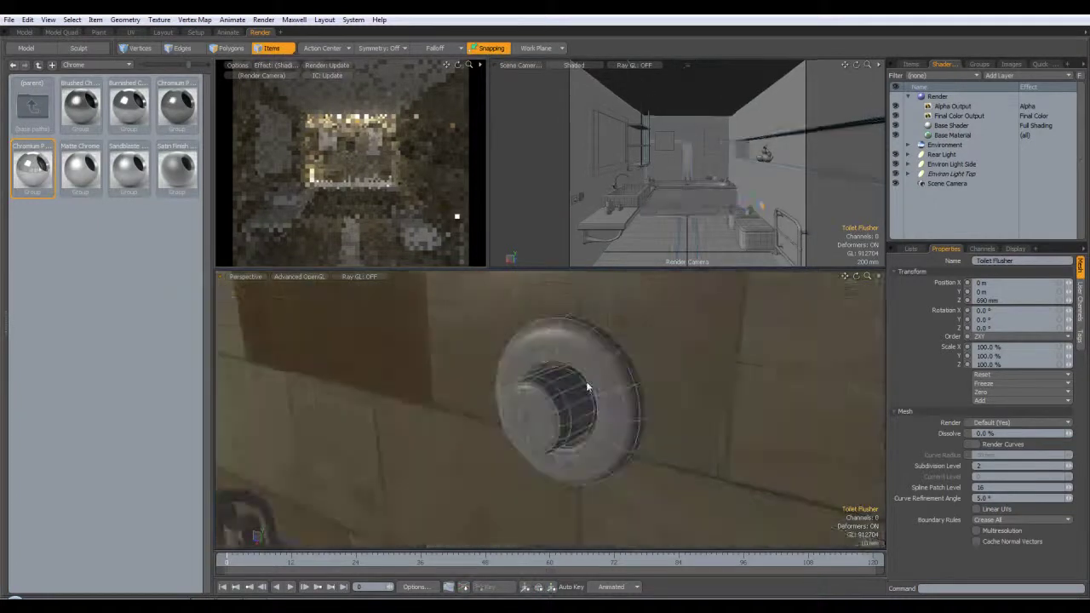
{"action": "mouse_move", "coordinate": [673, 417]}
{"action": "left_mouse_down", "text": "alt"}
{"action": "mouse_move", "coordinate": [670, 346]}
{"action": "mouse_move", "coordinate": [617, 381]}
{"action": "mouse_move", "coordinate": [722, 385]}
{"action": "mouse_move", "coordinate": [681, 398]}
{"action": "left_mouse_up", "text": "alt"}
{"action": "key", "text": "m"}
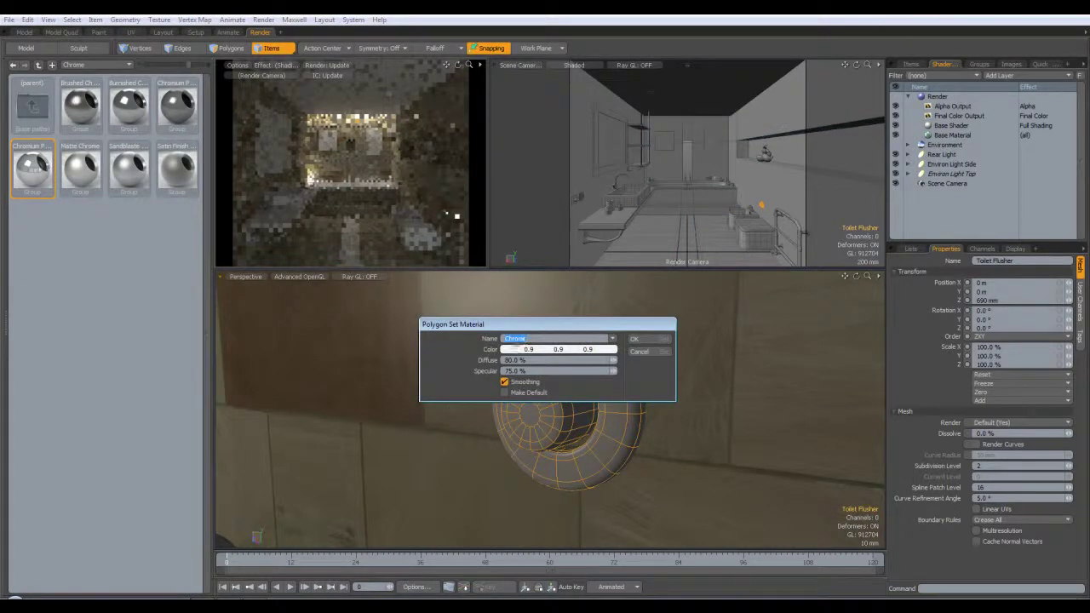
{"action": "left_click", "coordinate": [645, 342]}
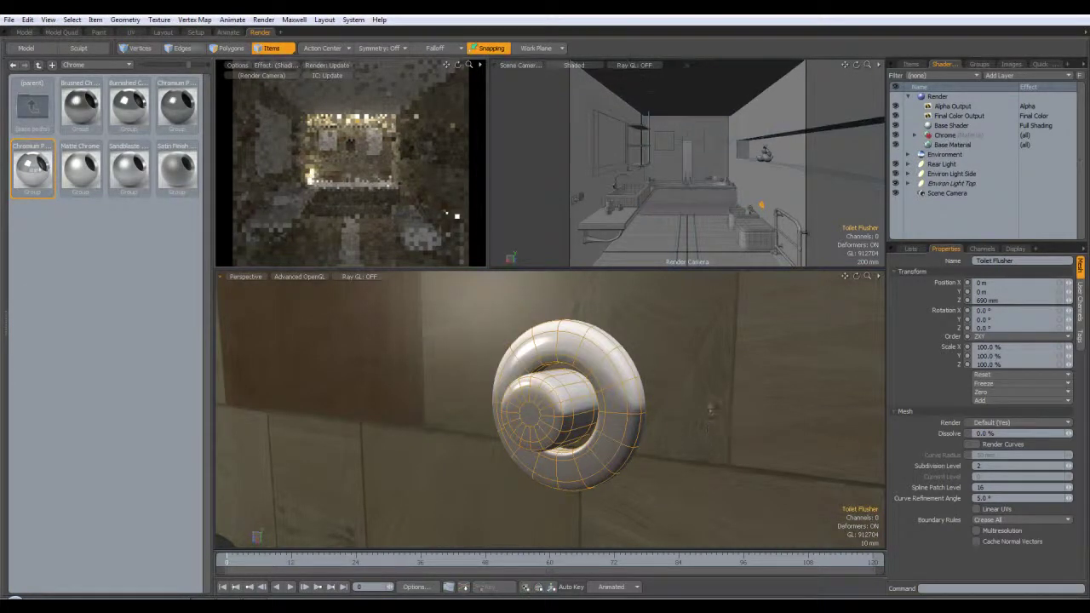
Assign the Chrome material to the curved bidet tap, BD_Tap
{"action": "left_click_drag", "start_coordinate": [708, 414], "coordinate": [691, 442], "text": "alt"}
{"action": "left_click_drag", "start_coordinate": [340, 511], "coordinate": [562, 470], "text": "alt+shift"}
{"action": "left_click_drag", "start_coordinate": [732, 411], "coordinate": [654, 396], "text": "ctrl+alt"}
{"action": "left_click_drag", "start_coordinate": [654, 396], "coordinate": [670, 370], "text": "alt"}
{"action": "left_click", "coordinate": [665, 377]}
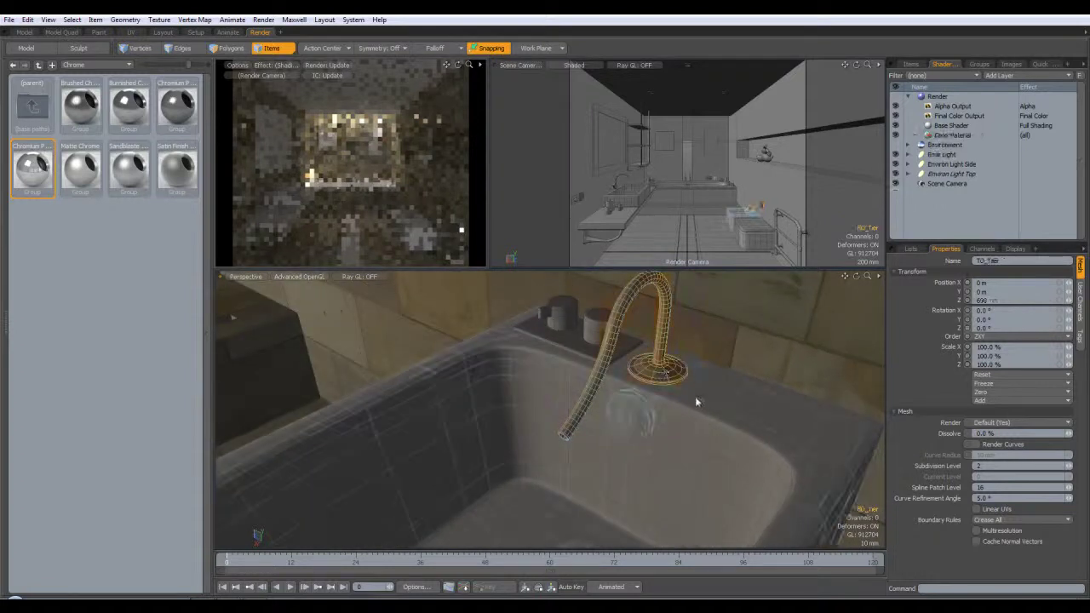
{"action": "key", "text": "m"}
{"action": "left_click", "coordinate": [651, 340]}
Assign the Chrome material to the BD Tap Handles and their mounting plate on the bidet
{"action": "left_click_drag", "start_coordinate": [660, 415], "coordinate": [808, 388], "text": "alt"}
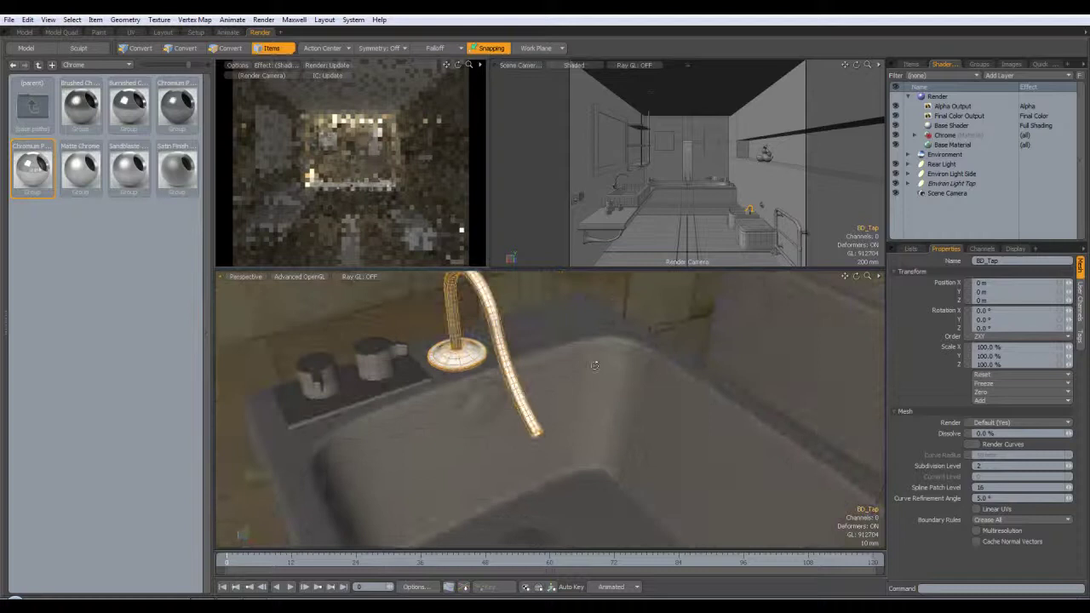
{"action": "left_click", "coordinate": [390, 391]}
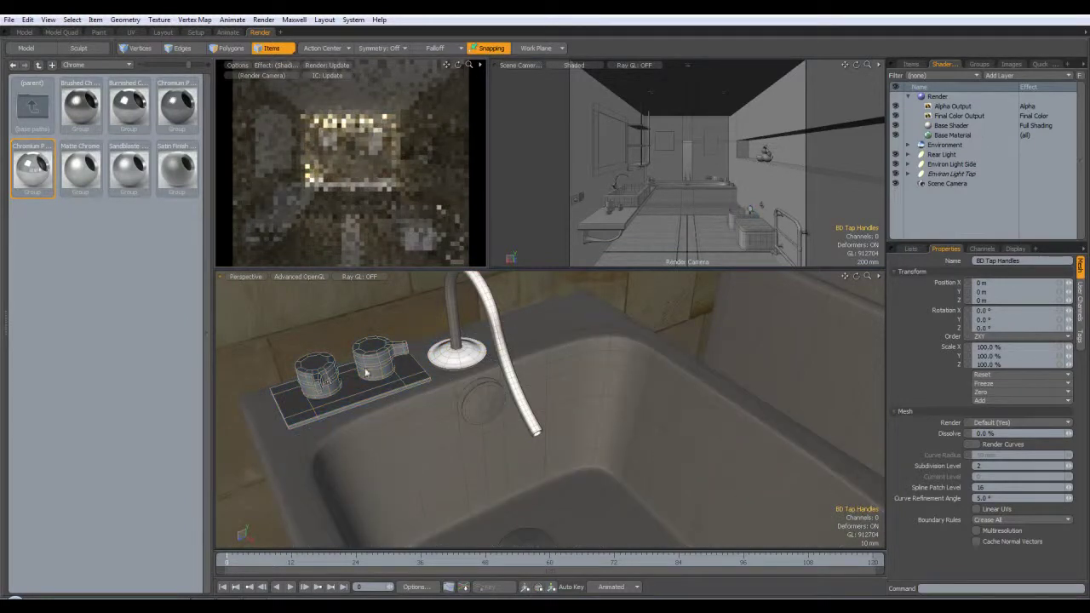
{"action": "key", "text": "m"}
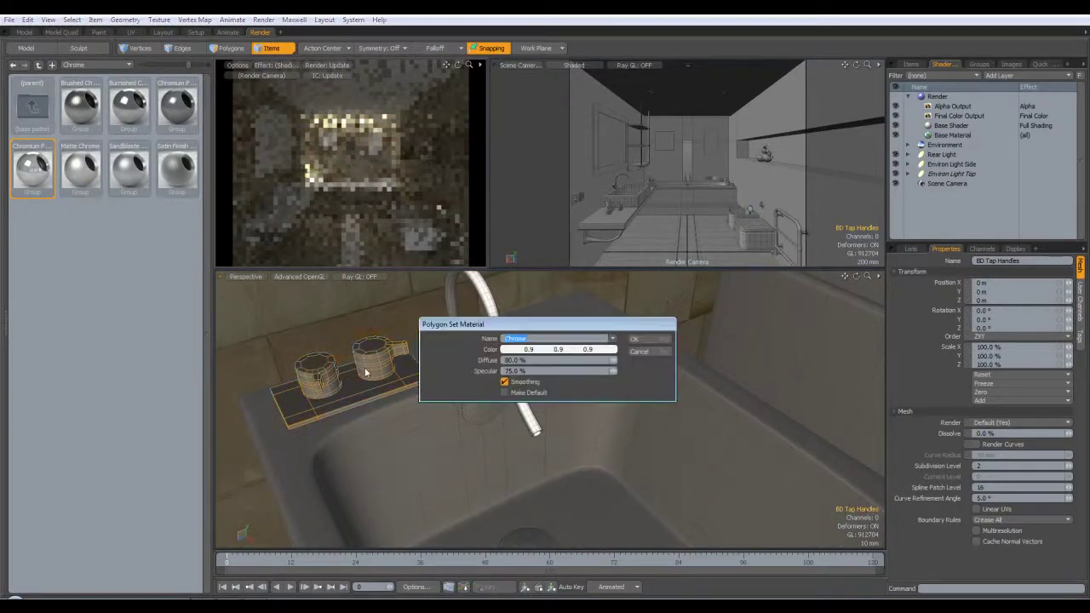
{"action": "left_click", "coordinate": [653, 342]}
Select the polygons of the round overflow and drain fittings inside the bidet and assign them the Chrome material
{"action": "left_click_drag", "start_coordinate": [636, 395], "coordinate": [607, 406], "text": "alt"}
{"action": "left_click_drag", "start_coordinate": [654, 432], "coordinate": [625, 389], "text": "alt"}
{"action": "left_click", "coordinate": [626, 404]}
{"action": "left_click", "coordinate": [626, 406]}
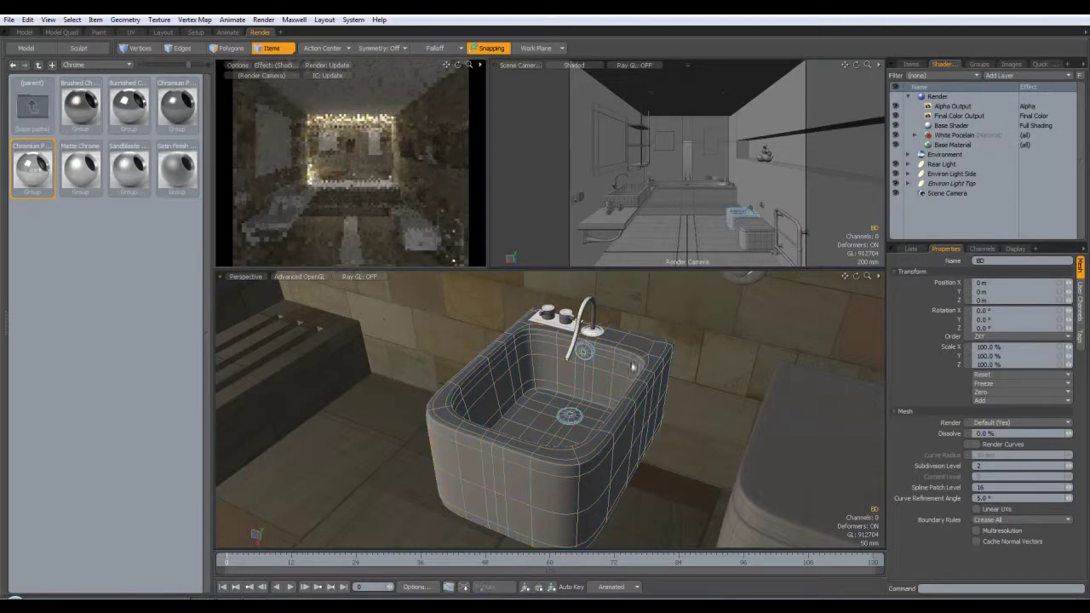
{"action": "scroll", "coordinate": [612, 373], "scroll_direction": "up", "scroll_amount": 5}
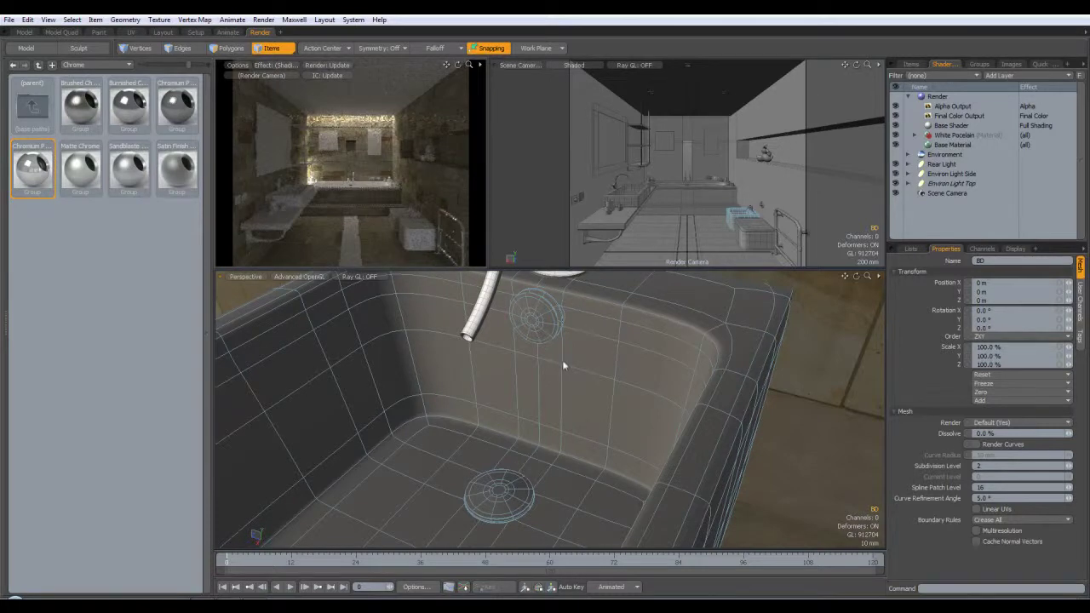
{"action": "left_click", "coordinate": [230, 50]}
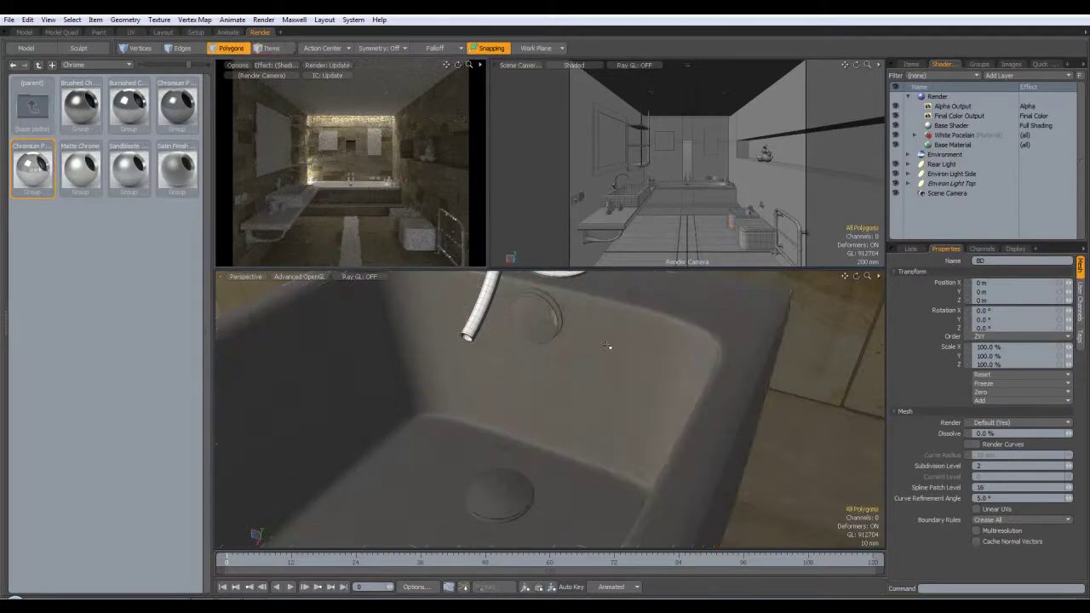
{"action": "double_click", "coordinate": [537, 307]}
{"action": "left_click", "coordinate": [511, 504], "text": "shift"}
{"action": "double_click", "coordinate": [511, 502], "text": "shift"}
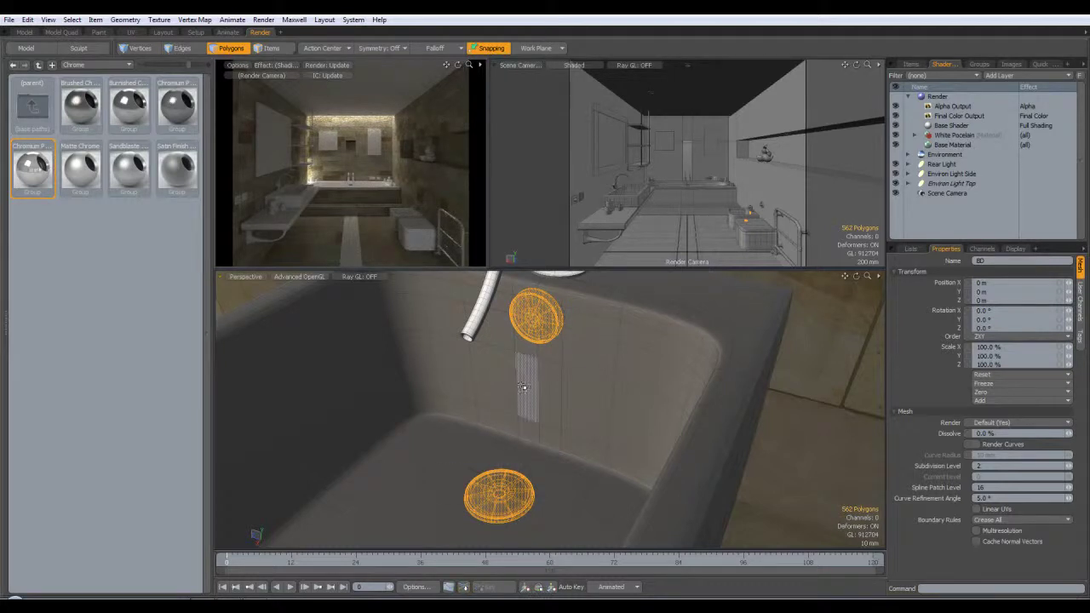
{"action": "key", "text": "m"}
{"action": "left_click", "coordinate": [635, 341]}
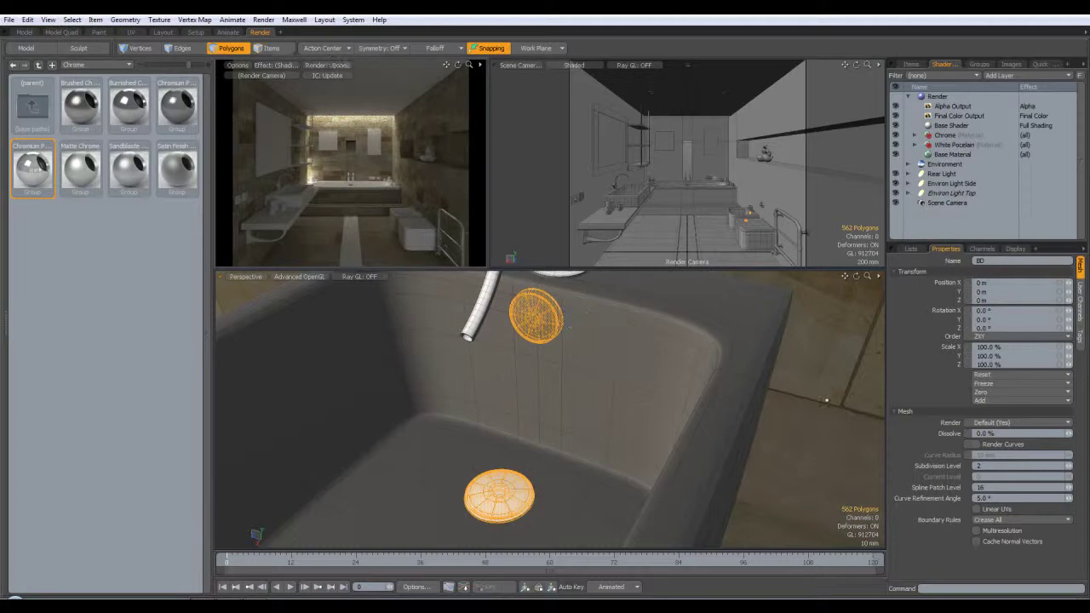
{"action": "left_click", "coordinate": [828, 391]}
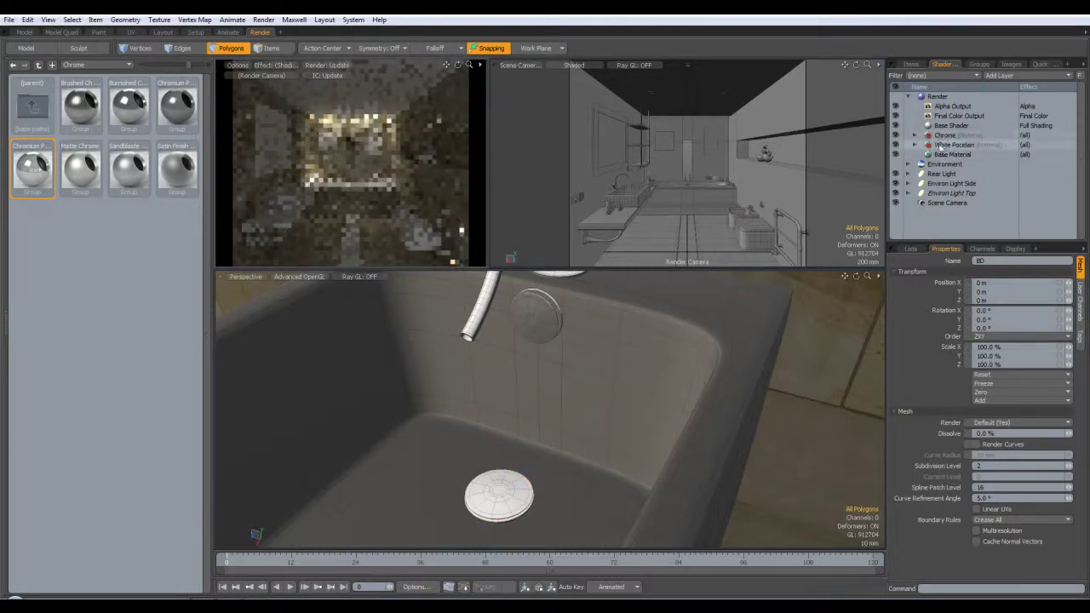
Assign the Chrome material to the Bath Taps Handles item on the wall beside the bath
{"action": "left_click_drag", "start_coordinate": [580, 458], "coordinate": [878, 536], "text": "alt"}
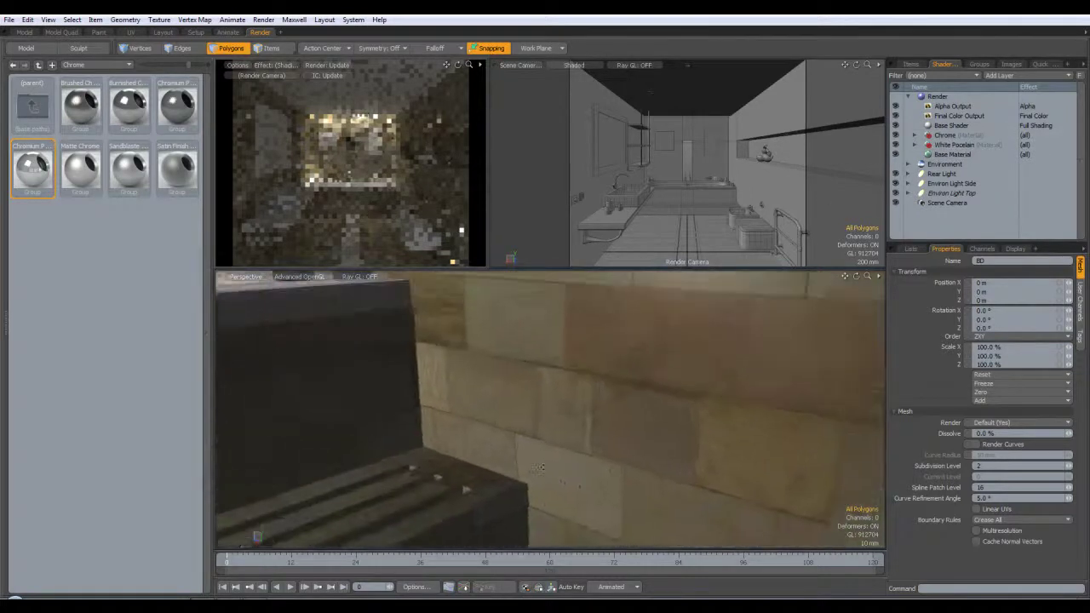
{"action": "scroll", "coordinate": [550, 415], "scroll_direction": "down", "scroll_amount": 3}
{"action": "left_click_drag", "start_coordinate": [550, 415], "coordinate": [494, 417], "text": "alt"}
{"action": "scroll", "coordinate": [569, 397], "scroll_direction": "up", "scroll_amount": 4}
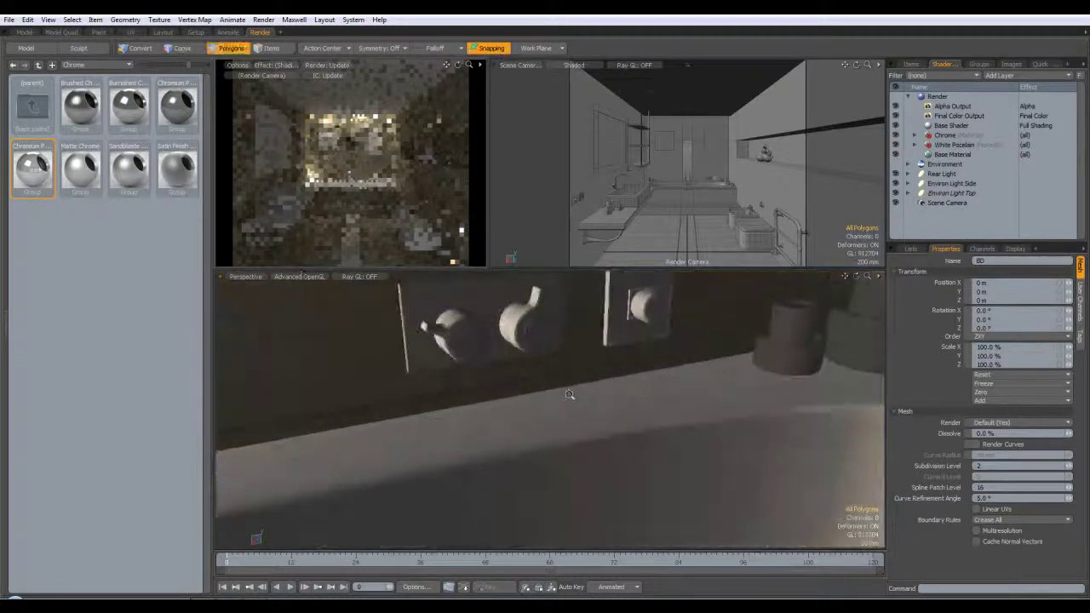
{"action": "left_click_drag", "start_coordinate": [570, 397], "coordinate": [637, 358], "text": "alt"}
{"action": "left_click_drag", "start_coordinate": [670, 440], "coordinate": [601, 465], "text": "alt+shift"}
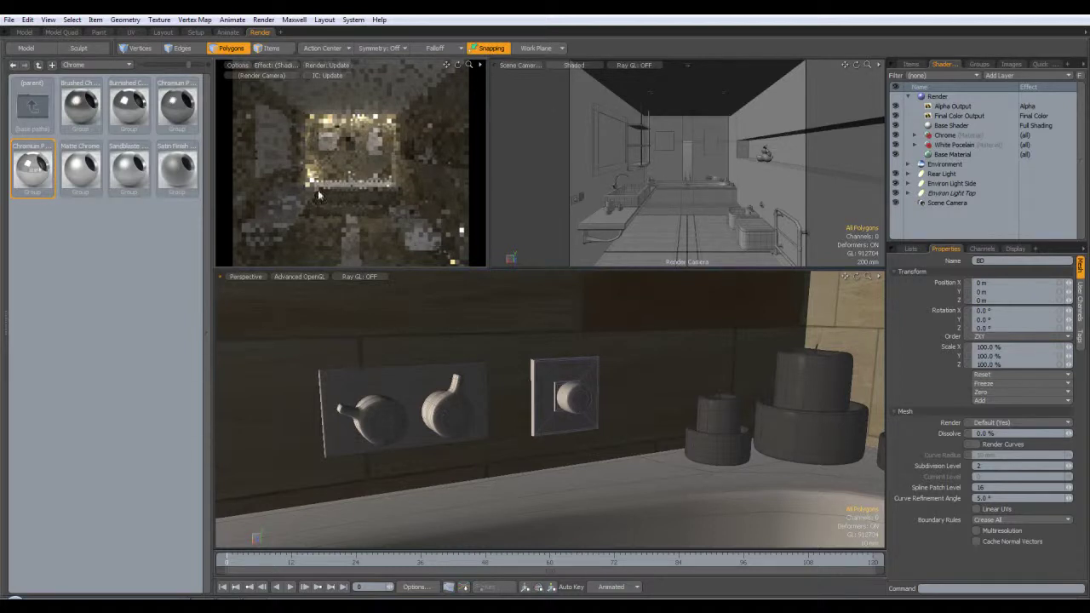
{"action": "left_click", "coordinate": [263, 51]}
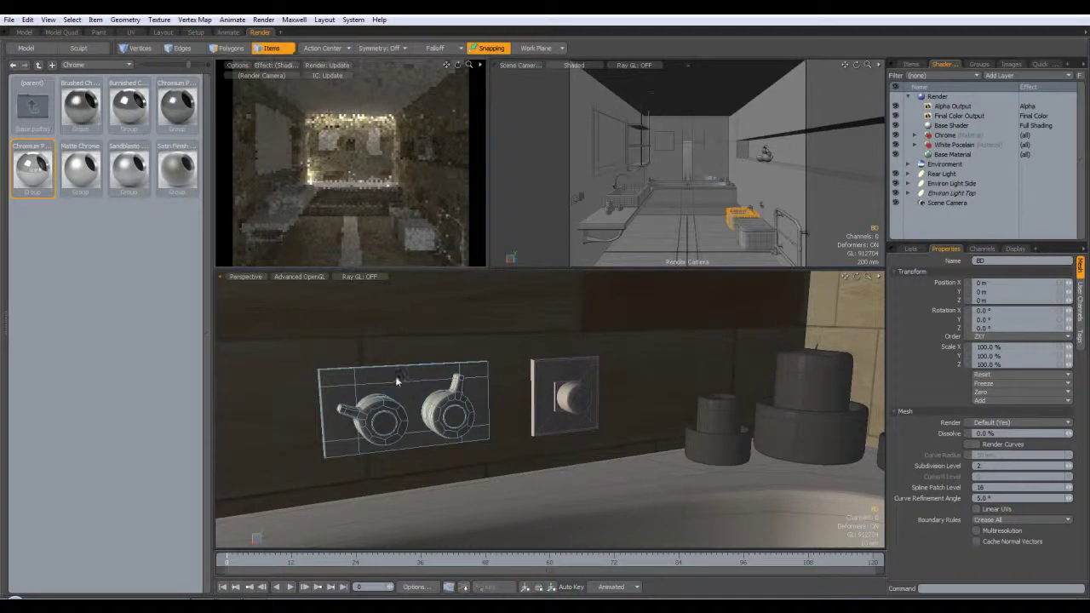
{"action": "left_click", "coordinate": [396, 381]}
{"action": "left_click_drag", "start_coordinate": [435, 376], "coordinate": [545, 392], "text": "alt"}
{"action": "left_click_drag", "start_coordinate": [479, 442], "coordinate": [549, 439], "text": "alt"}
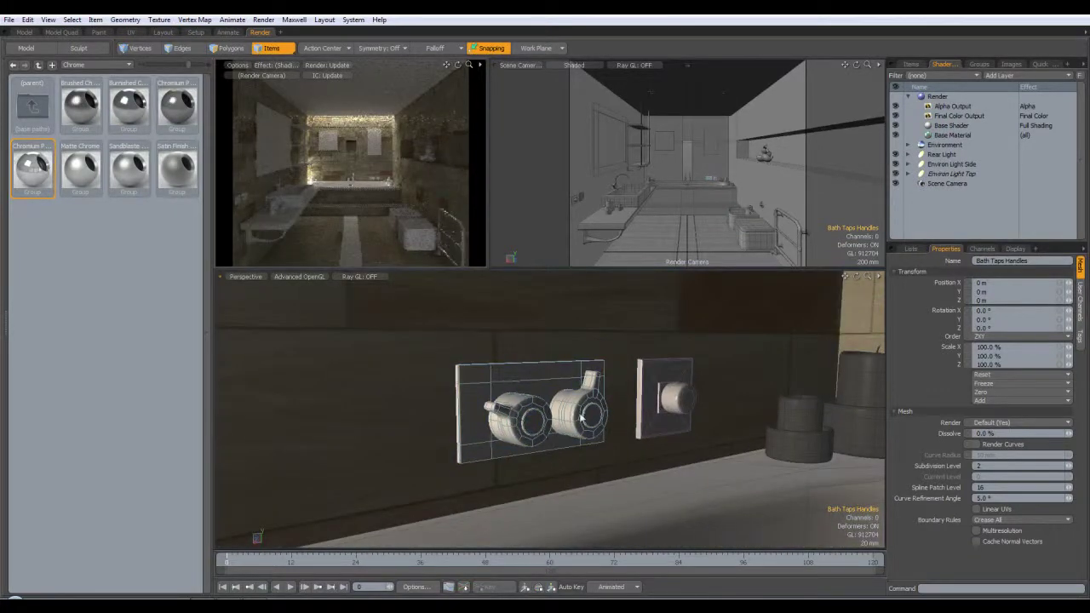
{"action": "key", "text": "m"}
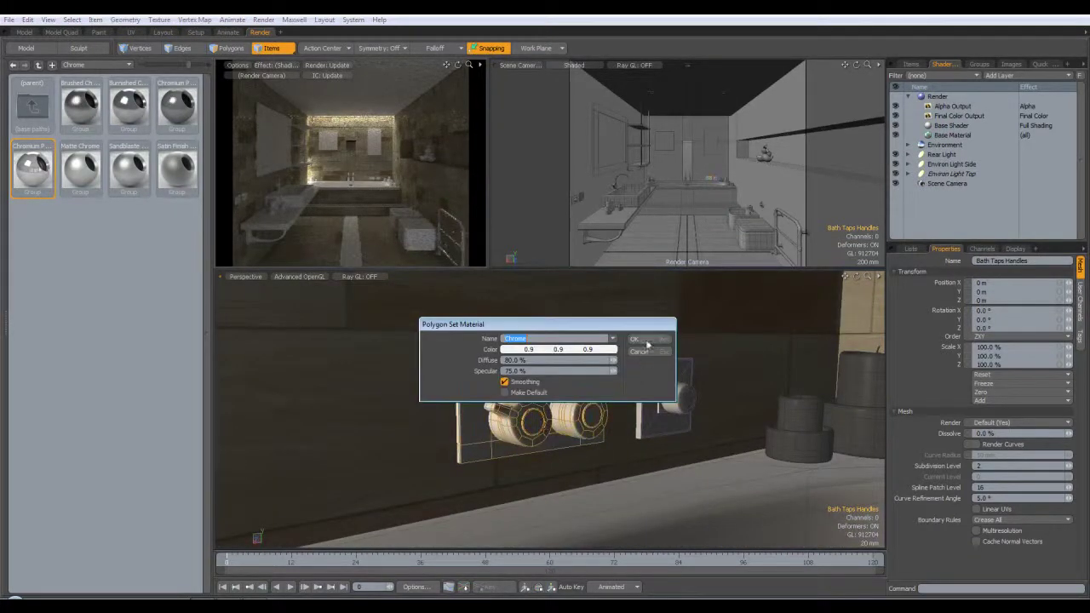
{"action": "left_click", "coordinate": [648, 343]}
{"action": "left_click_drag", "start_coordinate": [646, 453], "coordinate": [613, 440], "text": "alt"}
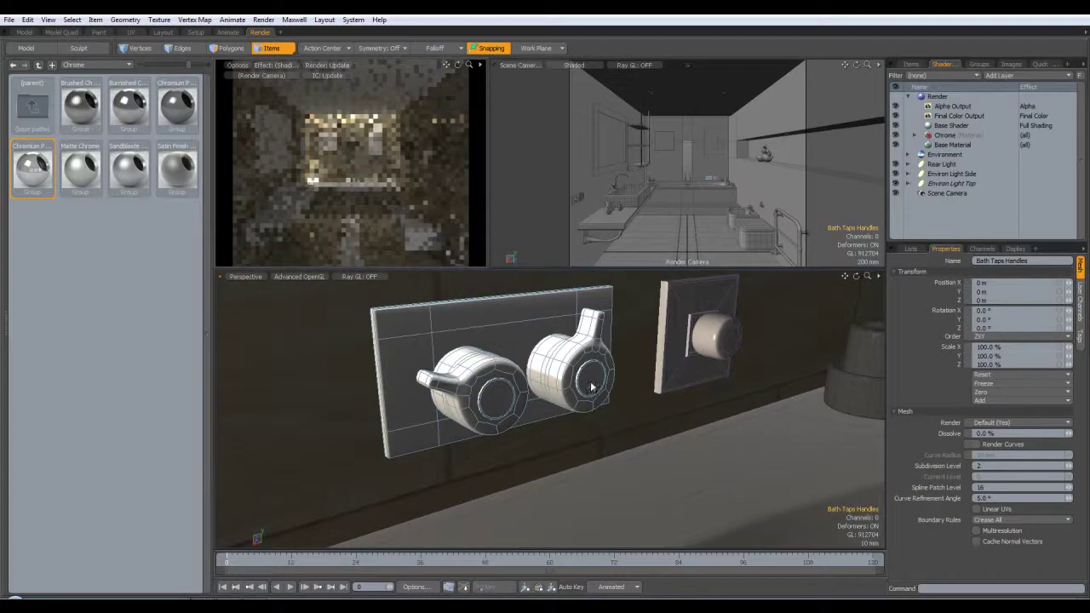
Copy the polygons of the two round caps from Bath Taps Handles and paste them into the BD Tap Handles item
{"action": "left_click", "coordinate": [229, 47]}
{"action": "double_click", "coordinate": [508, 402]}
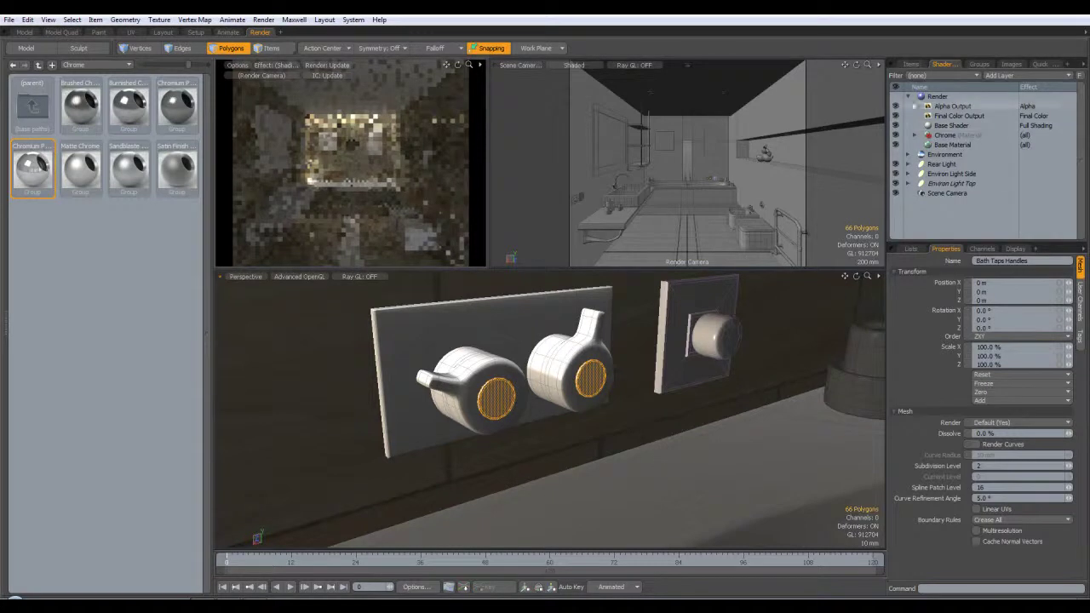
{"action": "left_click", "coordinate": [911, 64]}
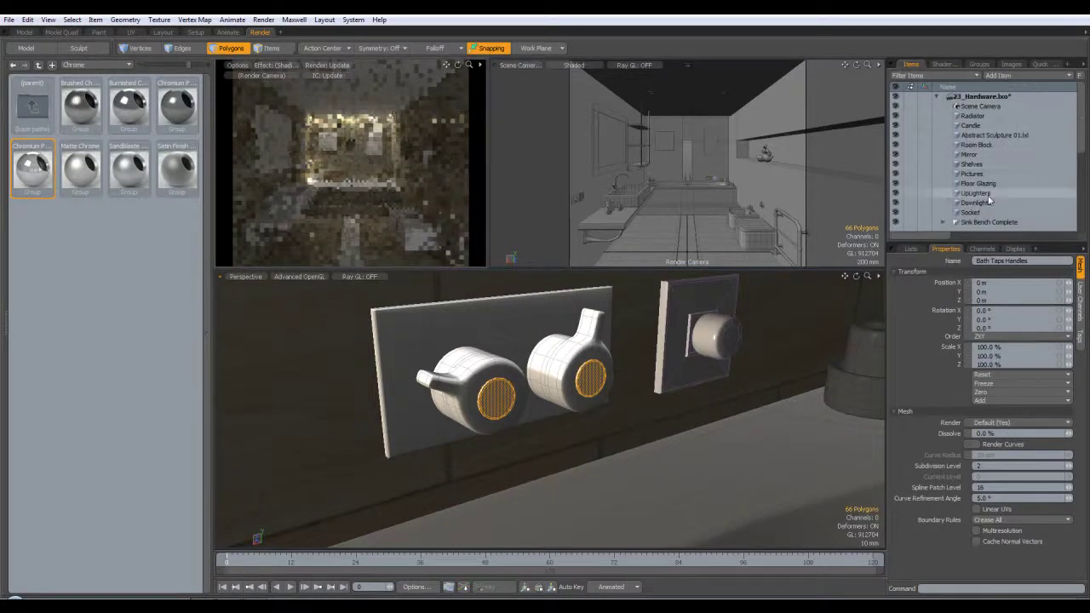
{"action": "scroll", "coordinate": [1071, 210], "scroll_direction": "down", "scroll_amount": 4}
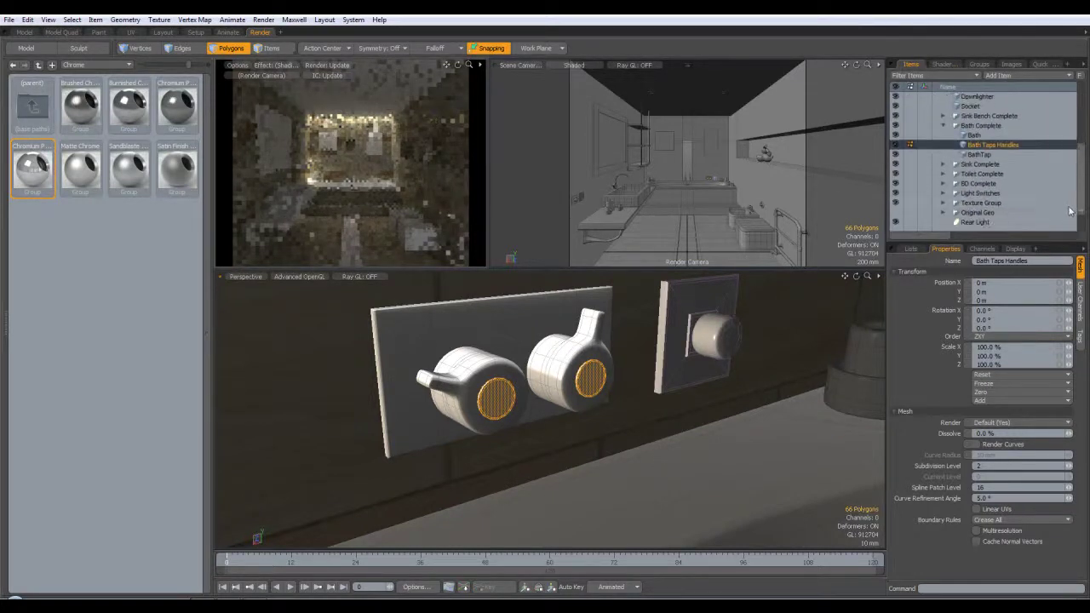
{"action": "left_click", "coordinate": [944, 184]}
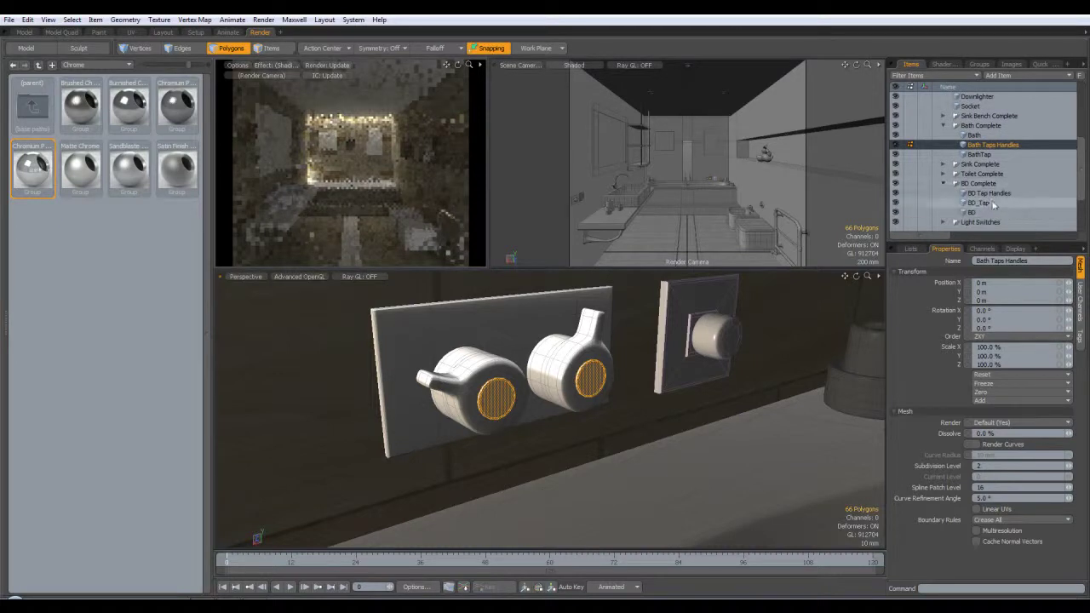
{"action": "left_click", "coordinate": [987, 193]}
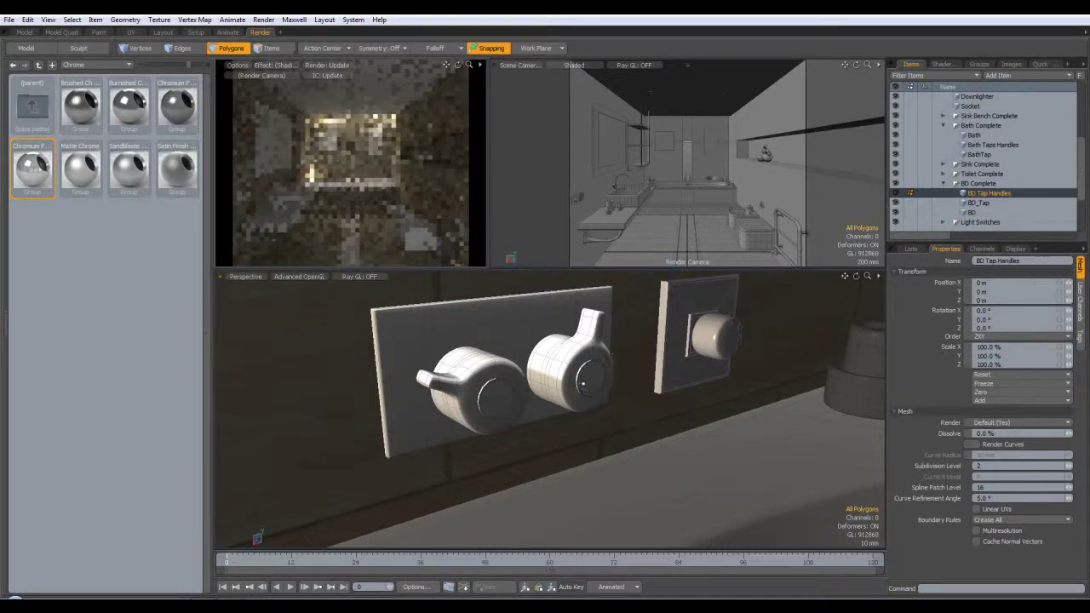
Select the two pasted caps, move them clear of the bath handles and rotate them until they lie roughly flat
{"action": "double_click", "coordinate": [575, 386]}
{"action": "key", "text": "w"}
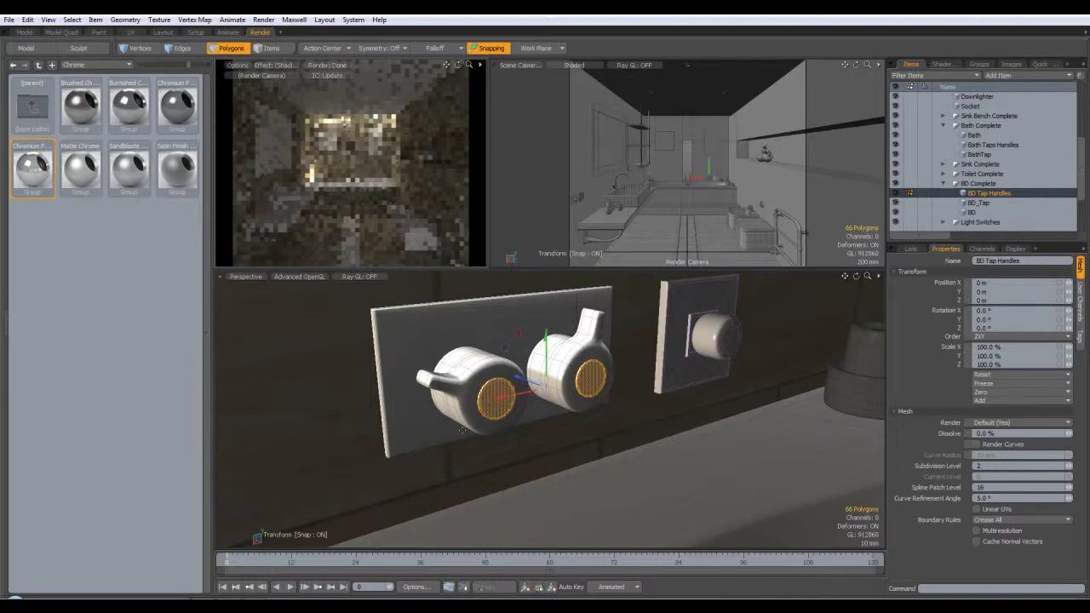
{"action": "left_click_drag", "start_coordinate": [520, 379], "coordinate": [616, 415]}
{"action": "key", "text": "e"}
{"action": "left_click_drag", "start_coordinate": [725, 432], "coordinate": [701, 385]}
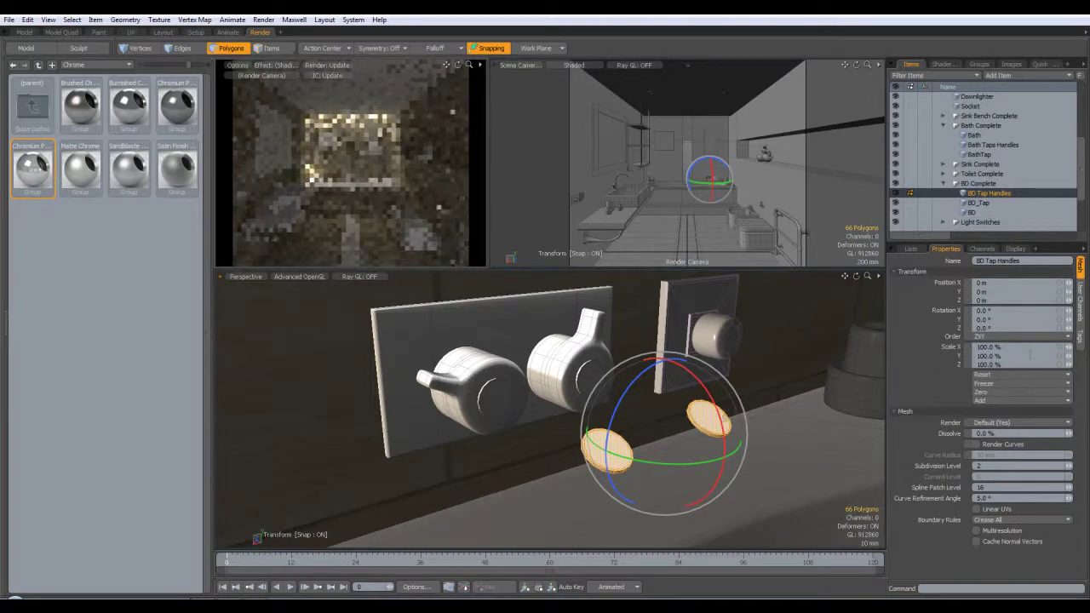
{"action": "left_click_drag", "start_coordinate": [723, 437], "coordinate": [715, 381]}
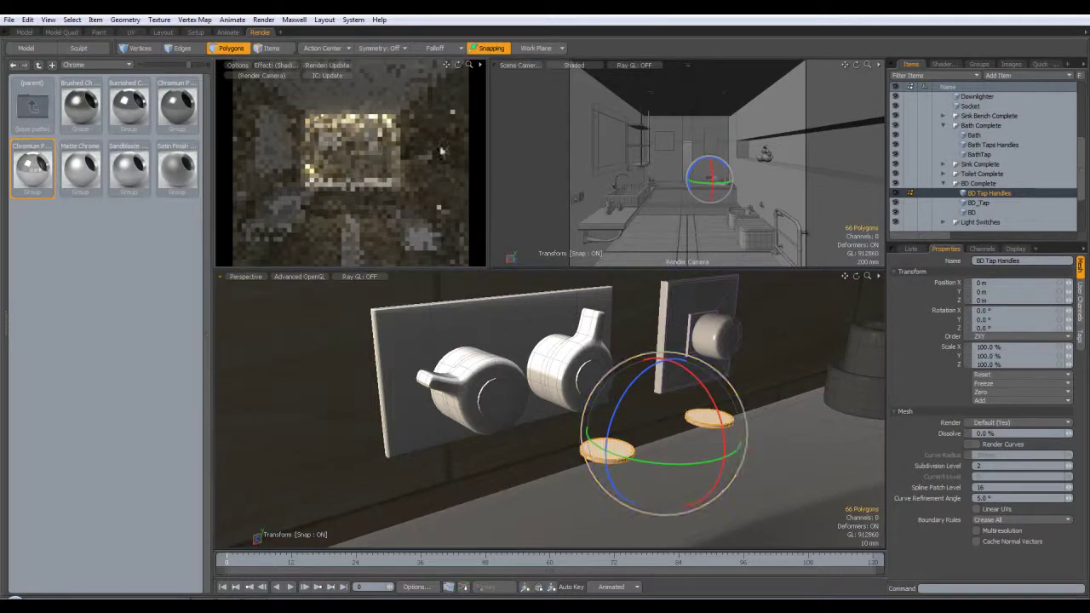
In the Model layout, set the caps' rotation to exactly 90° on X and -90° on Y
{"action": "left_click", "coordinate": [25, 32]}
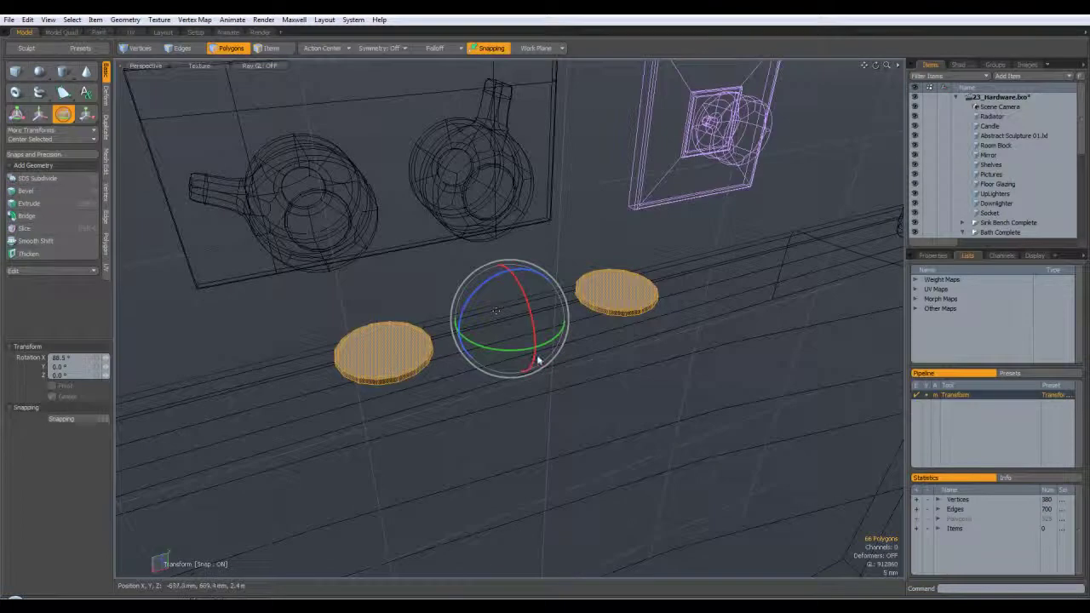
{"action": "left_click_drag", "start_coordinate": [588, 367], "coordinate": [613, 360], "text": "alt"}
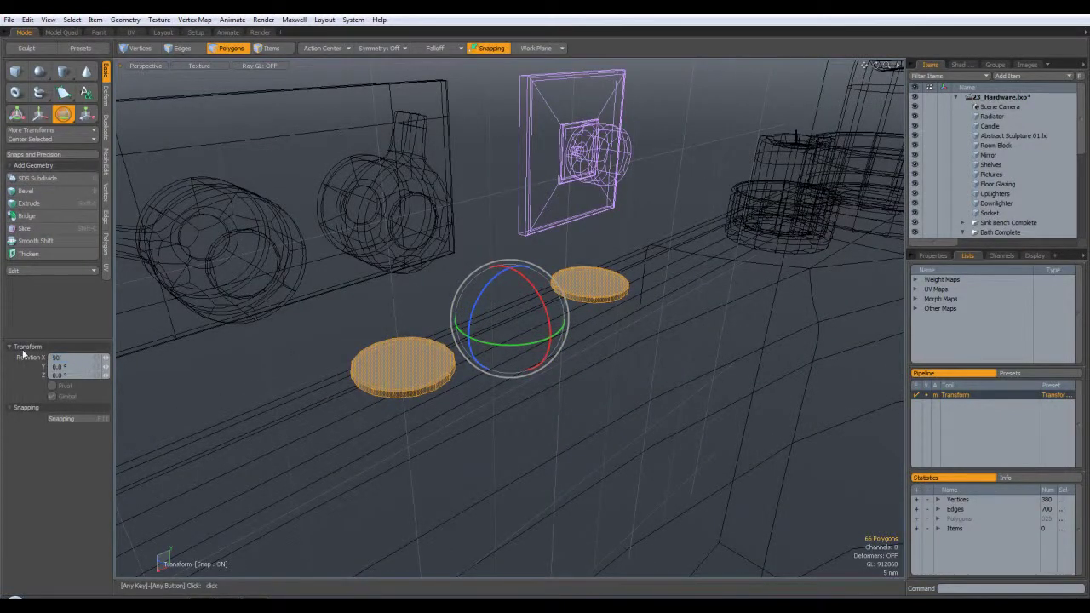
{"action": "left_click_drag", "start_coordinate": [509, 346], "coordinate": [454, 328]}
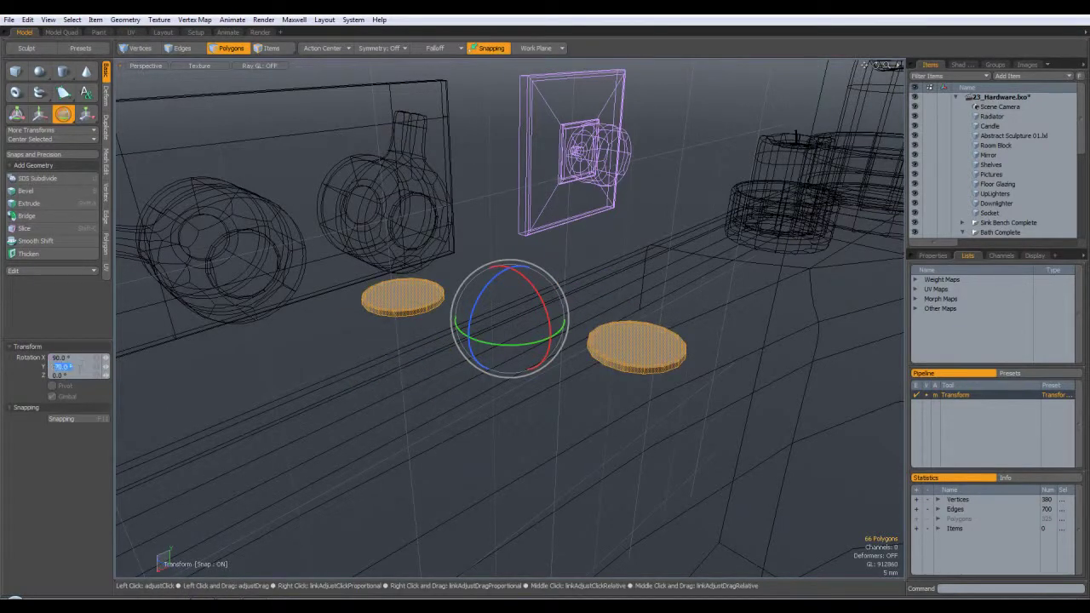
{"action": "key", "text": "Return"}
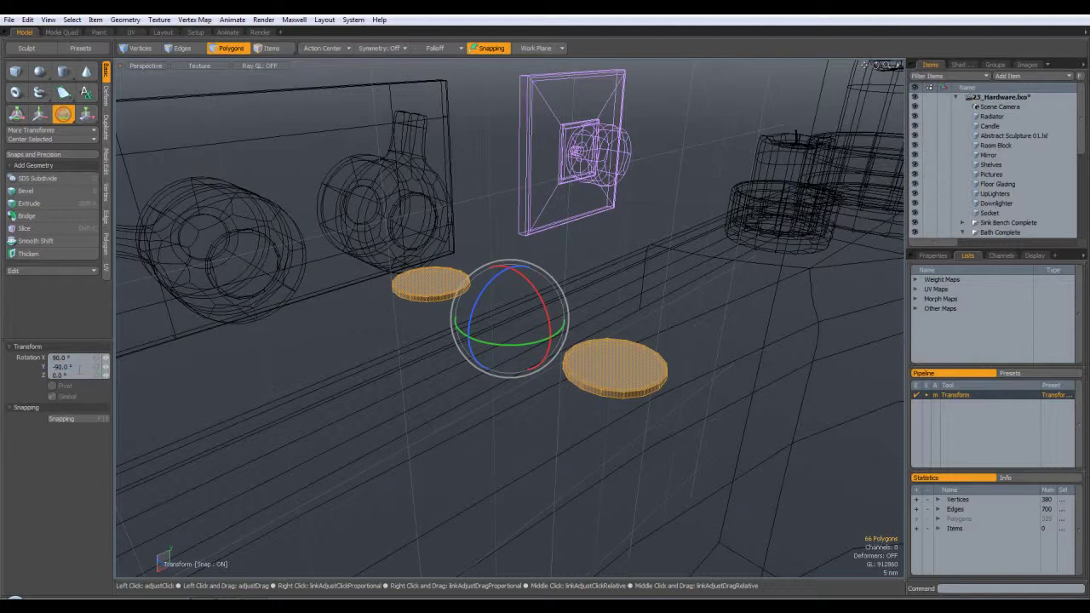
In the top view, move the two caps across the room onto the bidet's tap handles
{"action": "key", "text": "w"}
{"action": "key", "text": "KP_1"}
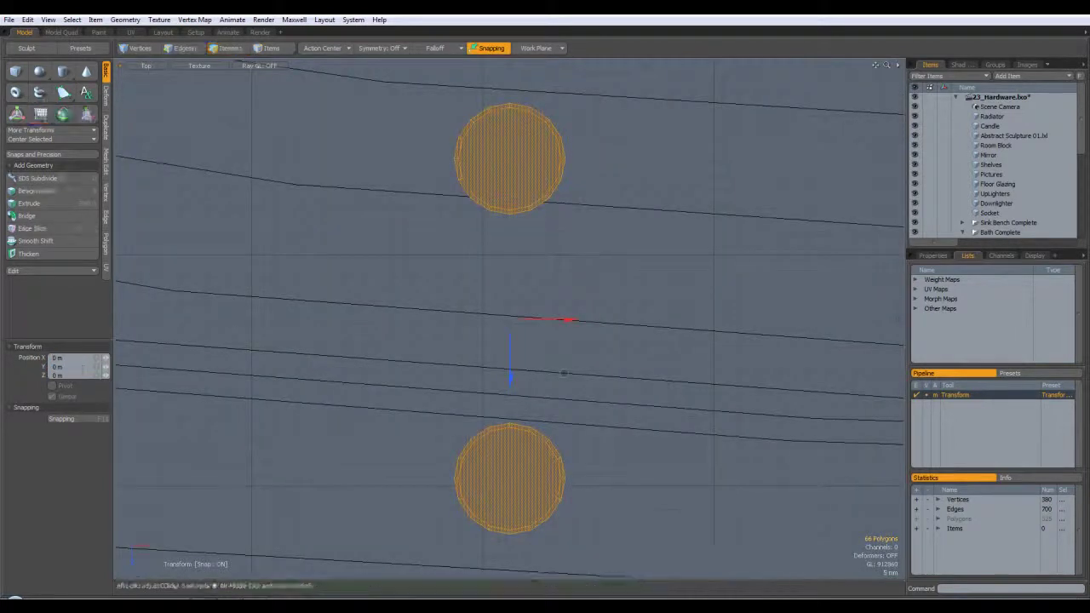
{"action": "scroll", "coordinate": [533, 400], "scroll_direction": "down", "scroll_amount": 10}
{"action": "scroll", "coordinate": [569, 373], "scroll_direction": "up", "scroll_amount": 1}
{"action": "left_click_drag", "start_coordinate": [556, 380], "coordinate": [659, 395]}
{"action": "left_click_drag", "start_coordinate": [585, 406], "coordinate": [525, 237]}
{"action": "scroll", "coordinate": [486, 185], "scroll_direction": "up", "scroll_amount": 6}
{"action": "left_click_drag", "start_coordinate": [486, 185], "coordinate": [556, 259], "text": "alt"}
{"action": "scroll", "coordinate": [549, 254], "scroll_direction": "up", "scroll_amount": 3}
{"action": "scroll", "coordinate": [547, 251], "scroll_direction": "up", "scroll_amount": 2}
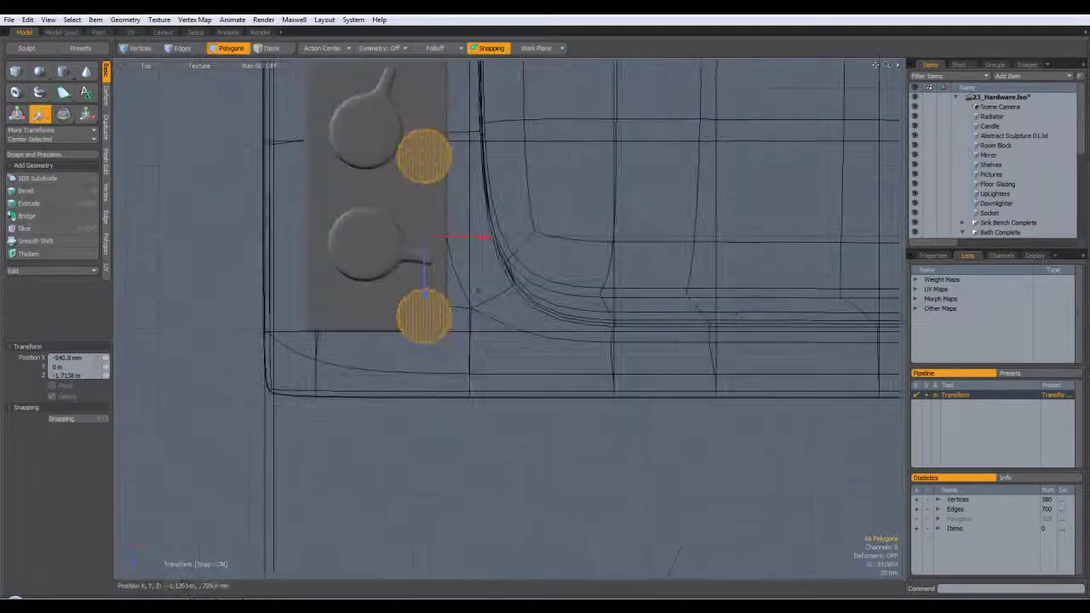
{"action": "left_click_drag", "start_coordinate": [478, 292], "coordinate": [418, 243]}
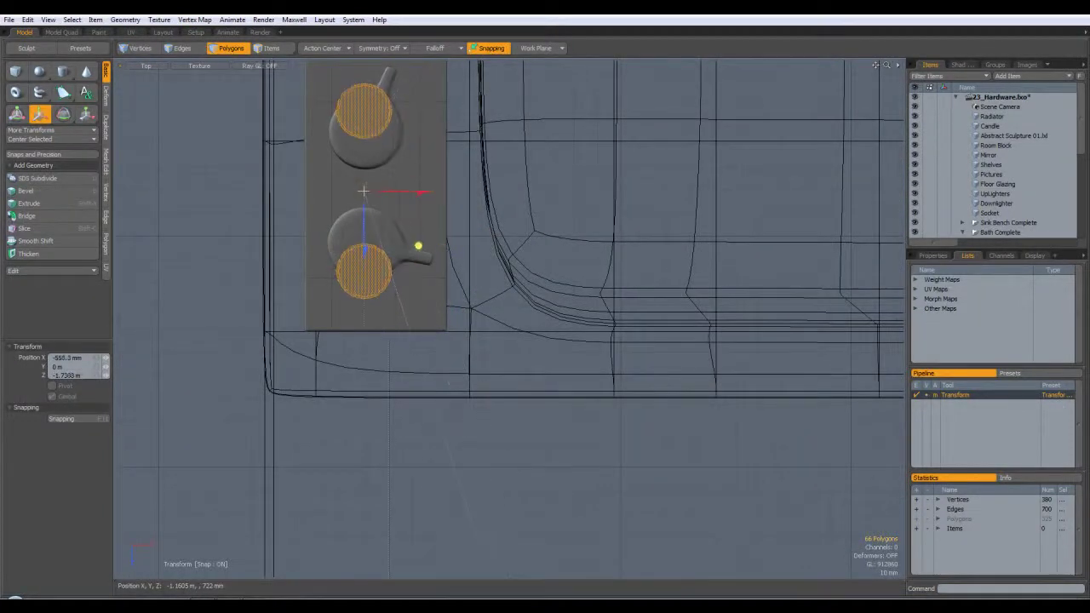
Scale the caps to 72% and again to 97.5% on X and Z, and centre them on the two bidet handles
{"action": "key", "text": "r"}
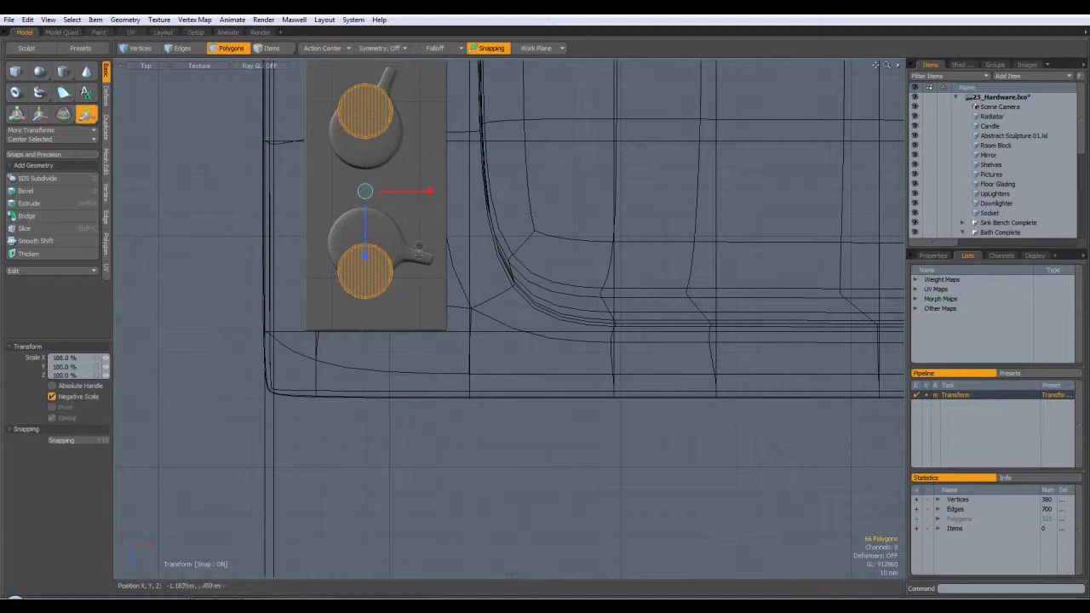
{"action": "left_click_drag", "start_coordinate": [421, 247], "coordinate": [396, 247]}
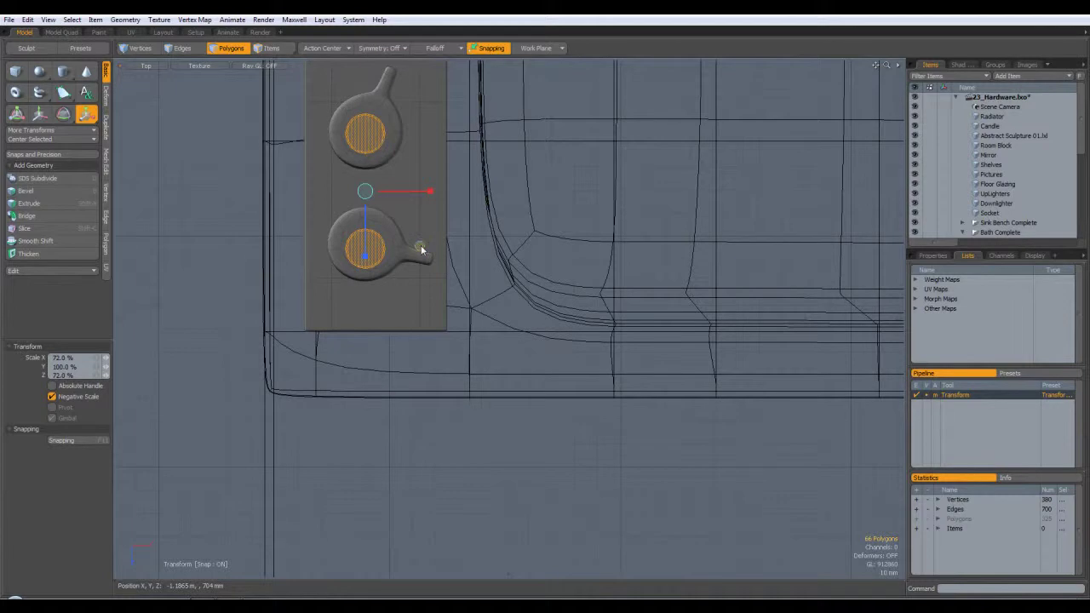
{"action": "key", "text": "w"}
{"action": "left_click_drag", "start_coordinate": [367, 252], "coordinate": [366, 246]}
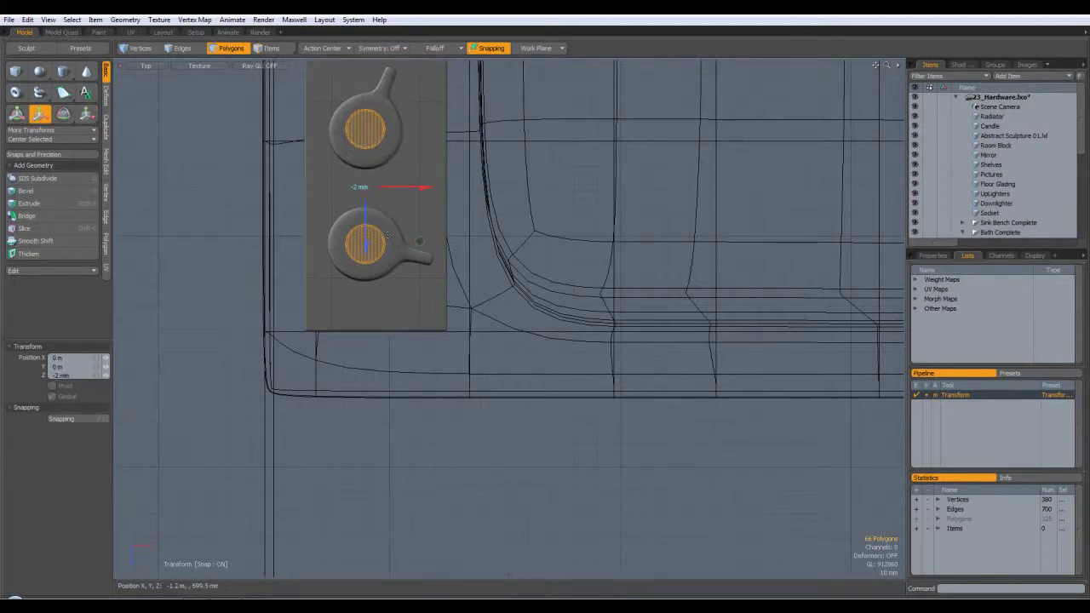
{"action": "key", "text": "r"}
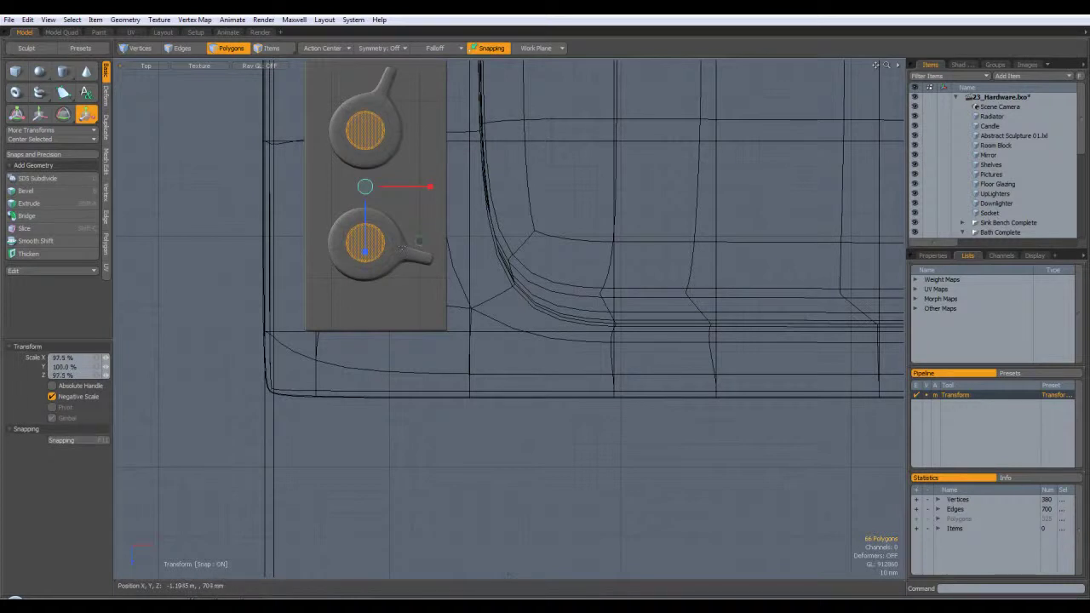
{"action": "key", "text": "w"}
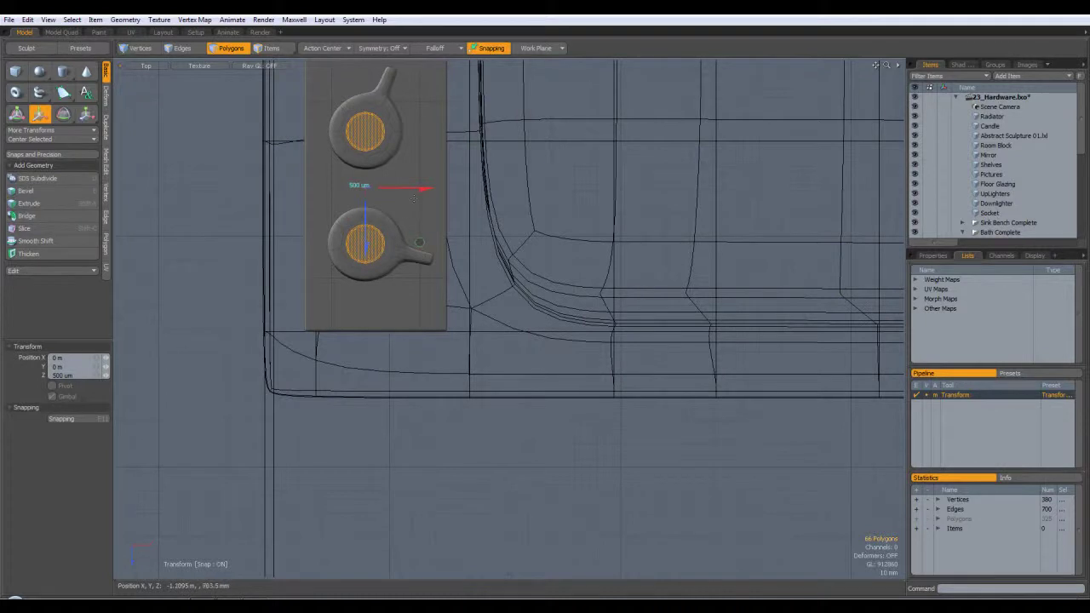
{"action": "key", "text": "space"}
{"action": "left_click", "coordinate": [482, 235]}
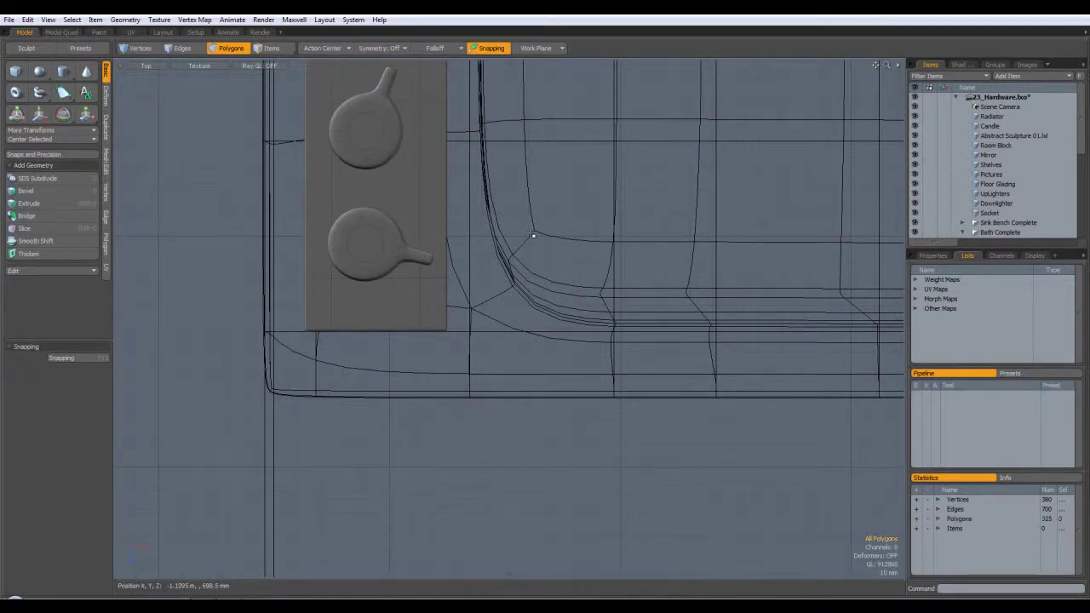
Select both caps again and, in the right view, lower them until they sit on top of the bidet tap handles
{"action": "key", "text": "KP_2"}
{"action": "key", "text": "ctrl+space"}
{"action": "left_click", "coordinate": [394, 294]}
{"action": "double_click", "coordinate": [702, 335]}
{"action": "double_click", "coordinate": [628, 305], "text": "shift"}
{"action": "scroll", "coordinate": [671, 317], "scroll_direction": "up", "scroll_amount": 5}
{"action": "scroll", "coordinate": [671, 317], "scroll_direction": "down", "scroll_amount": 5}
{"action": "key", "text": "KP_3"}
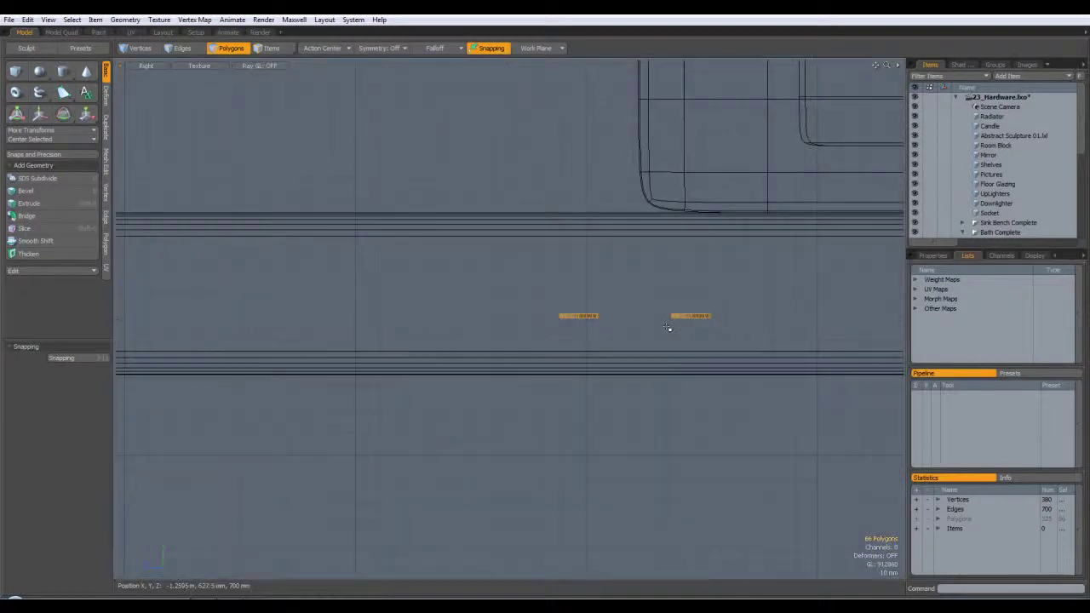
{"action": "key", "text": "w"}
{"action": "left_click_drag", "start_coordinate": [638, 297], "coordinate": [556, 449], "text": "alt+shift"}
{"action": "left_click_drag", "start_coordinate": [556, 449], "coordinate": [522, 345], "text": "alt+shift"}
{"action": "scroll", "coordinate": [516, 446], "scroll_direction": "up", "scroll_amount": 5}
{"action": "left_click_drag", "start_coordinate": [534, 265], "coordinate": [534, 273]}
{"action": "key", "text": "space"}
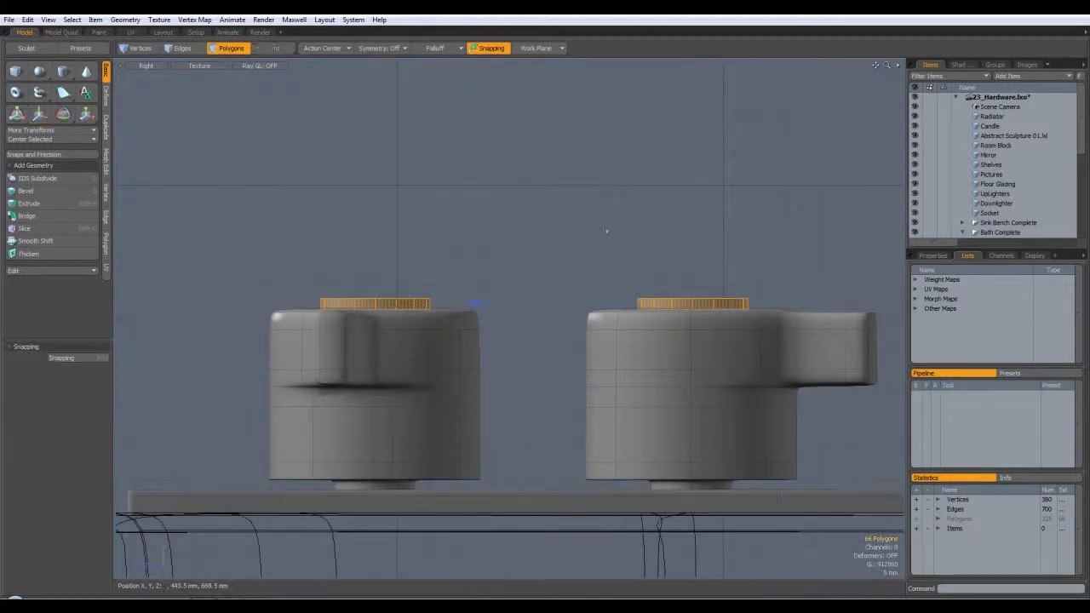
{"action": "left_click", "coordinate": [603, 237]}
Turn on subdivision smoothing for just the two caps on the bidet handles and check them in perspective
{"action": "key", "text": "Tab"}
{"action": "key", "text": "Tab"}
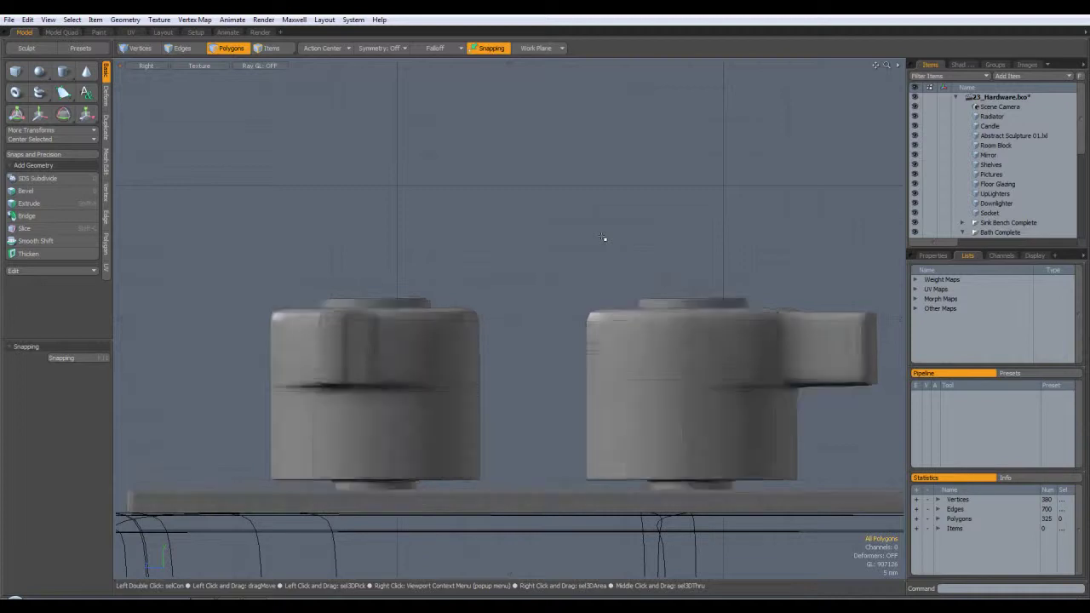
{"action": "double_click", "coordinate": [411, 303]}
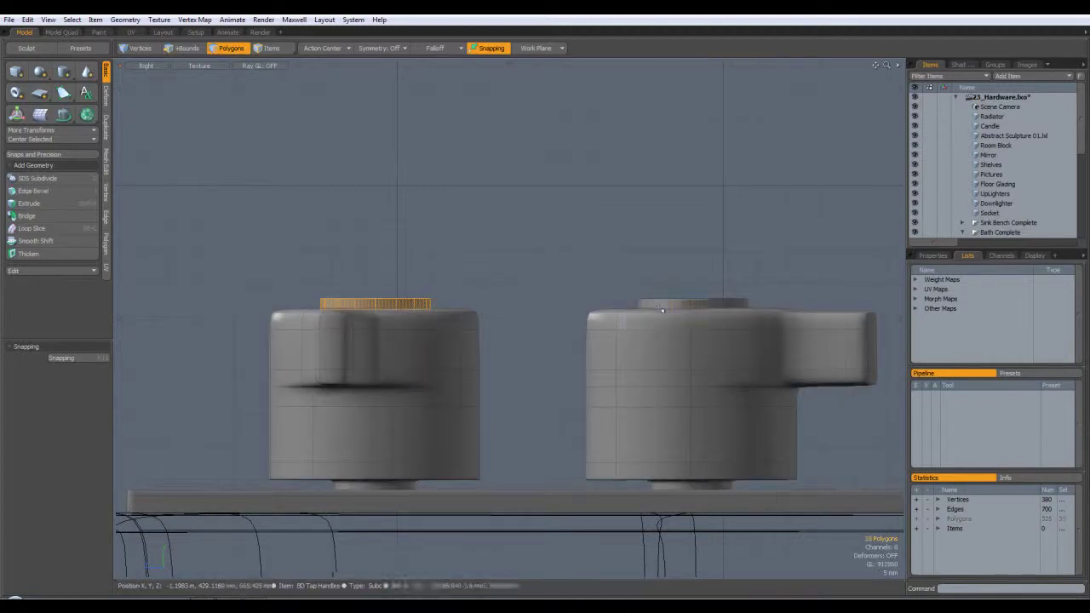
{"action": "double_click", "coordinate": [661, 308], "text": "shift"}
{"action": "left_click", "coordinate": [555, 227]}
{"action": "key", "text": "ctrl+space"}
{"action": "left_click", "coordinate": [563, 232]}
{"action": "left_click_drag", "start_coordinate": [562, 247], "coordinate": [632, 241], "text": "alt"}
{"action": "scroll", "coordinate": [632, 242], "scroll_direction": "down", "scroll_amount": 4}
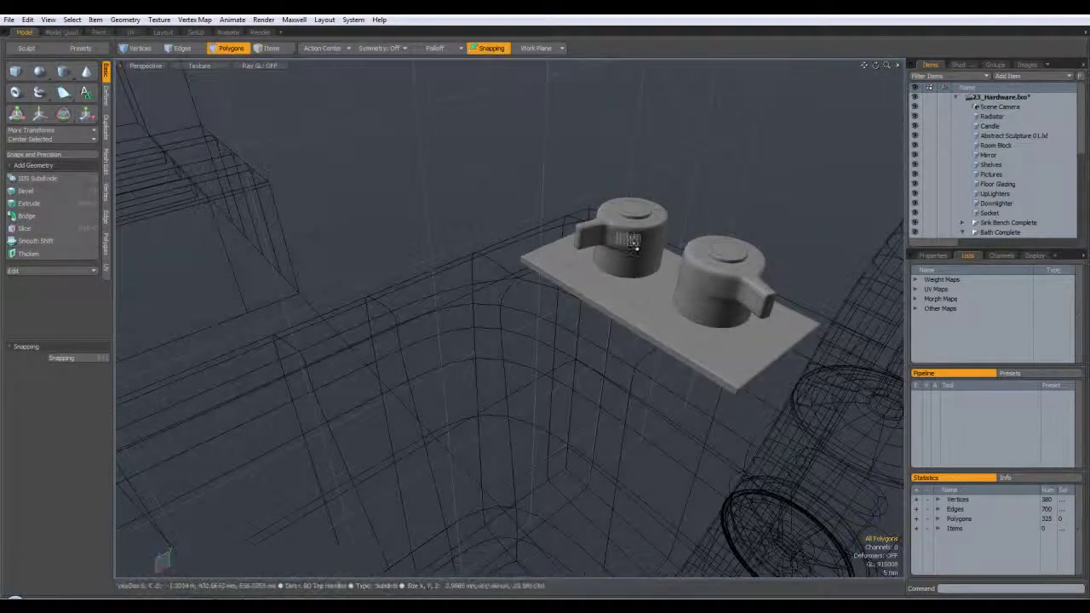
{"action": "scroll", "coordinate": [633, 242], "scroll_direction": "down", "scroll_amount": 5}
{"action": "left_click_drag", "start_coordinate": [466, 193], "coordinate": [533, 239], "text": "alt"}
{"action": "scroll", "coordinate": [534, 240], "scroll_direction": "up", "scroll_amount": 5}
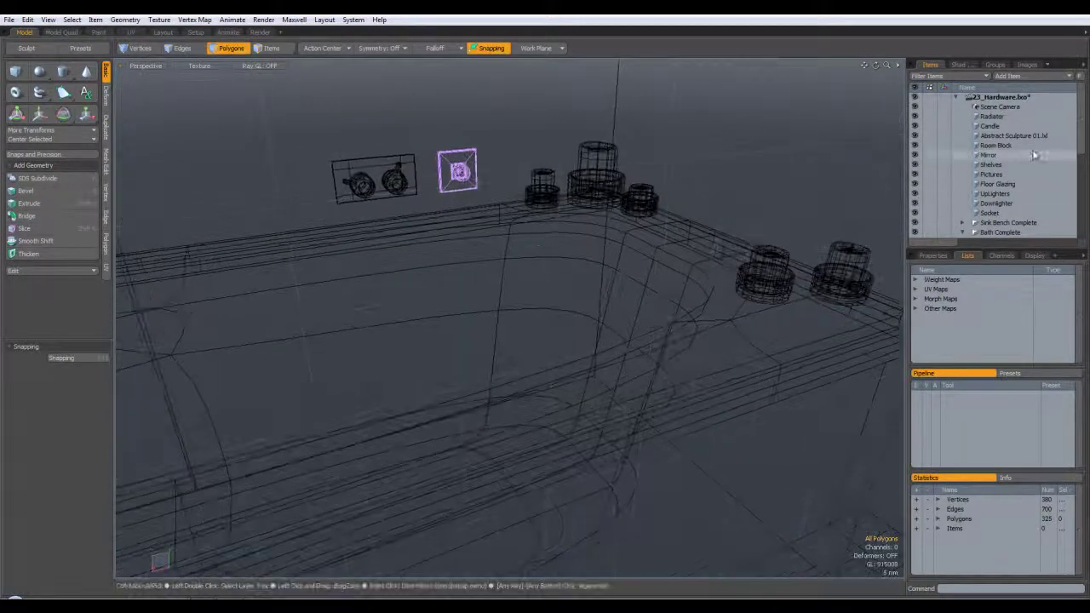
Return to the Render layout, select the Bath Taps Handles item and check its assigned materials
{"action": "left_click", "coordinate": [259, 31]}
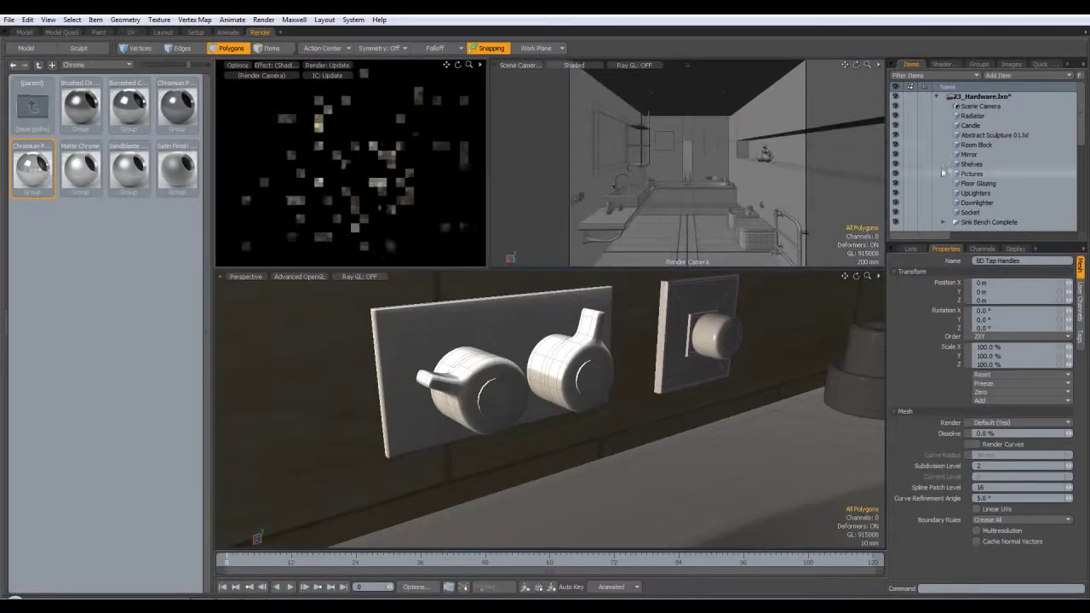
{"action": "left_click", "coordinate": [270, 48]}
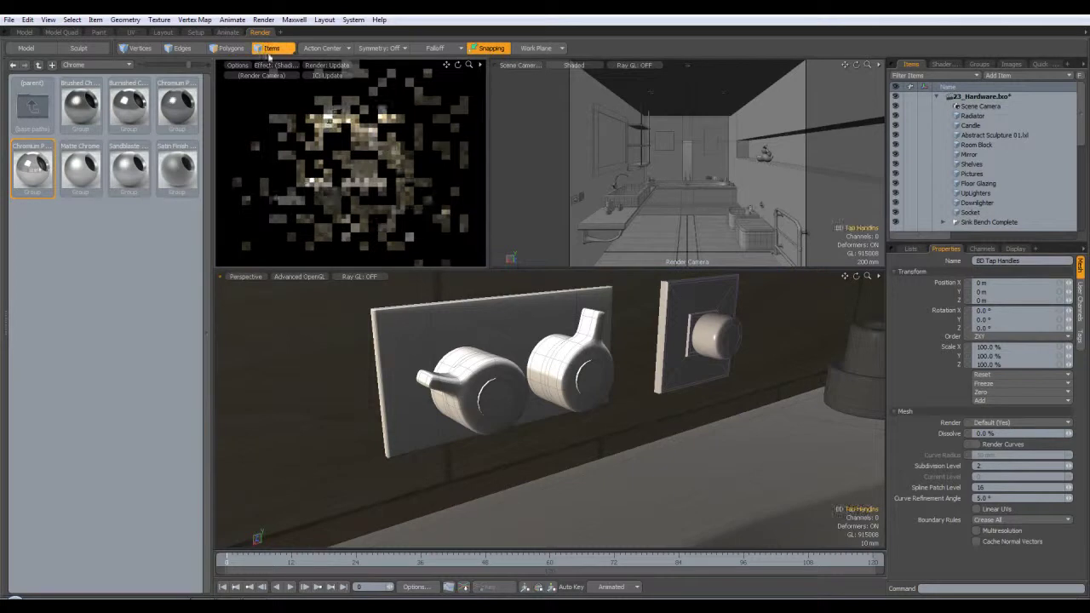
{"action": "left_click", "coordinate": [509, 364]}
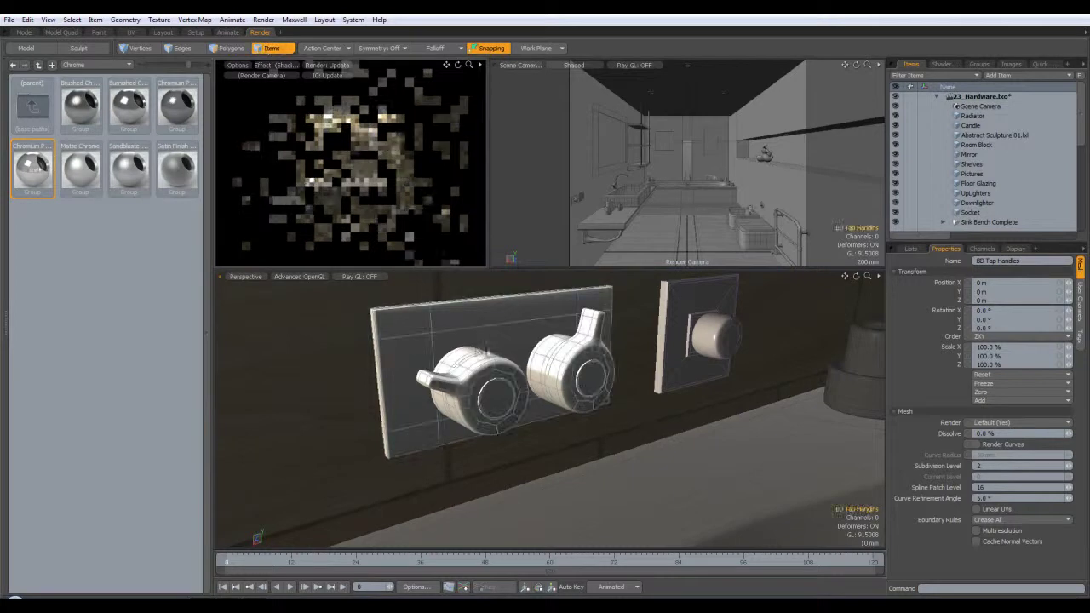
{"action": "left_click", "coordinate": [942, 64]}
{"action": "left_click_drag", "start_coordinate": [644, 364], "coordinate": [685, 399], "text": "alt"}
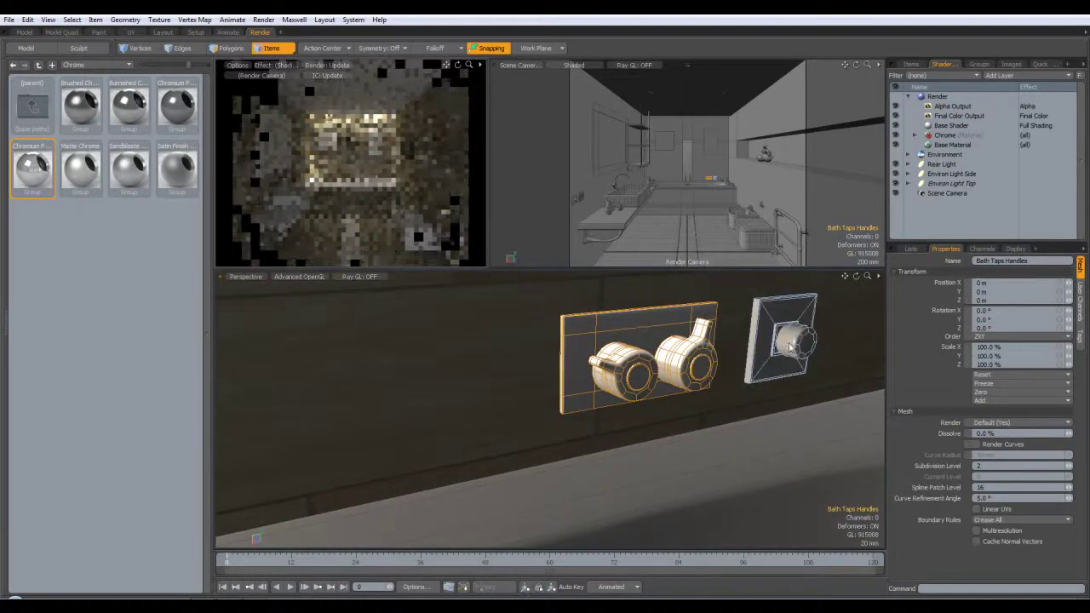
{"action": "left_click_drag", "start_coordinate": [641, 345], "coordinate": [482, 383], "text": "alt"}
Select the Shelves item and pick polygons on its vertical poles and the lowest shelf's front edge
{"action": "left_click", "coordinate": [416, 311]}
{"action": "left_click_drag", "start_coordinate": [546, 426], "coordinate": [565, 368], "text": "alt"}
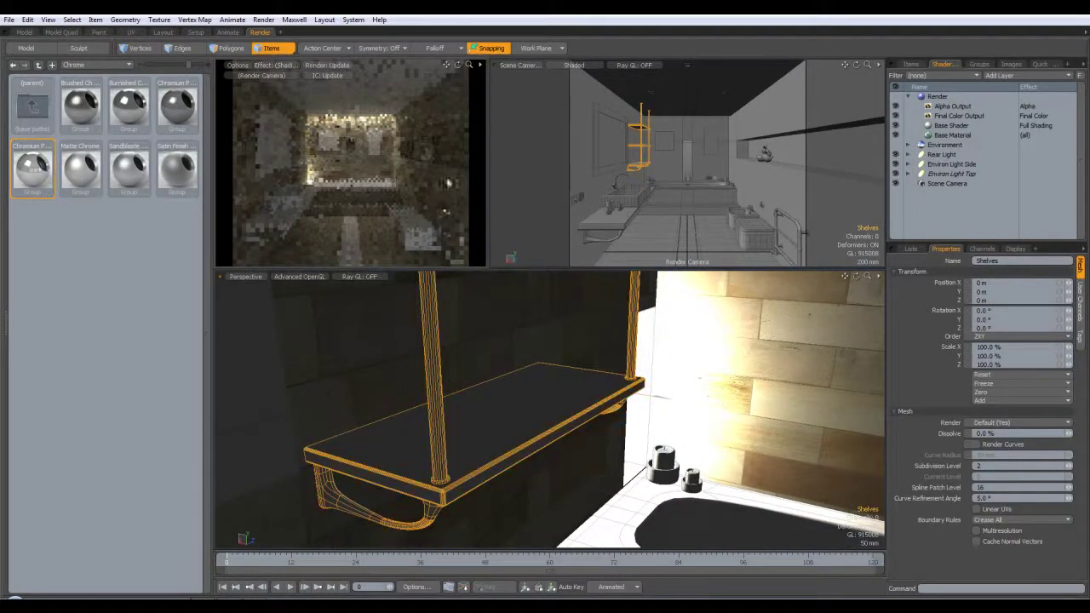
{"action": "left_click", "coordinate": [227, 49]}
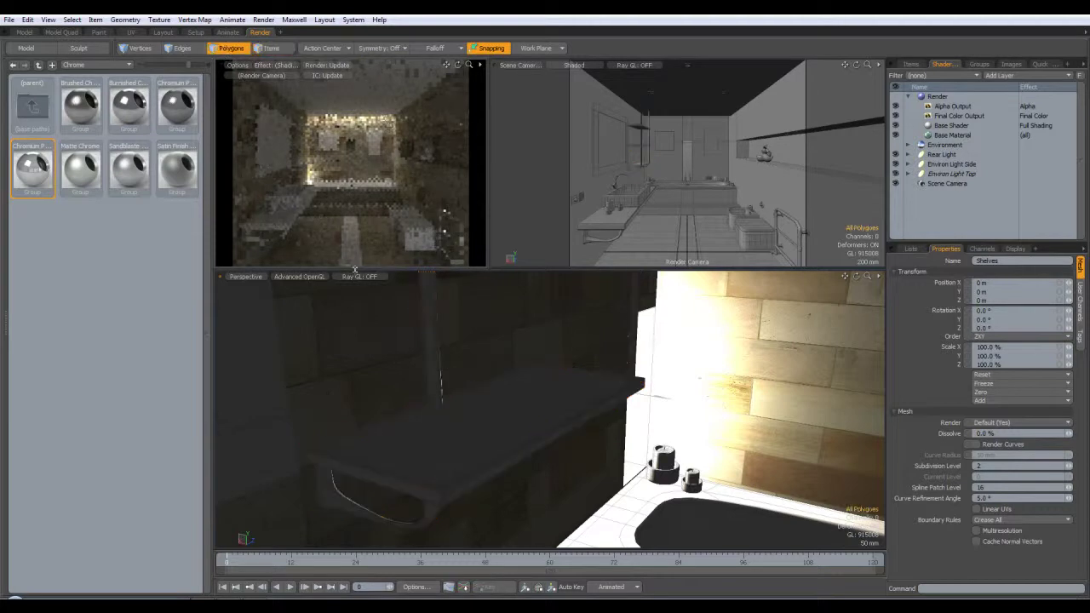
{"action": "double_click", "coordinate": [438, 413]}
{"action": "double_click", "coordinate": [633, 346], "text": "shift"}
{"action": "left_click_drag", "start_coordinate": [602, 463], "coordinate": [554, 424], "text": "alt"}
{"action": "left_click", "coordinate": [469, 413]}
Select all polygons of the Shelves mesh and deselect the three shelf boards, leaving only the metal frame selected
{"action": "left_click", "coordinate": [910, 249]}
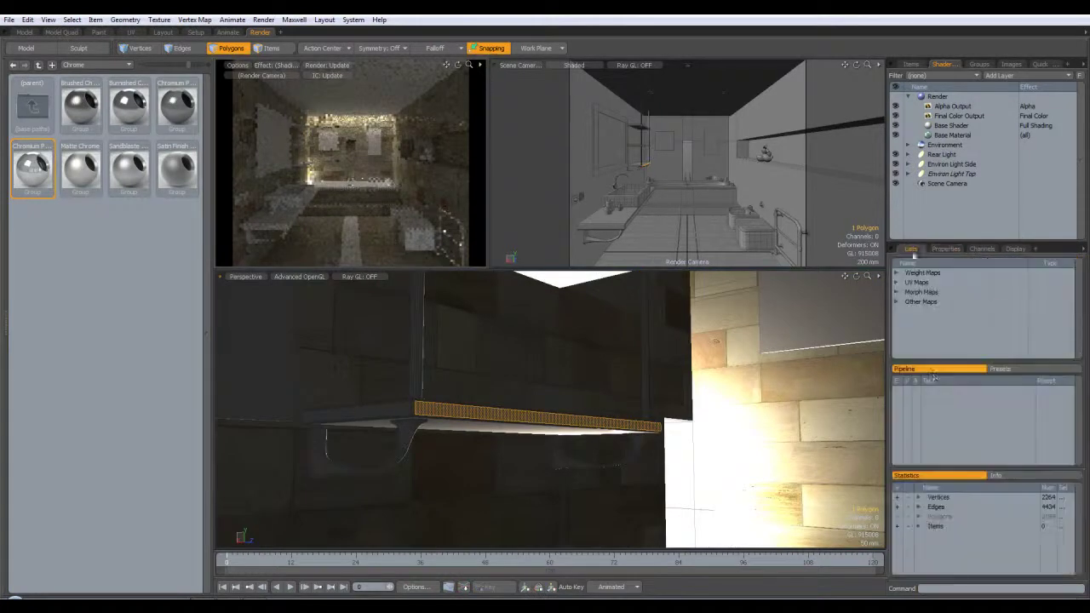
{"action": "left_click", "coordinate": [898, 517]}
{"action": "left_click_drag", "start_coordinate": [508, 470], "coordinate": [524, 500], "text": "alt"}
{"action": "double_click", "coordinate": [496, 458], "text": "ctrl"}
{"action": "left_click_drag", "start_coordinate": [633, 350], "coordinate": [644, 439], "text": "alt+shift"}
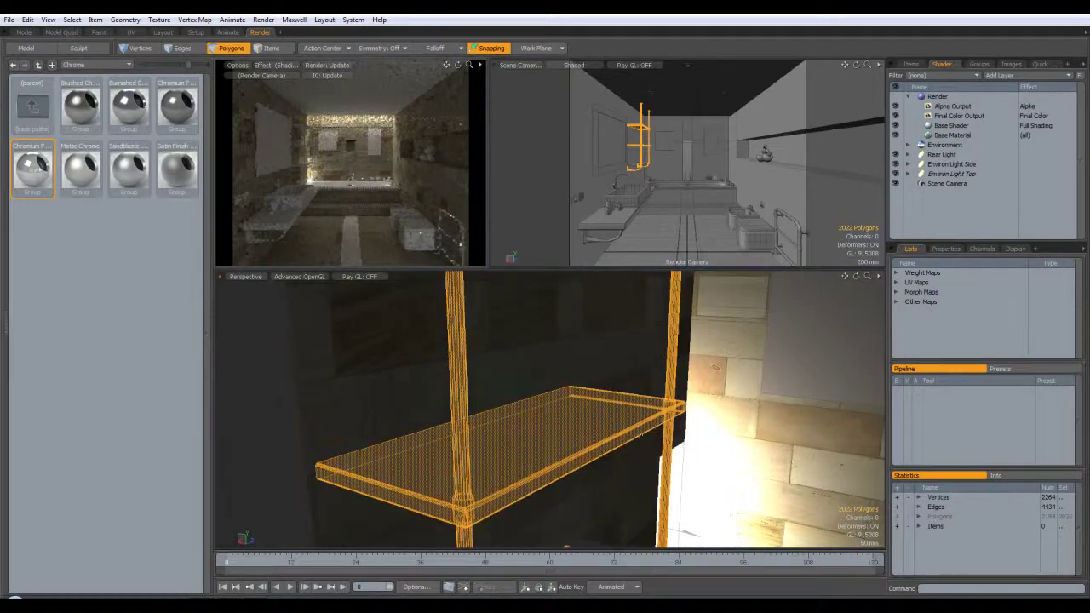
{"action": "double_click", "coordinate": [559, 448], "text": "ctrl"}
{"action": "left_click_drag", "start_coordinate": [619, 381], "coordinate": [624, 464], "text": "alt+shift"}
{"action": "double_click", "coordinate": [576, 411], "text": "ctrl"}
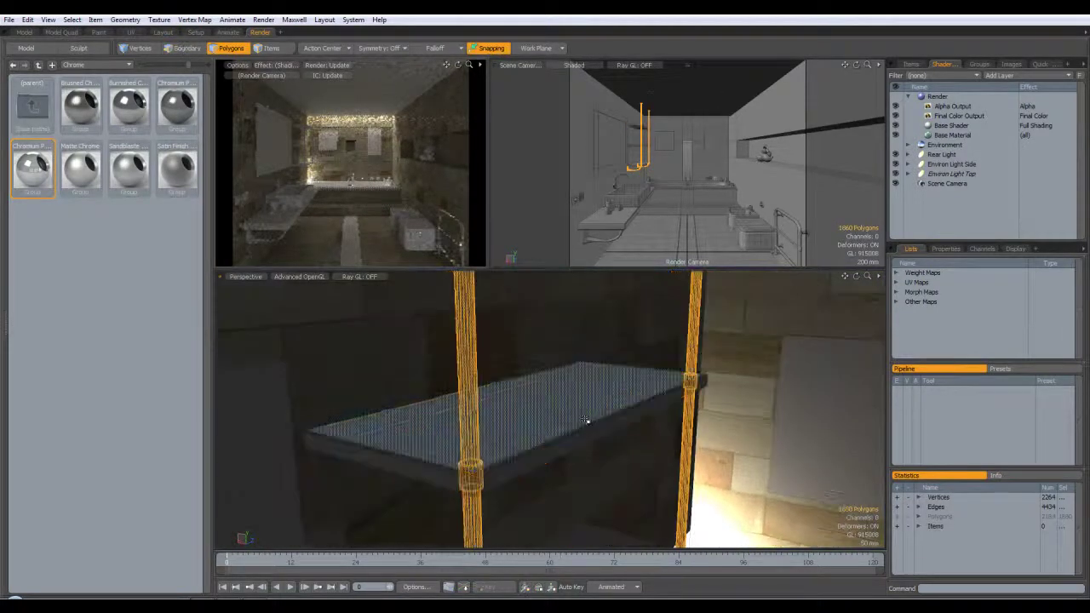
Assign the Chrome material to the selected shelf frame polygons
{"action": "scroll", "coordinate": [637, 426], "scroll_direction": "down", "scroll_amount": 5}
{"action": "left_click_drag", "start_coordinate": [637, 426], "coordinate": [671, 389], "text": "alt"}
{"action": "left_click_drag", "start_coordinate": [673, 489], "coordinate": [687, 414], "text": "alt+shift"}
{"action": "key", "text": "m"}
{"action": "left_click", "coordinate": [641, 338]}
Find the taps on the bidet and select the BD Tap Handles item
{"action": "left_click_drag", "start_coordinate": [641, 477], "coordinate": [639, 332], "text": "alt+shift"}
{"action": "scroll", "coordinate": [453, 428], "scroll_direction": "up", "scroll_amount": 5}
{"action": "left_click_drag", "start_coordinate": [453, 429], "coordinate": [552, 360], "text": "alt"}
{"action": "scroll", "coordinate": [552, 367], "scroll_direction": "down", "scroll_amount": 5}
{"action": "left_click_drag", "start_coordinate": [547, 418], "coordinate": [553, 430], "text": "alt"}
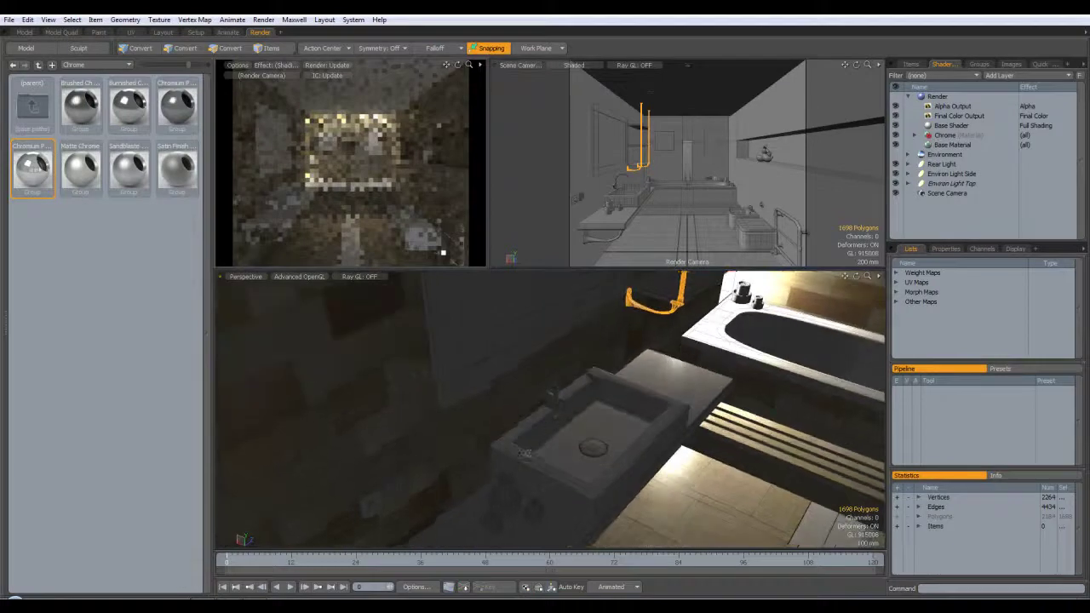
{"action": "left_click_drag", "start_coordinate": [443, 458], "coordinate": [728, 415], "text": "alt+shift"}
{"action": "scroll", "coordinate": [649, 390], "scroll_direction": "up", "scroll_amount": 6}
{"action": "left_click_drag", "start_coordinate": [659, 391], "coordinate": [668, 410], "text": "alt"}
{"action": "left_click_drag", "start_coordinate": [598, 420], "coordinate": [662, 456], "text": "alt+shift"}
{"action": "left_click_drag", "start_coordinate": [562, 416], "coordinate": [619, 415], "text": "ctrl+alt"}
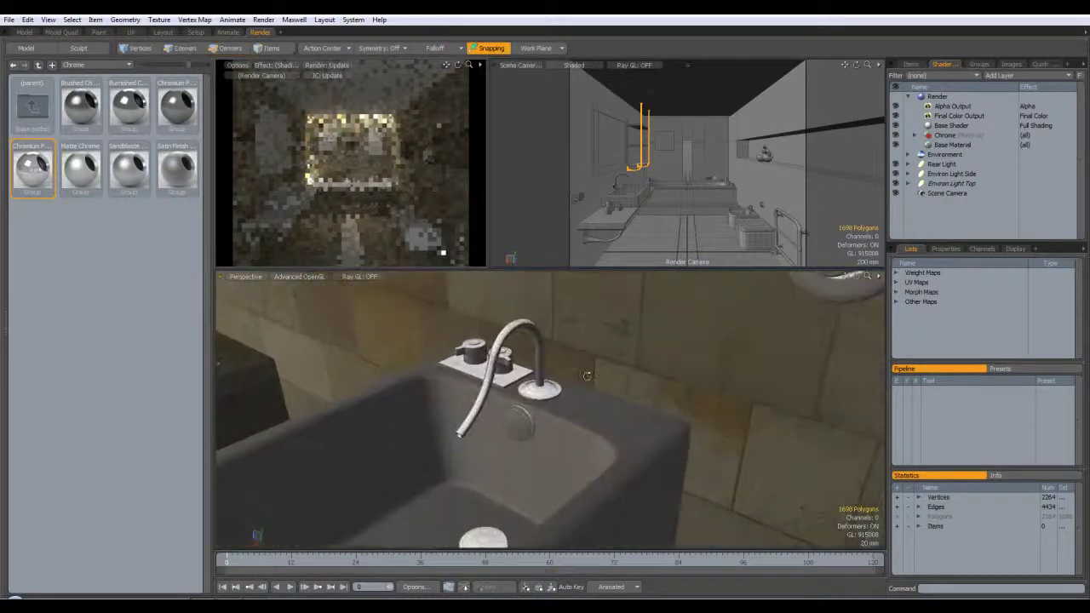
{"action": "left_click_drag", "start_coordinate": [590, 375], "coordinate": [646, 388], "text": "alt"}
{"action": "left_click_drag", "start_coordinate": [558, 393], "coordinate": [711, 446], "text": "alt+shift"}
{"action": "left_click_drag", "start_coordinate": [509, 445], "coordinate": [575, 421], "text": "ctrl+alt"}
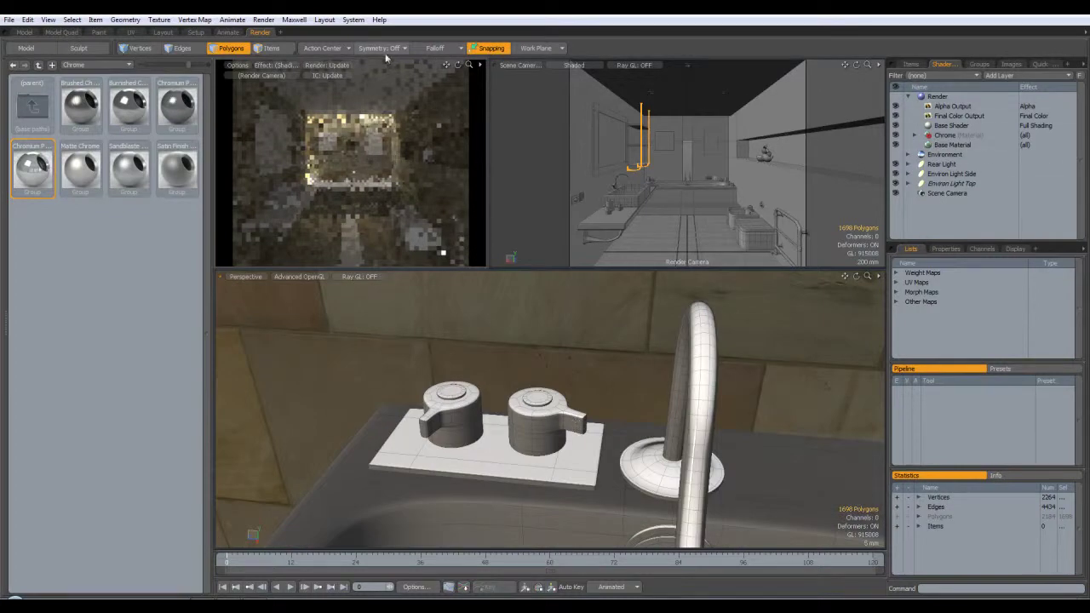
{"action": "left_click", "coordinate": [272, 49]}
{"action": "left_click", "coordinate": [505, 451]}
{"action": "left_click_drag", "start_coordinate": [505, 453], "coordinate": [508, 464], "text": "alt"}
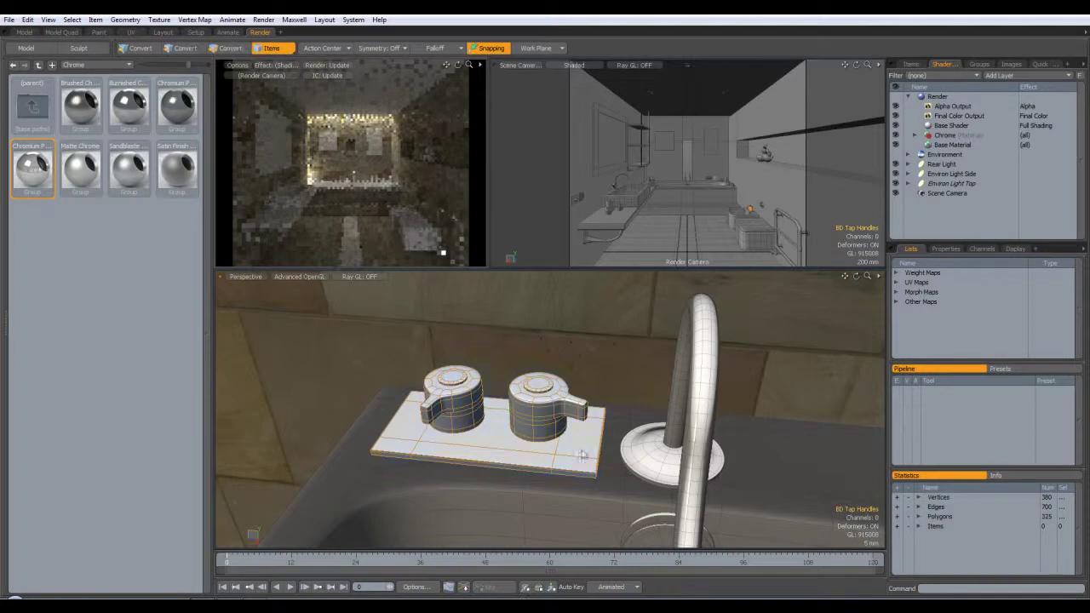
Switch to polygon selection and open the Medium Gloss folder of the Plastic material presets
{"action": "left_click", "coordinate": [231, 48]}
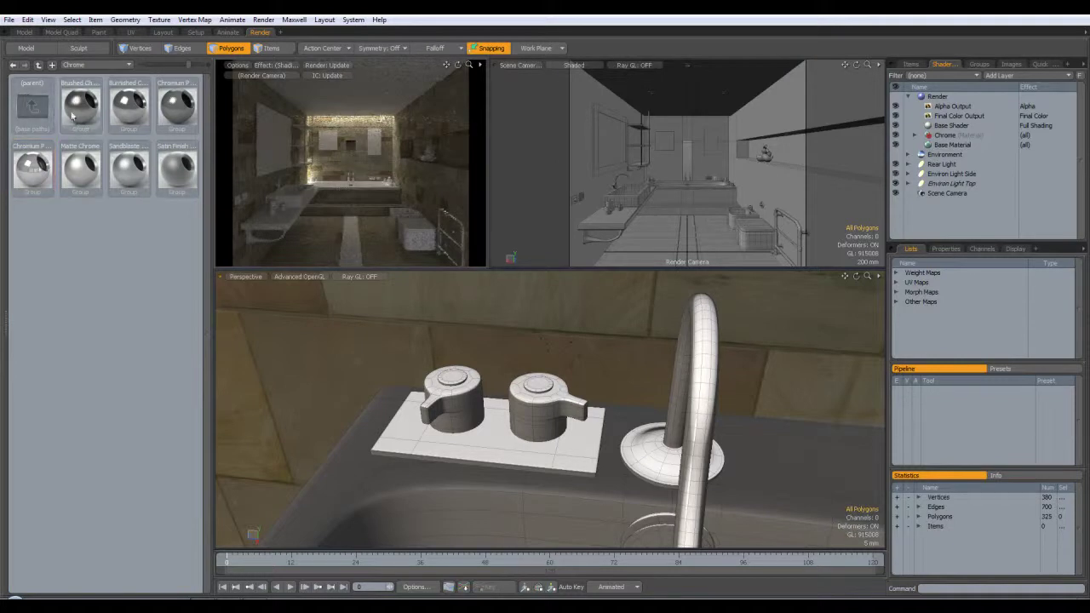
{"action": "double_click", "coordinate": [37, 111]}
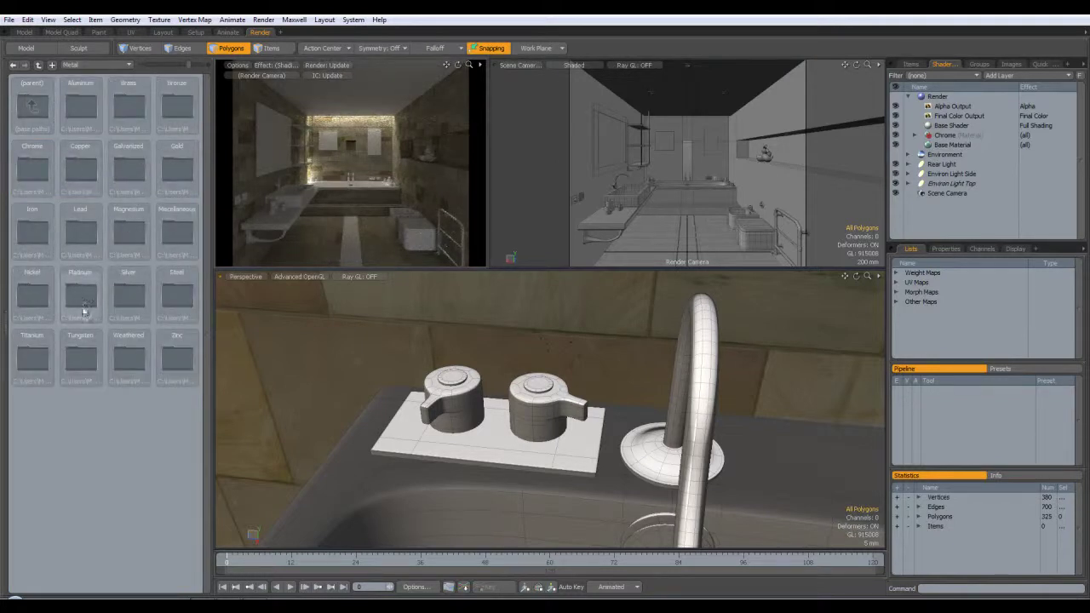
{"action": "double_click", "coordinate": [39, 100]}
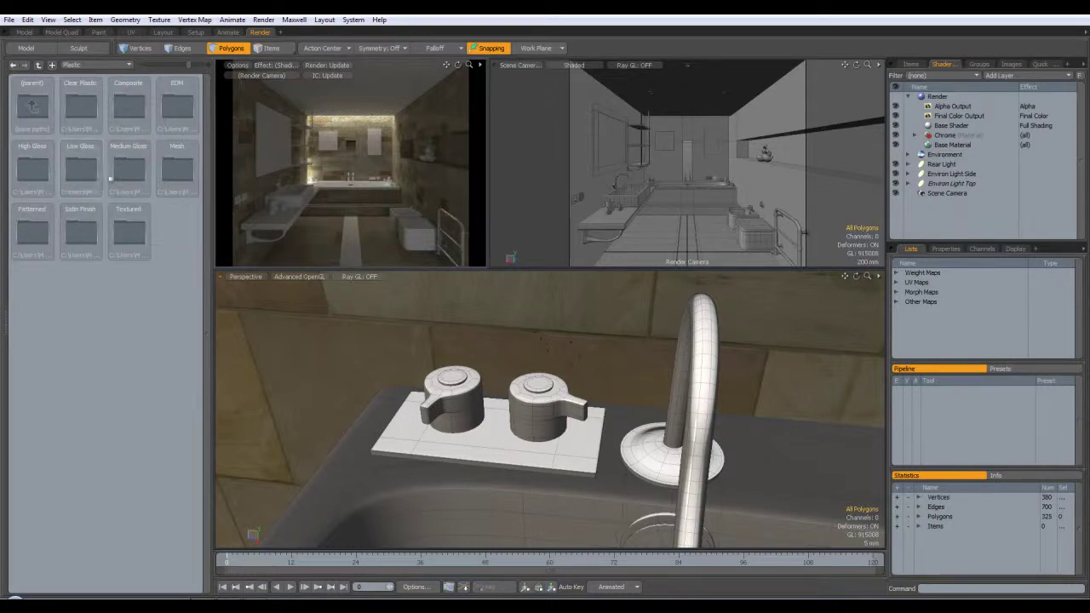
{"action": "double_click", "coordinate": [129, 175]}
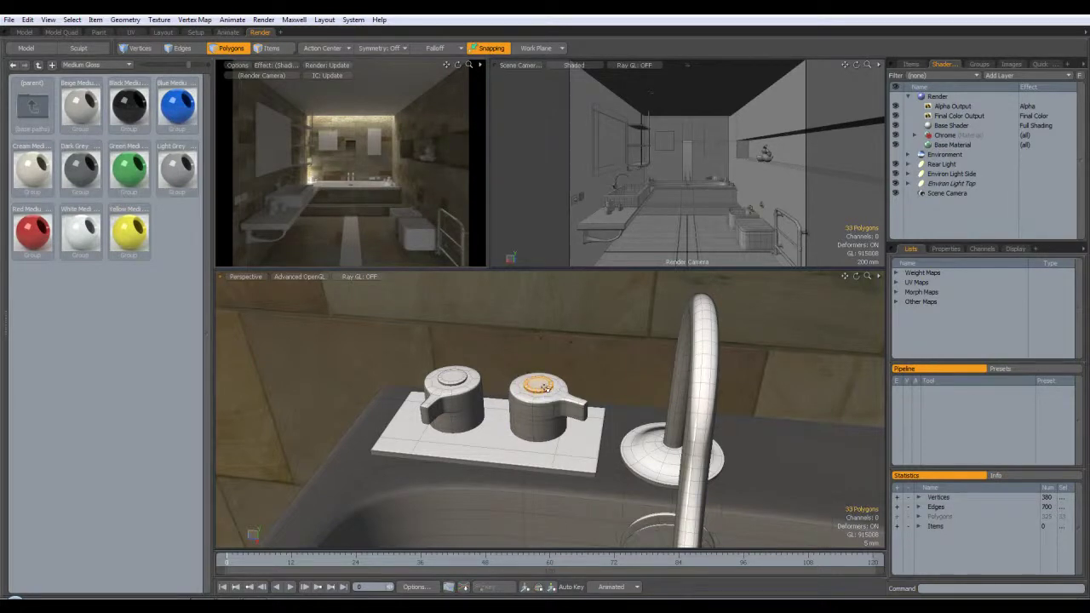
Assign a new material named Red Plastic to the cap of the bidet handle nearest the spout
{"action": "key", "text": "m"}
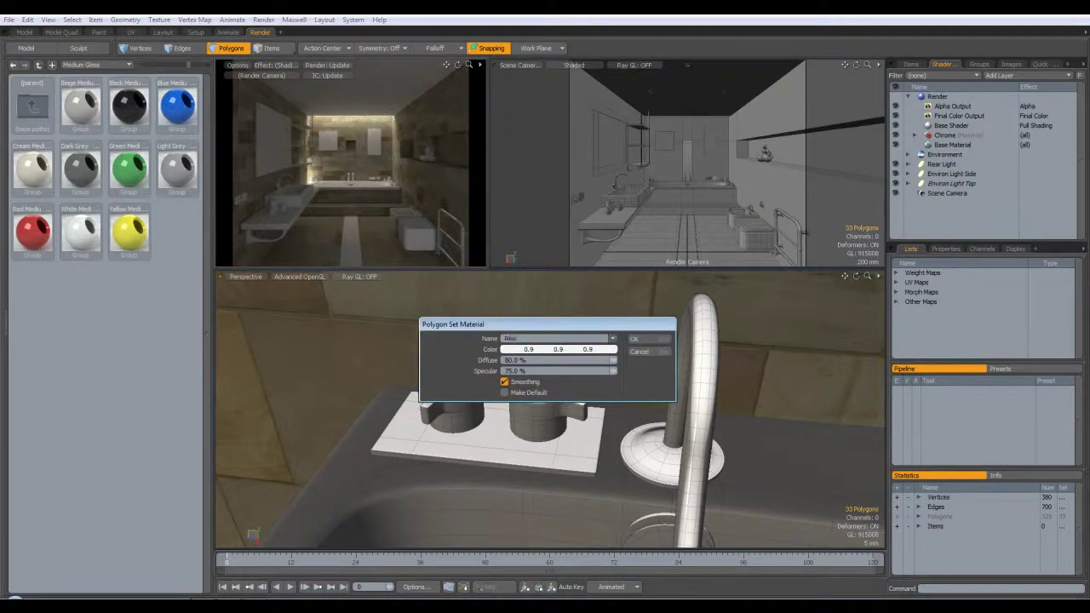
{"action": "type", "text": "Plastic"}
{"action": "key", "text": "Return"}
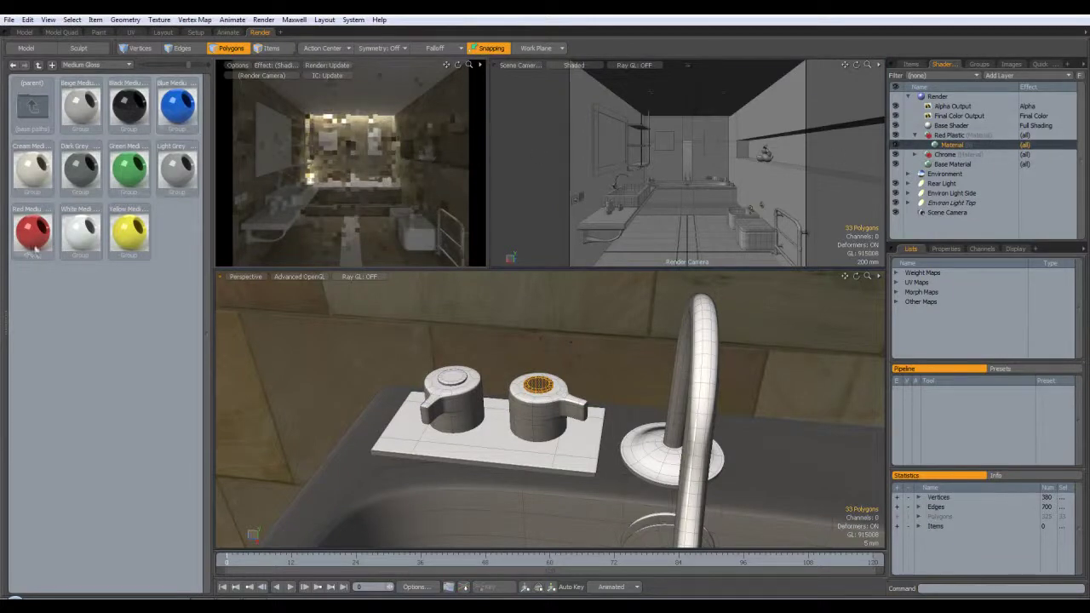
Replace Red Plastic's default material with the one from the red Medium Gloss plastic preset, and delete the emptied preset group
{"action": "left_click_drag", "start_coordinate": [739, 258], "coordinate": [953, 142]}
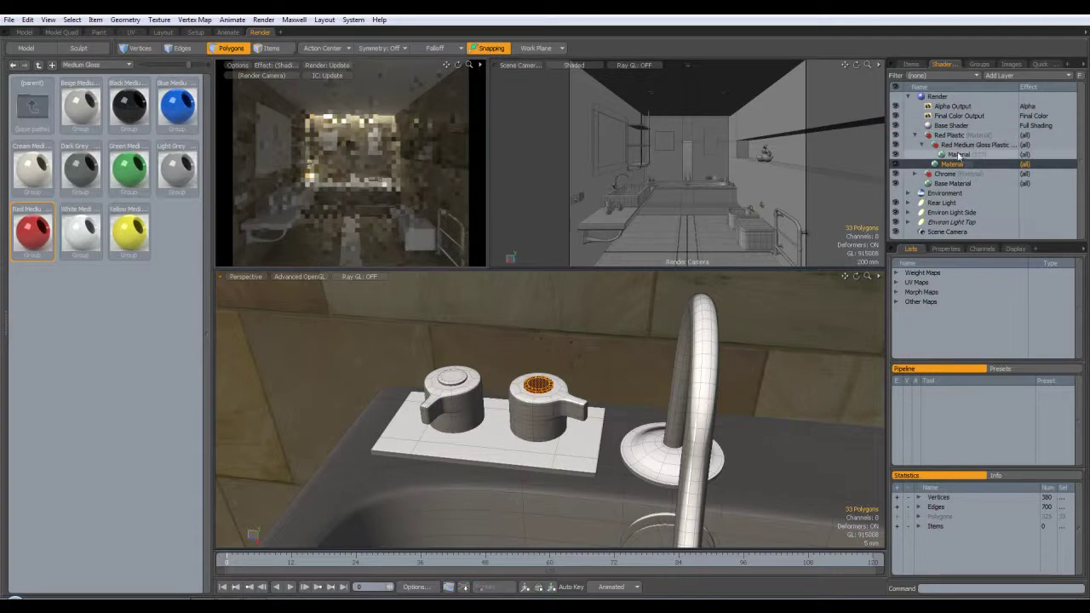
{"action": "left_click", "coordinate": [956, 155]}
{"action": "left_click", "coordinate": [961, 166]}
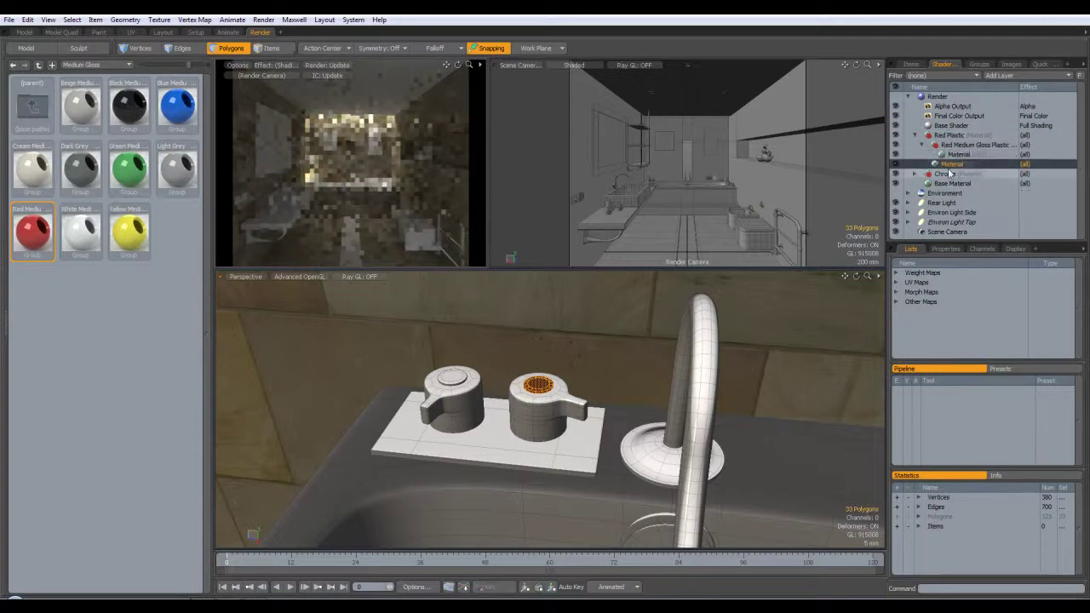
{"action": "key", "text": "Delete"}
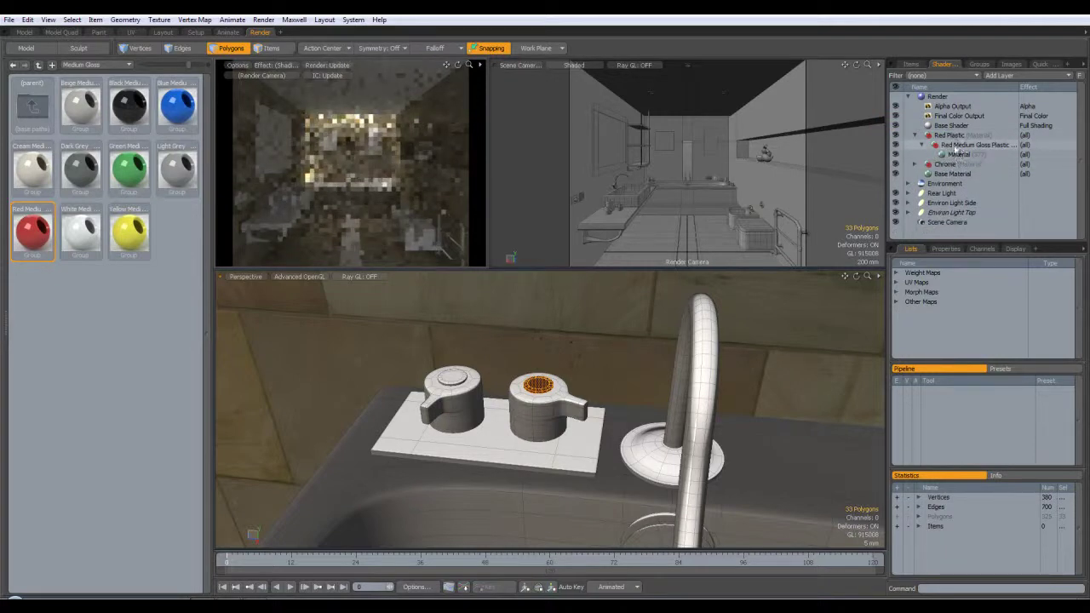
{"action": "left_click", "coordinate": [955, 148]}
{"action": "left_click_drag", "start_coordinate": [955, 150], "coordinate": [953, 137]}
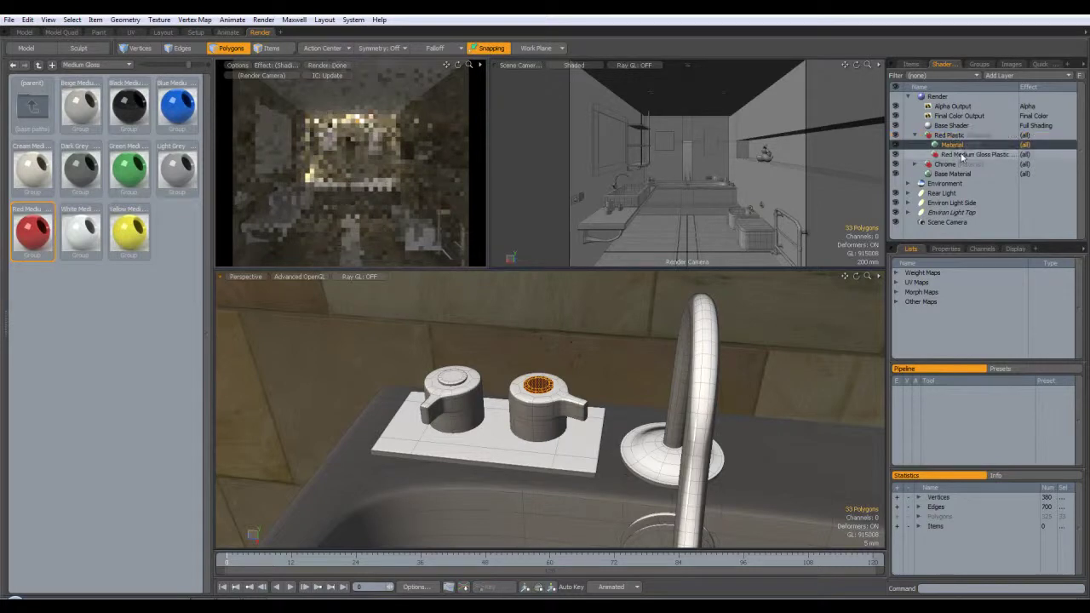
{"action": "left_click", "coordinate": [961, 157]}
{"action": "key", "text": "Delete"}
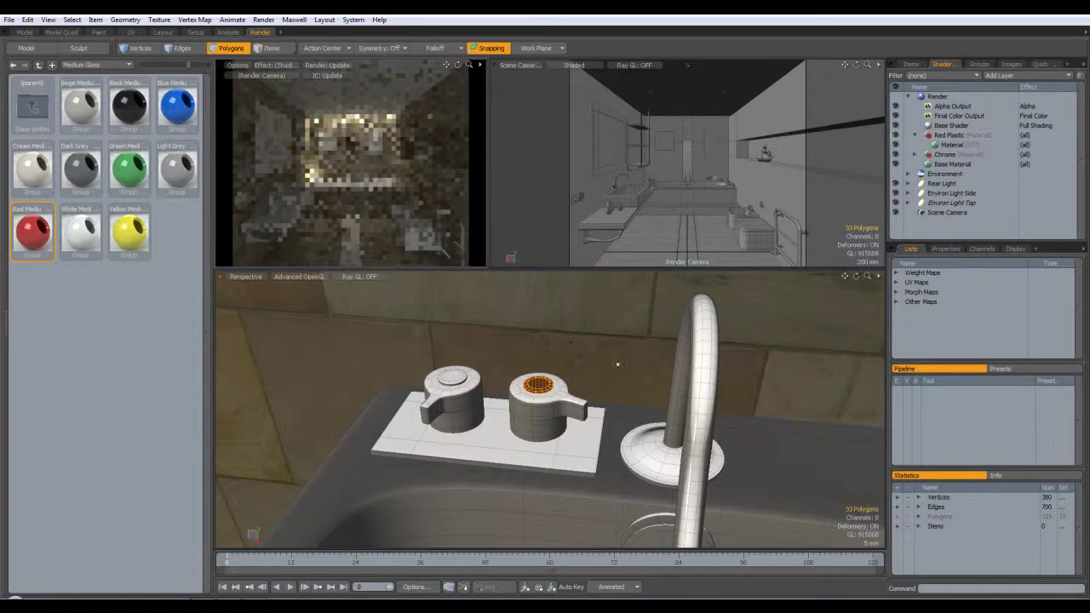
Select the cap of the handle farthest from the spout and assign it a new material named Blue Plastic
{"action": "left_click", "coordinate": [457, 375]}
{"action": "double_click", "coordinate": [454, 380]}
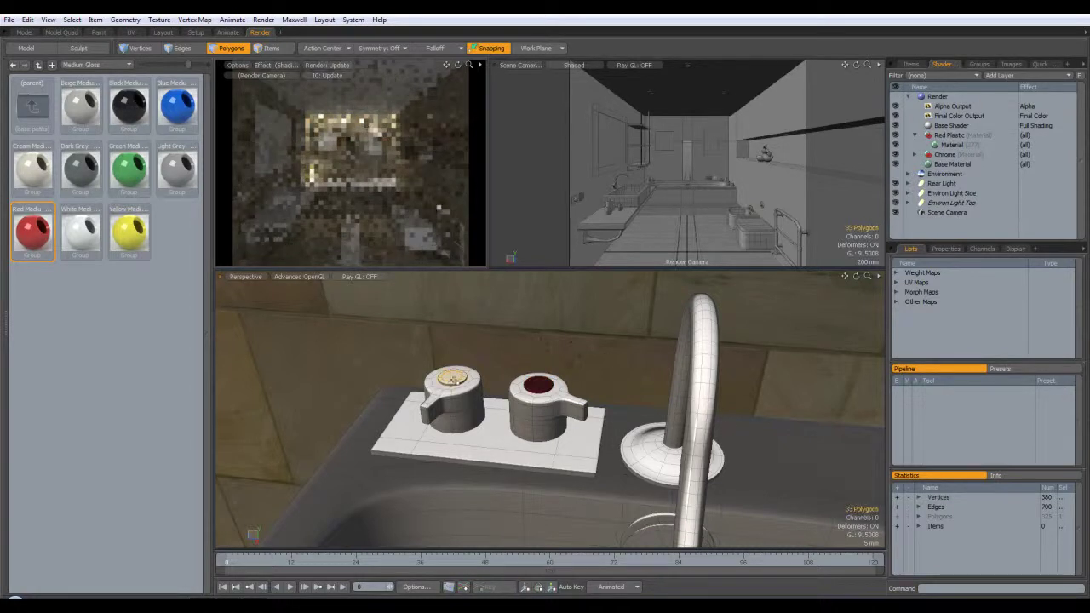
{"action": "key", "text": "m"}
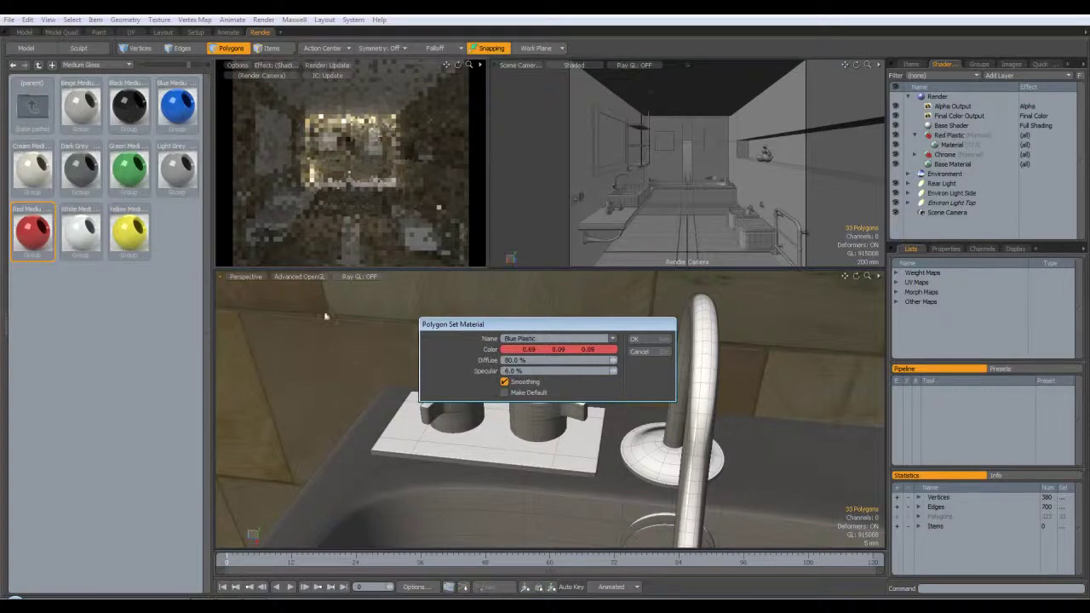
{"action": "left_click", "coordinate": [635, 339]}
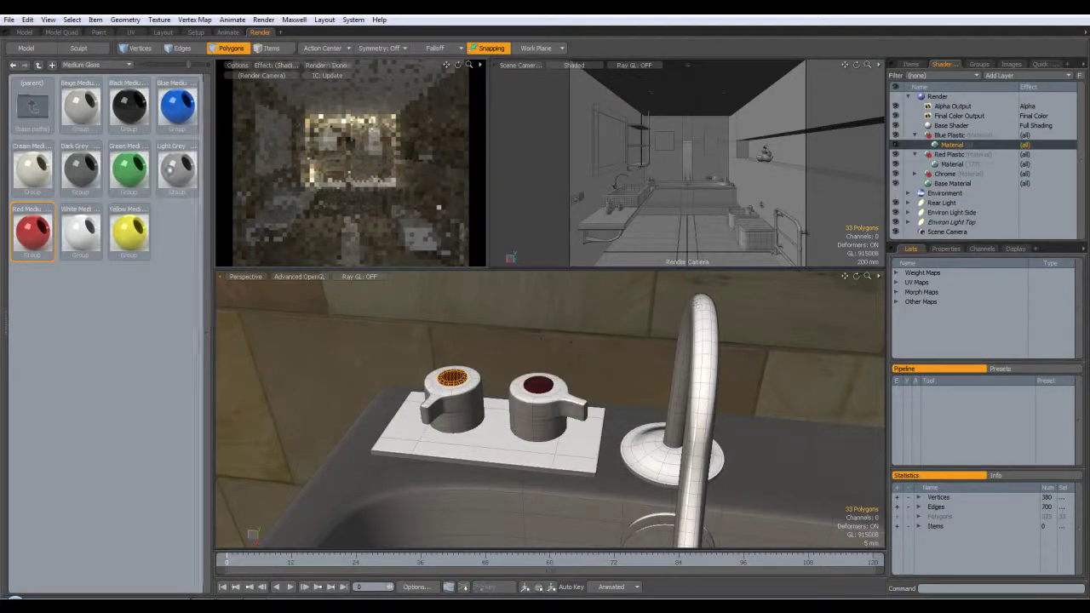
Replace Blue Plastic's default material with the one from the blue Medium Gloss plastic preset, and delete the emptied preset group
{"action": "left_click_drag", "start_coordinate": [209, 105], "coordinate": [957, 140]}
{"action": "left_click", "coordinate": [960, 156]}
{"action": "left_click", "coordinate": [959, 166]}
{"action": "key", "text": "Delete"}
{"action": "left_click_drag", "start_coordinate": [960, 156], "coordinate": [960, 146]}
{"action": "left_click", "coordinate": [960, 156]}
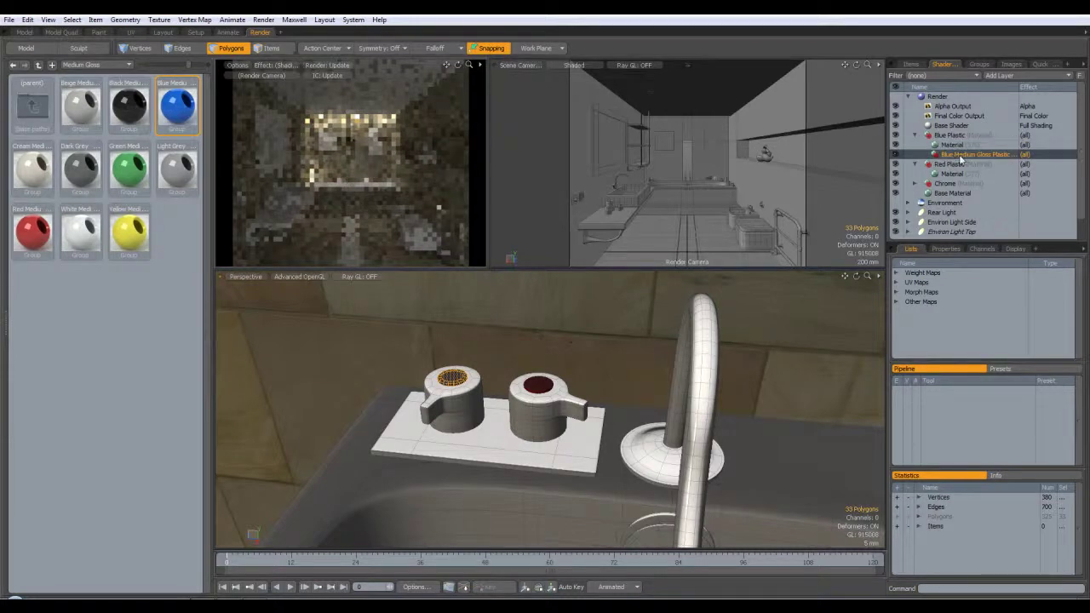
{"action": "key", "text": "Delete"}
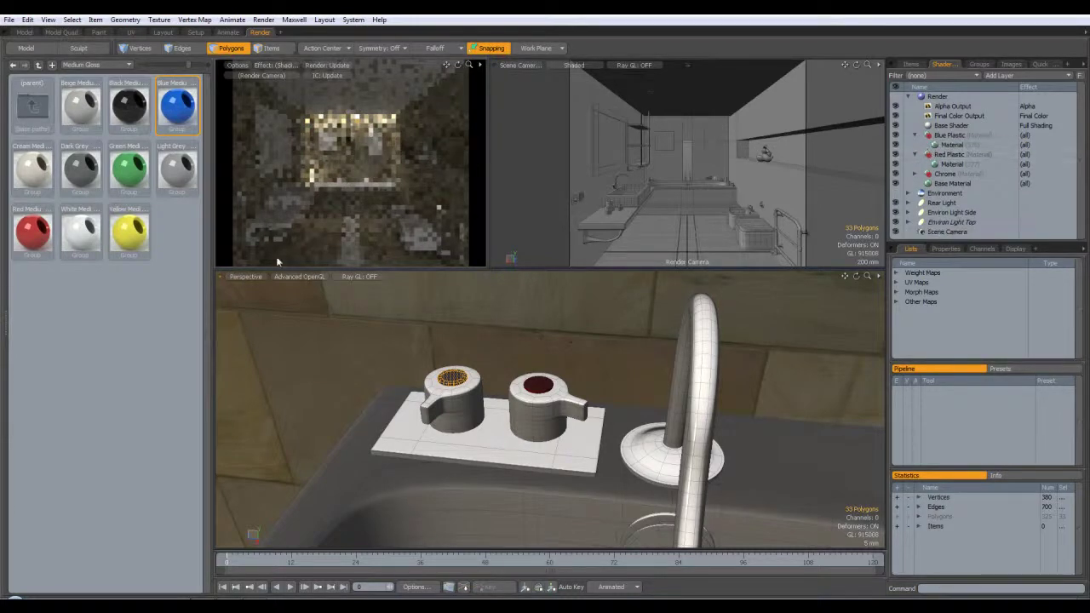
Inspect the overflow cover inside the bidet basin and open the Matte folder of the Rubber material presets
{"action": "left_click_drag", "start_coordinate": [561, 386], "coordinate": [613, 378], "text": "alt"}
{"action": "scroll", "coordinate": [653, 424], "scroll_direction": "down", "scroll_amount": 4}
{"action": "left_click_drag", "start_coordinate": [653, 424], "coordinate": [591, 433], "text": "alt"}
{"action": "scroll", "coordinate": [554, 362], "scroll_direction": "up", "scroll_amount": 5}
{"action": "scroll", "coordinate": [581, 434], "scroll_direction": "up", "scroll_amount": 3}
{"action": "double_click", "coordinate": [23, 102]}
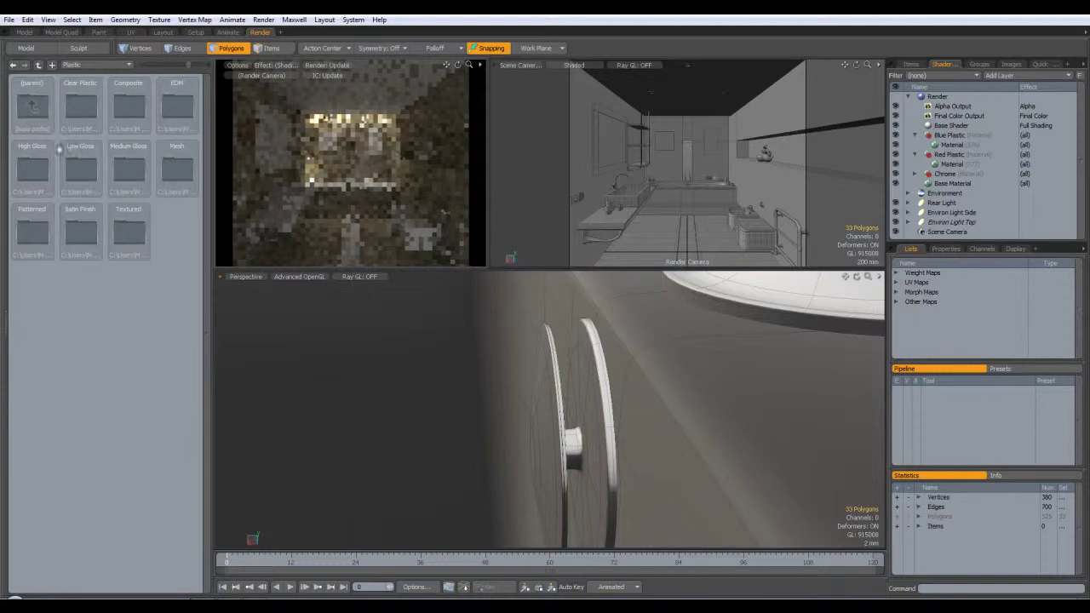
{"action": "double_click", "coordinate": [32, 104]}
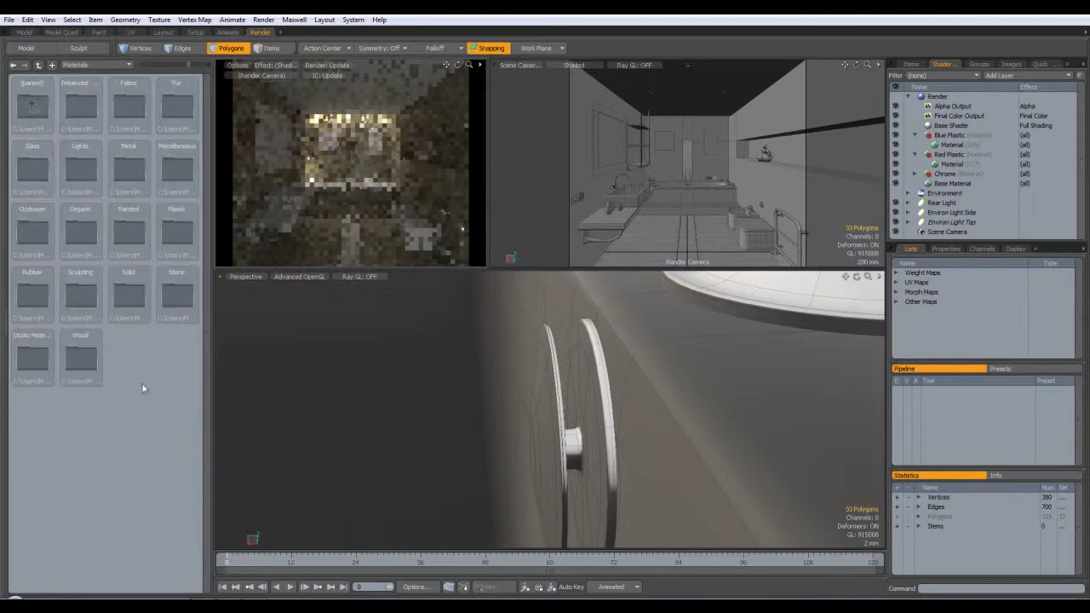
{"action": "double_click", "coordinate": [32, 294]}
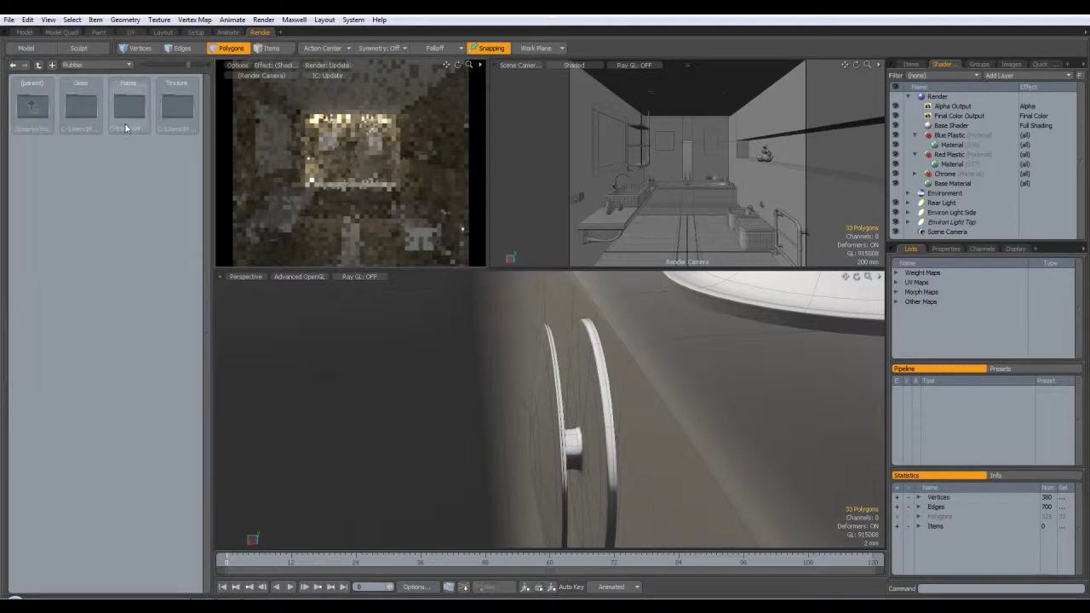
{"action": "double_click", "coordinate": [121, 124]}
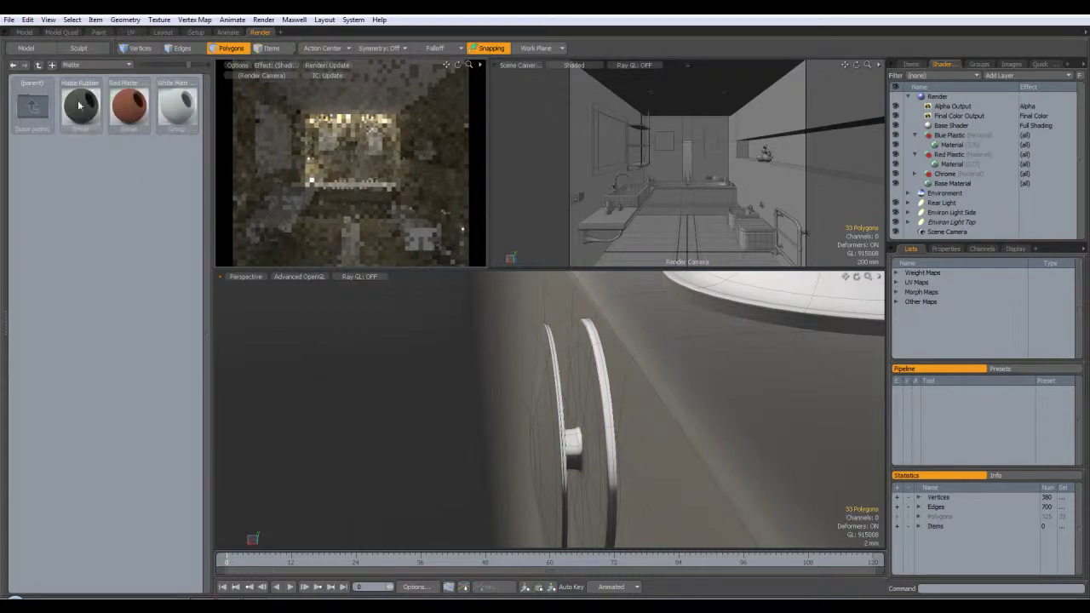
Switch to item selection and select the BD bidet body that includes the overflow cover
{"action": "left_click_drag", "start_coordinate": [429, 336], "coordinate": [632, 265], "text": "alt"}
{"action": "left_click", "coordinate": [271, 49]}
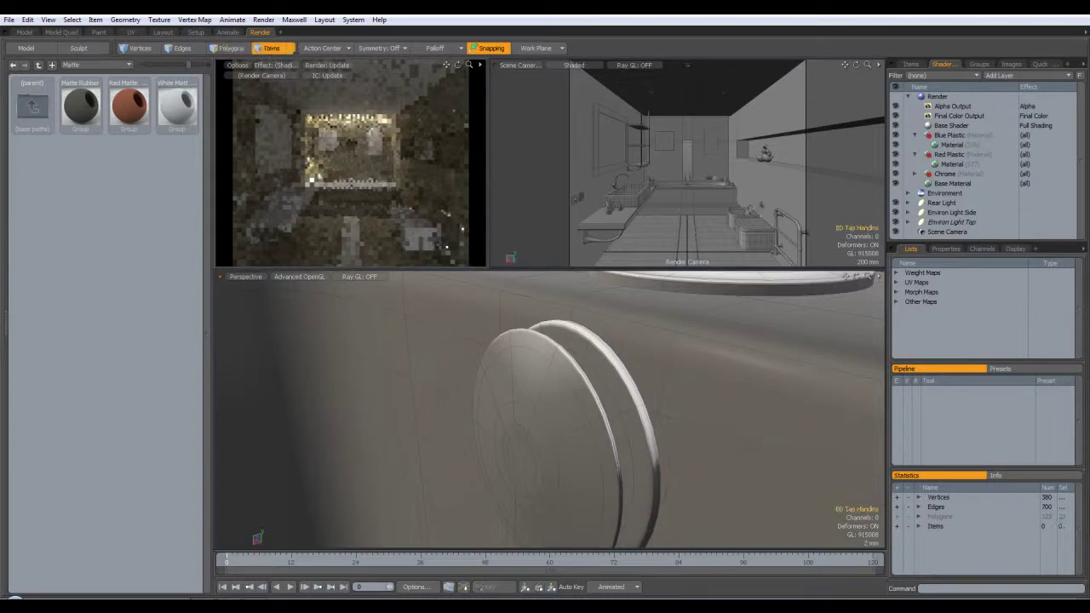
{"action": "left_click", "coordinate": [582, 407]}
{"action": "left_click_drag", "start_coordinate": [704, 433], "coordinate": [718, 403], "text": "alt"}
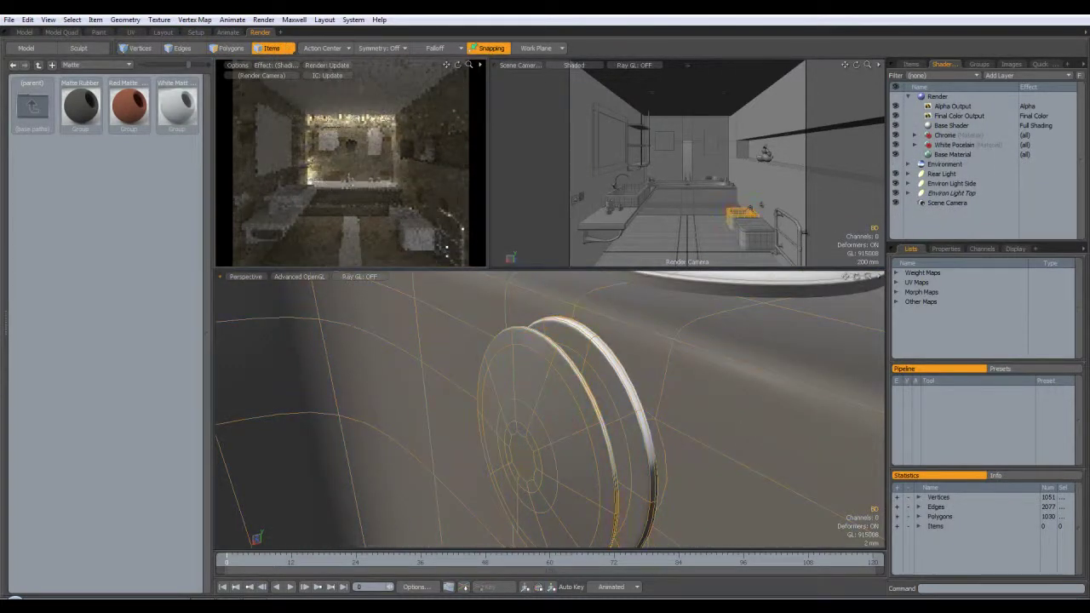
{"action": "scroll", "coordinate": [697, 430], "scroll_direction": "down", "scroll_amount": 5}
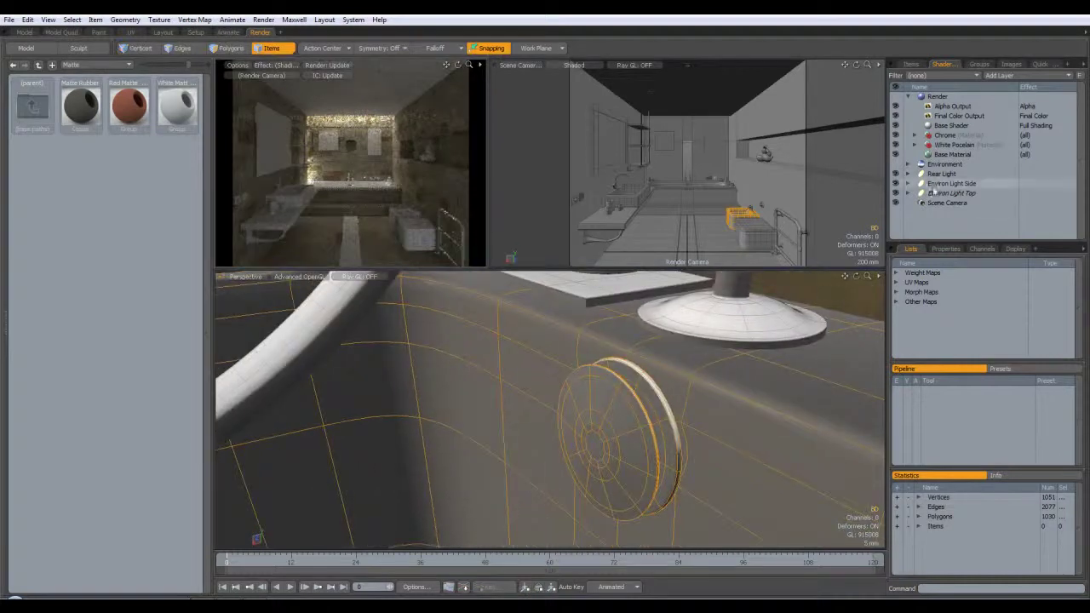
{"action": "scroll", "coordinate": [656, 443], "scroll_direction": "up", "scroll_amount": 3}
{"action": "left_click_drag", "start_coordinate": [659, 417], "coordinate": [660, 326], "text": "alt+shift"}
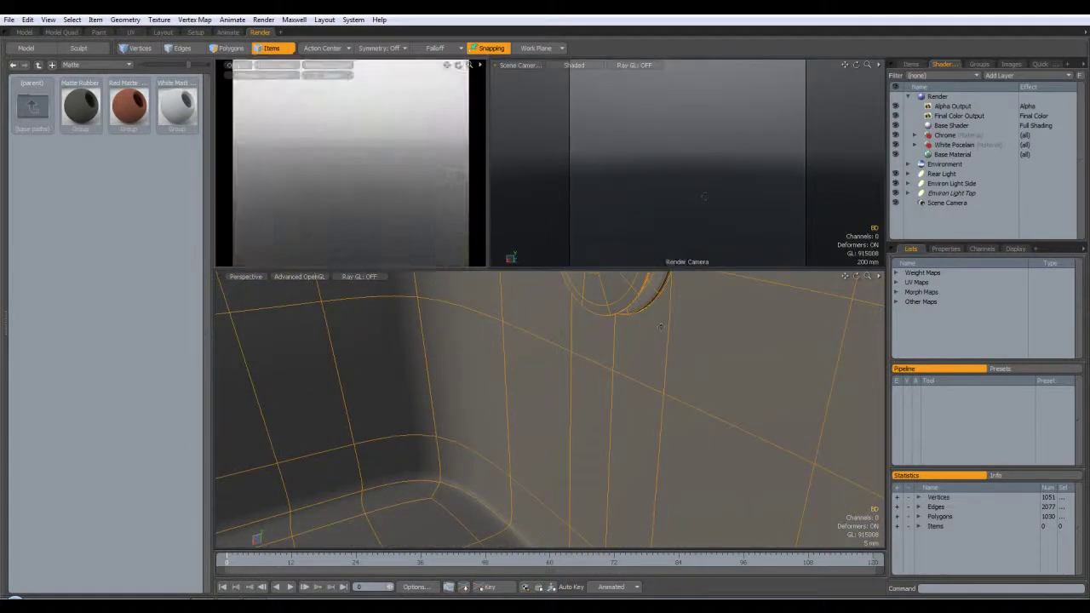
{"action": "key", "text": "ctrl+z"}
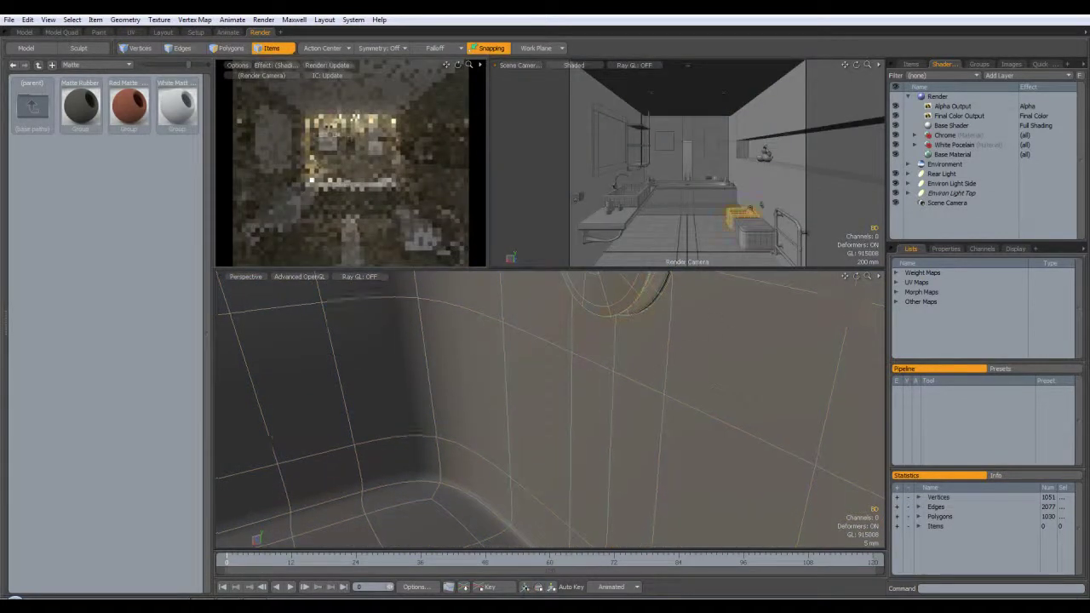
{"action": "key", "text": "ctrl+z"}
Switch to polygon selection and select the outermost polygon loop of the recessed ring on the overflow cover
{"action": "mouse_move", "coordinate": [758, 347]}
{"action": "left_mouse_down", "text": "alt"}
{"action": "mouse_move", "coordinate": [661, 339]}
{"action": "mouse_move", "coordinate": [613, 305]}
{"action": "mouse_move", "coordinate": [643, 321]}
{"action": "left_mouse_up", "text": "alt"}
{"action": "left_click", "coordinate": [228, 49]}
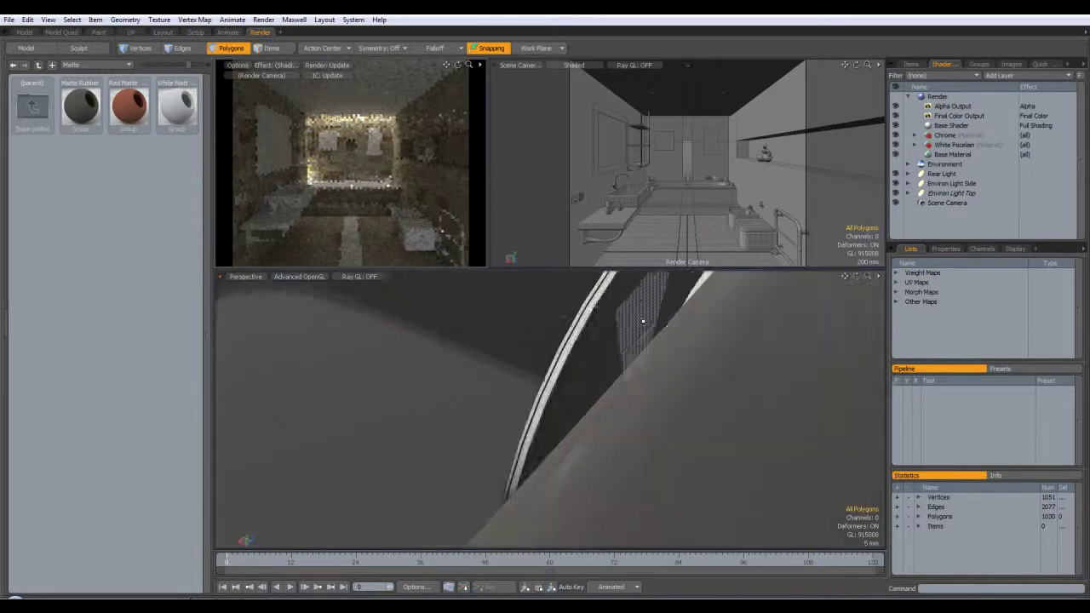
{"action": "double_click", "coordinate": [604, 310]}
{"action": "left_click", "coordinate": [637, 332]}
{"action": "left_click_drag", "start_coordinate": [599, 363], "coordinate": [464, 401], "text": "alt"}
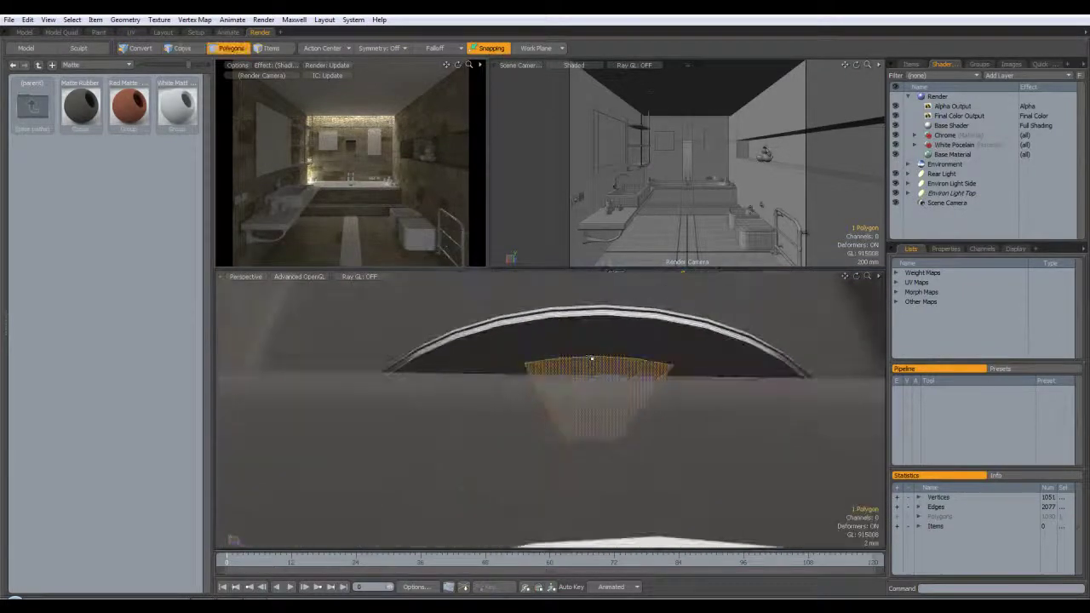
{"action": "mouse_move", "coordinate": [596, 326]}
{"action": "left_mouse_down", "text": "alt"}
{"action": "mouse_move", "coordinate": [604, 360]}
{"action": "mouse_move", "coordinate": [577, 316]}
{"action": "mouse_move", "coordinate": [593, 332]}
{"action": "left_mouse_up", "text": "alt"}
{"action": "scroll", "coordinate": [603, 355], "scroll_direction": "up", "scroll_amount": 3}
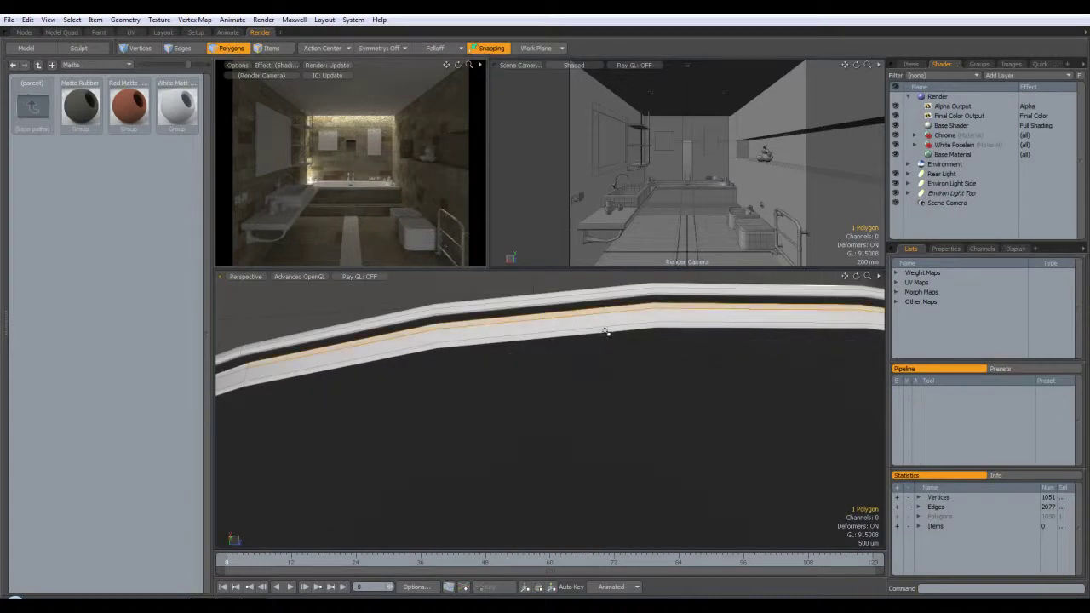
{"action": "scroll", "coordinate": [607, 333], "scroll_direction": "down", "scroll_amount": 3}
{"action": "left_click_drag", "start_coordinate": [743, 361], "coordinate": [796, 365], "text": "alt"}
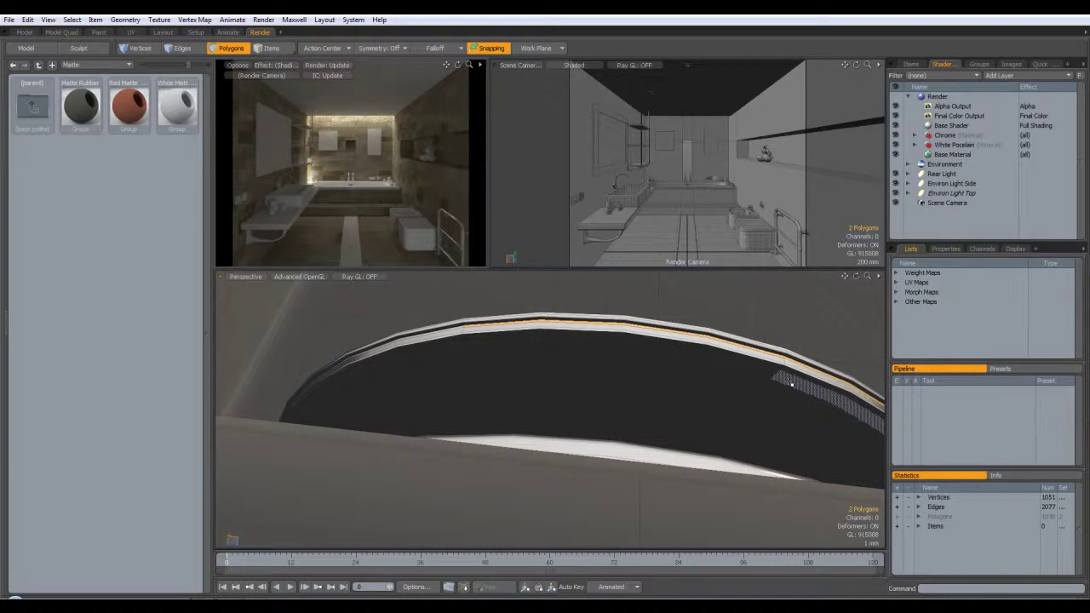
{"action": "key", "text": "l"}
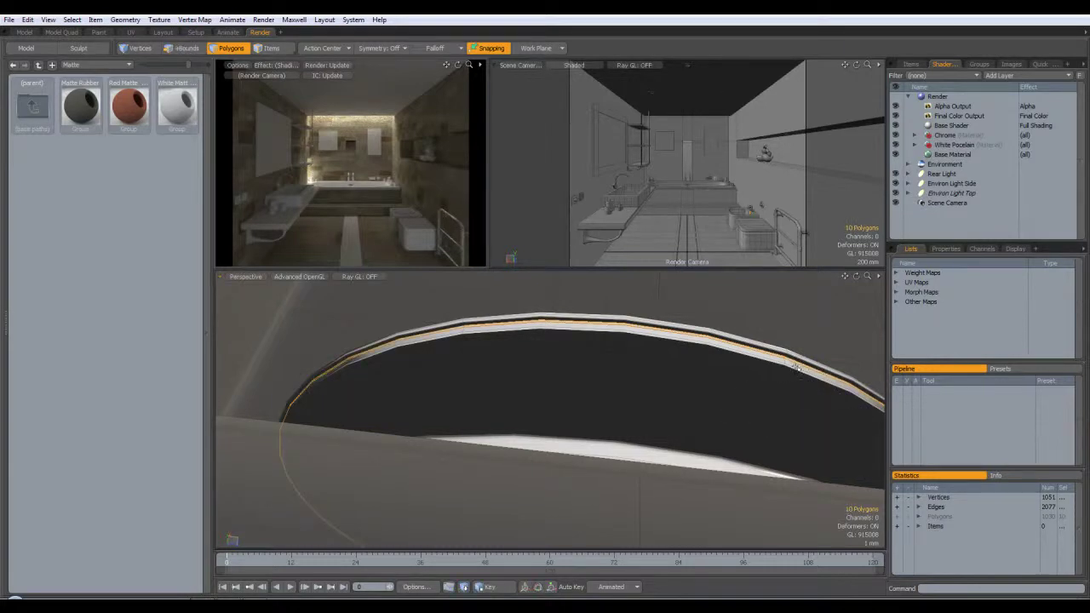
Extend the selection with the neighbouring polygon loops running inward across the overflow cover's recessed ring
{"action": "left_click", "coordinate": [790, 364], "text": "shift"}
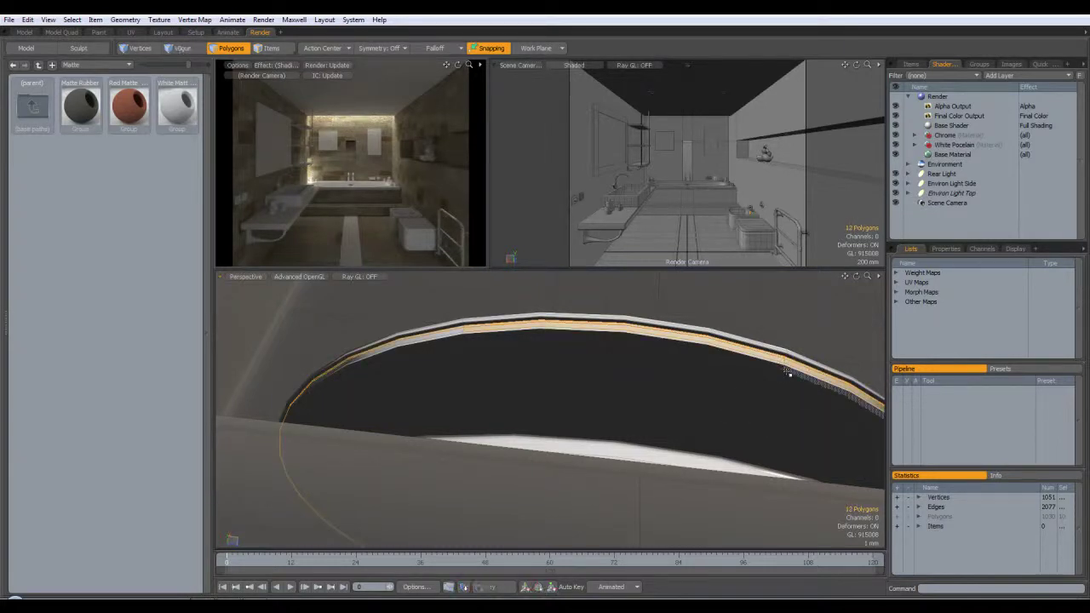
{"action": "scroll", "coordinate": [792, 368], "scroll_direction": "up", "scroll_amount": 5}
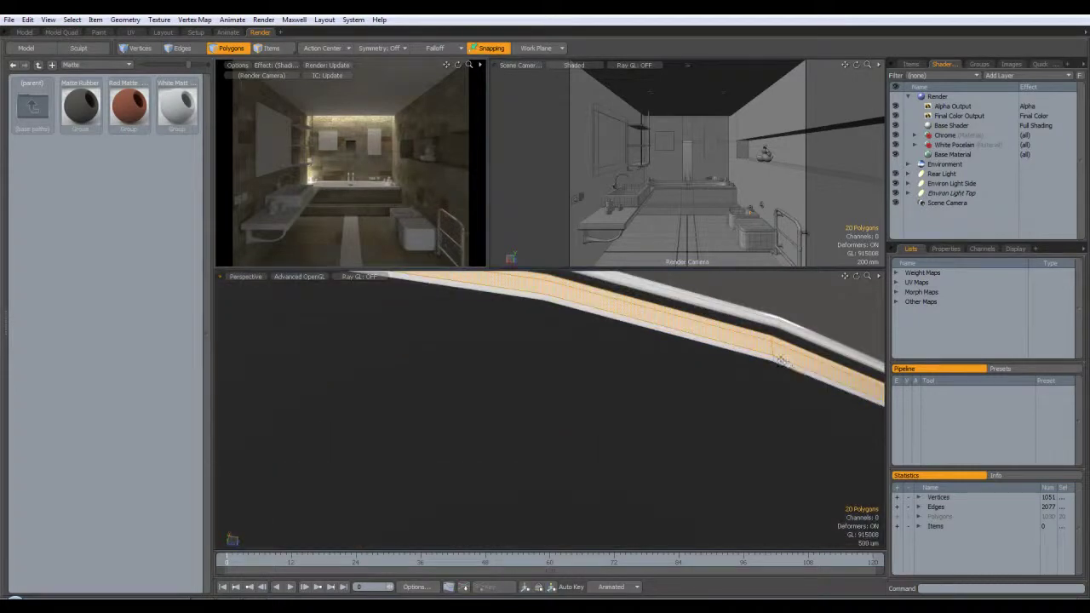
{"action": "left_click", "coordinate": [764, 357], "text": "shift"}
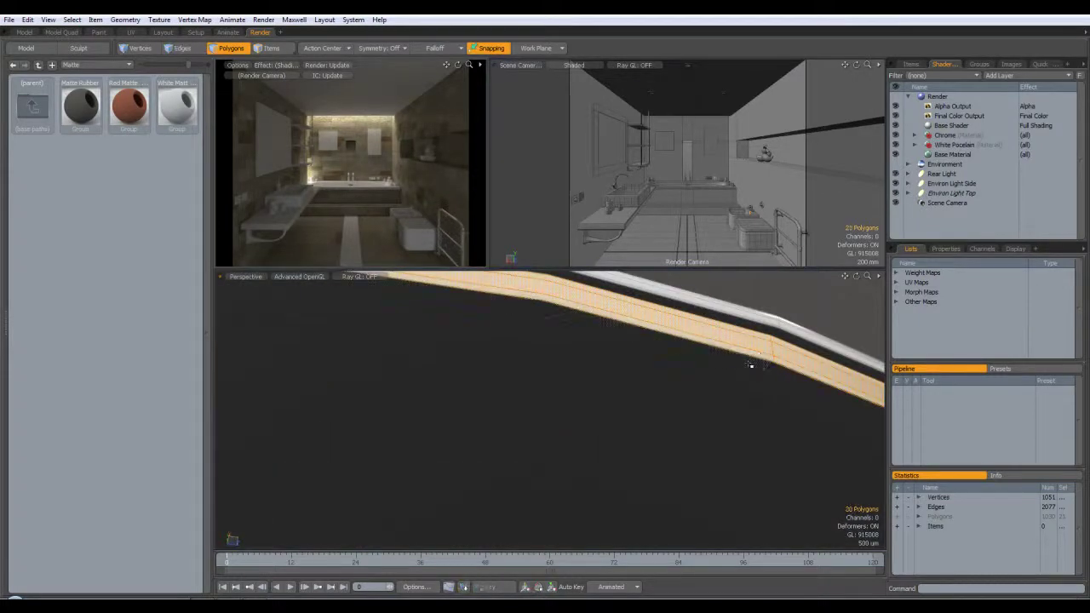
{"action": "scroll", "coordinate": [751, 365], "scroll_direction": "up", "scroll_amount": 2}
{"action": "left_click", "coordinate": [787, 379], "text": "shift"}
{"action": "left_click", "coordinate": [759, 370], "text": "shift"}
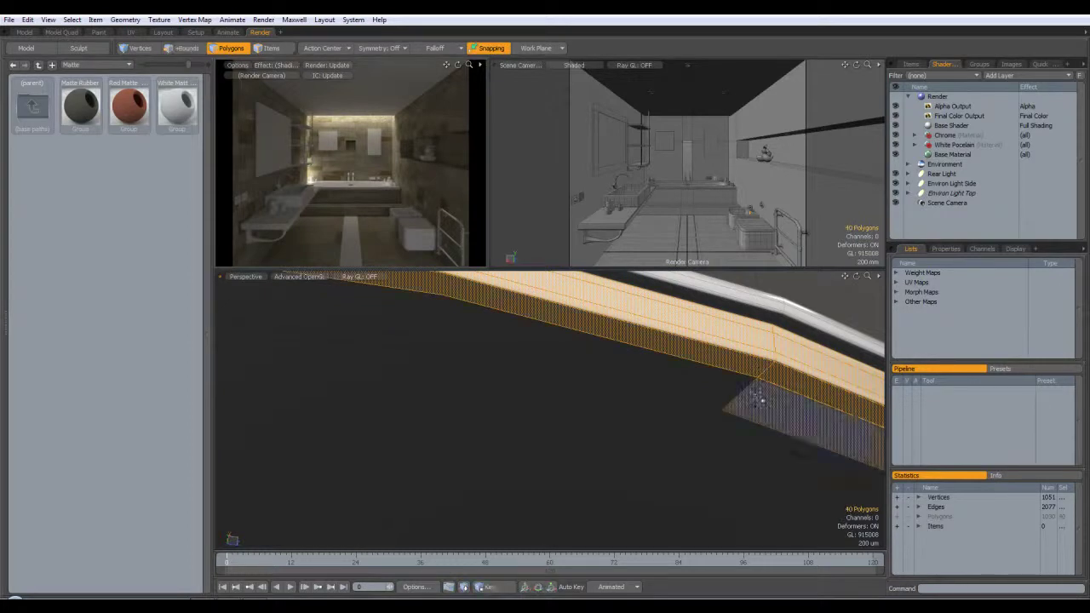
{"action": "left_click", "coordinate": [758, 397], "text": "shift"}
{"action": "left_click", "coordinate": [712, 395], "text": "shift"}
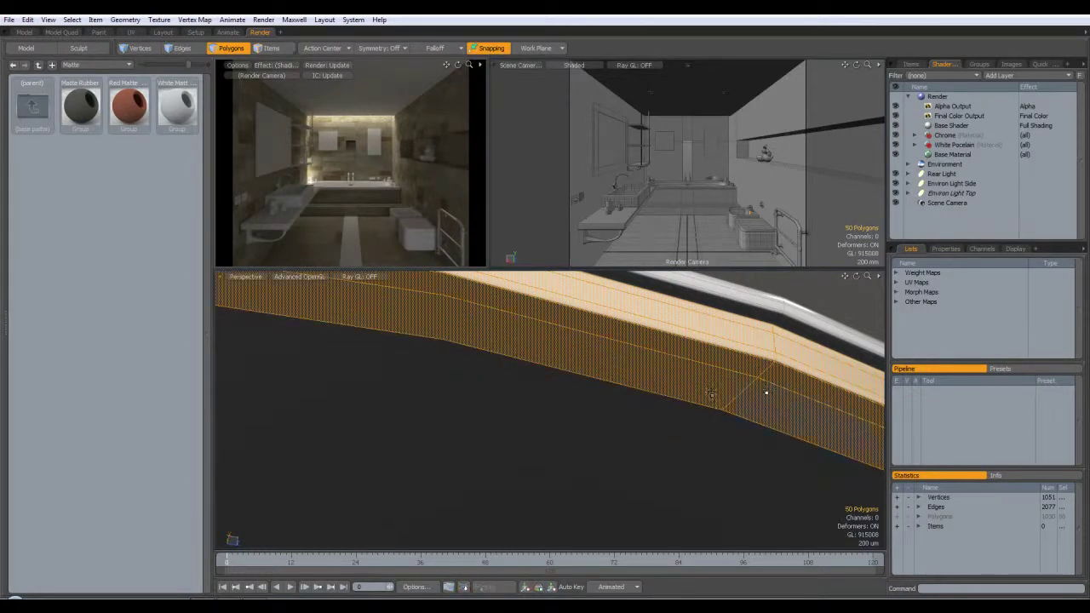
{"action": "left_click", "coordinate": [743, 428], "text": "shift"}
{"action": "left_click", "coordinate": [712, 416], "text": "shift"}
{"action": "key", "text": "l"}
Add the remaining polygon loops on the opposite side of the overflow cover's recessed ring to the selection
{"action": "left_click_drag", "start_coordinate": [710, 415], "coordinate": [841, 291], "text": "alt"}
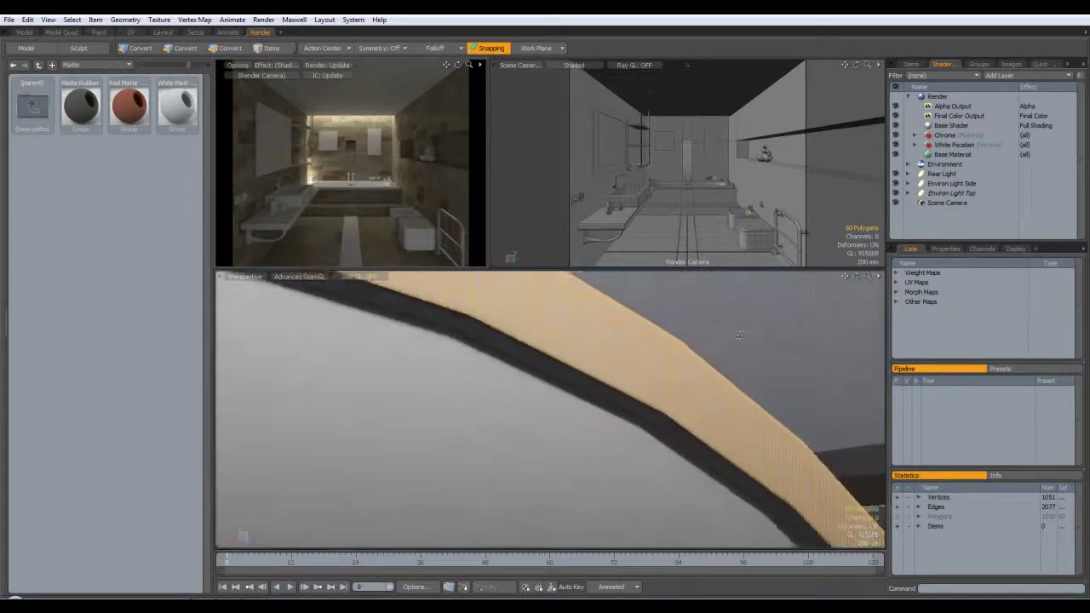
{"action": "left_click", "coordinate": [654, 407], "text": "shift"}
{"action": "left_click", "coordinate": [676, 422], "text": "shift"}
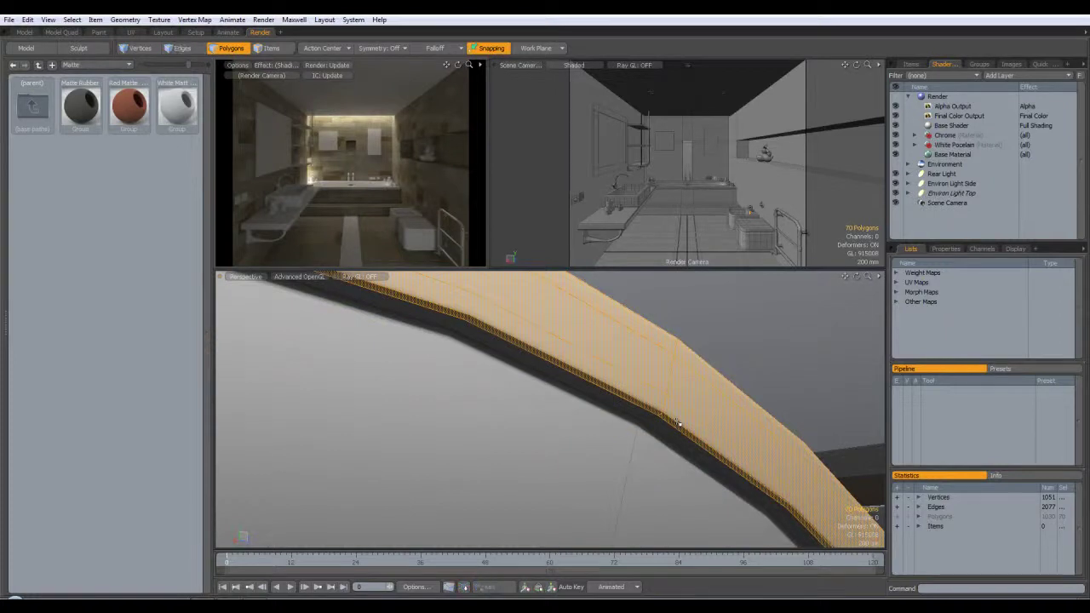
{"action": "left_click", "coordinate": [641, 411], "text": "shift"}
{"action": "left_click", "coordinate": [674, 434], "text": "shift"}
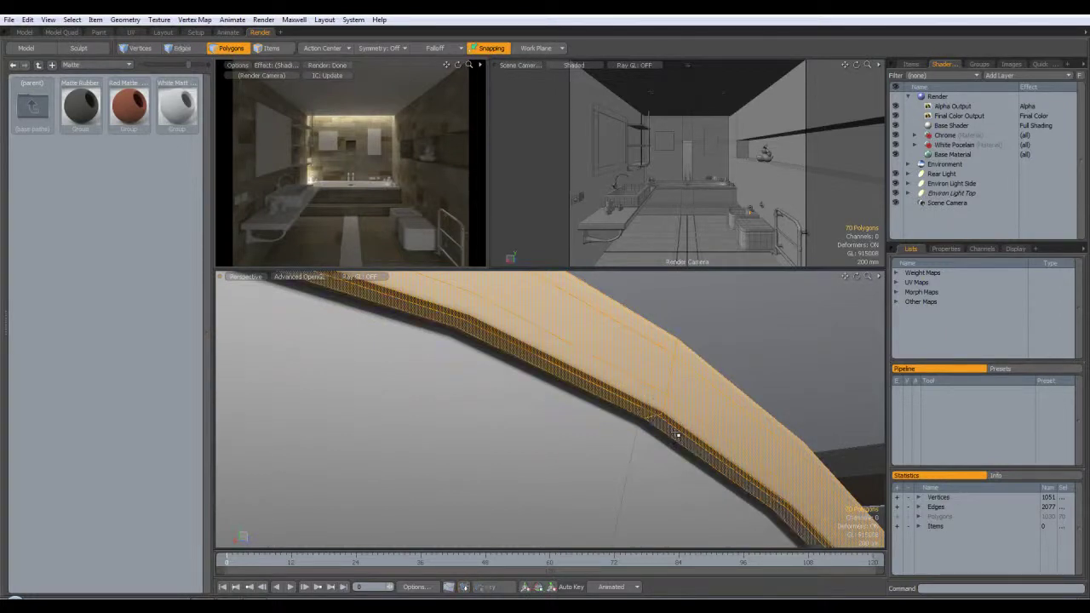
{"action": "left_click", "coordinate": [640, 418], "text": "shift"}
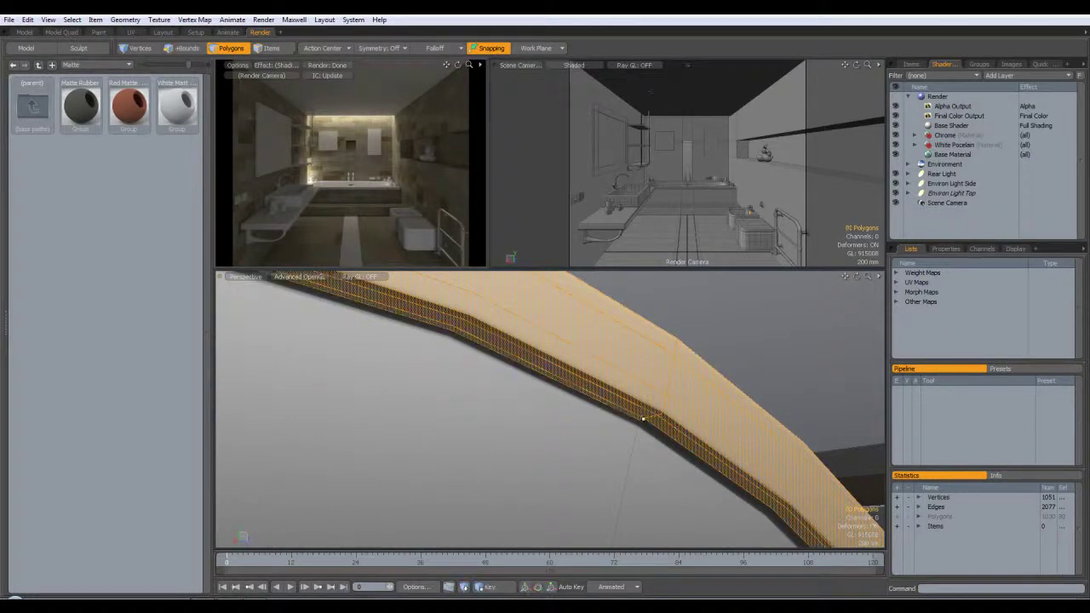
{"action": "scroll", "coordinate": [731, 458], "scroll_direction": "down", "scroll_amount": 5}
{"action": "left_click_drag", "start_coordinate": [689, 429], "coordinate": [583, 421], "text": "alt"}
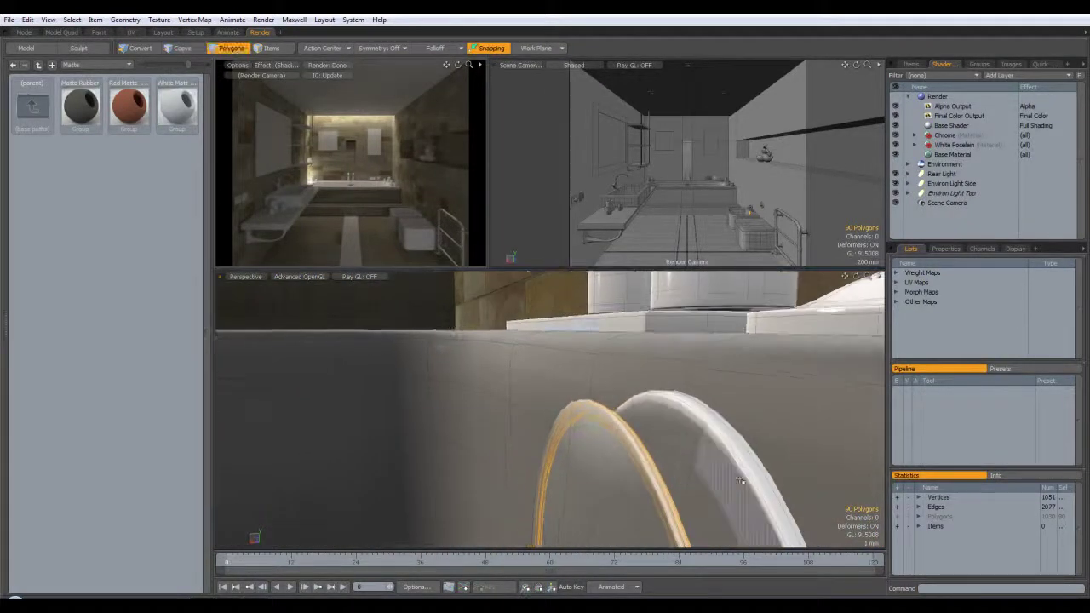
Assign the selected ring a new material named Black Rubber and add the Matte Rubber preset to it
{"action": "key", "text": "m"}
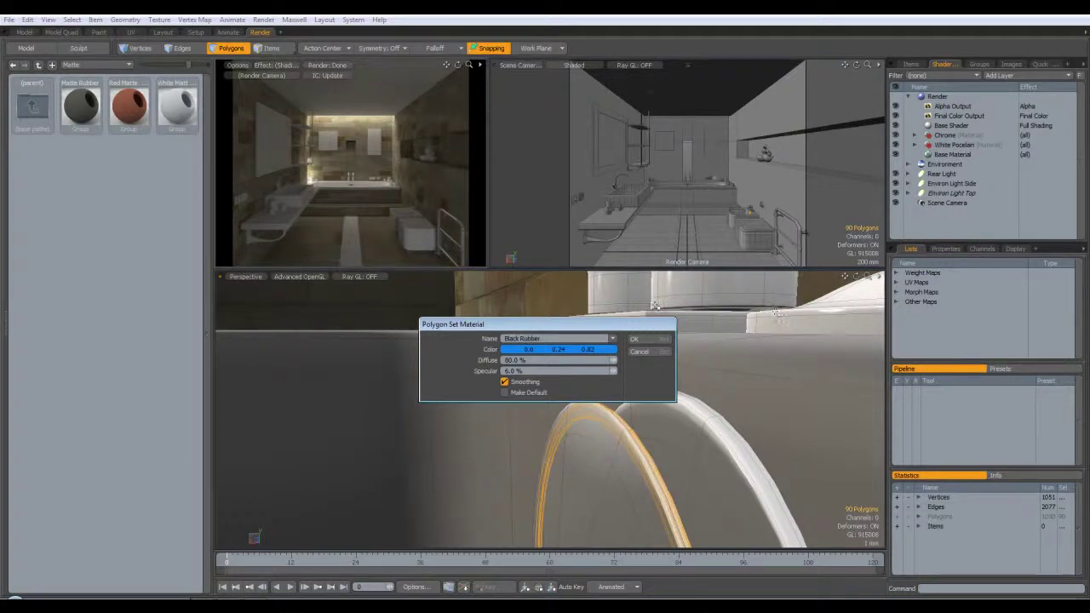
{"action": "left_click", "coordinate": [655, 340]}
{"action": "left_click_drag", "start_coordinate": [88, 100], "coordinate": [947, 138]}
Delete Black Rubber's default material, keeping the material inside the Matte Rubber preset group
{"action": "left_click", "coordinate": [956, 185]}
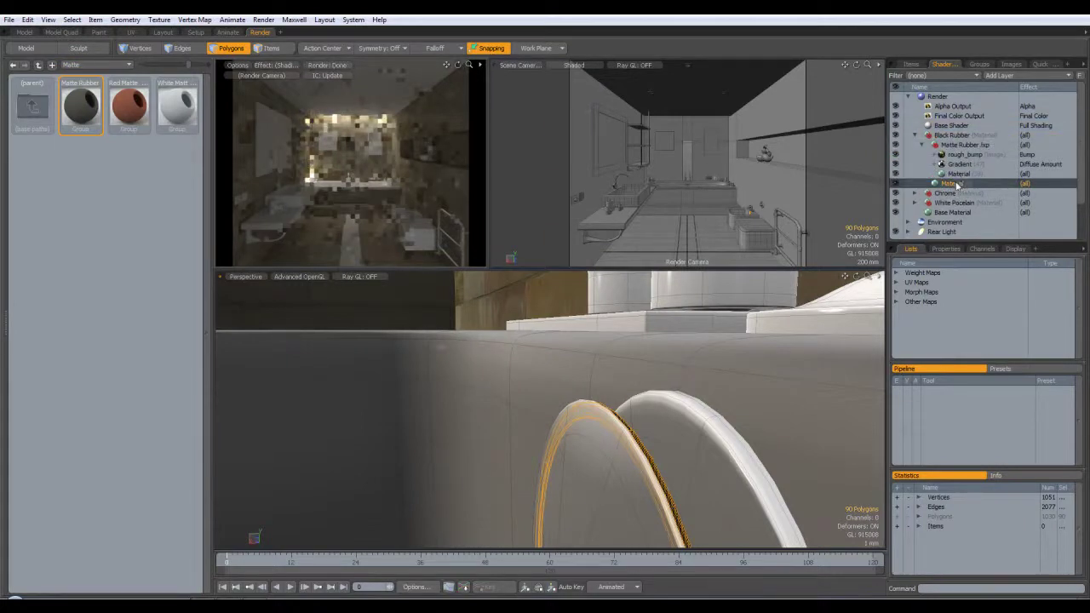
{"action": "left_click", "coordinate": [959, 175]}
{"action": "left_click", "coordinate": [955, 183]}
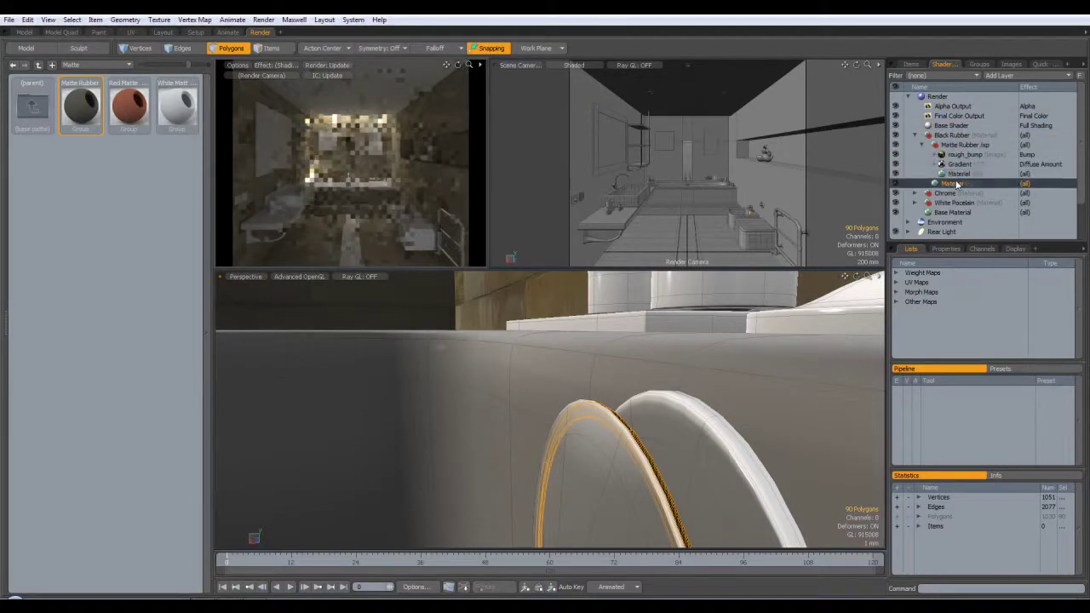
{"action": "key", "text": "Delete"}
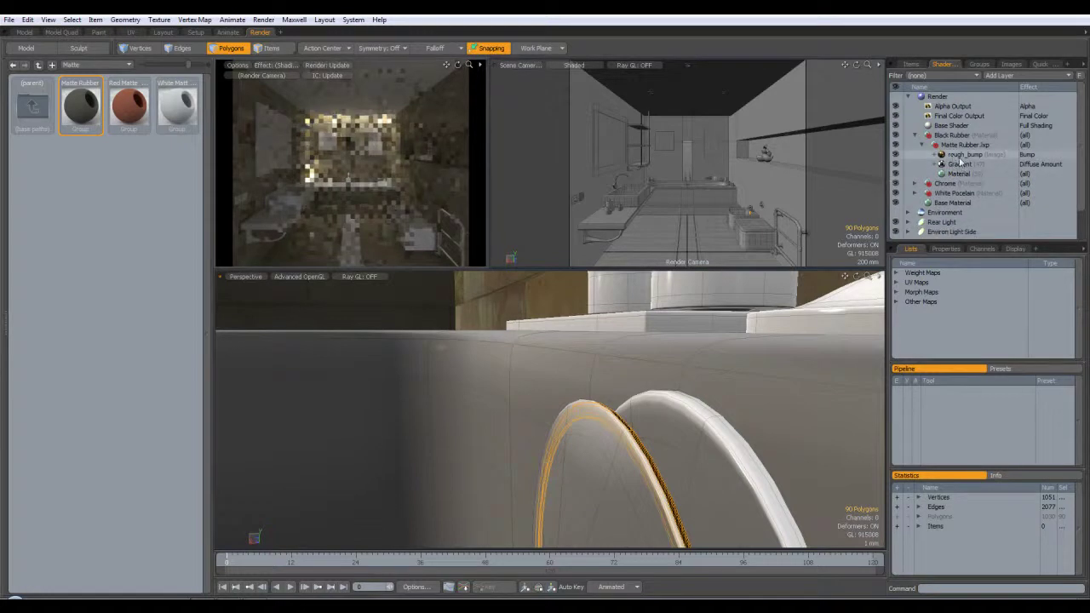
Move the preset's rough_bump, Gradient and Material layers directly into Black Rubber, and delete the emptied preset group
{"action": "left_click", "coordinate": [961, 156]}
{"action": "left_click", "coordinate": [962, 174], "text": "shift"}
{"action": "left_click_drag", "start_coordinate": [960, 167], "coordinate": [948, 137]}
{"action": "left_click", "coordinate": [957, 176]}
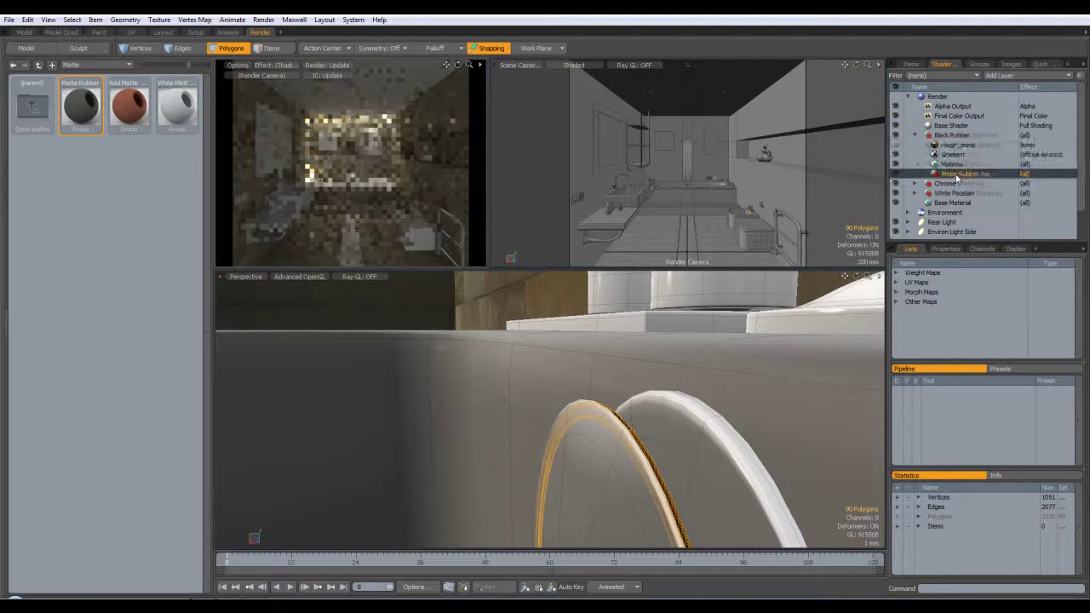
{"action": "key", "text": "Delete"}
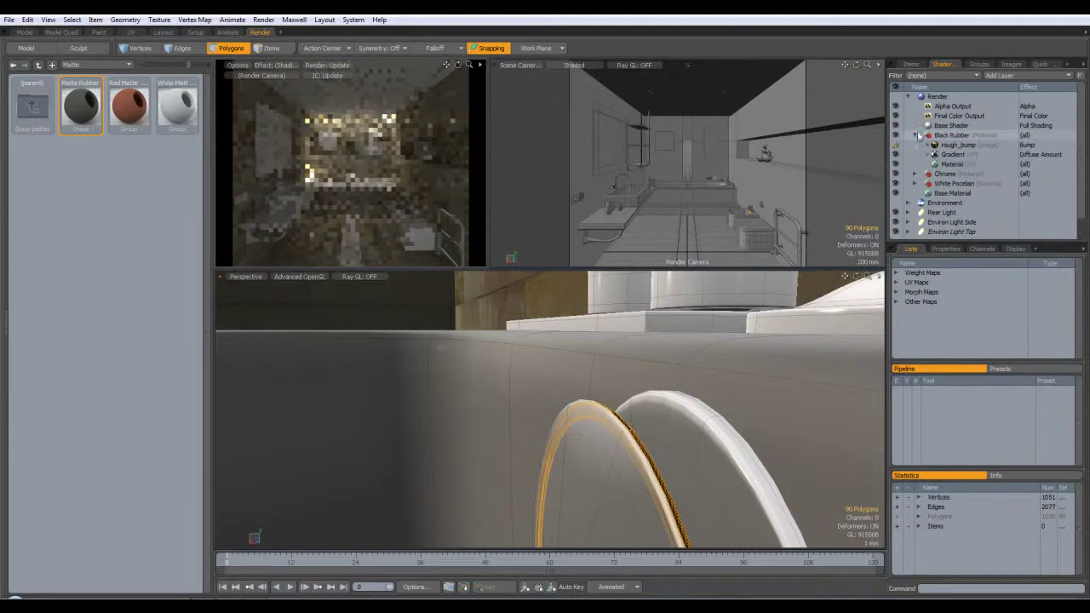
{"action": "left_click", "coordinate": [915, 136]}
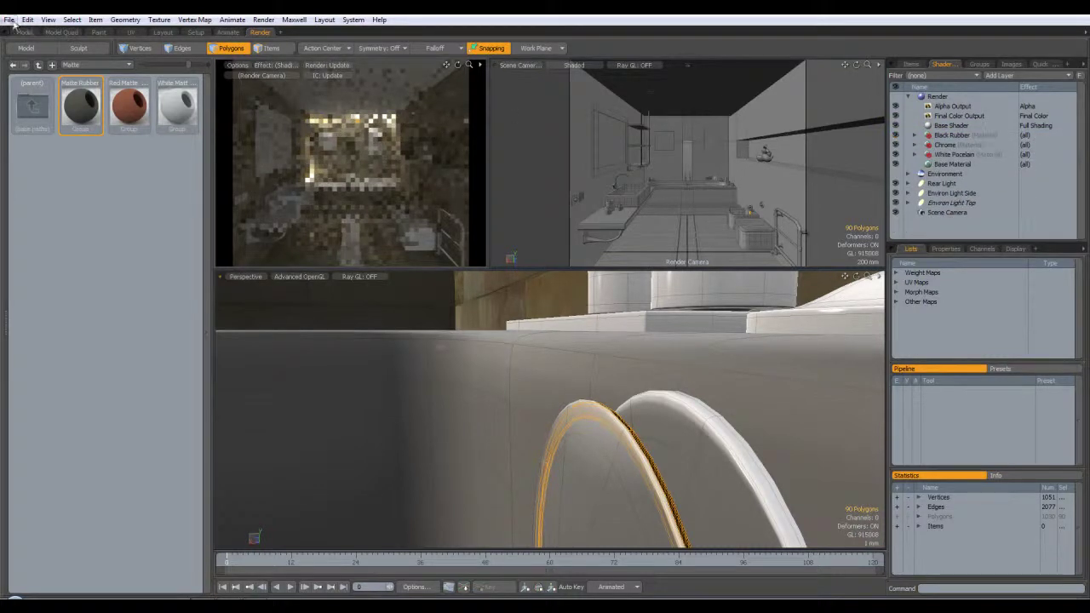
{"action": "left_click", "coordinate": [13, 21]}
{"action": "left_click", "coordinate": [46, 290]}
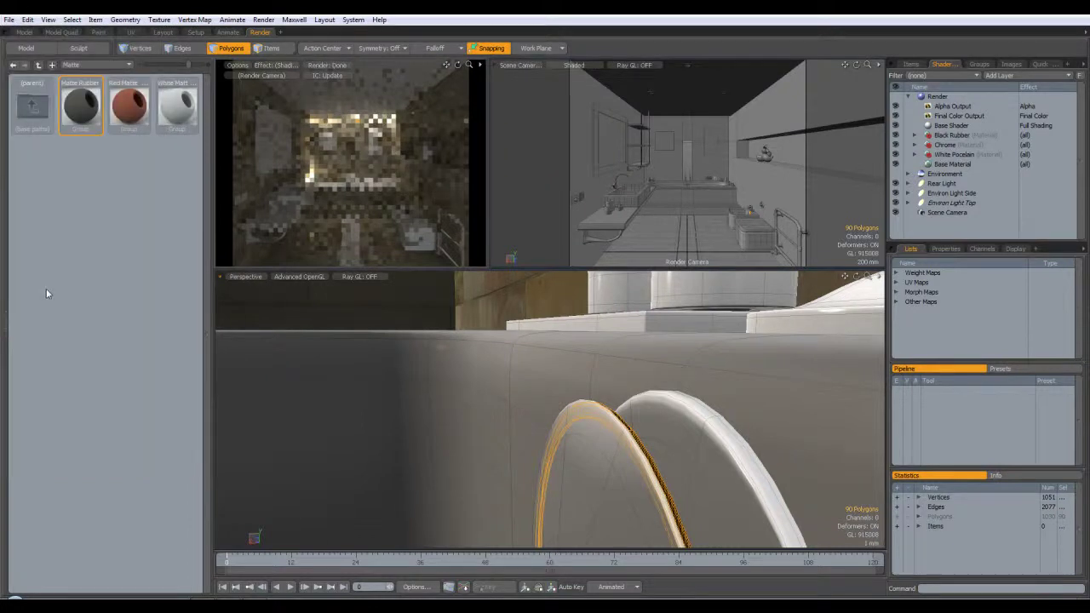
Select the first two polygon loops of the groove beneath the cap of the drain plug in the bidet basin
{"action": "scroll", "coordinate": [700, 426], "scroll_direction": "down", "scroll_amount": 2}
{"action": "left_click_drag", "start_coordinate": [694, 422], "coordinate": [729, 349], "text": "alt"}
{"action": "scroll", "coordinate": [715, 431], "scroll_direction": "down", "scroll_amount": 3}
{"action": "mouse_move", "coordinate": [545, 366]}
{"action": "left_mouse_down", "text": "alt"}
{"action": "mouse_move", "coordinate": [650, 382]}
{"action": "mouse_move", "coordinate": [650, 451]}
{"action": "mouse_move", "coordinate": [597, 414]}
{"action": "mouse_move", "coordinate": [616, 482]}
{"action": "mouse_move", "coordinate": [546, 418]}
{"action": "mouse_move", "coordinate": [596, 461]}
{"action": "mouse_move", "coordinate": [556, 384]}
{"action": "left_mouse_up", "text": "alt"}
{"action": "left_click_drag", "start_coordinate": [506, 464], "coordinate": [606, 464], "text": "alt"}
{"action": "left_click", "coordinate": [553, 438]}
{"action": "left_click_drag", "start_coordinate": [801, 491], "coordinate": [588, 455], "text": "alt+shift"}
{"action": "left_click", "coordinate": [630, 411], "text": "shift"}
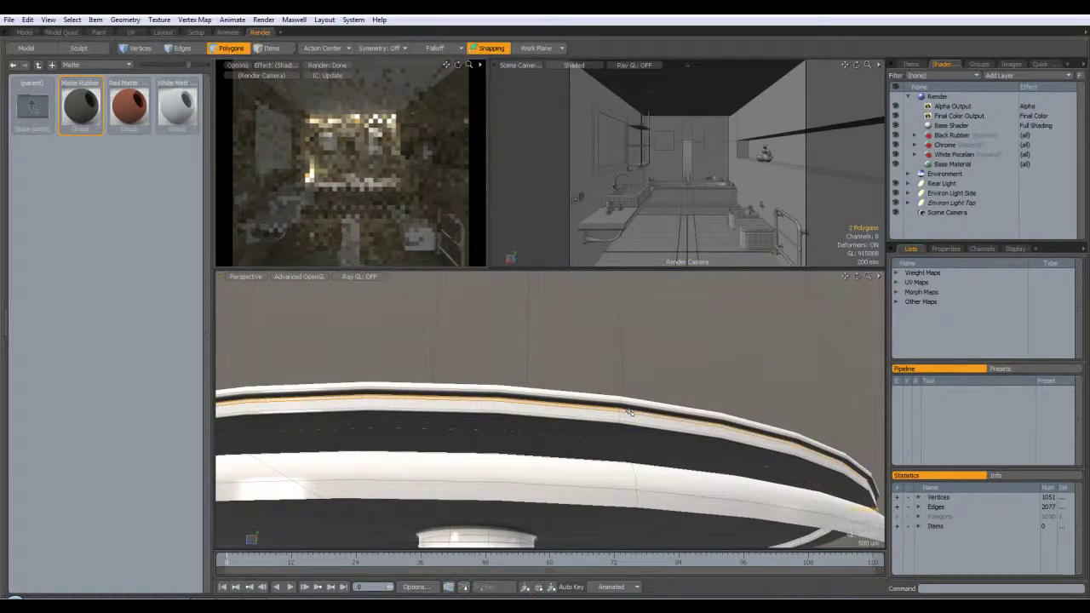
{"action": "key", "text": "l"}
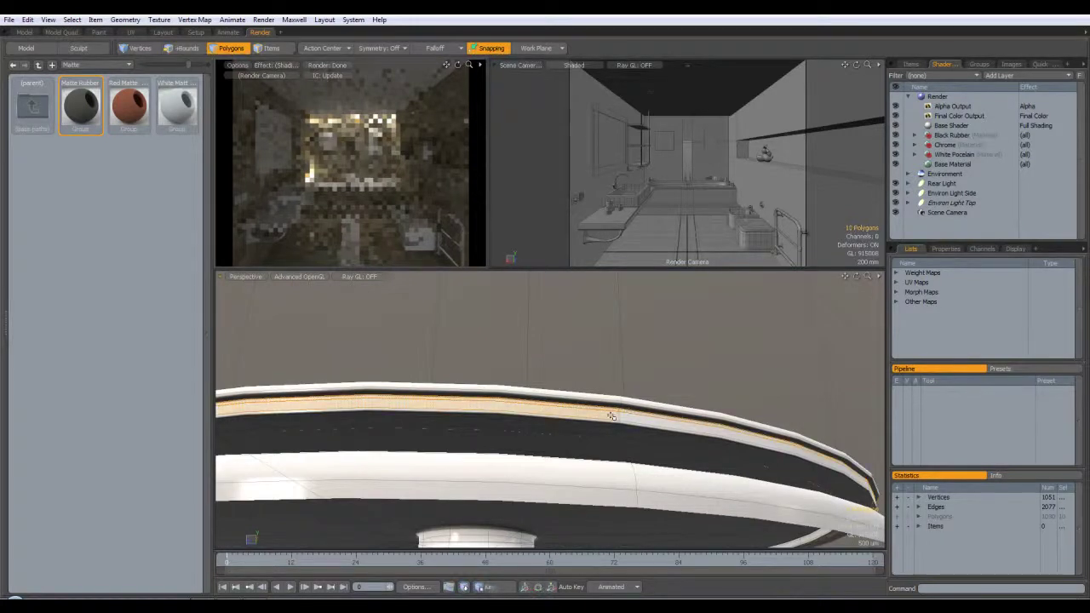
{"action": "left_click", "coordinate": [626, 415], "text": "shift"}
{"action": "key", "text": "l"}
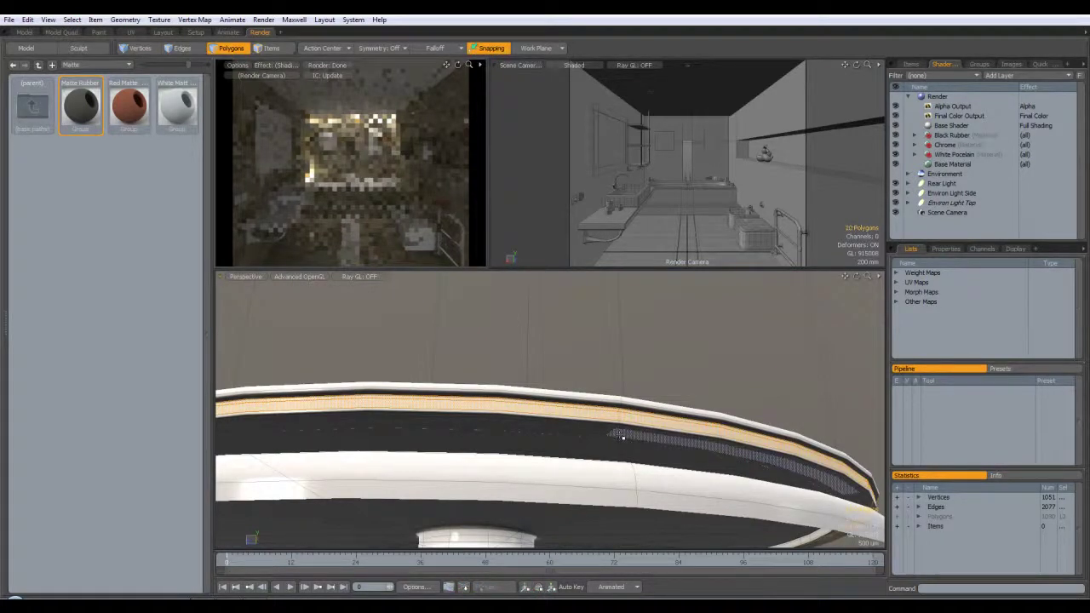
Add the next polygon loops inside the drain plug's groove to the selection, undoing the accidental selection of the whole plug
{"action": "left_click", "coordinate": [614, 424], "text": "shift"}
{"action": "left_click", "coordinate": [628, 425], "text": "shift"}
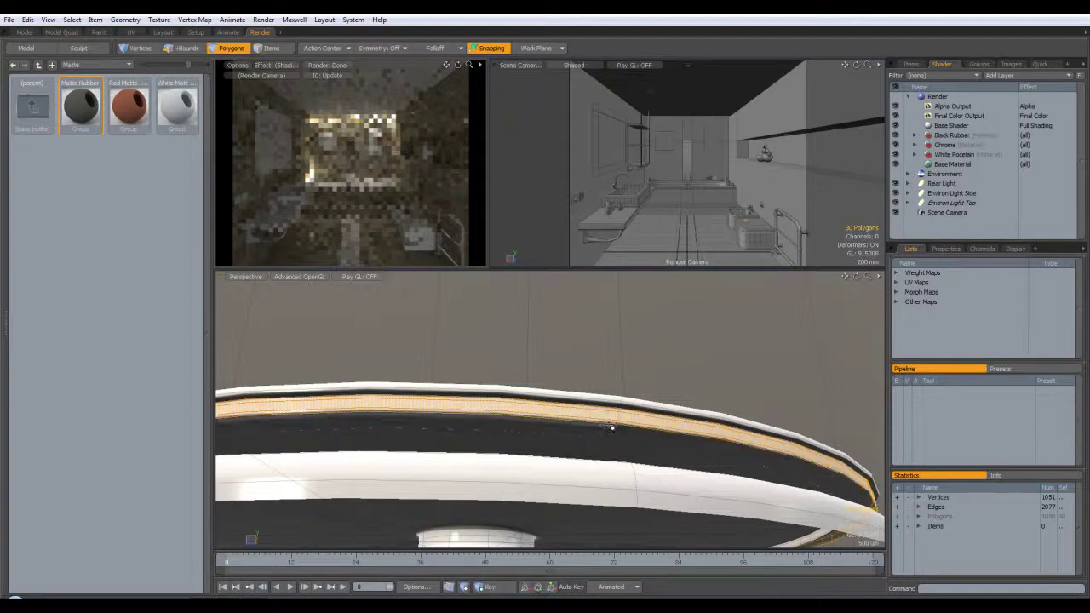
{"action": "double_click", "coordinate": [636, 428], "text": "shift"}
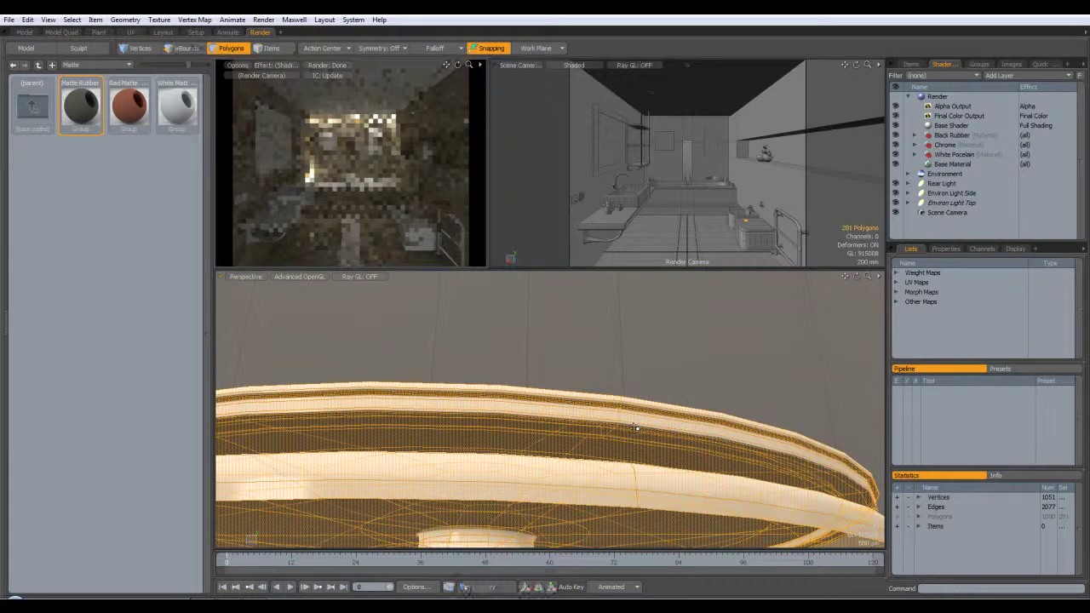
{"action": "key", "text": "ctrl+z"}
{"action": "left_click", "coordinate": [635, 430], "text": "shift"}
{"action": "key", "text": "l"}
{"action": "left_click", "coordinate": [624, 433], "text": "shift"}
{"action": "key", "text": "l"}
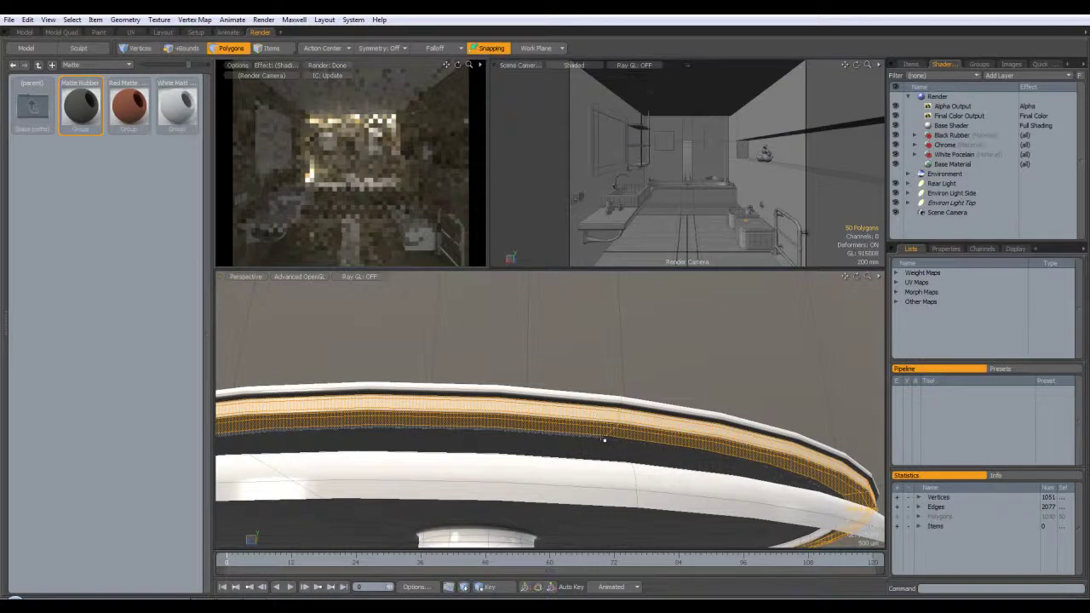
Complete the drain plug's groove selection without the cap's underside polygons, and assign it the Black Rubber material
{"action": "left_click_drag", "start_coordinate": [626, 435], "coordinate": [435, 370], "text": "alt"}
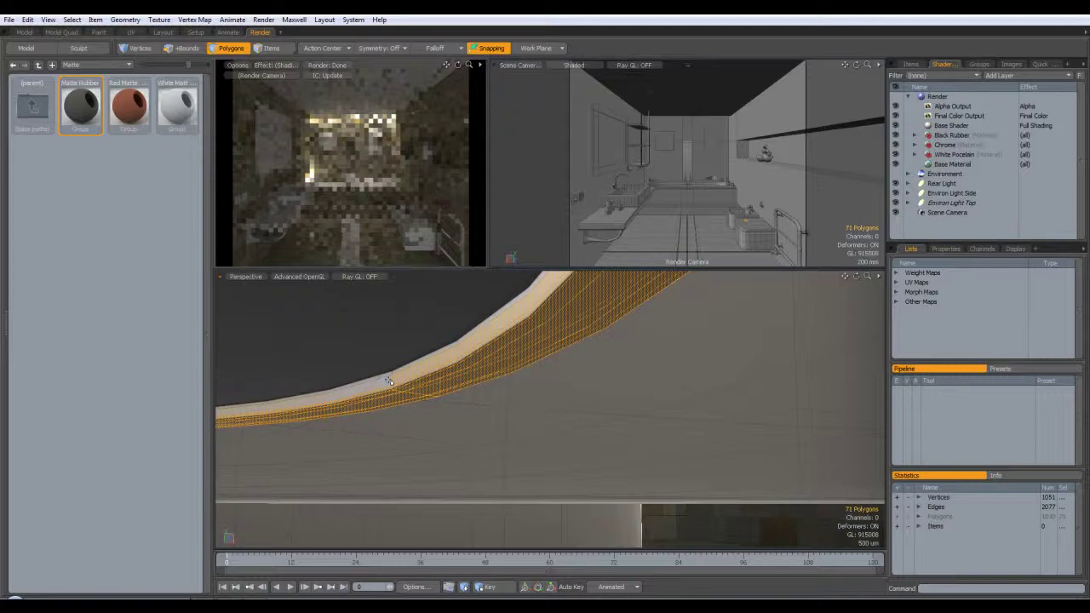
{"action": "left_click", "coordinate": [402, 372], "text": "shift"}
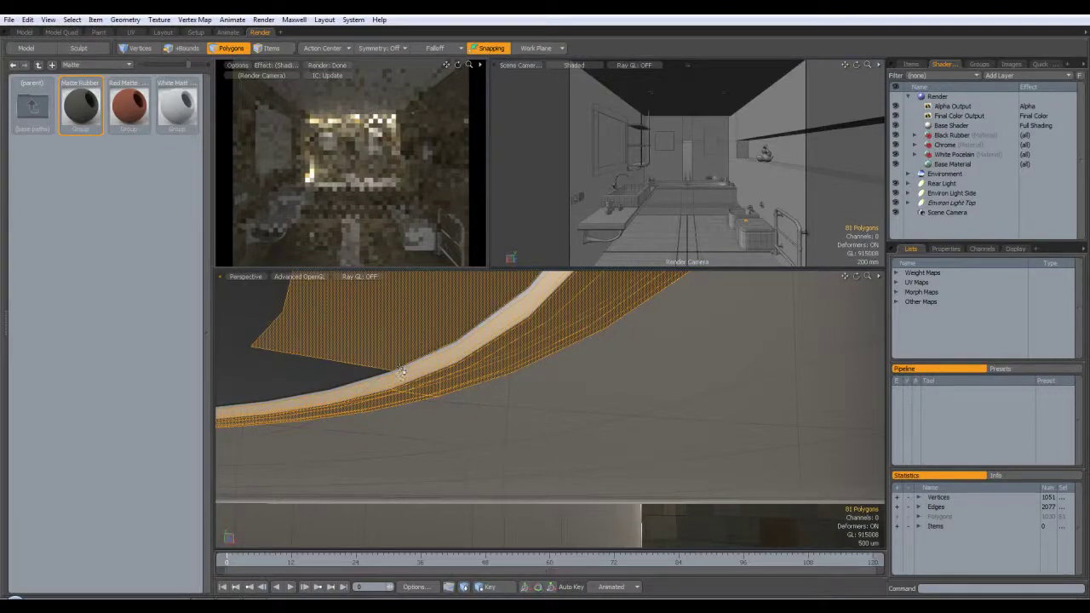
{"action": "left_click", "coordinate": [402, 349], "text": "ctrl"}
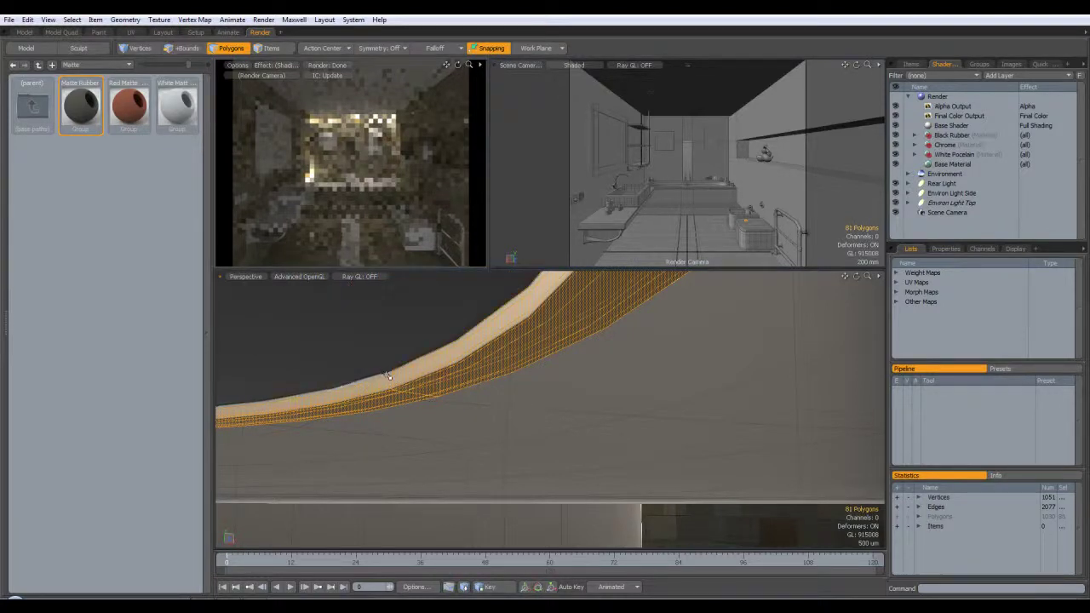
{"action": "left_click_drag", "start_coordinate": [570, 434], "coordinate": [426, 462], "text": "alt"}
{"action": "key", "text": "m"}
{"action": "left_click", "coordinate": [645, 340]}
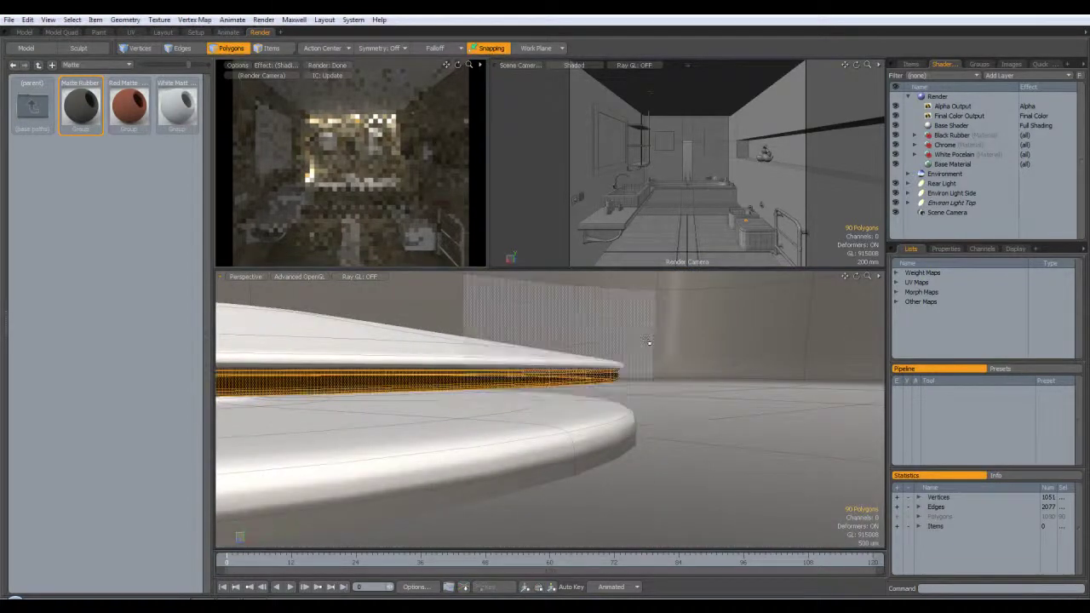
Inspect the drain plug's groove and the overflow cover inside the bidet basin
{"action": "left_click_drag", "start_coordinate": [668, 416], "coordinate": [726, 441], "text": "alt"}
{"action": "left_click", "coordinate": [727, 441]}
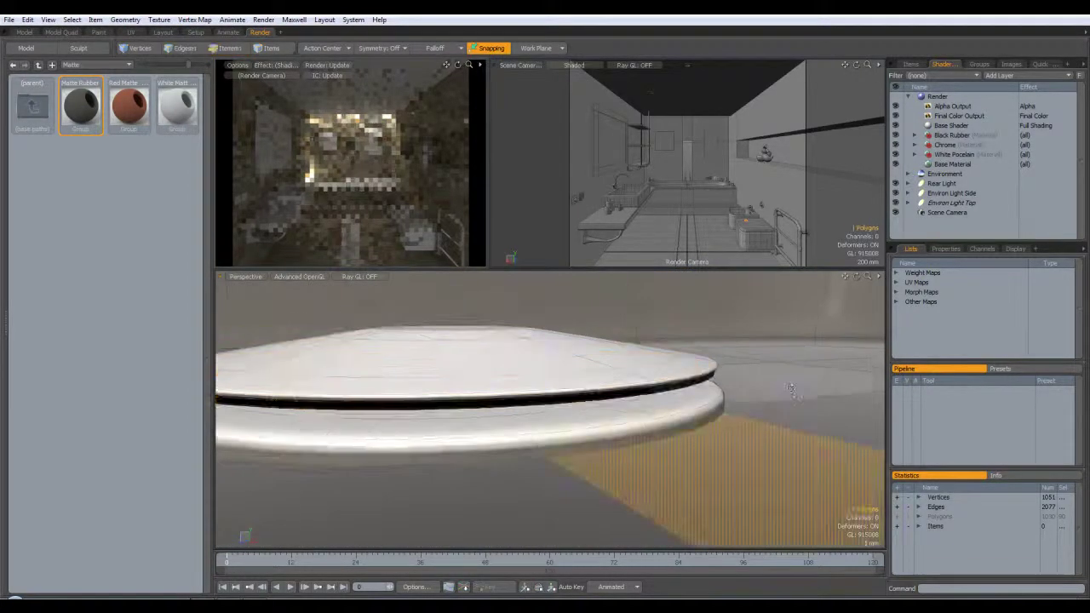
{"action": "scroll", "coordinate": [783, 389], "scroll_direction": "down", "scroll_amount": 8}
{"action": "left_click_drag", "start_coordinate": [784, 389], "coordinate": [724, 400], "text": "alt"}
{"action": "left_click_drag", "start_coordinate": [719, 332], "coordinate": [607, 505], "text": "alt+shift"}
{"action": "scroll", "coordinate": [715, 456], "scroll_direction": "down", "scroll_amount": 2}
{"action": "scroll", "coordinate": [376, 280], "scroll_direction": "up", "scroll_amount": 3}
{"action": "left_click_drag", "start_coordinate": [765, 493], "coordinate": [750, 428], "text": "alt"}
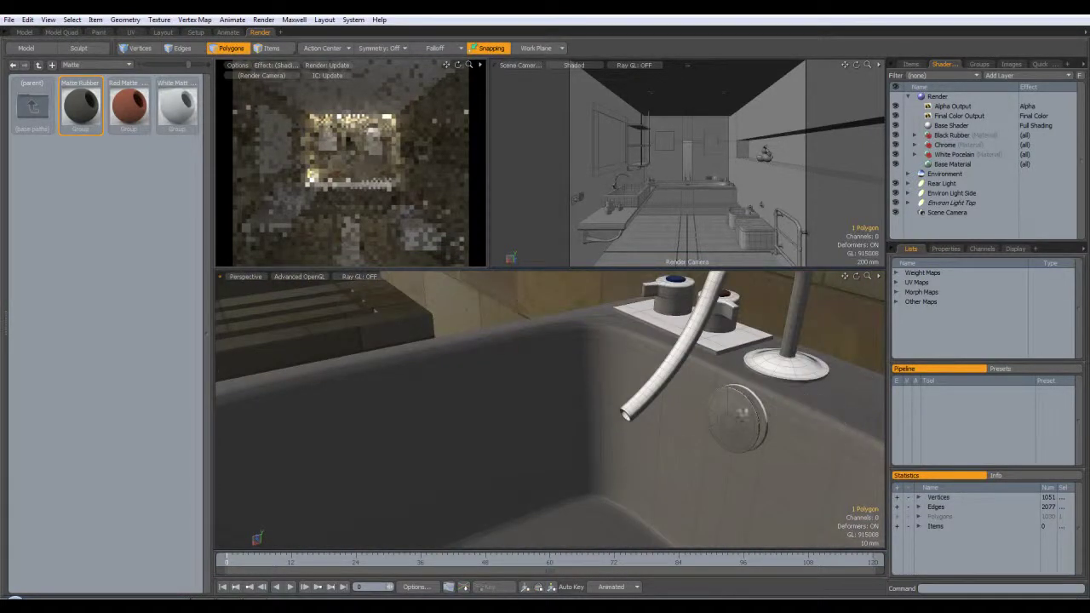
Assign the Chrome material to the whole light switch on the wall beside the bath taps and candles
{"action": "left_click_drag", "start_coordinate": [482, 279], "coordinate": [451, 266], "text": "alt+shift"}
{"action": "left_click_drag", "start_coordinate": [696, 449], "coordinate": [703, 416], "text": "alt+shift"}
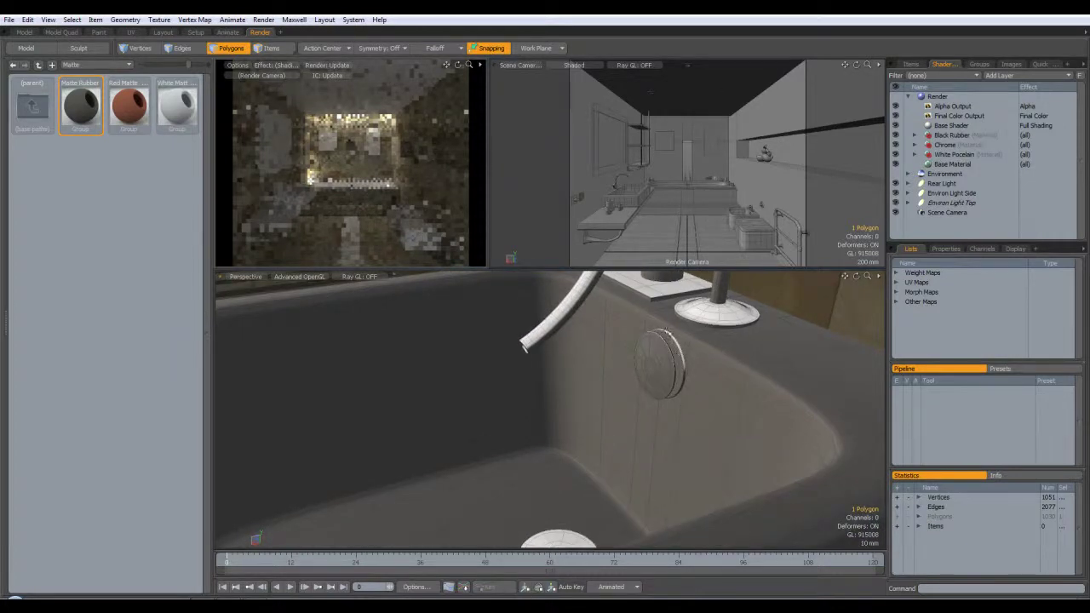
{"action": "left_click_drag", "start_coordinate": [523, 301], "coordinate": [458, 305], "text": "alt"}
{"action": "key", "text": "g"}
{"action": "key", "text": "g"}
{"action": "scroll", "coordinate": [483, 355], "scroll_direction": "down", "scroll_amount": 5}
{"action": "left_click_drag", "start_coordinate": [483, 355], "coordinate": [540, 426], "text": "alt"}
{"action": "scroll", "coordinate": [616, 377], "scroll_direction": "up", "scroll_amount": 6}
{"action": "left_click_drag", "start_coordinate": [545, 341], "coordinate": [603, 446], "text": "alt+shift"}
{"action": "scroll", "coordinate": [604, 383], "scroll_direction": "up", "scroll_amount": 6}
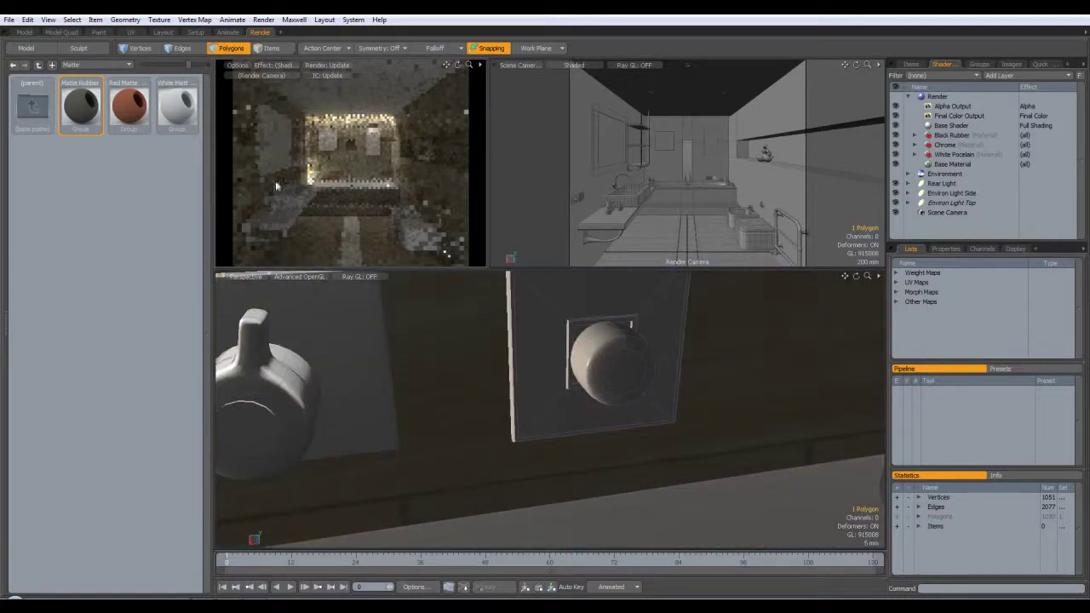
{"action": "left_click", "coordinate": [266, 48]}
{"action": "left_click_drag", "start_coordinate": [558, 301], "coordinate": [592, 314], "text": "alt"}
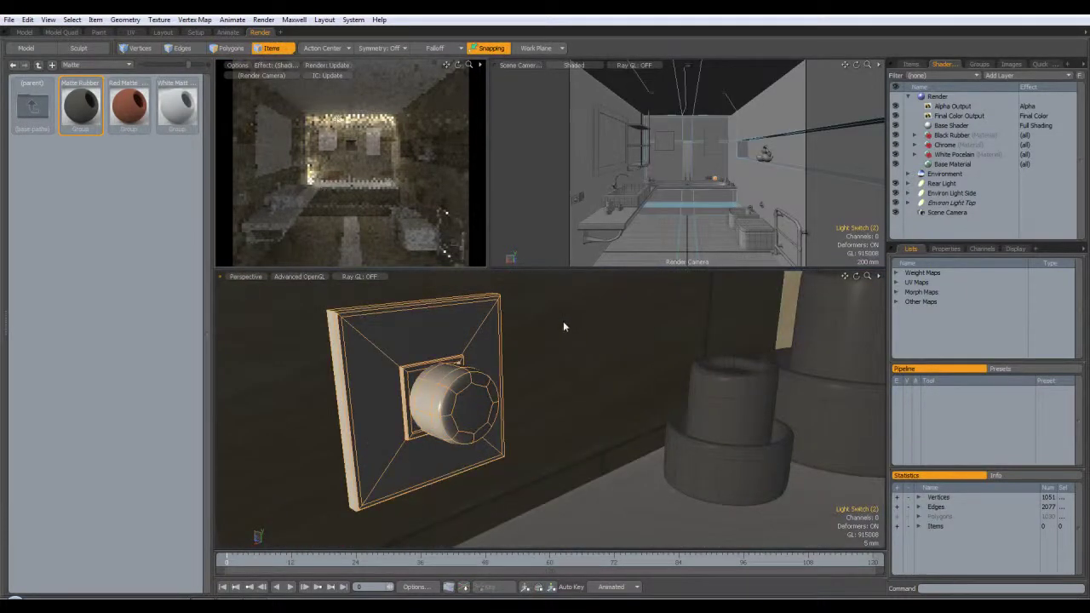
{"action": "key", "text": "m"}
{"action": "left_click", "coordinate": [610, 339]}
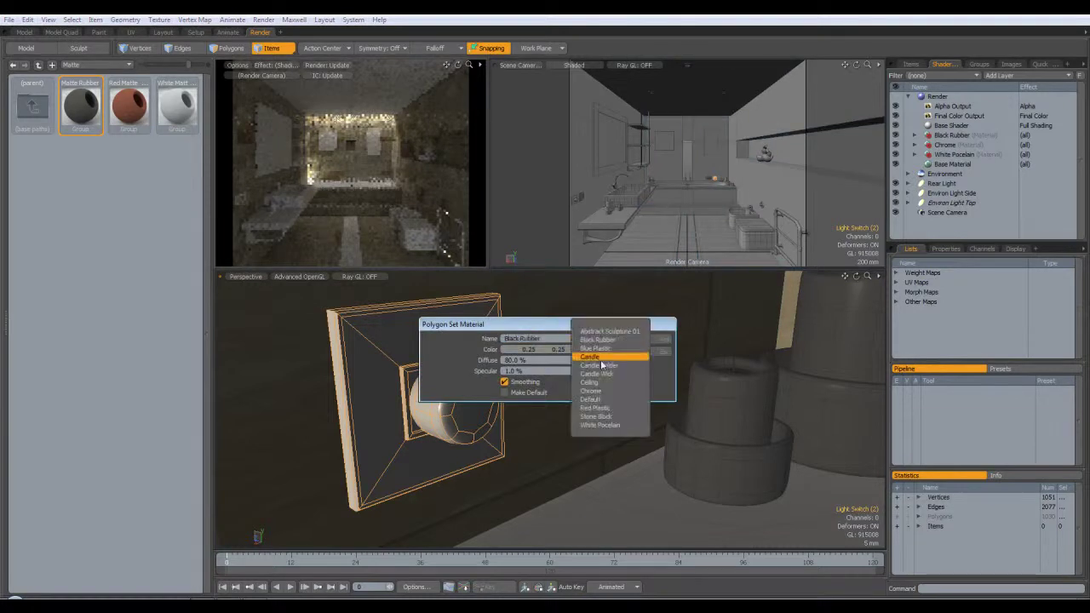
{"action": "left_click", "coordinate": [606, 391]}
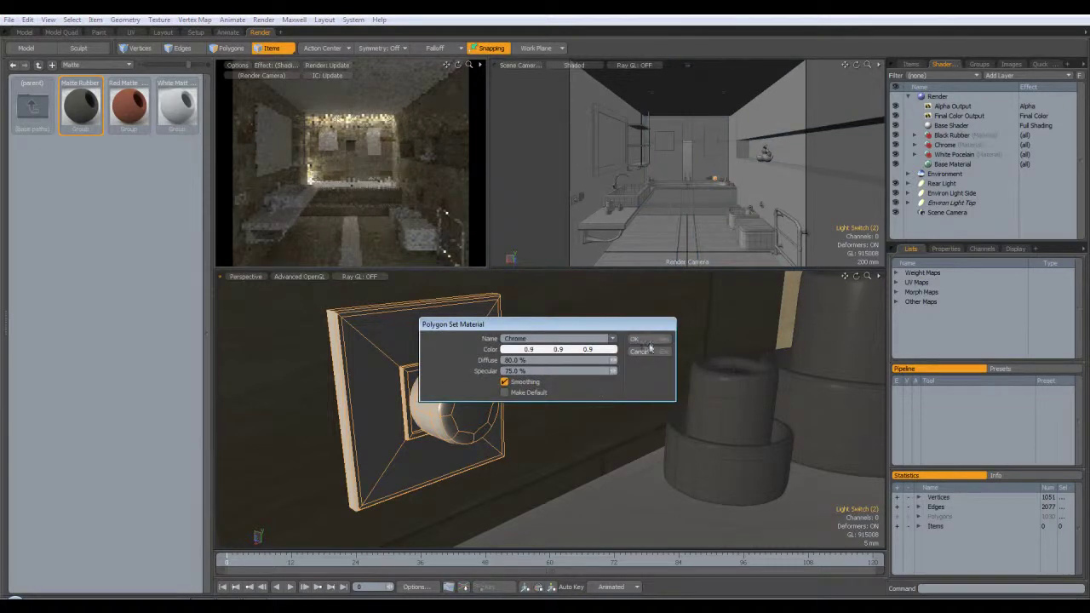
{"action": "left_click", "coordinate": [649, 351]}
Examine the plate, square frame and knob of the light switch beside the bath taps
{"action": "left_click", "coordinate": [231, 48]}
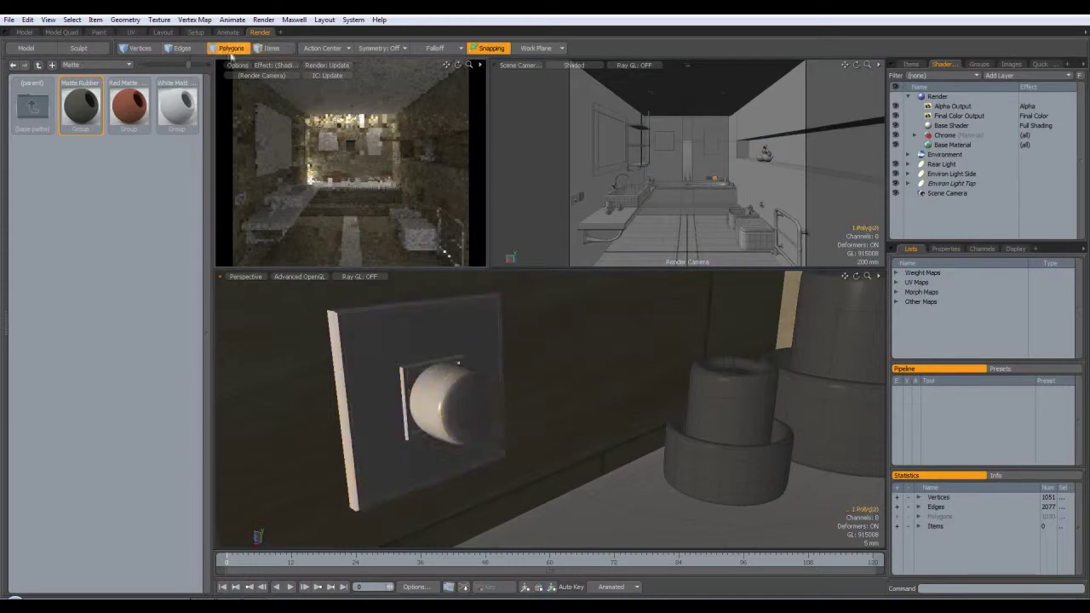
{"action": "mouse_move", "coordinate": [446, 375]}
{"action": "left_mouse_down", "text": "alt"}
{"action": "mouse_move", "coordinate": [379, 339]}
{"action": "mouse_move", "coordinate": [402, 318]}
{"action": "mouse_move", "coordinate": [457, 359]}
{"action": "left_mouse_up", "text": "alt"}
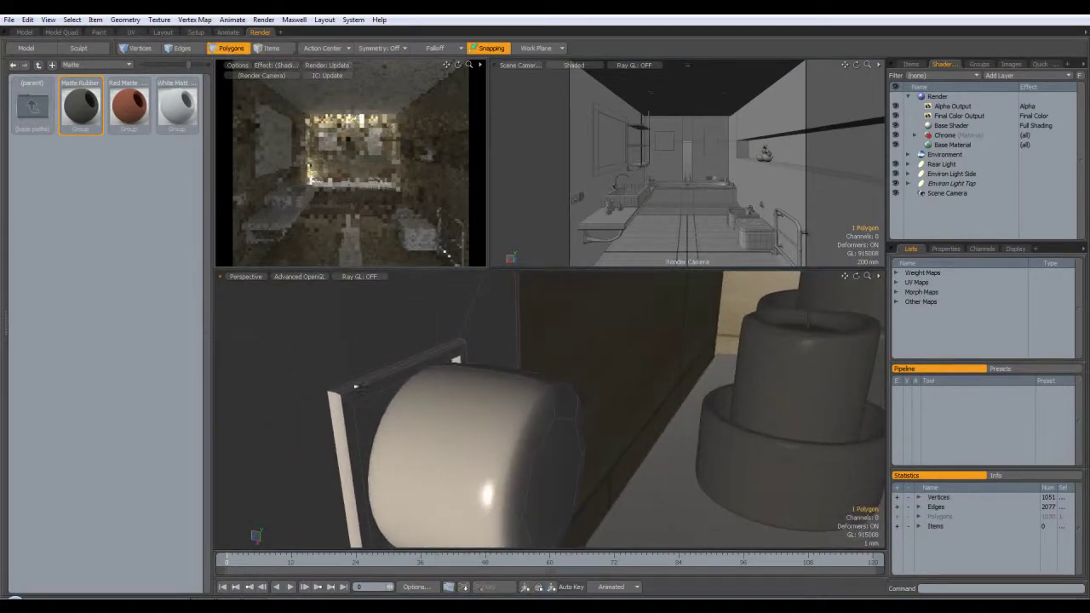
{"action": "left_click", "coordinate": [270, 49]}
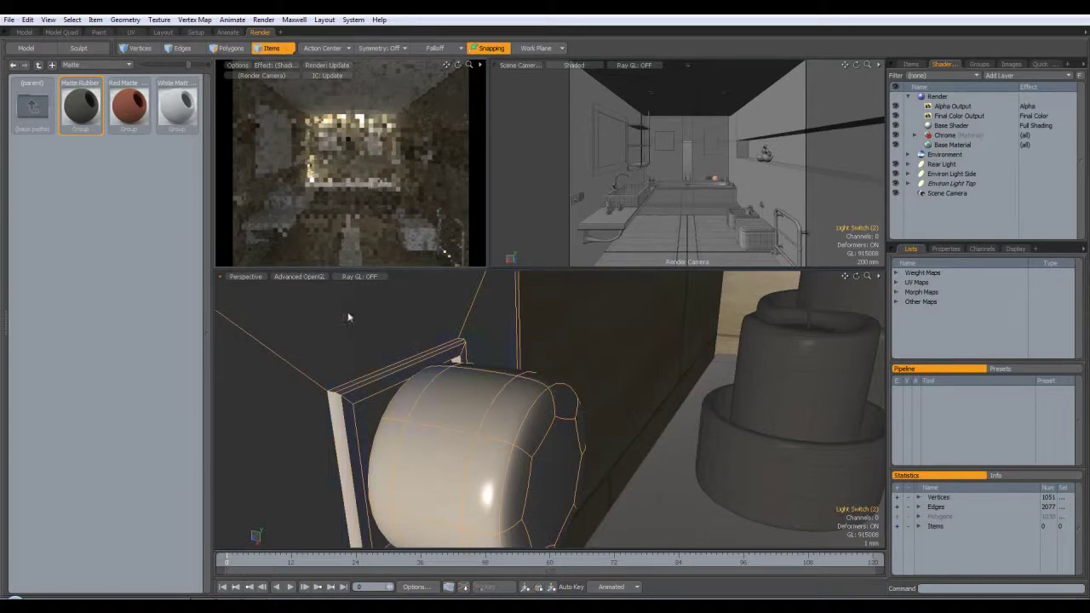
{"action": "left_click", "coordinate": [236, 48]}
{"action": "left_click_drag", "start_coordinate": [452, 329], "coordinate": [484, 333], "text": "alt"}
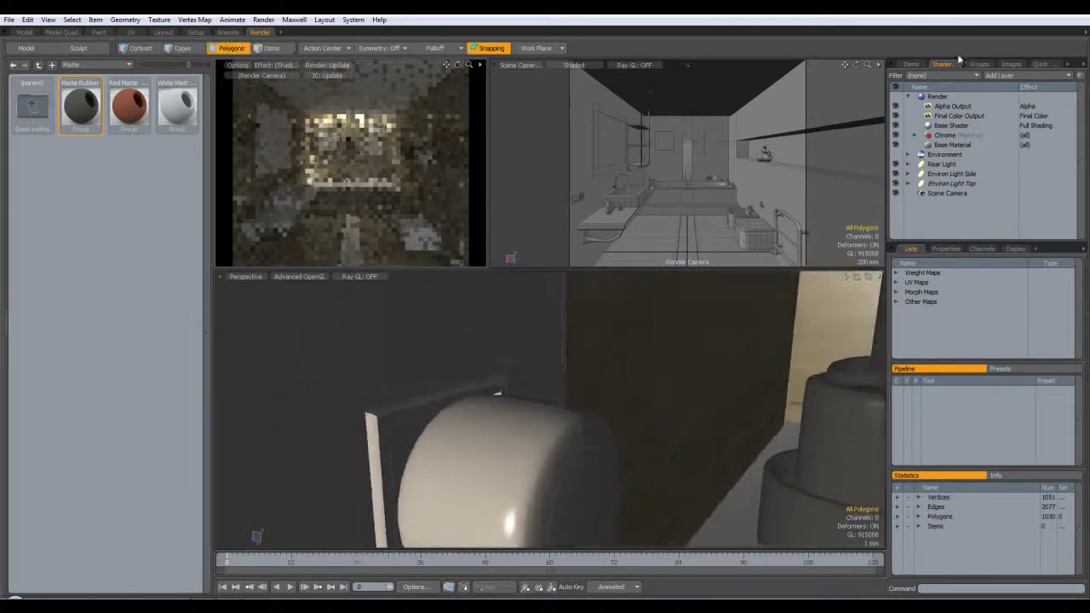
{"action": "left_click_drag", "start_coordinate": [621, 437], "coordinate": [345, 345], "text": "alt"}
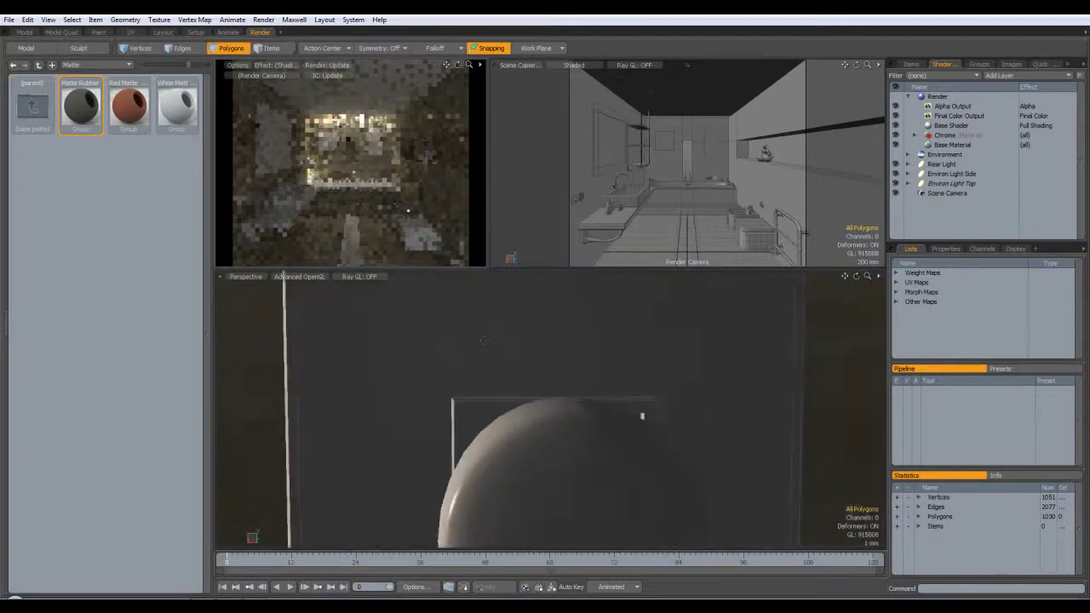
{"action": "left_click_drag", "start_coordinate": [674, 404], "coordinate": [379, 349], "text": "alt"}
{"action": "left_click_drag", "start_coordinate": [640, 398], "coordinate": [649, 366], "text": "ctrl+alt"}
{"action": "left_click_drag", "start_coordinate": [281, 366], "coordinate": [516, 375], "text": "alt+shift"}
{"action": "scroll", "coordinate": [593, 385], "scroll_direction": "down", "scroll_amount": 5}
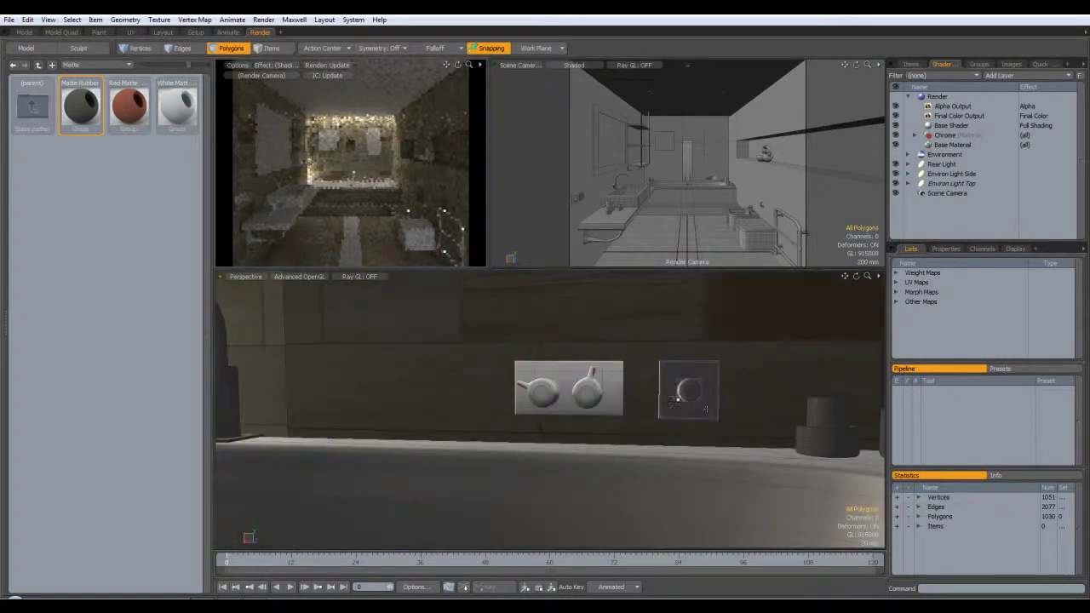
Assign the Chrome material to the other light switch, on the side wall near the washbasin
{"action": "left_click_drag", "start_coordinate": [706, 409], "coordinate": [852, 443], "text": "alt"}
{"action": "left_click_drag", "start_coordinate": [415, 365], "coordinate": [597, 375], "text": "alt"}
{"action": "key", "text": "4"}
{"action": "left_click_drag", "start_coordinate": [725, 388], "coordinate": [569, 373], "text": "alt"}
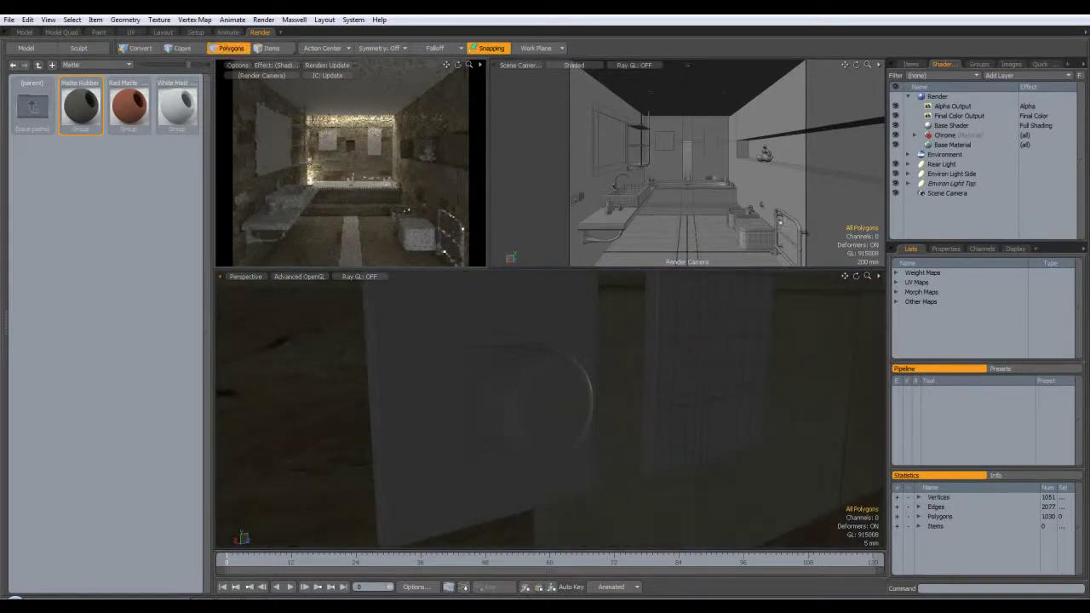
{"action": "left_click", "coordinate": [270, 48]}
{"action": "left_click", "coordinate": [415, 372]}
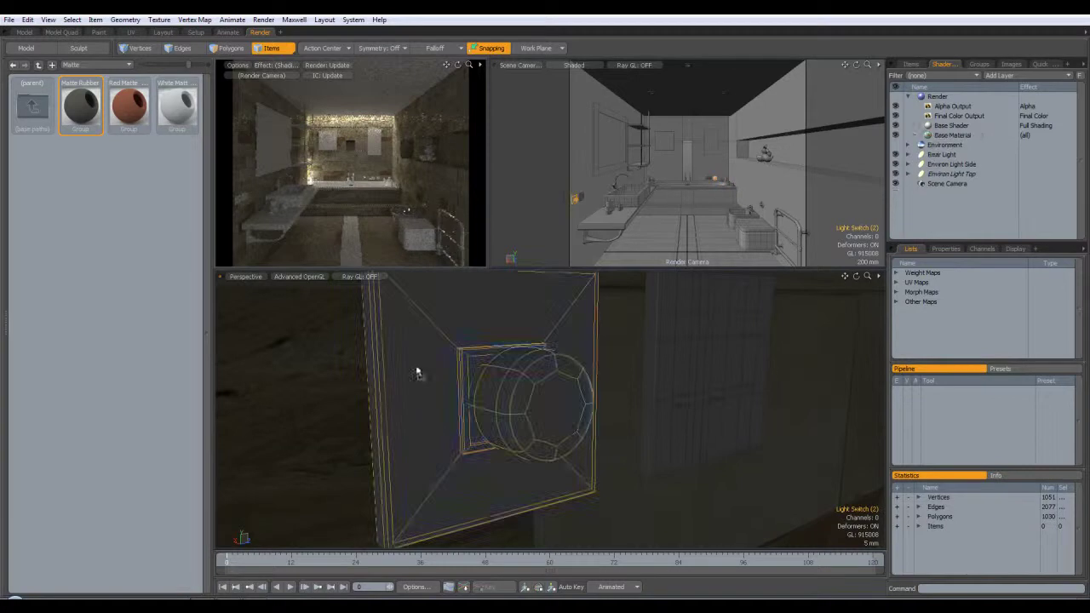
{"action": "key", "text": "m"}
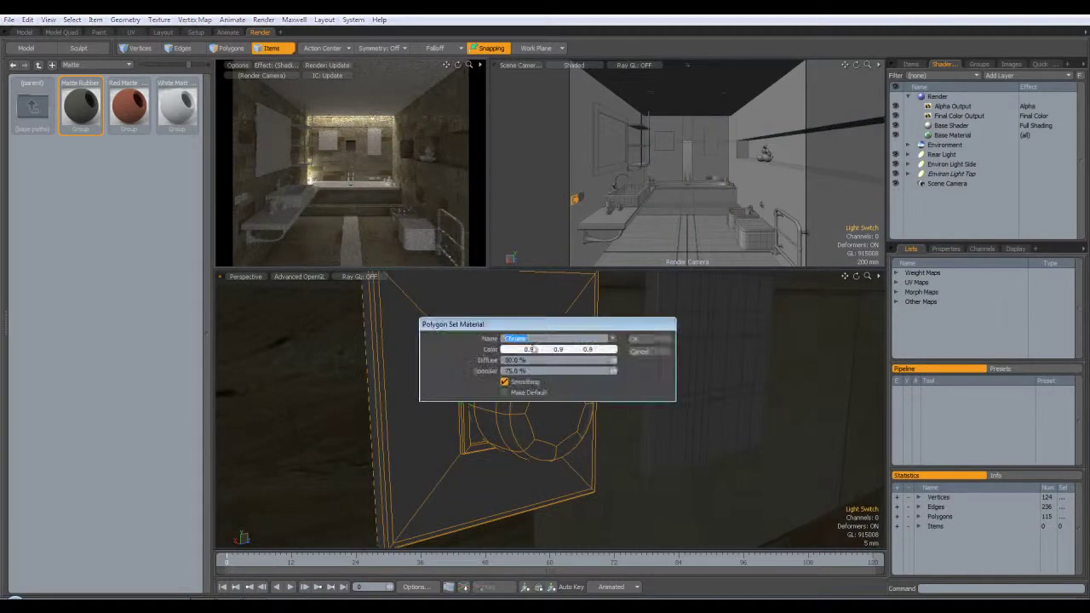
{"action": "left_click", "coordinate": [654, 341]}
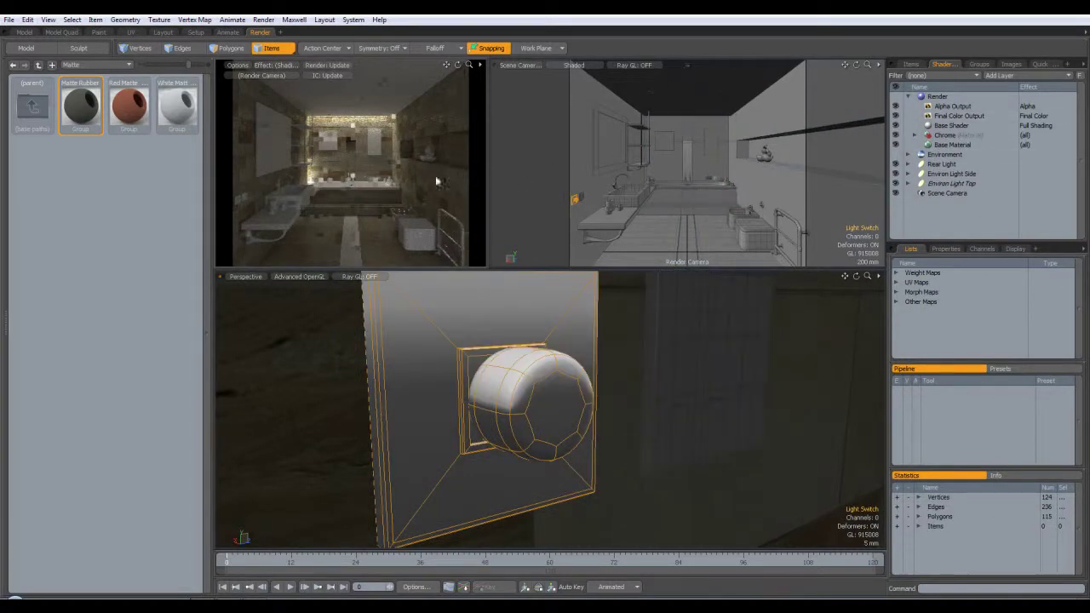
Select the outer and front polygon loops of the square frame around this light switch's knob
{"action": "left_click", "coordinate": [230, 48]}
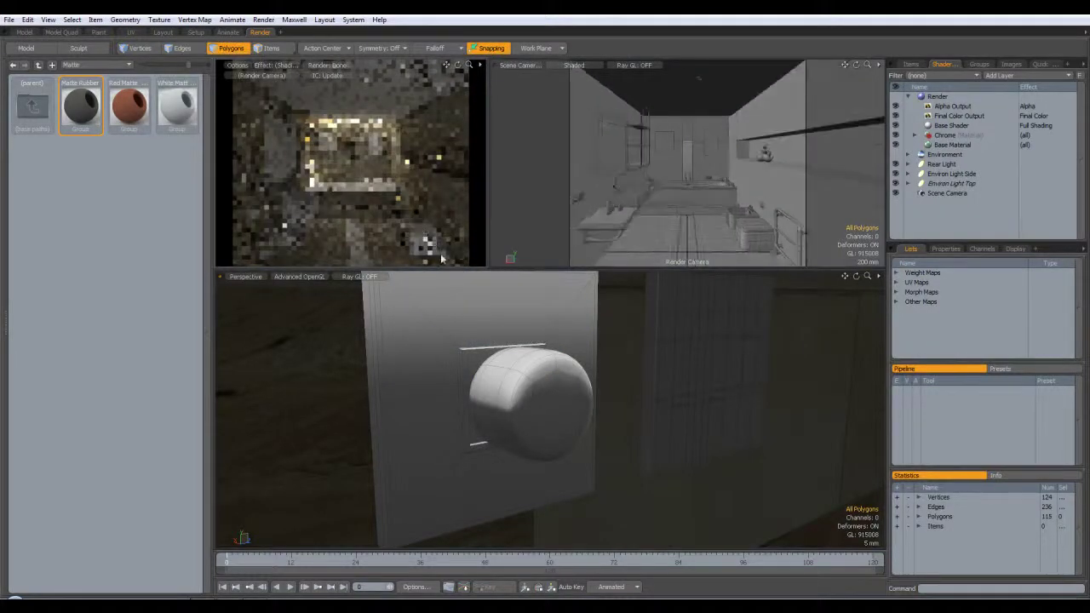
{"action": "left_click", "coordinate": [470, 317]}
{"action": "left_click_drag", "start_coordinate": [471, 317], "coordinate": [562, 346], "text": "alt"}
{"action": "left_click_drag", "start_coordinate": [392, 336], "coordinate": [386, 349]}
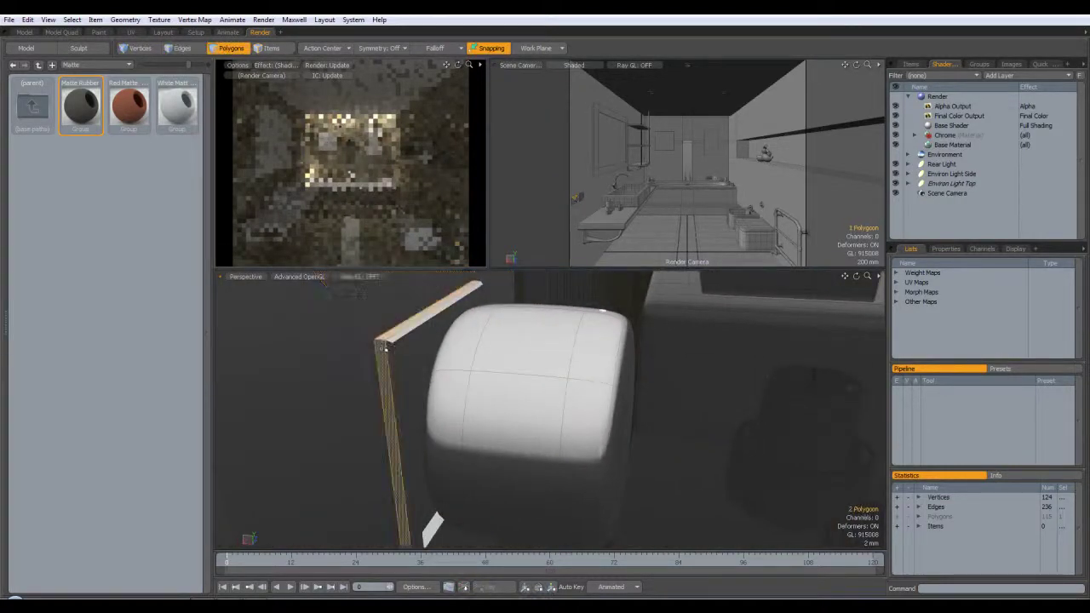
{"action": "left_click", "coordinate": [390, 351], "text": "shift"}
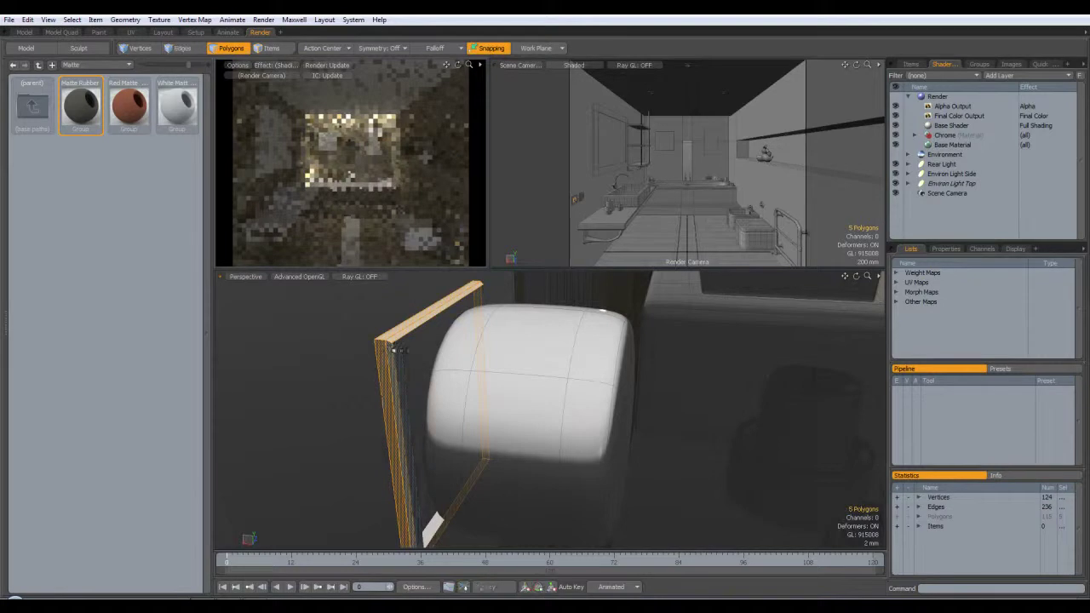
{"action": "left_click", "coordinate": [417, 345], "text": "shift"}
{"action": "left_click", "coordinate": [401, 354], "text": "shift"}
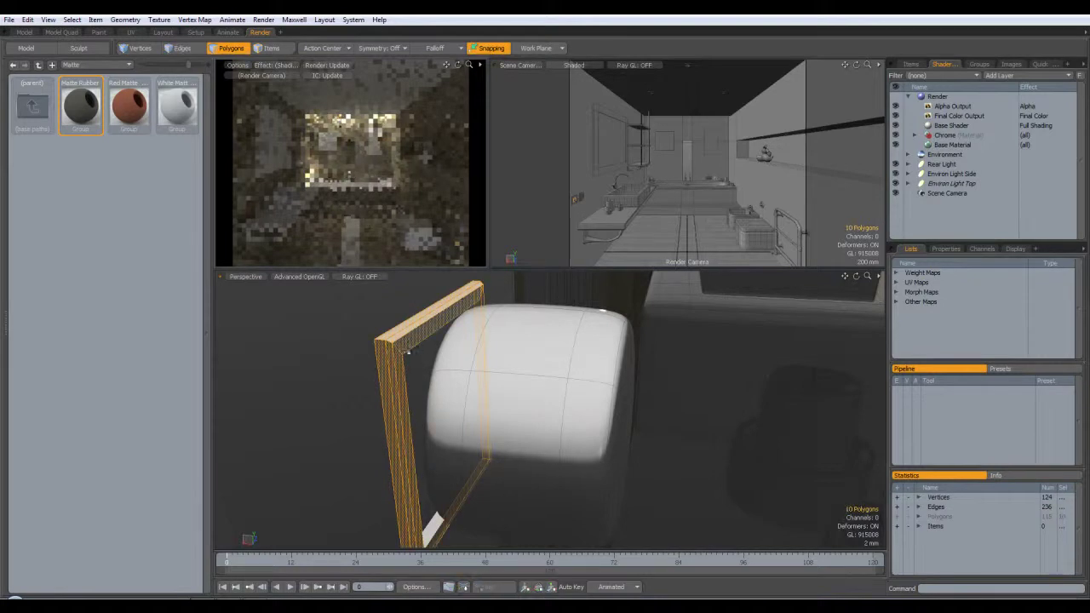
{"action": "left_click", "coordinate": [440, 505], "text": "shift"}
Add the remaining inner-edge polygons of the square frame to the selection, undoing the accidental loss of the selection
{"action": "left_click_drag", "start_coordinate": [412, 490], "coordinate": [472, 456], "text": "alt"}
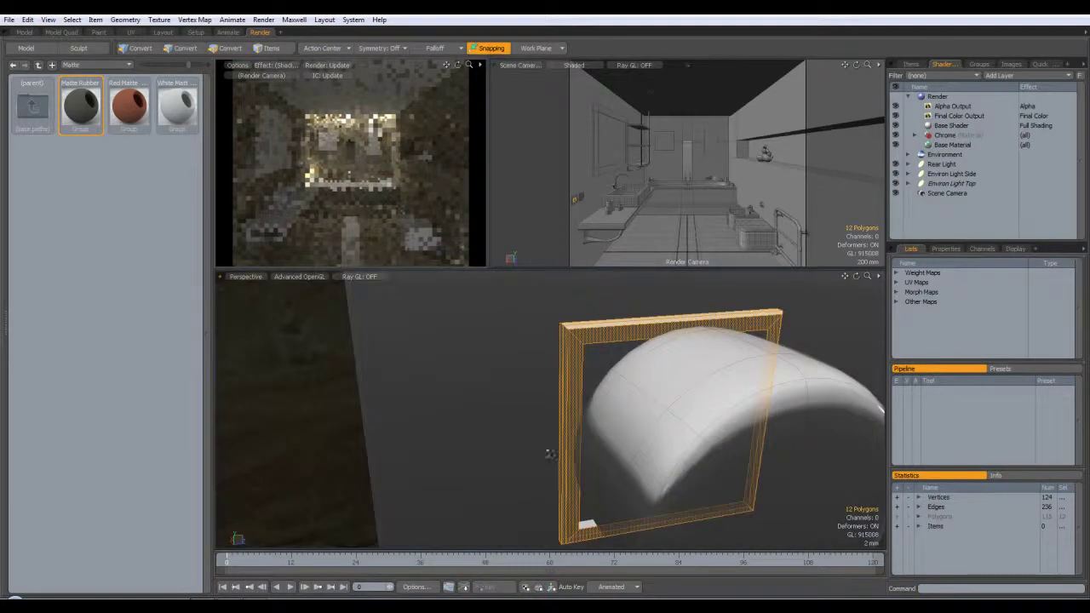
{"action": "left_click_drag", "start_coordinate": [606, 458], "coordinate": [593, 496], "text": "alt"}
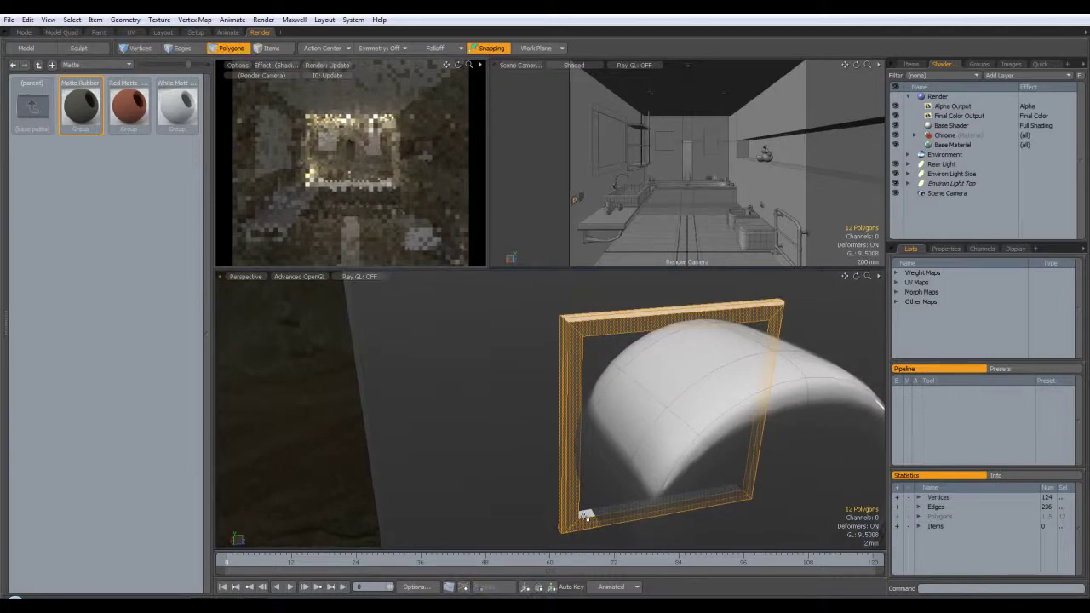
{"action": "left_click", "coordinate": [585, 515]}
{"action": "key", "text": "ctrl+z"}
{"action": "left_click", "coordinate": [585, 516], "text": "shift"}
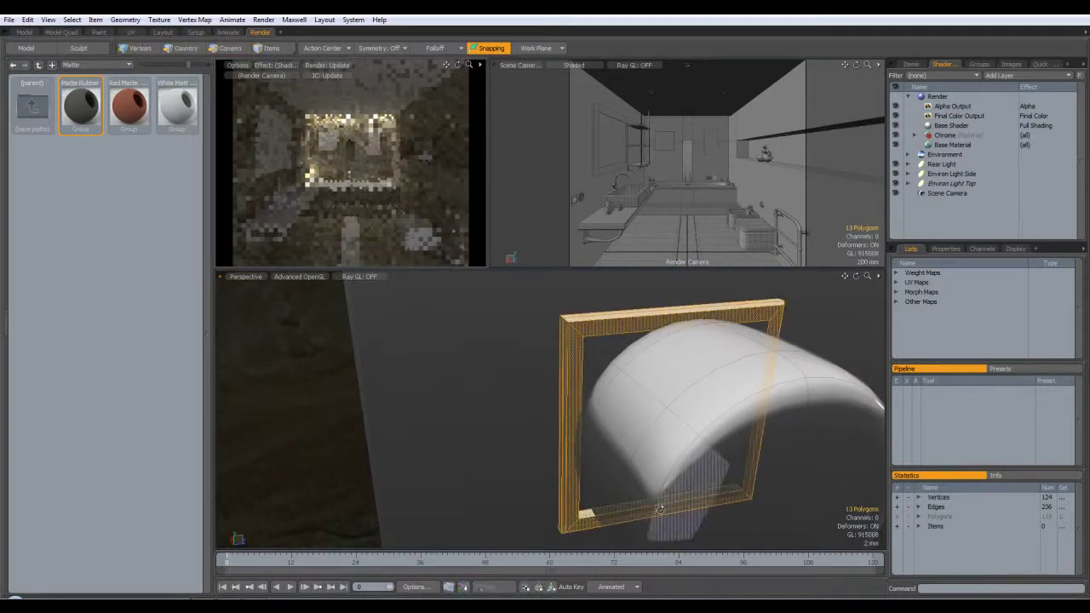
{"action": "left_click_drag", "start_coordinate": [684, 501], "coordinate": [579, 474], "text": "alt"}
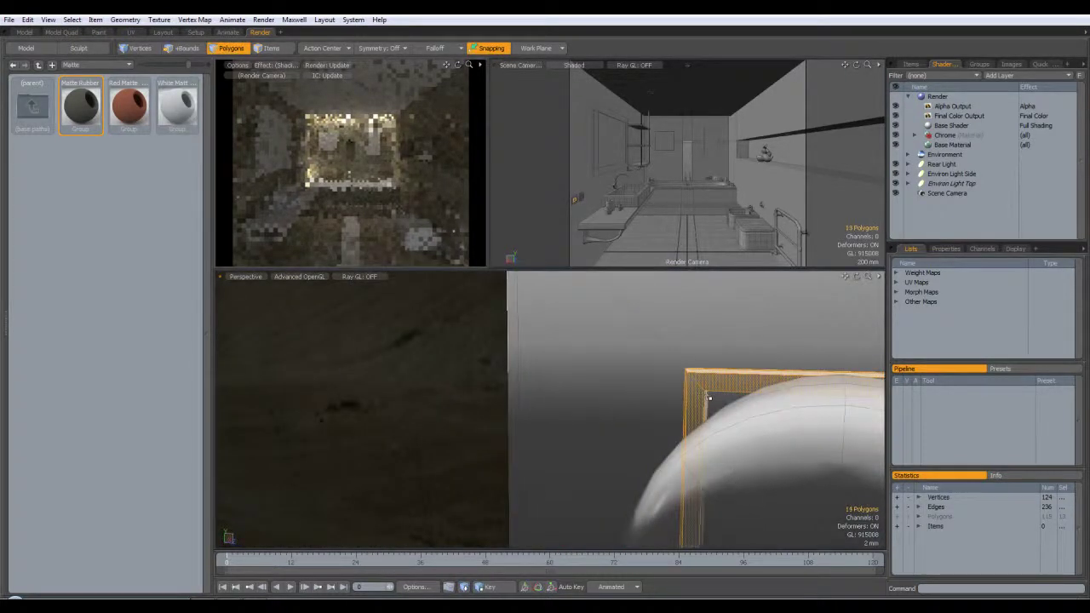
{"action": "left_click_drag", "start_coordinate": [686, 435], "coordinate": [804, 449], "text": "alt"}
{"action": "left_click_drag", "start_coordinate": [662, 402], "coordinate": [623, 423], "text": "alt+shift"}
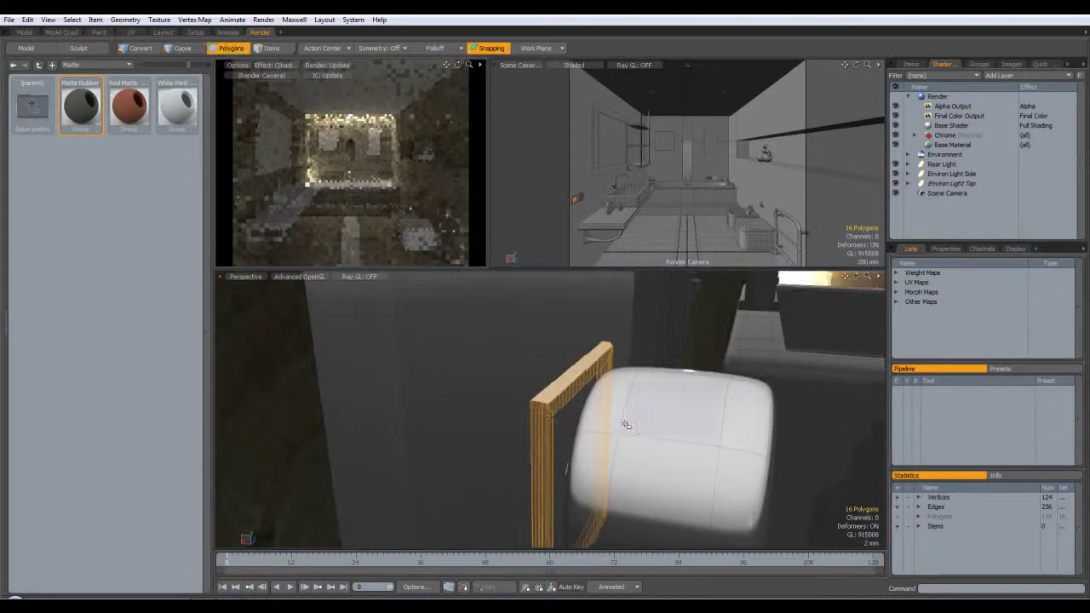
Assign a new Black Plastic material to the frame polygons and add the Black Medium Gloss plastic preset to it
{"action": "key", "text": "m"}
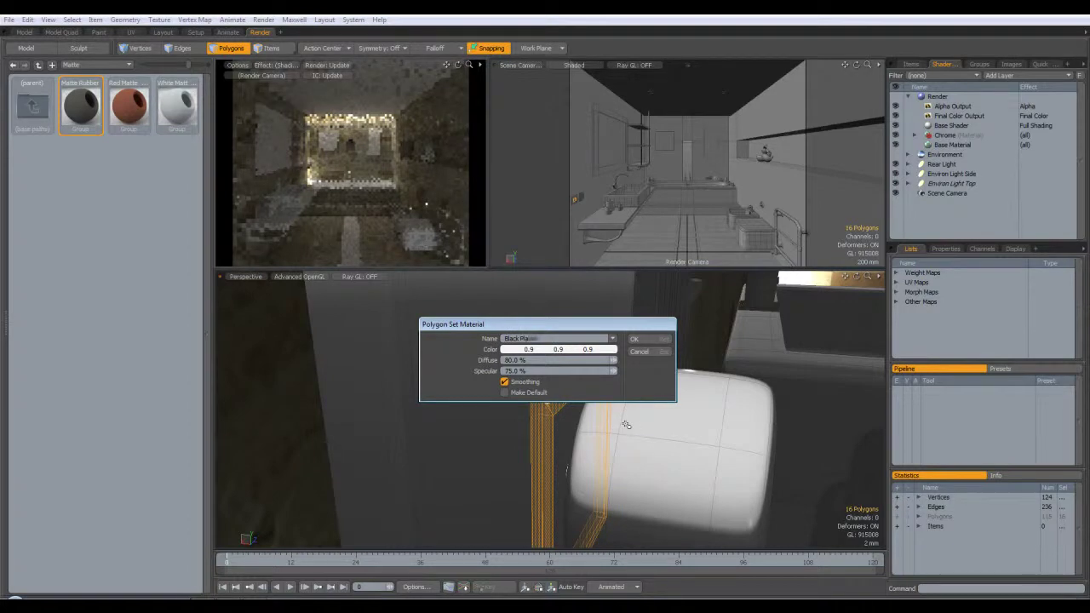
{"action": "left_click", "coordinate": [634, 339]}
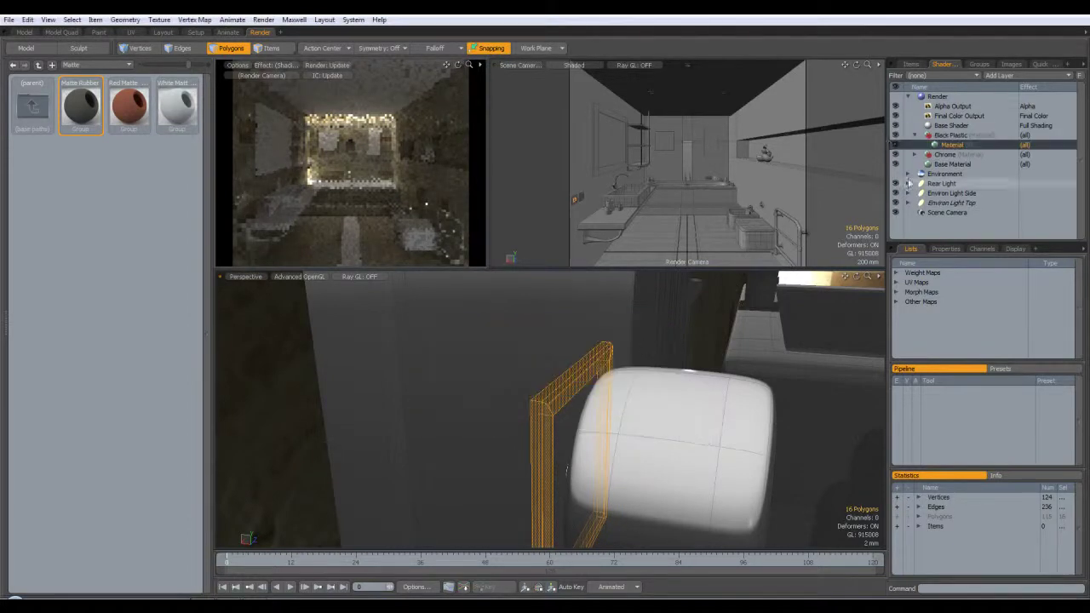
{"action": "double_click", "coordinate": [37, 120]}
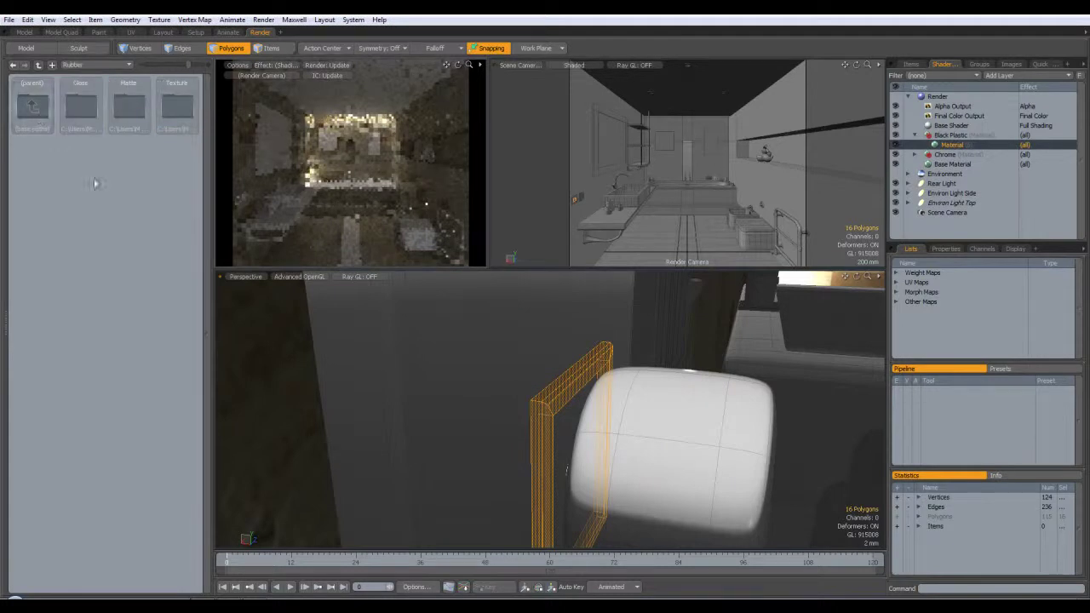
{"action": "double_click", "coordinate": [33, 102]}
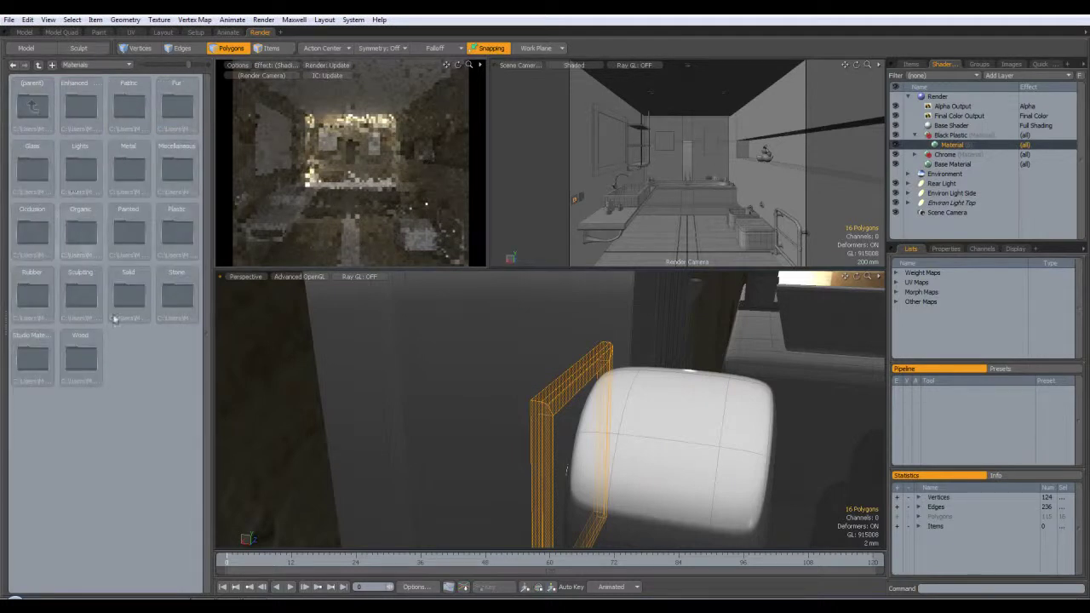
{"action": "double_click", "coordinate": [177, 250]}
{"action": "double_click", "coordinate": [130, 167]}
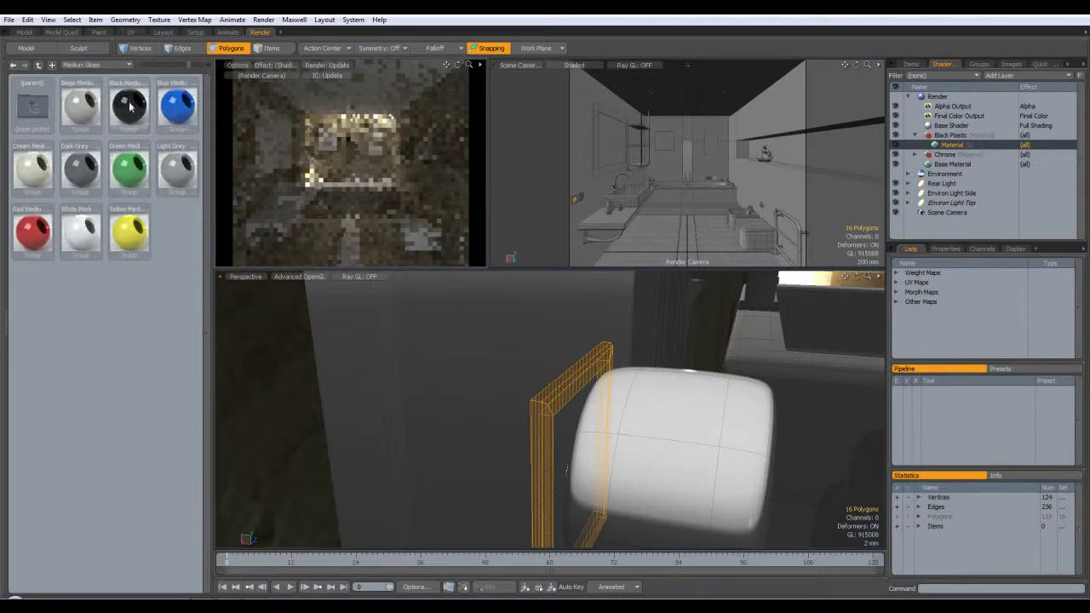
{"action": "left_click_drag", "start_coordinate": [970, 159], "coordinate": [964, 138]}
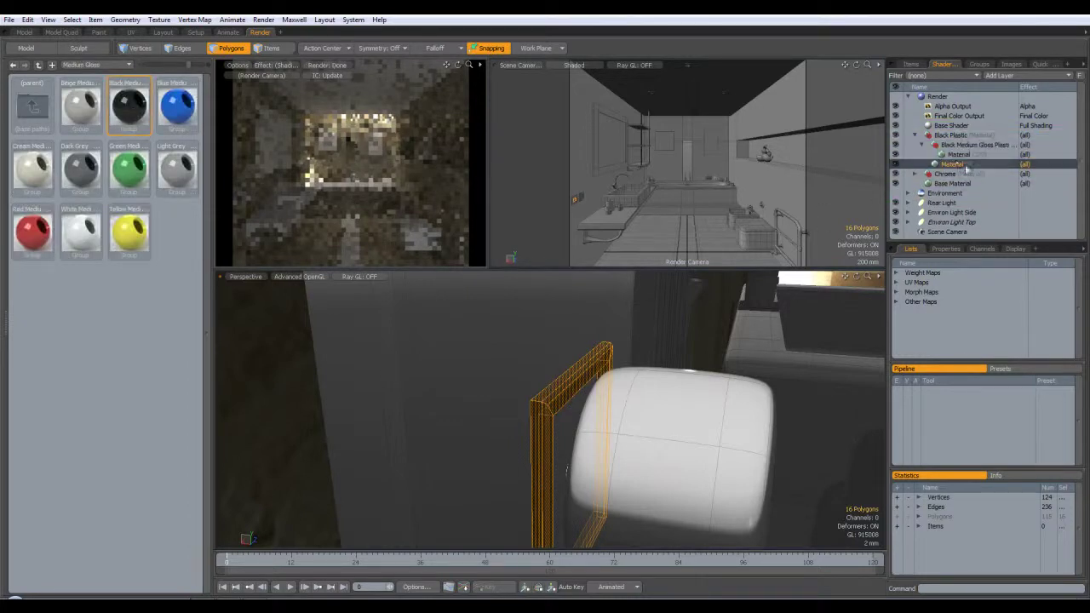
Replace Black Plastic's default material with the one from the preset, and delete the leftover Black Medium Gloss Plastic group
{"action": "left_click", "coordinate": [959, 155]}
{"action": "left_click", "coordinate": [953, 165]}
{"action": "key", "text": "Delete"}
{"action": "left_click_drag", "start_coordinate": [958, 156], "coordinate": [961, 139]}
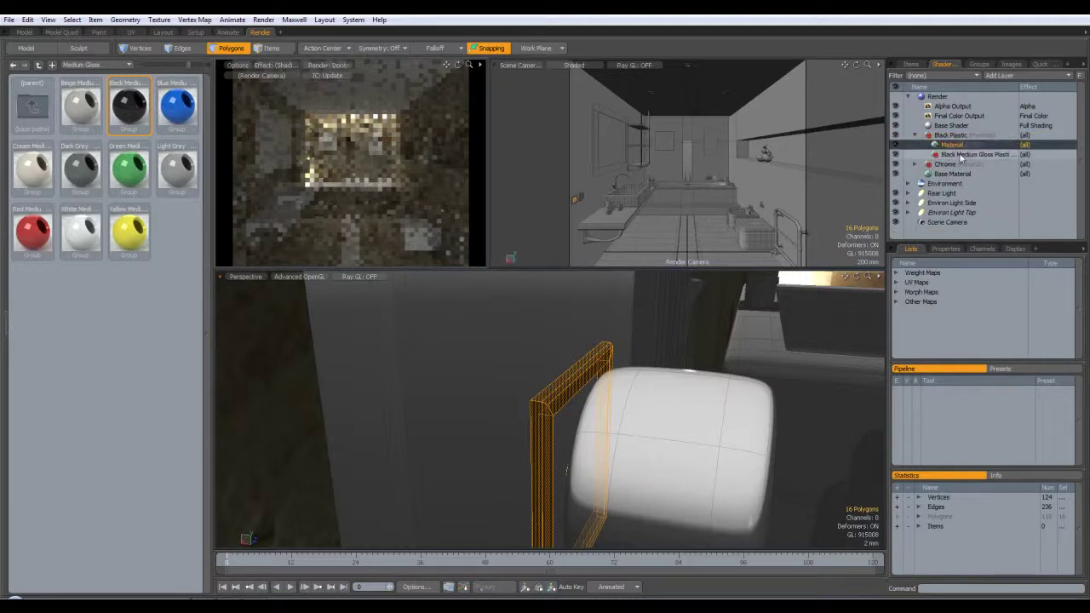
{"action": "left_click", "coordinate": [957, 158]}
{"action": "key", "text": "Delete"}
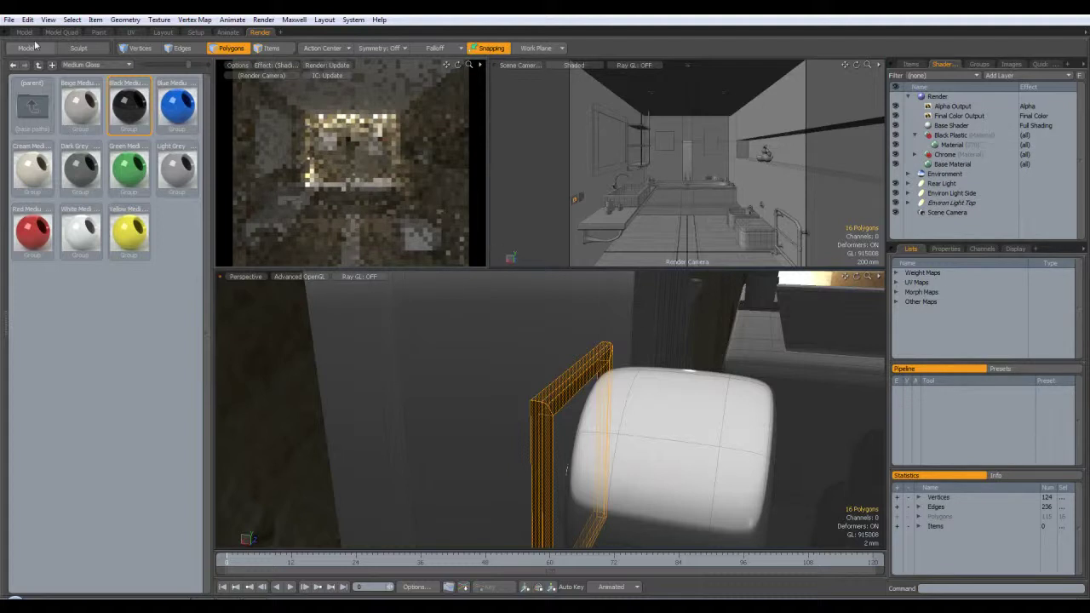
Save the scene and inspect the square frame around the light switch's knob
{"action": "left_click", "coordinate": [9, 20]}
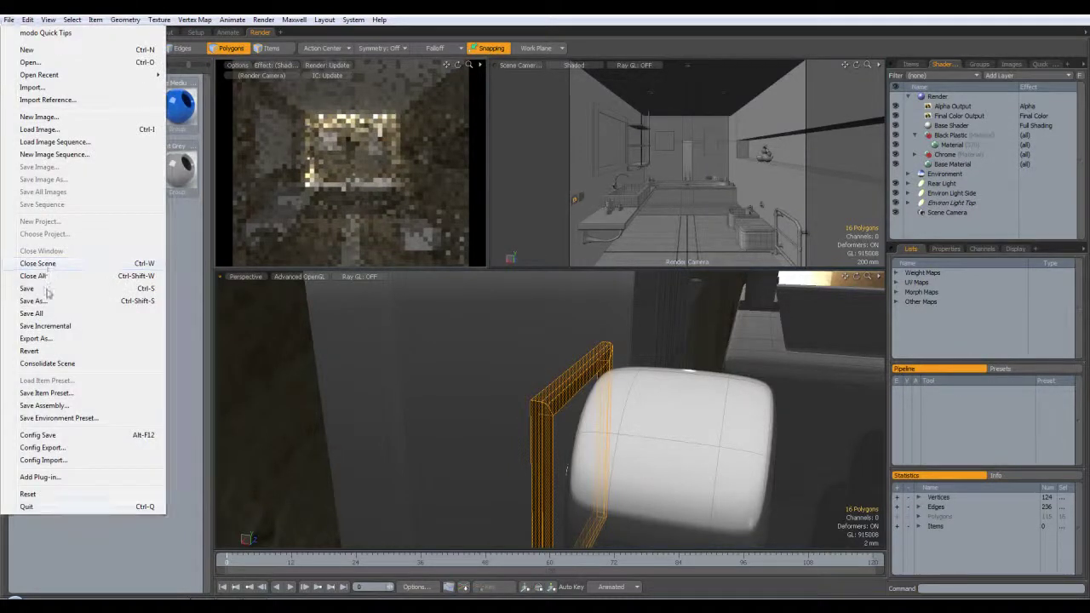
{"action": "left_click", "coordinate": [45, 287]}
{"action": "left_click_drag", "start_coordinate": [588, 384], "coordinate": [637, 391], "text": "alt"}
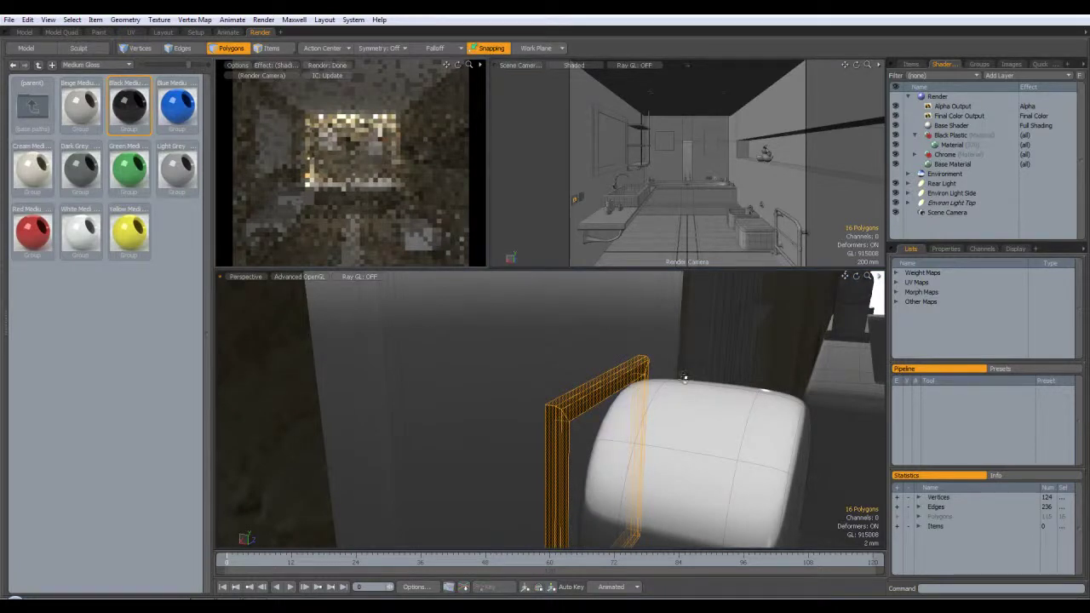
{"action": "scroll", "coordinate": [684, 377], "scroll_direction": "down", "scroll_amount": 5}
{"action": "left_click_drag", "start_coordinate": [748, 371], "coordinate": [651, 420], "text": "alt"}
{"action": "left_click_drag", "start_coordinate": [714, 405], "coordinate": [750, 383], "text": "alt"}
{"action": "key", "text": "shift+a"}
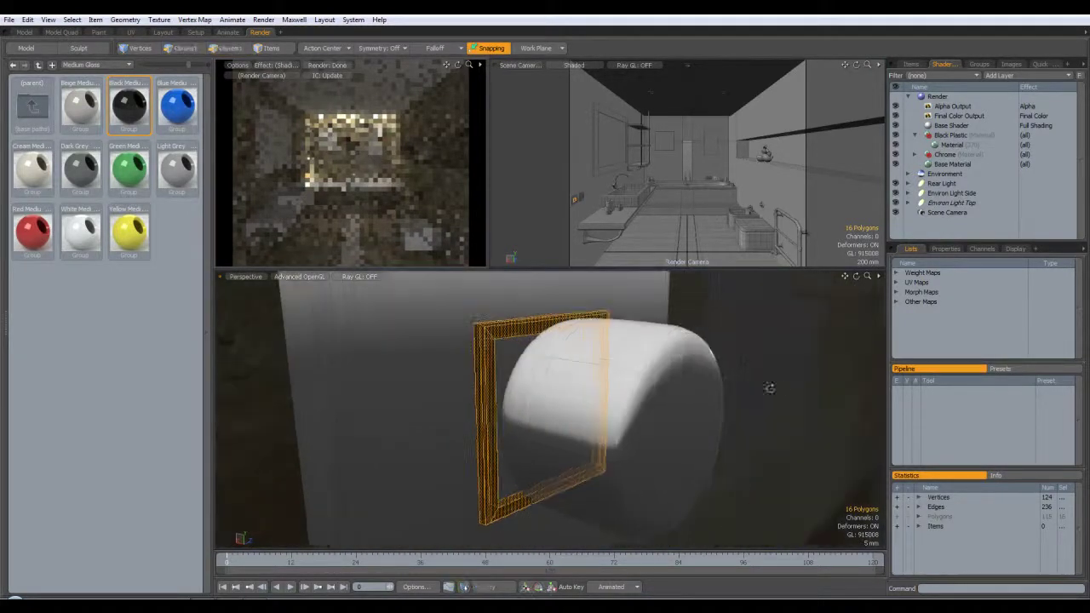
Select the Bath Taps Handles item on the wall and frame both handles in the perspective view
{"action": "scroll", "coordinate": [750, 383], "scroll_direction": "down", "scroll_amount": 5}
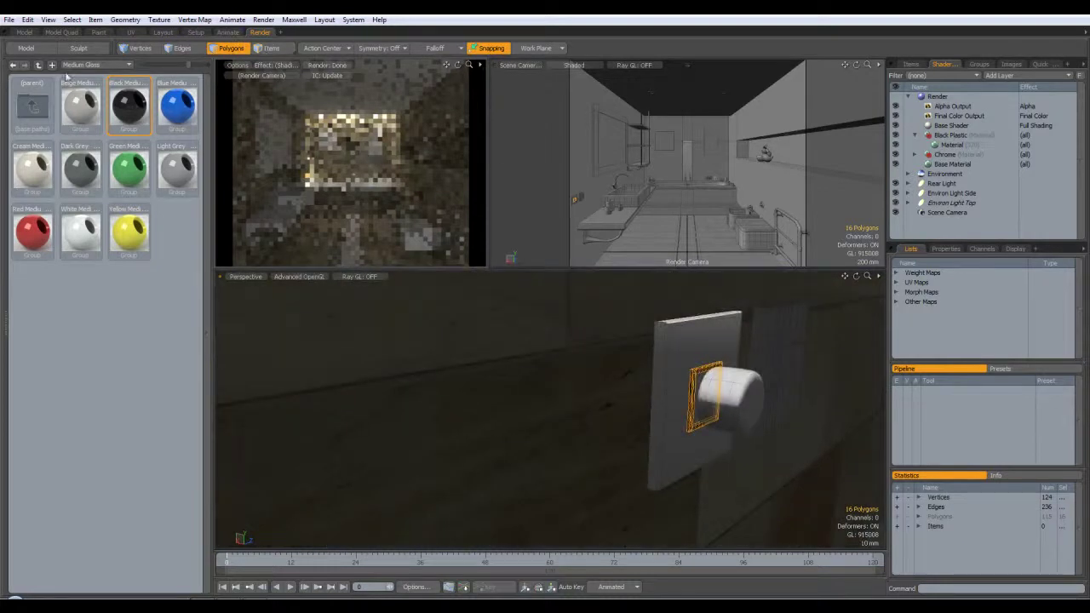
{"action": "left_click", "coordinate": [260, 50]}
{"action": "left_click_drag", "start_coordinate": [375, 358], "coordinate": [281, 375], "text": "alt"}
{"action": "left_click_drag", "start_coordinate": [673, 359], "coordinate": [337, 429], "text": "alt+shift"}
{"action": "left_click_drag", "start_coordinate": [883, 387], "coordinate": [782, 404], "text": "alt+shift"}
{"action": "left_click", "coordinate": [850, 372]}
{"action": "key", "text": "shift+a"}
{"action": "left_click_drag", "start_coordinate": [720, 445], "coordinate": [674, 447], "text": "alt"}
{"action": "scroll", "coordinate": [571, 399], "scroll_direction": "up", "scroll_amount": 2}
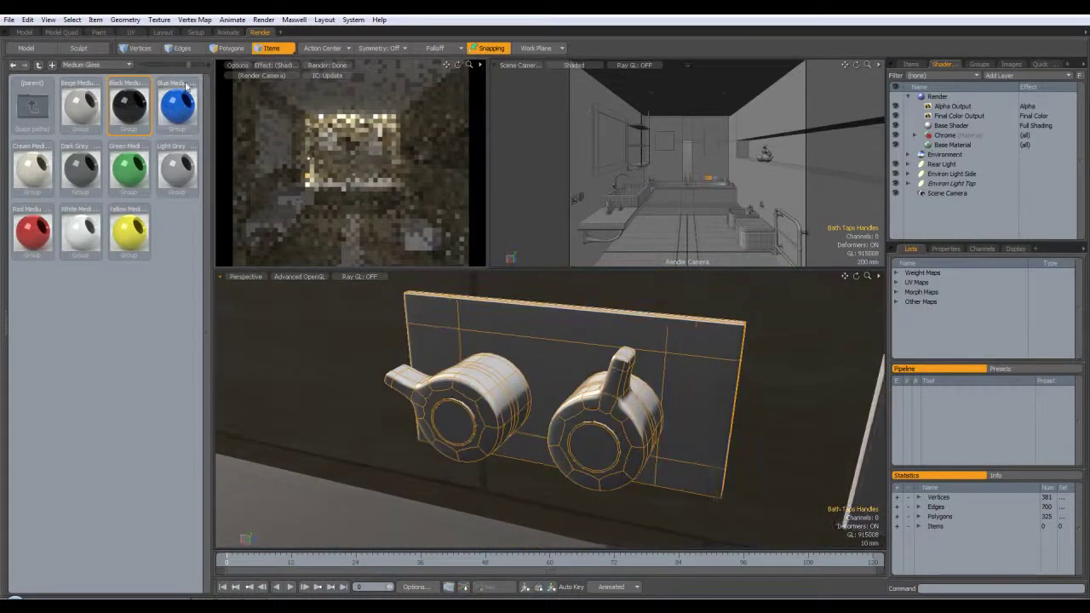
Assign the existing Red Plastic material to the round end cap polygons of the right bath tap handle
{"action": "left_click", "coordinate": [231, 48]}
{"action": "left_click", "coordinate": [588, 453]}
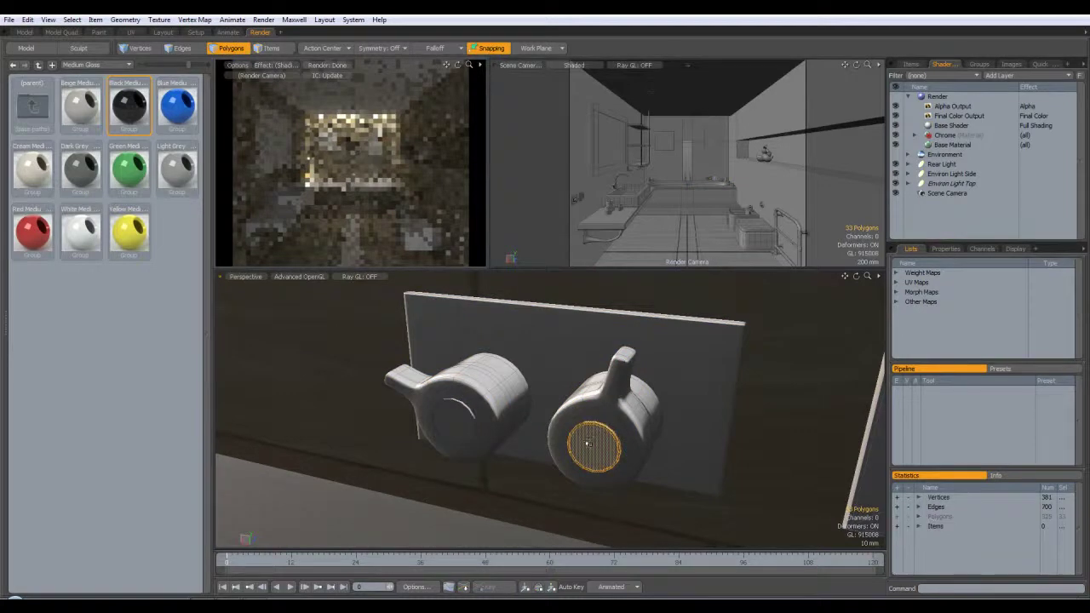
{"action": "key", "text": "m"}
{"action": "left_click", "coordinate": [612, 339]}
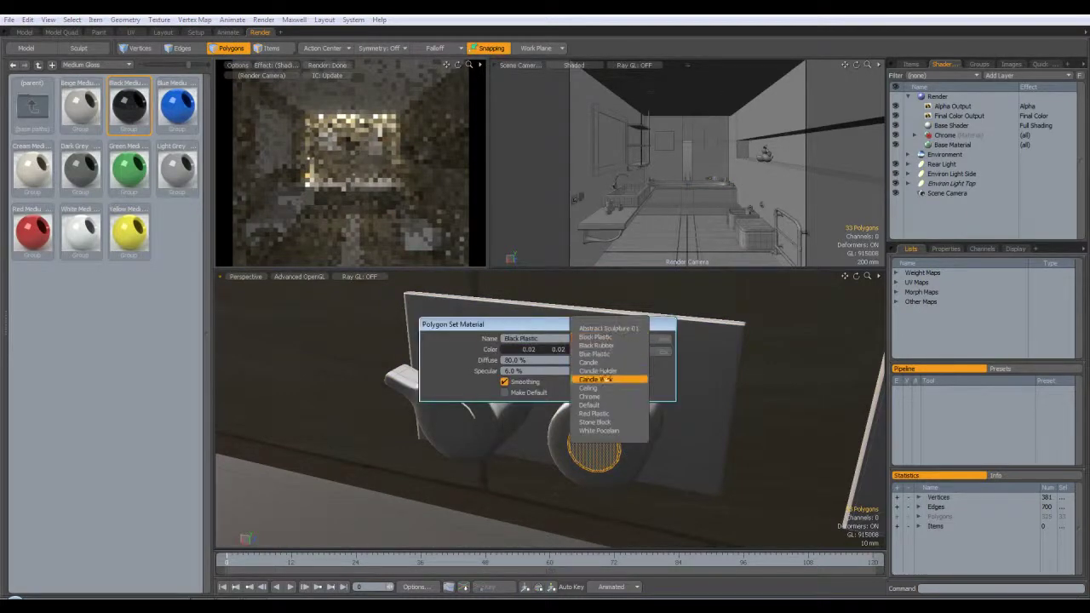
{"action": "left_click", "coordinate": [602, 412]}
{"action": "left_click", "coordinate": [635, 339]}
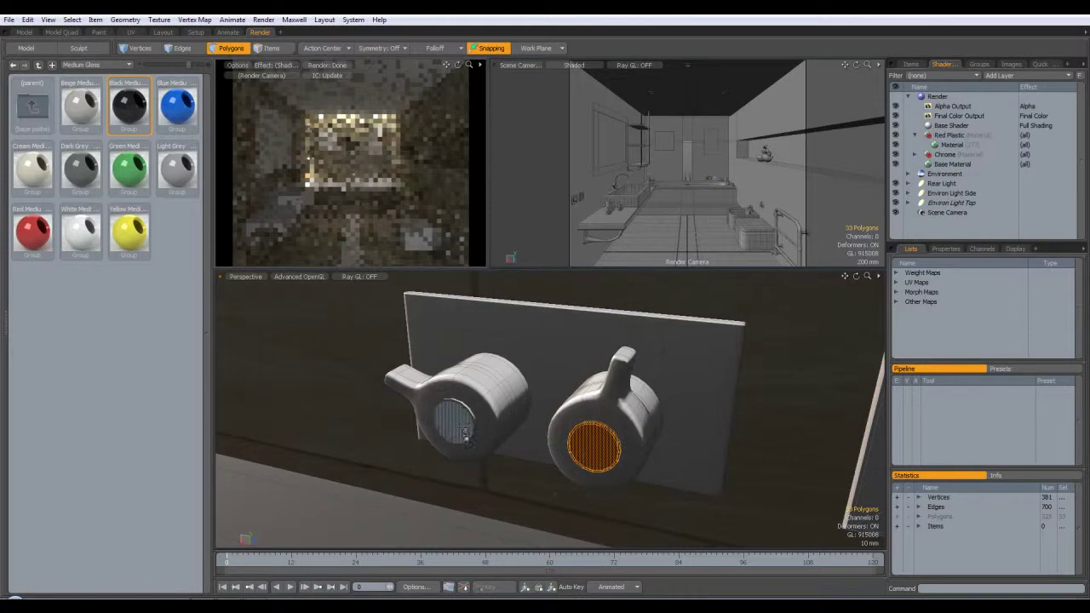
Assign the existing Blue Plastic material to the round end cap polygons of the left bath tap handle
{"action": "left_click", "coordinate": [454, 424]}
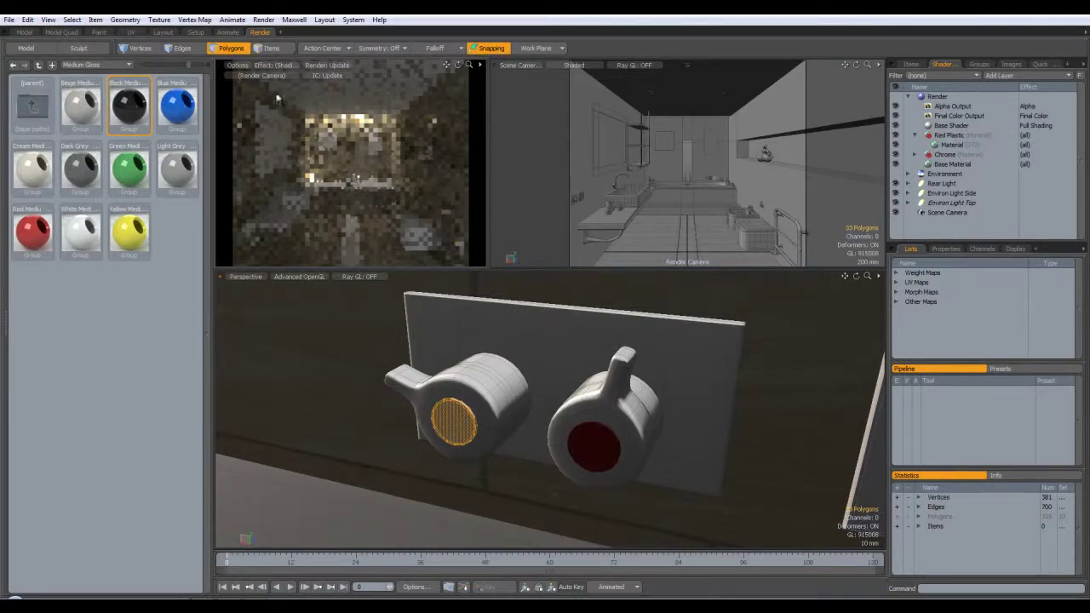
{"action": "key", "text": "m"}
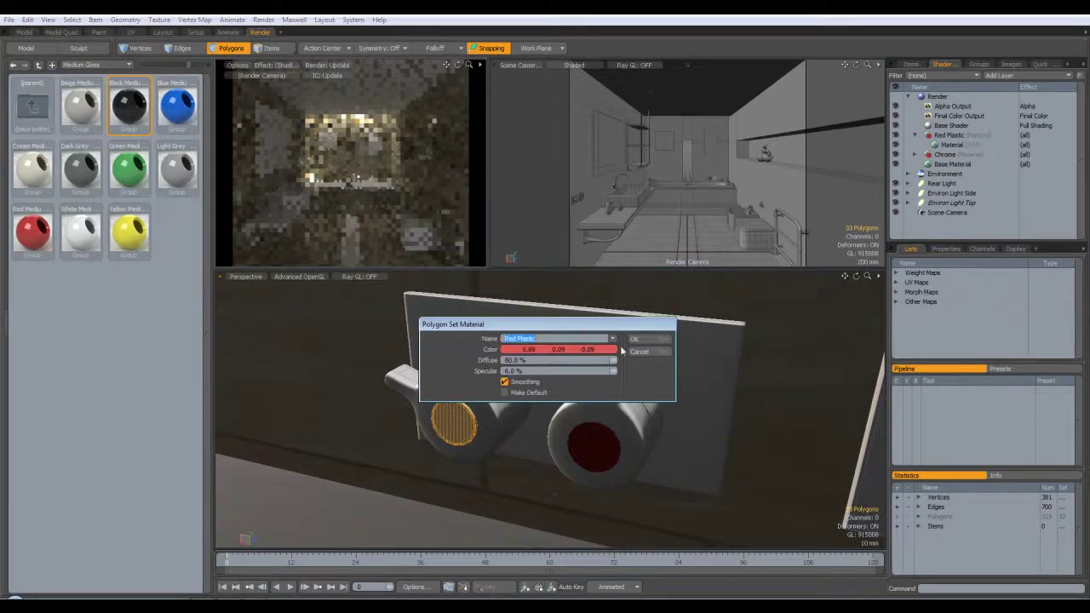
{"action": "left_click", "coordinate": [613, 338]}
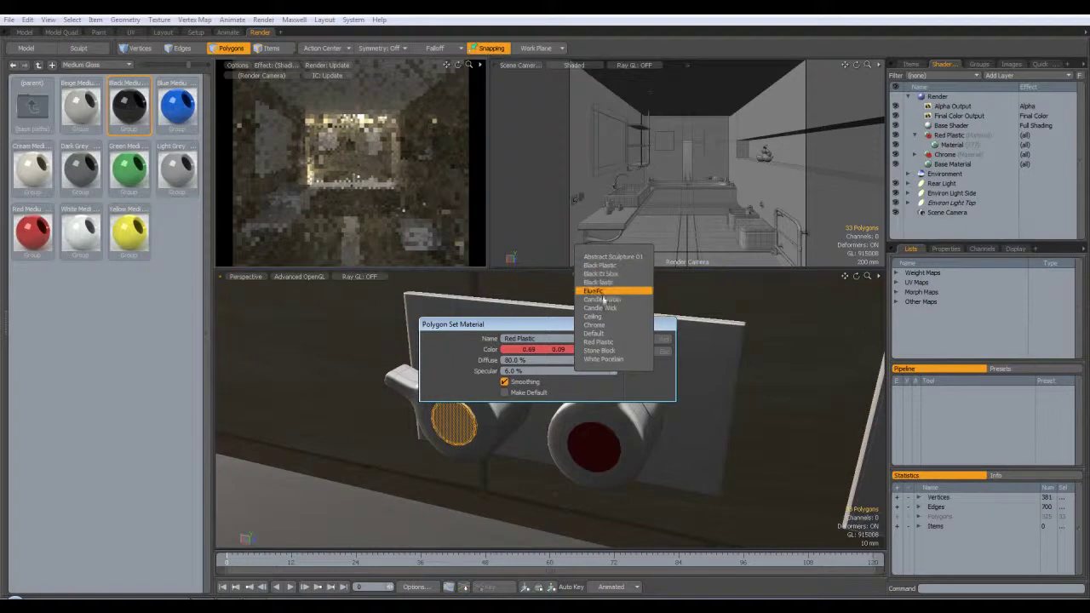
{"action": "left_click", "coordinate": [606, 291]}
{"action": "left_click", "coordinate": [638, 342]}
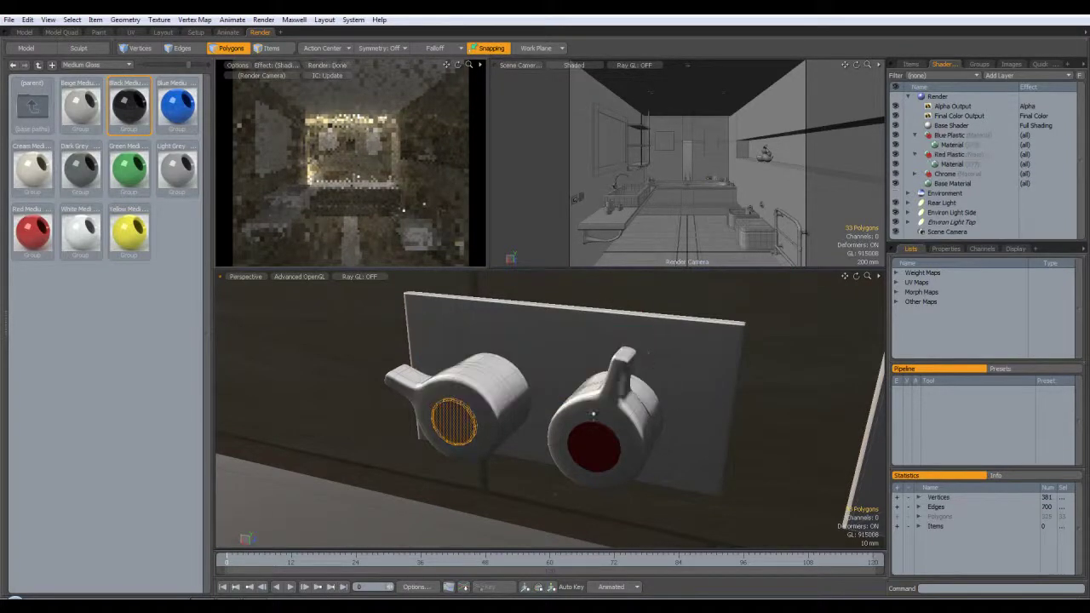
Select the BathTap item with its two curved spouts and assign the existing Chrome material to it
{"action": "left_click_drag", "start_coordinate": [663, 384], "coordinate": [583, 401], "text": "alt"}
{"action": "left_click_drag", "start_coordinate": [508, 404], "coordinate": [684, 407], "text": "alt+shift"}
{"action": "left_click", "coordinate": [273, 50]}
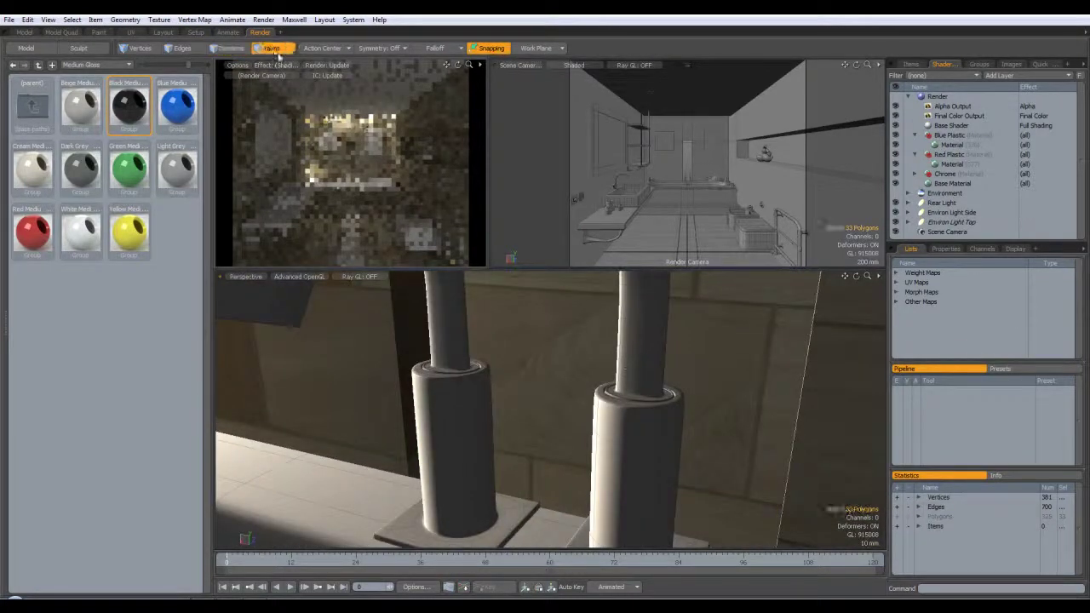
{"action": "left_click", "coordinate": [632, 424]}
{"action": "scroll", "coordinate": [648, 428], "scroll_direction": "down", "scroll_amount": 4}
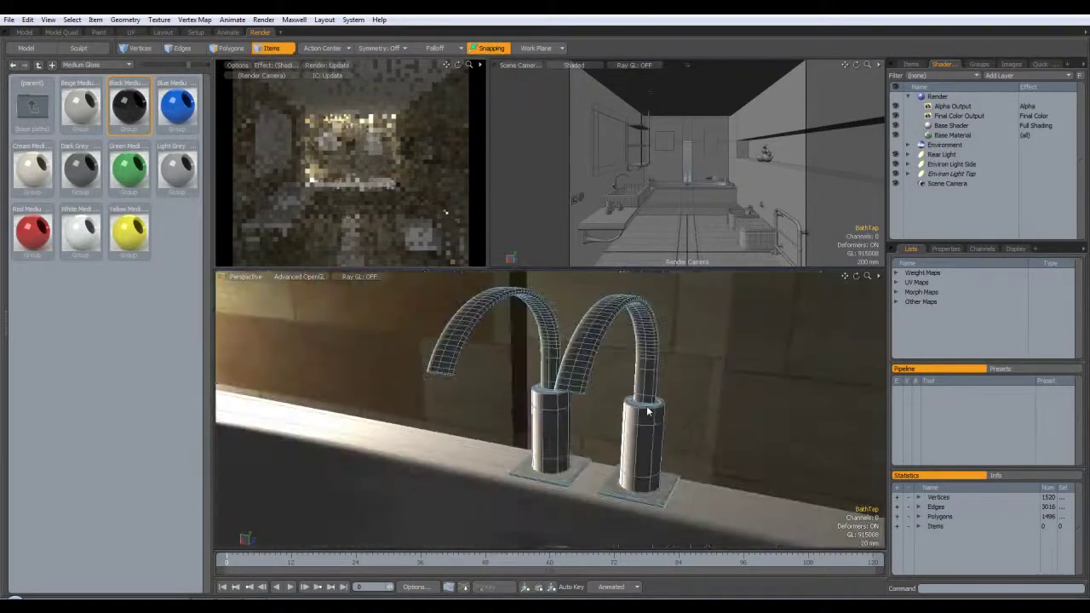
{"action": "scroll", "coordinate": [691, 443], "scroll_direction": "up", "scroll_amount": 2}
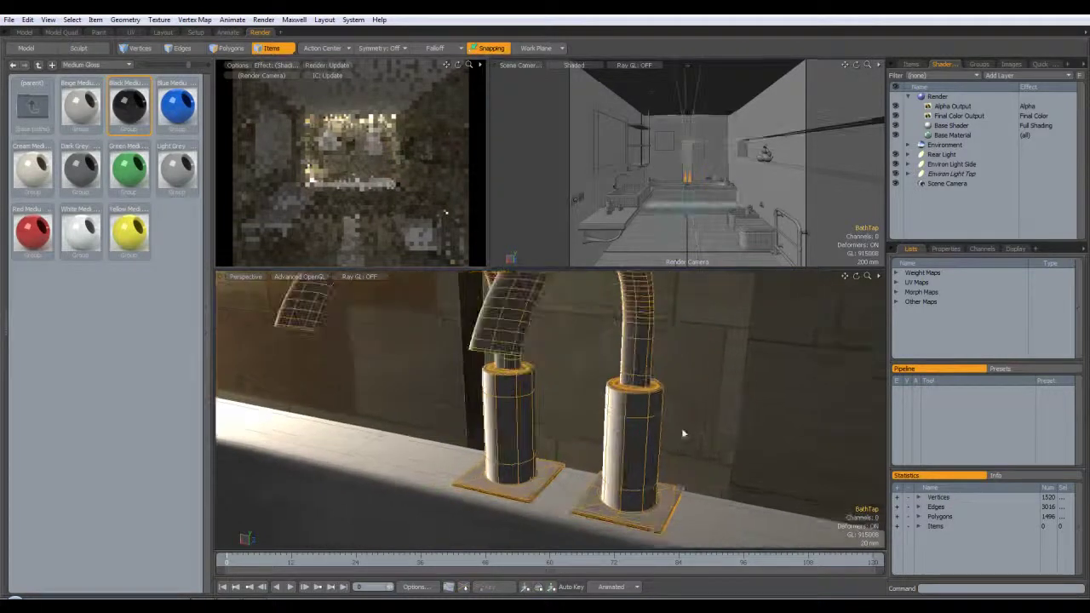
{"action": "key", "text": "m"}
{"action": "left_click", "coordinate": [613, 340]}
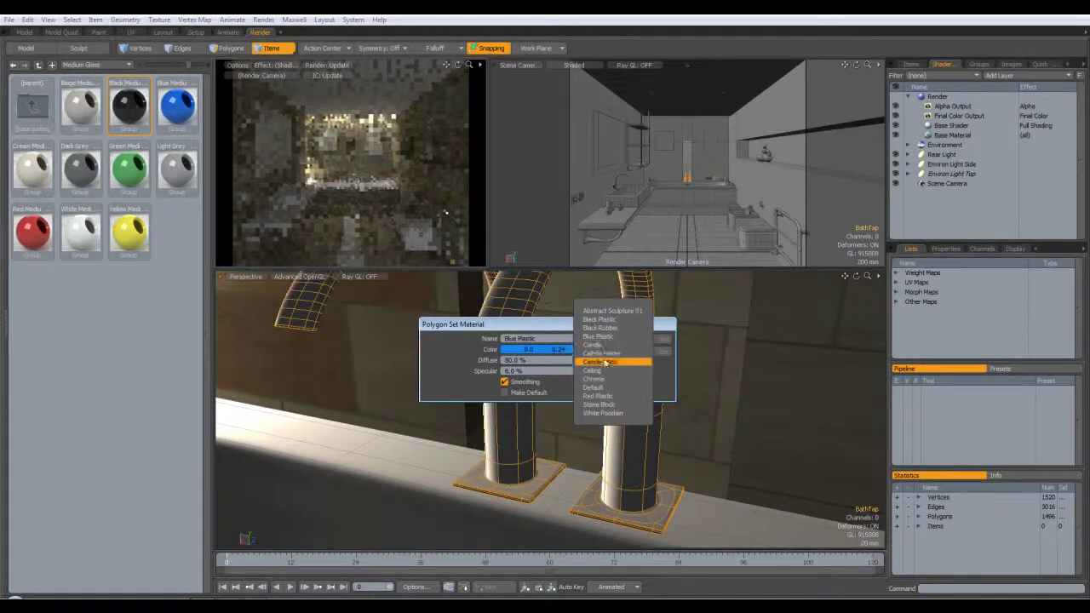
{"action": "left_click", "coordinate": [603, 380]}
{"action": "left_click", "coordinate": [646, 342]}
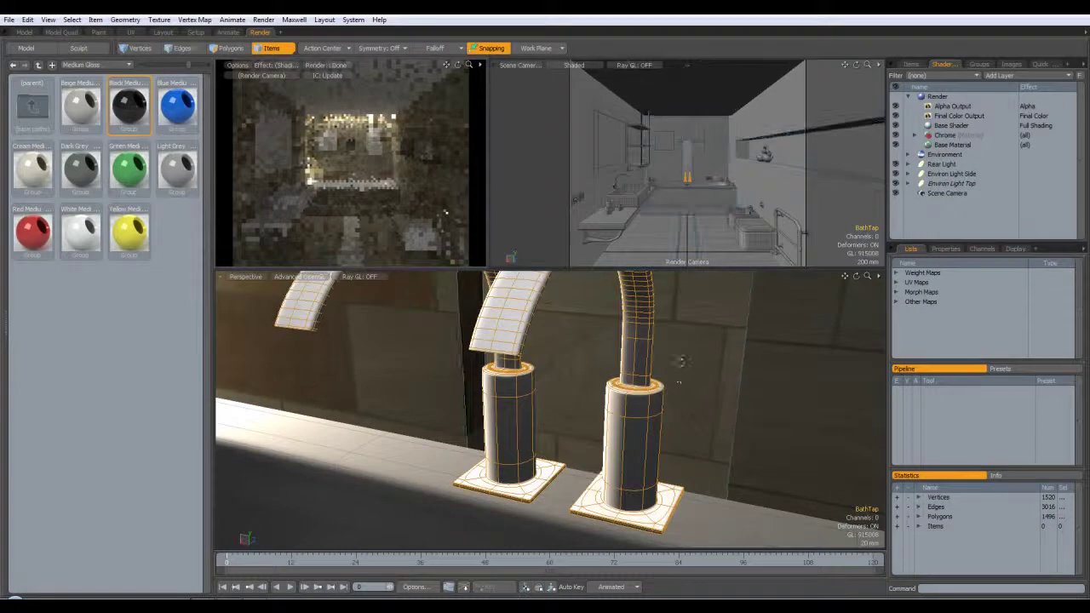
Select the top and edge polygons of the narrow raised ring around the pipe on the right bath tap's cylindrical base
{"action": "left_click_drag", "start_coordinate": [676, 373], "coordinate": [700, 416], "text": "alt"}
{"action": "scroll", "coordinate": [700, 415], "scroll_direction": "up", "scroll_amount": 3}
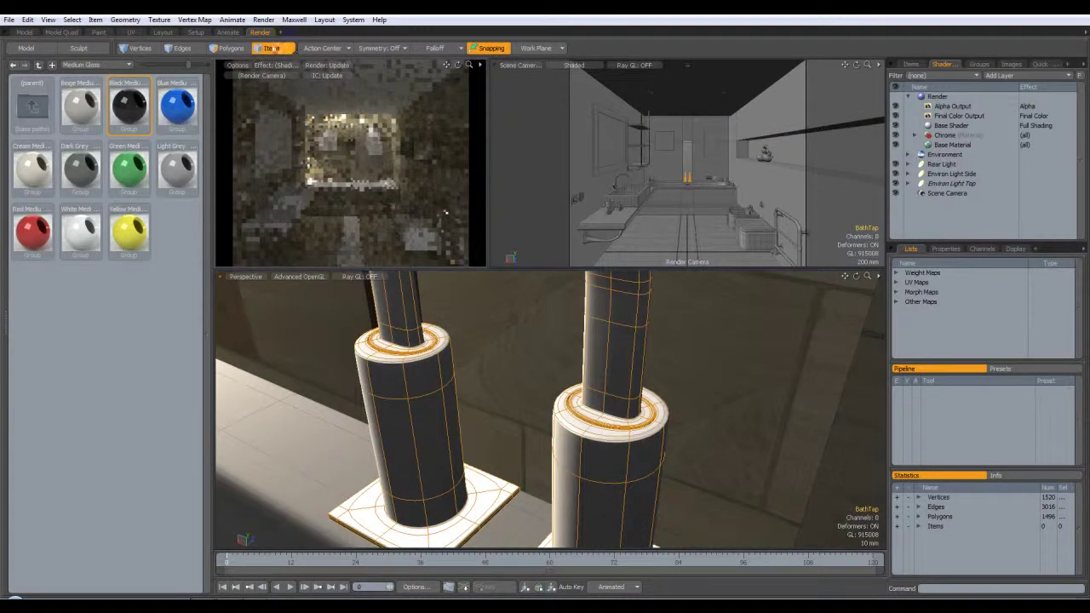
{"action": "key", "text": "3"}
{"action": "scroll", "coordinate": [594, 407], "scroll_direction": "up", "scroll_amount": 5}
{"action": "left_click_drag", "start_coordinate": [673, 485], "coordinate": [500, 441], "text": "alt"}
{"action": "scroll", "coordinate": [516, 438], "scroll_direction": "up", "scroll_amount": 3}
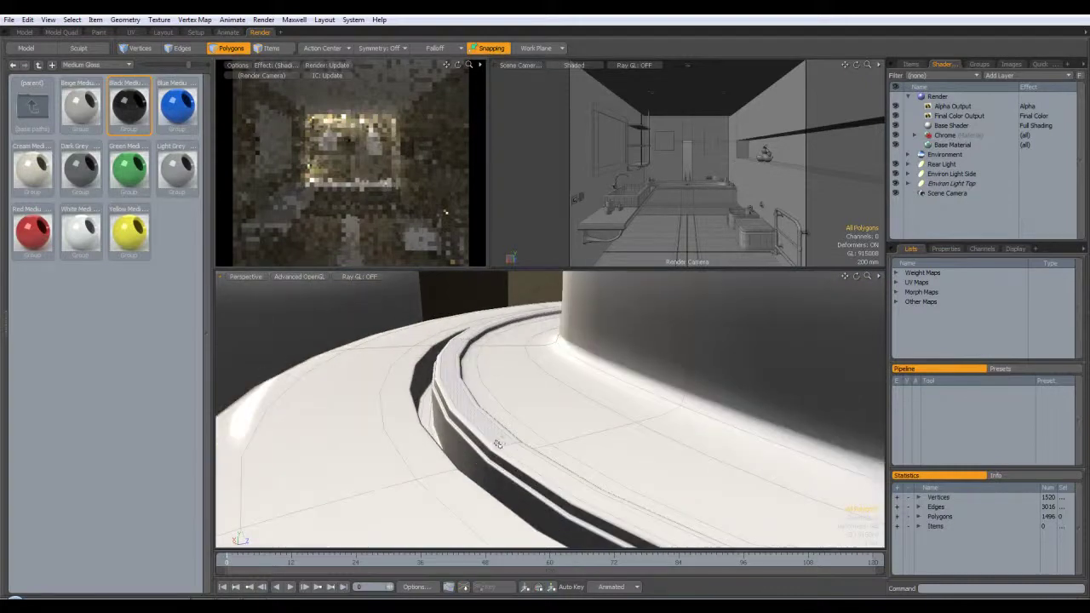
{"action": "left_click_drag", "start_coordinate": [570, 443], "coordinate": [479, 432], "text": "alt"}
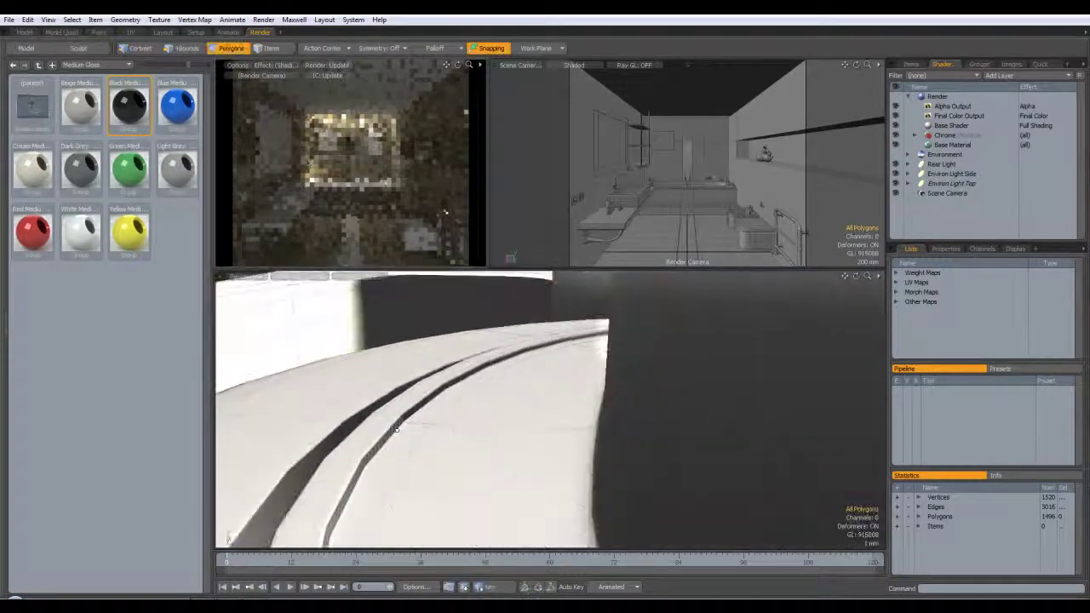
{"action": "left_click_drag", "start_coordinate": [399, 427], "coordinate": [407, 417]}
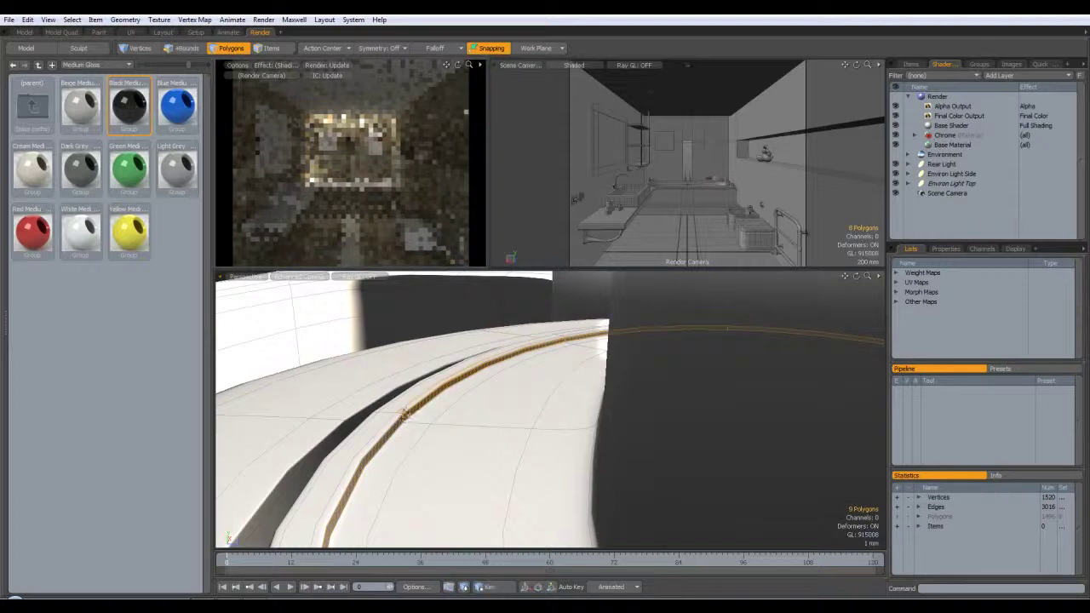
{"action": "left_click_drag", "start_coordinate": [391, 421], "coordinate": [472, 461], "text": "alt"}
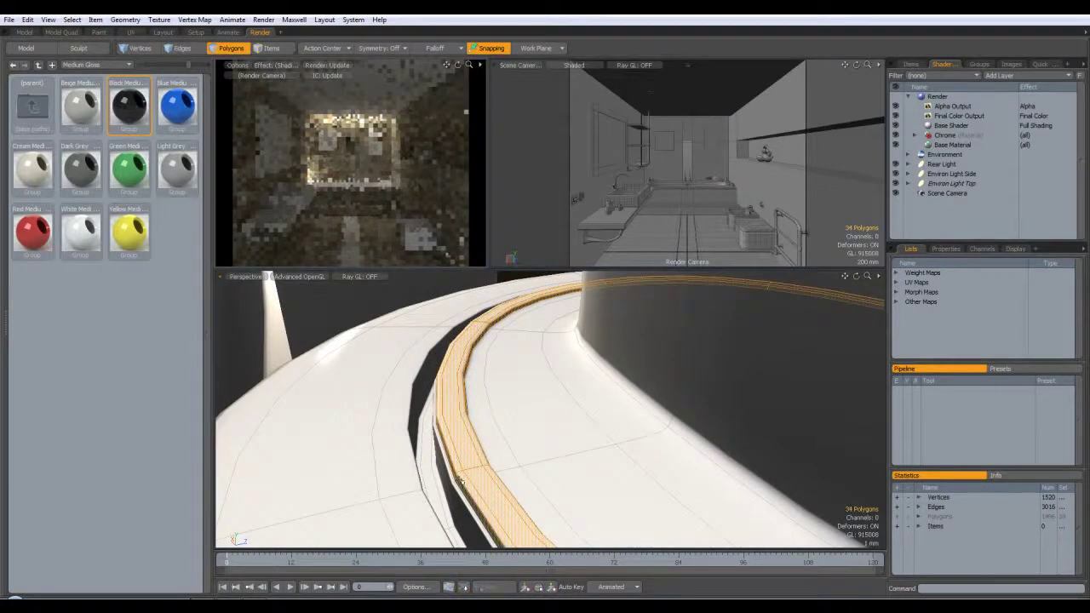
{"action": "left_click_drag", "start_coordinate": [482, 470], "coordinate": [530, 464], "text": "alt"}
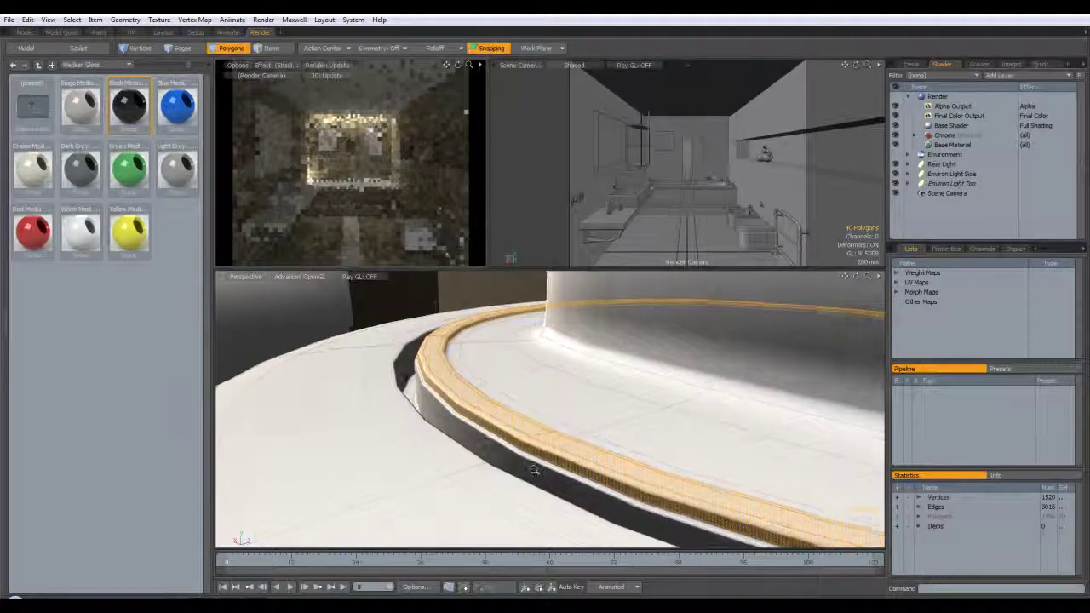
{"action": "scroll", "coordinate": [530, 469], "scroll_direction": "up", "scroll_amount": 4}
{"action": "scroll", "coordinate": [573, 433], "scroll_direction": "up", "scroll_amount": 2}
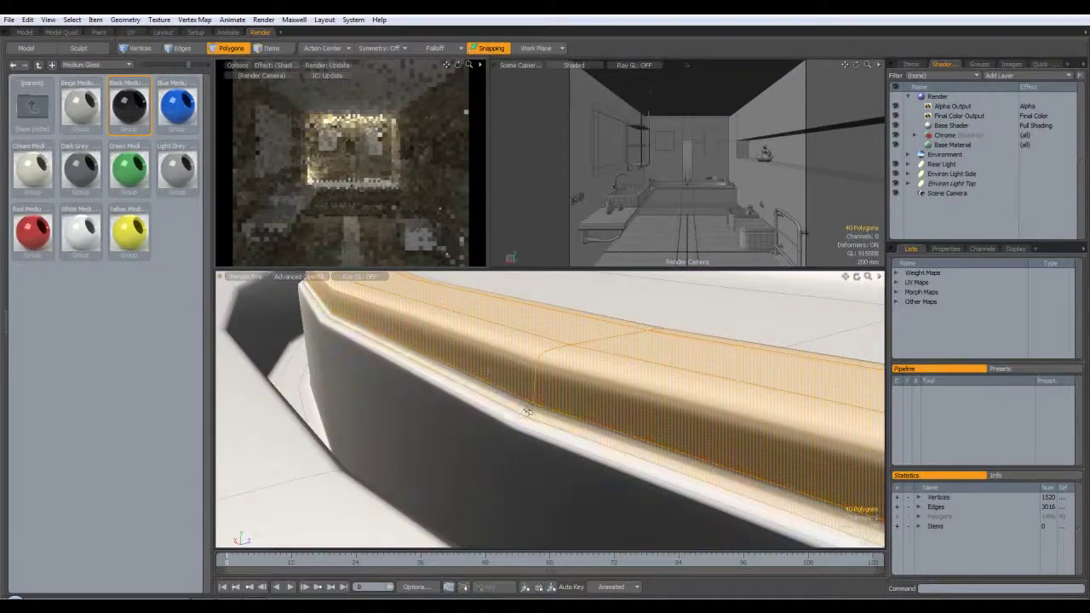
Assign the existing Black Plastic material to the selected ring polygons on the bath tap's base
{"action": "key", "text": "m"}
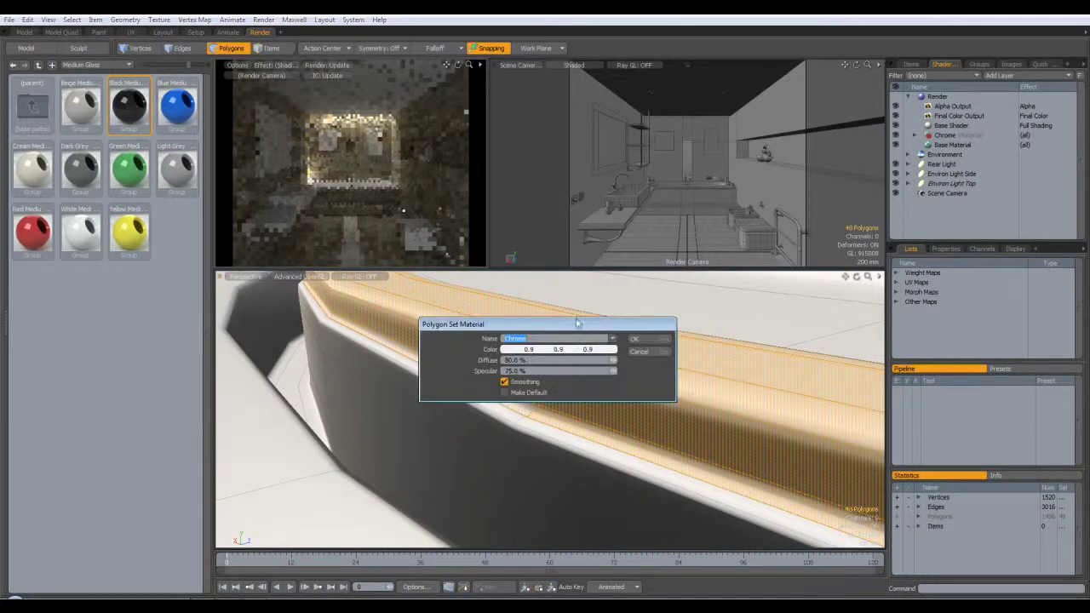
{"action": "left_click", "coordinate": [613, 341]}
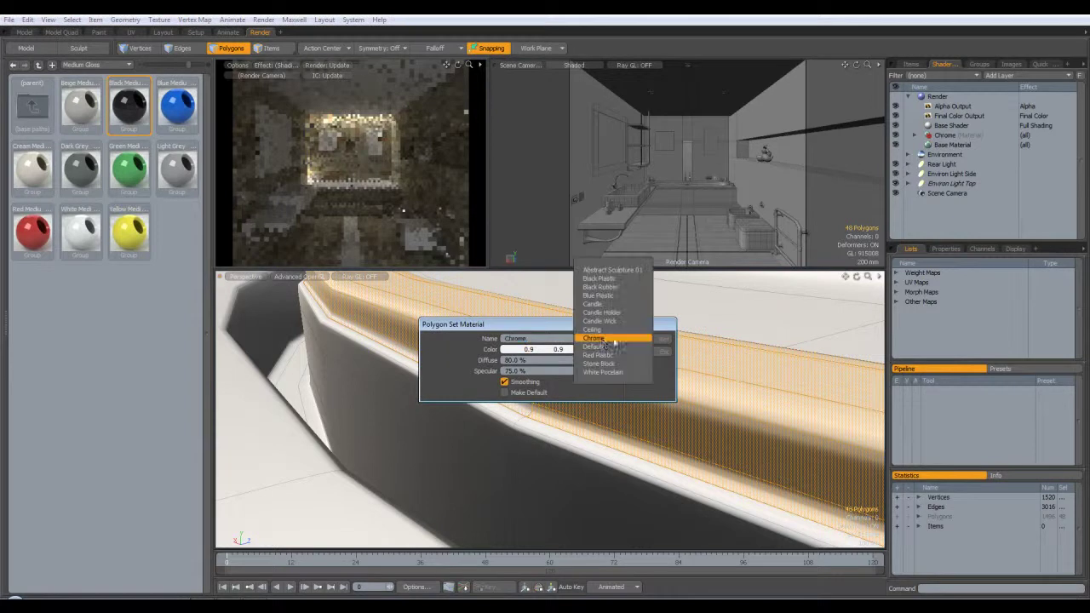
{"action": "left_click", "coordinate": [615, 279]}
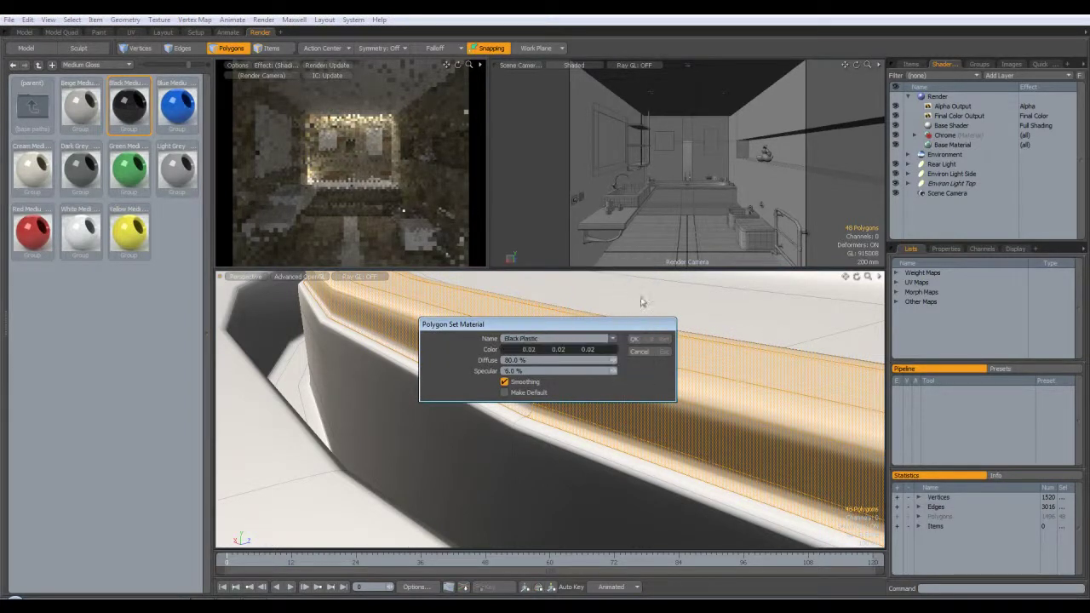
{"action": "left_click", "coordinate": [645, 341]}
Select the lip and the outer side wall polygons of the thin band surrounding the black plastic ring
{"action": "left_click", "coordinate": [517, 415]}
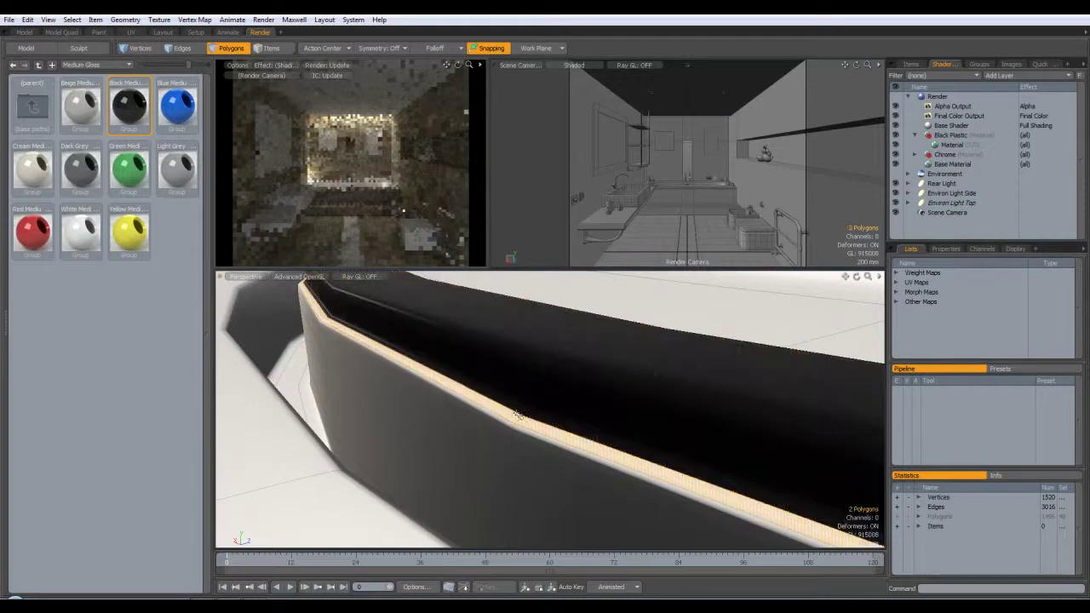
{"action": "left_click_drag", "start_coordinate": [521, 438], "coordinate": [521, 429], "text": "shift"}
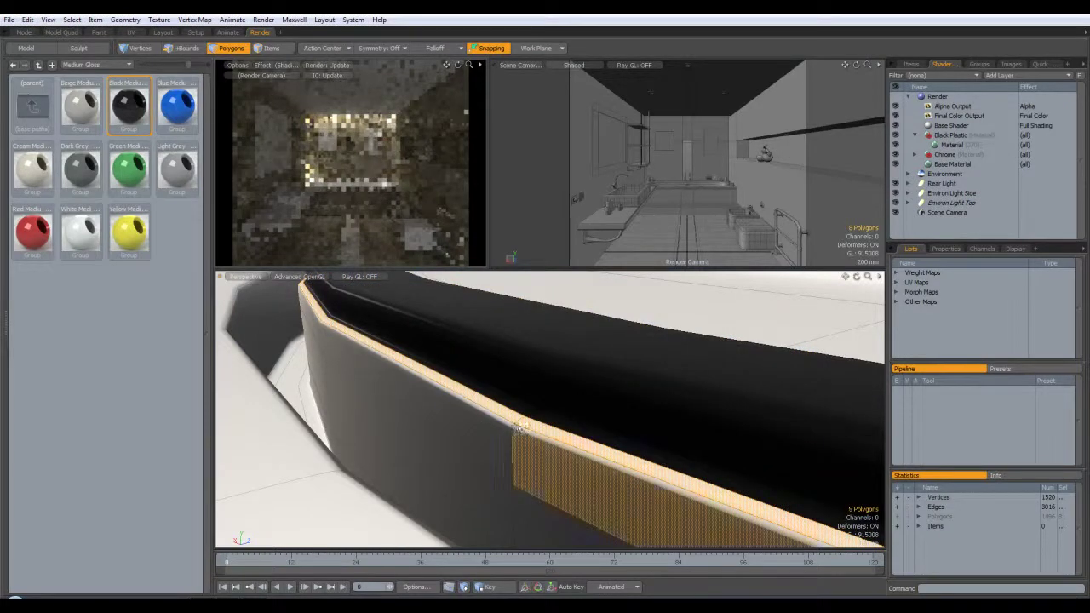
{"action": "left_click", "coordinate": [511, 423], "text": "shift"}
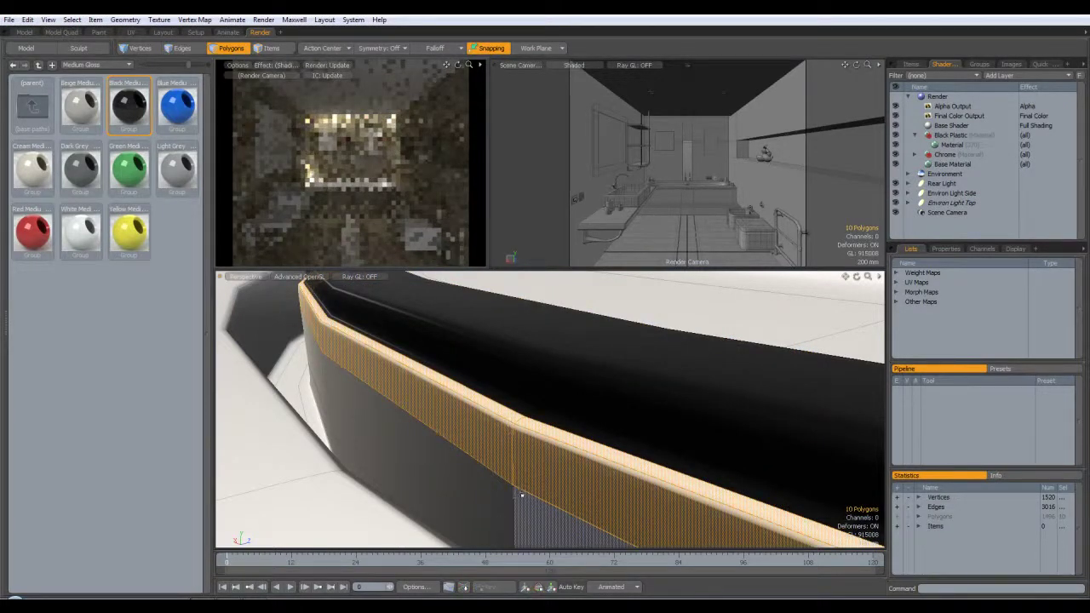
{"action": "left_click_drag", "start_coordinate": [537, 513], "coordinate": [488, 495], "text": "shift"}
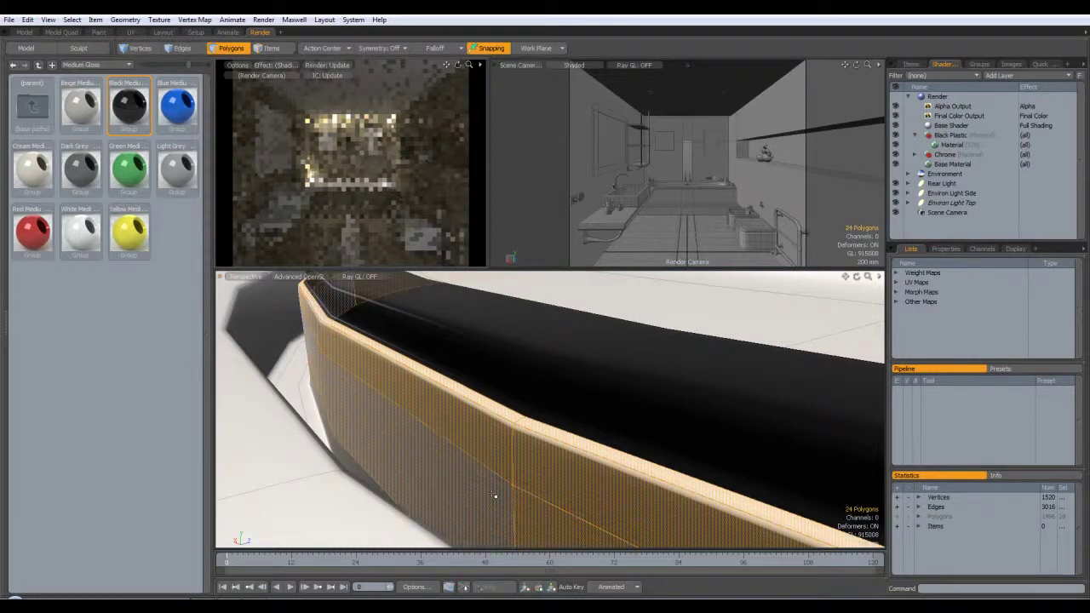
Add the remaining edge and groove polygons around the outer band to the selection
{"action": "scroll", "coordinate": [473, 441], "scroll_direction": "down", "scroll_amount": 3}
{"action": "left_click_drag", "start_coordinate": [481, 444], "coordinate": [396, 396], "text": "alt"}
{"action": "left_click", "coordinate": [389, 399], "text": "shift"}
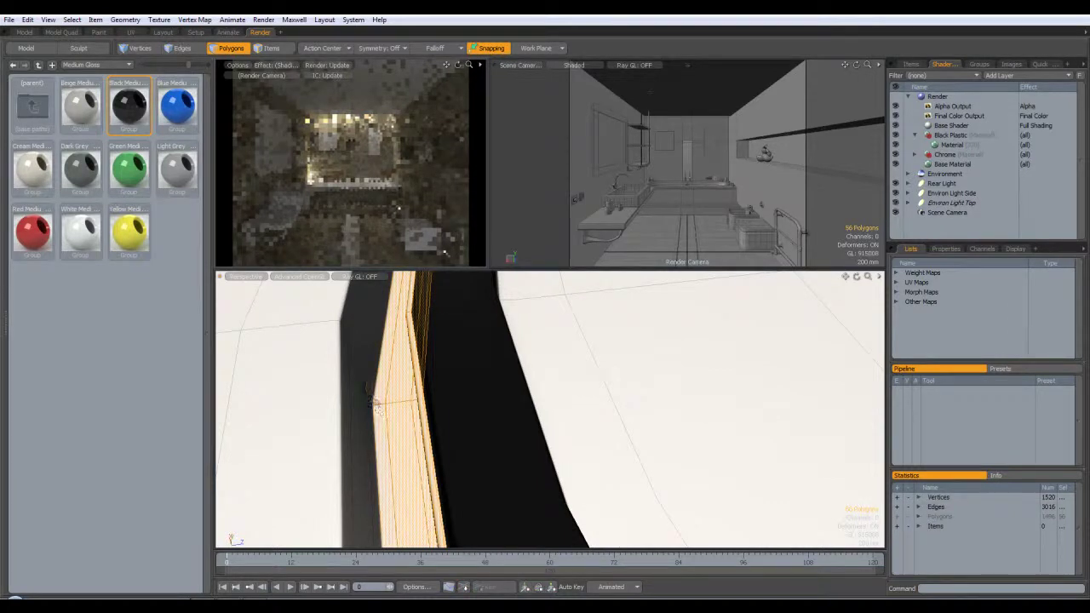
{"action": "left_click", "coordinate": [372, 405], "text": "shift"}
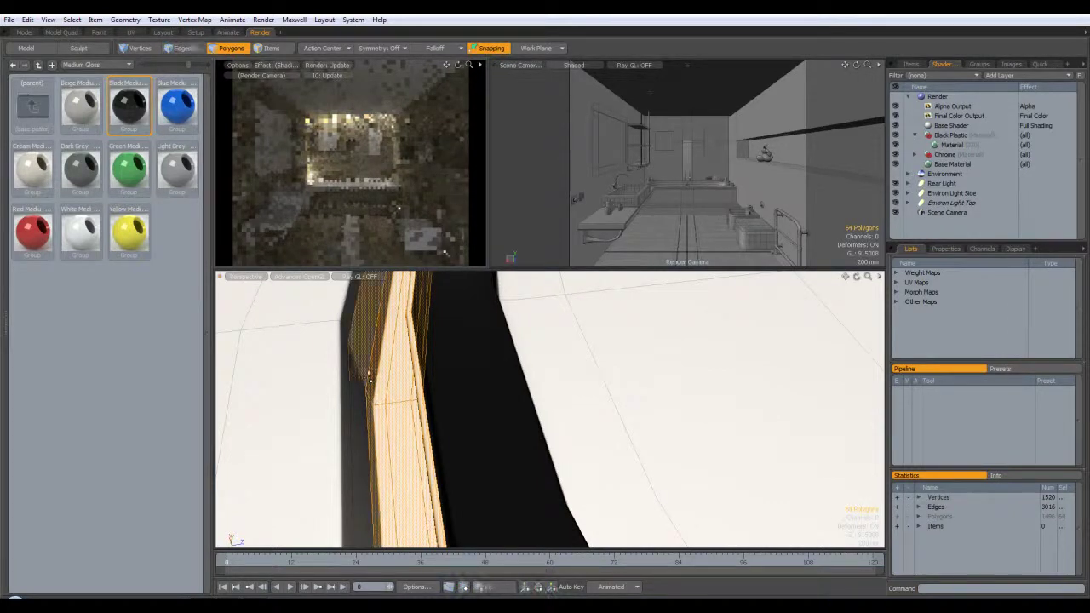
{"action": "left_click", "coordinate": [363, 382], "text": "shift"}
{"action": "left_click", "coordinate": [347, 336], "text": "shift"}
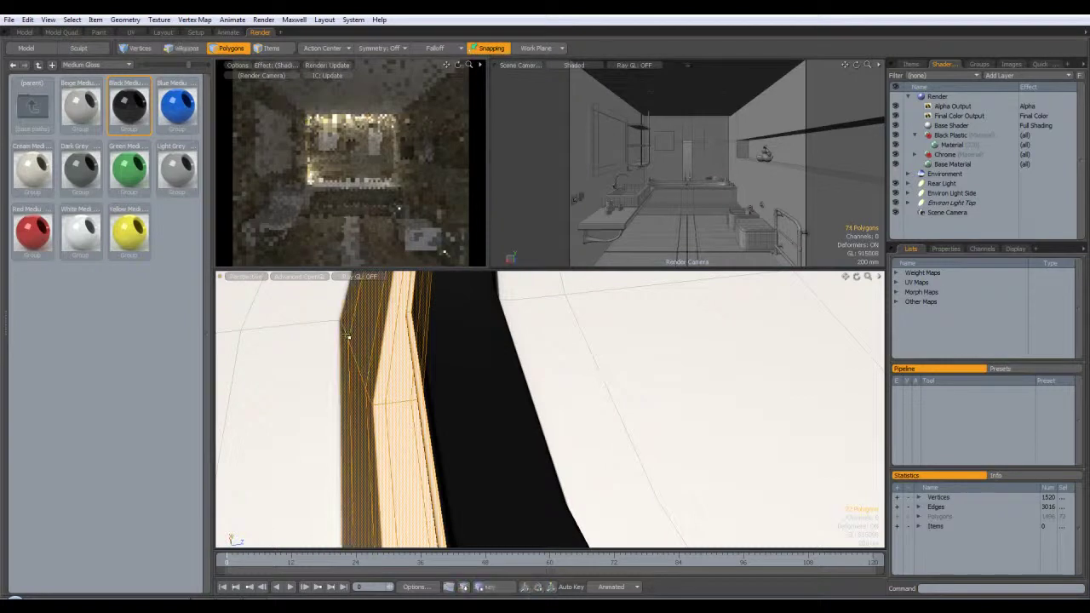
{"action": "left_click", "coordinate": [450, 391], "text": "shift"}
{"action": "left_click_drag", "start_coordinate": [449, 391], "coordinate": [524, 346], "text": "alt"}
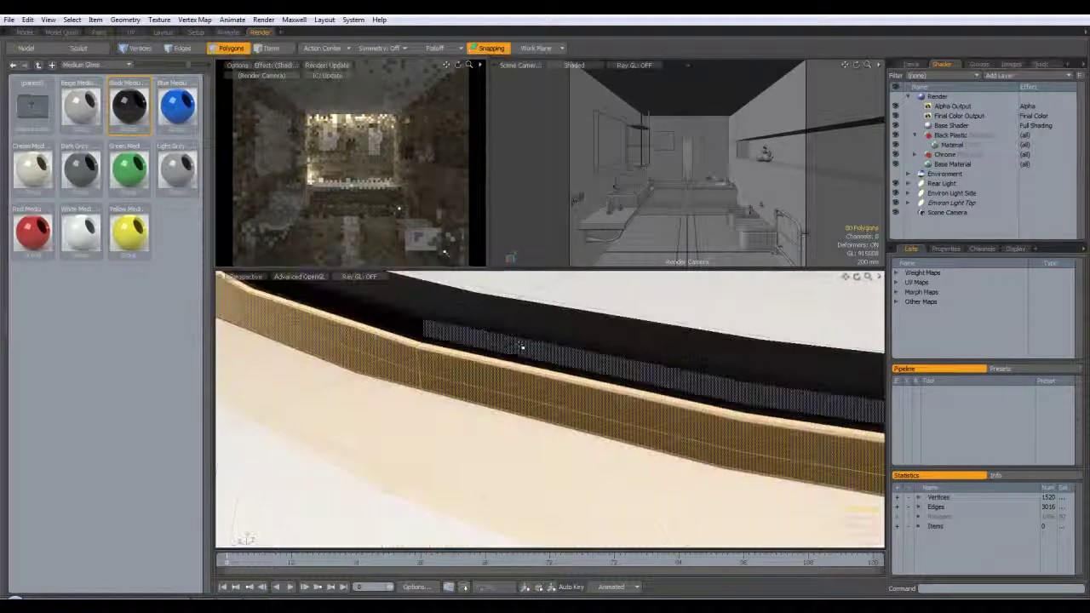
Assign the existing Black Rubber material to the selected outer band polygons on the bath tap's base
{"action": "key", "text": "m"}
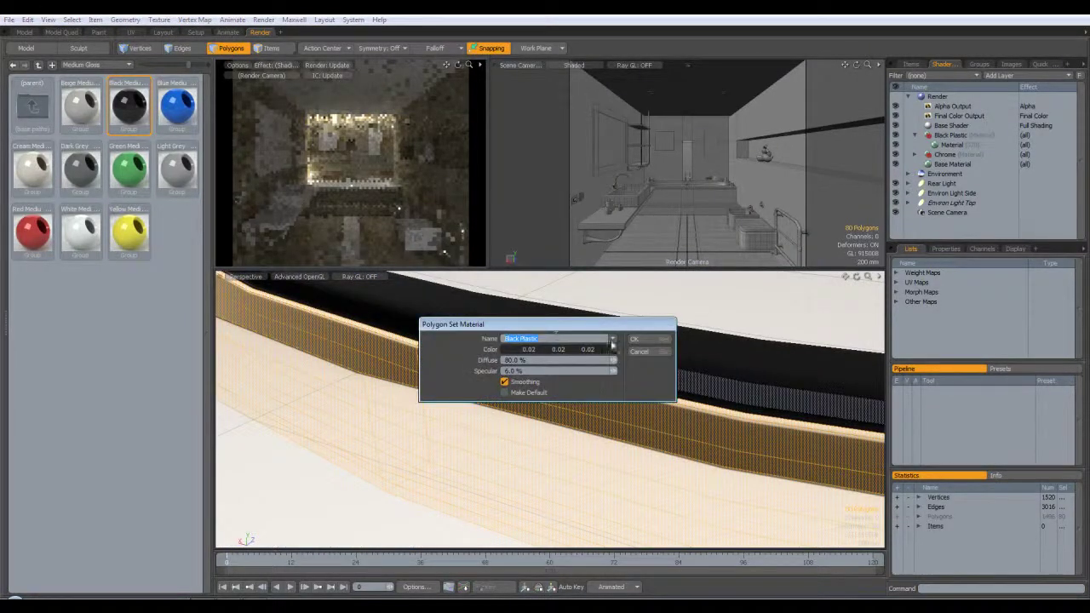
{"action": "left_click", "coordinate": [612, 342]}
{"action": "left_click", "coordinate": [629, 349]}
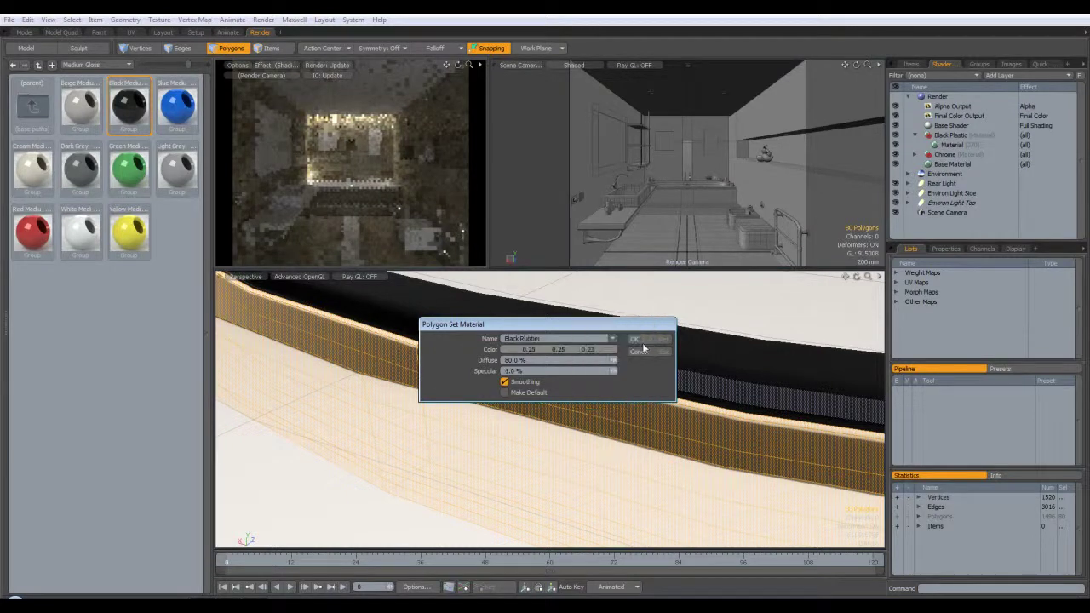
{"action": "left_click", "coordinate": [651, 341]}
{"action": "scroll", "coordinate": [645, 358], "scroll_direction": "down", "scroll_amount": 5}
{"action": "left_click_drag", "start_coordinate": [645, 358], "coordinate": [739, 455], "text": "alt"}
{"action": "scroll", "coordinate": [681, 439], "scroll_direction": "down", "scroll_amount": 5}
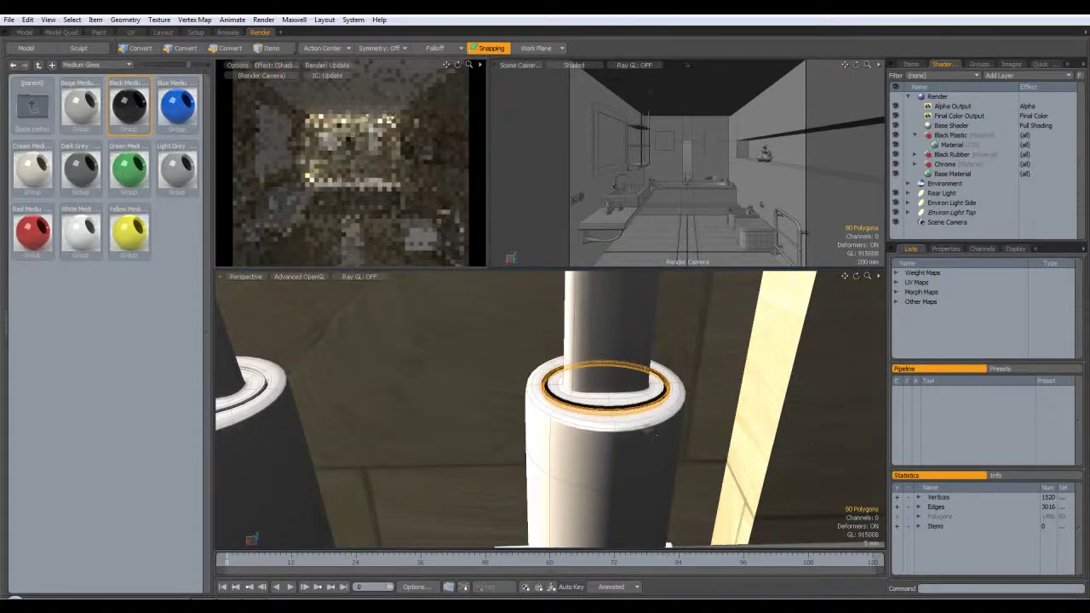
Delete the bath tap without the ring and seal materials, keeping the finished tap beside it
{"action": "scroll", "coordinate": [645, 416], "scroll_direction": "down", "scroll_amount": 3}
{"action": "left_click_drag", "start_coordinate": [607, 414], "coordinate": [546, 380], "text": "alt"}
{"action": "key", "text": "KP_1"}
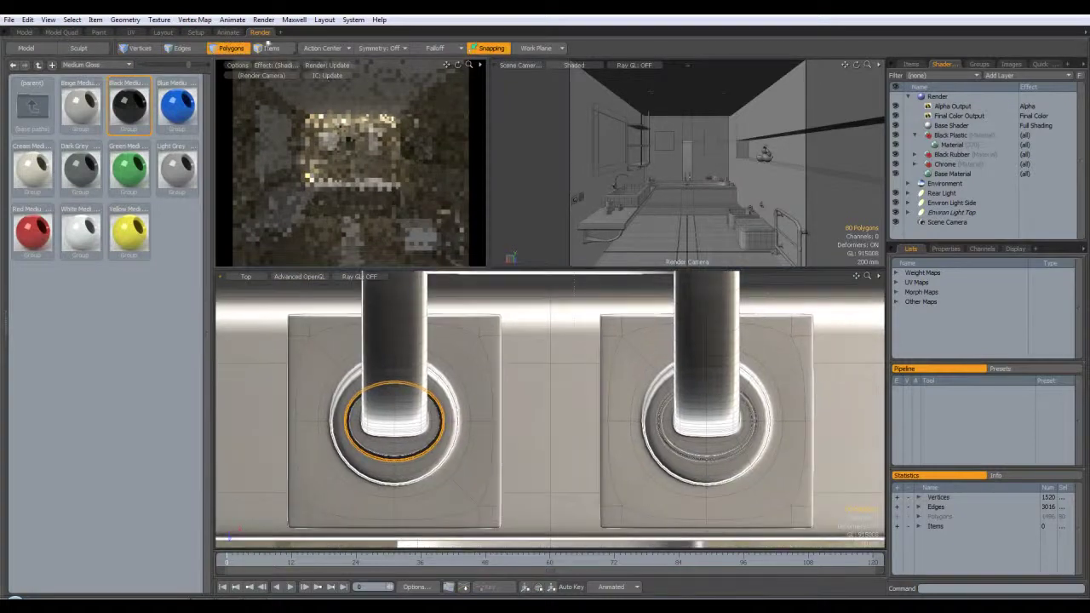
{"action": "key", "text": "]"}
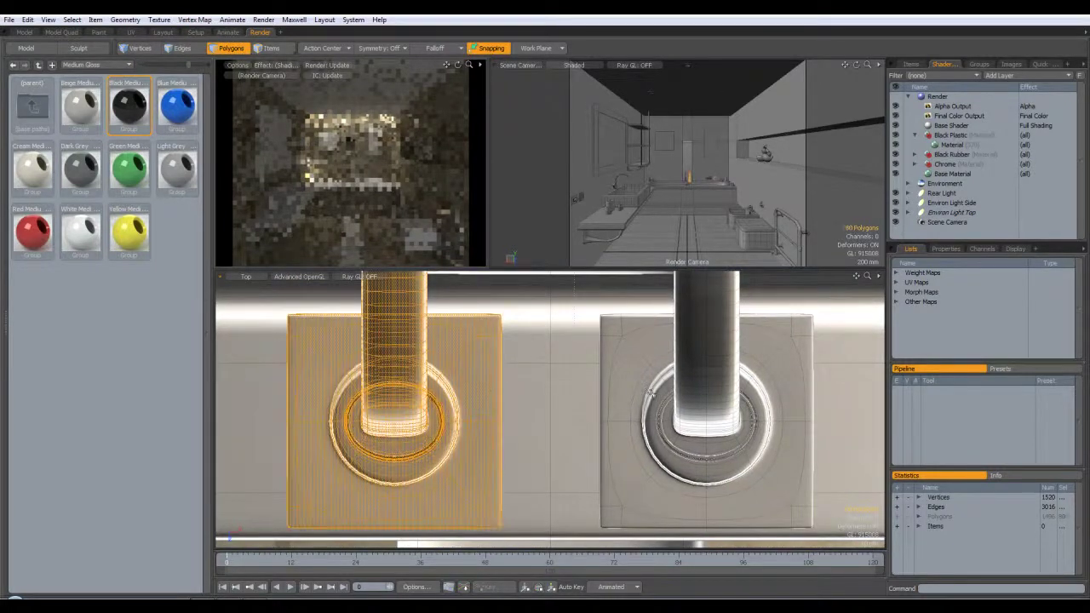
{"action": "key", "text": "["}
{"action": "scroll", "coordinate": [647, 384], "scroll_direction": "down", "scroll_amount": 2}
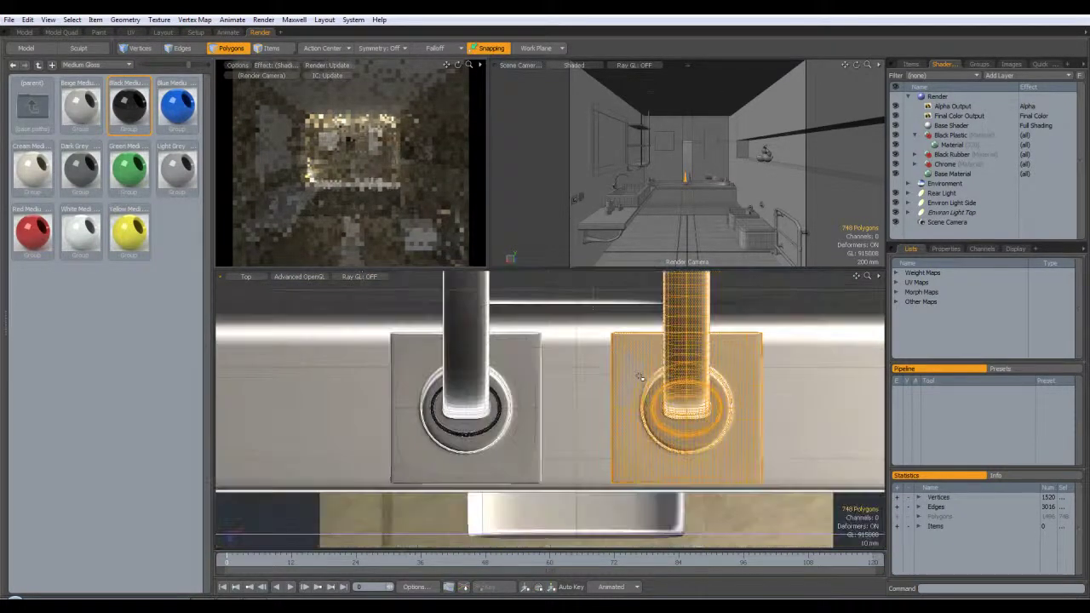
{"action": "key", "text": "Delete"}
Duplicate the finished bath tap and move the copy about 130.5 mm along X into the deleted tap's place
{"action": "key", "text": "["}
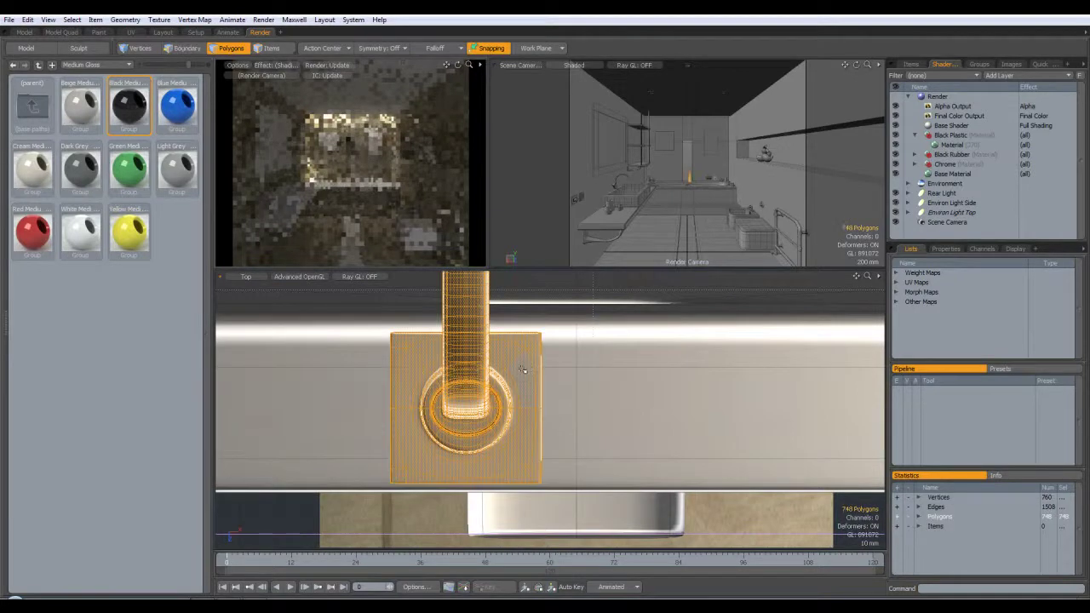
{"action": "key", "text": "y"}
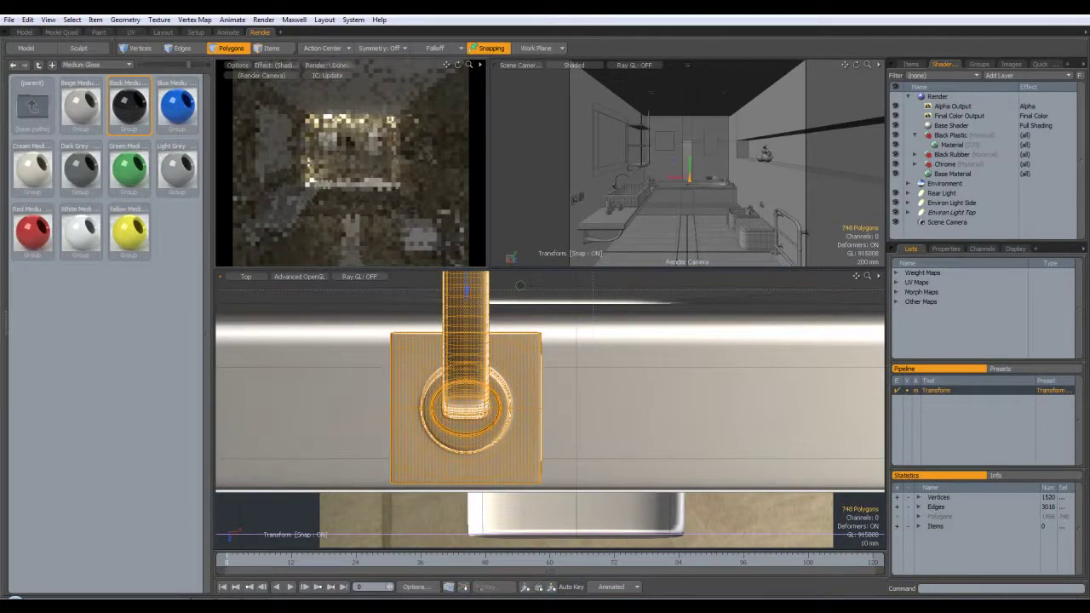
{"action": "left_click_drag", "start_coordinate": [585, 342], "coordinate": [533, 401], "text": "alt"}
{"action": "left_click_drag", "start_coordinate": [468, 343], "coordinate": [689, 344]}
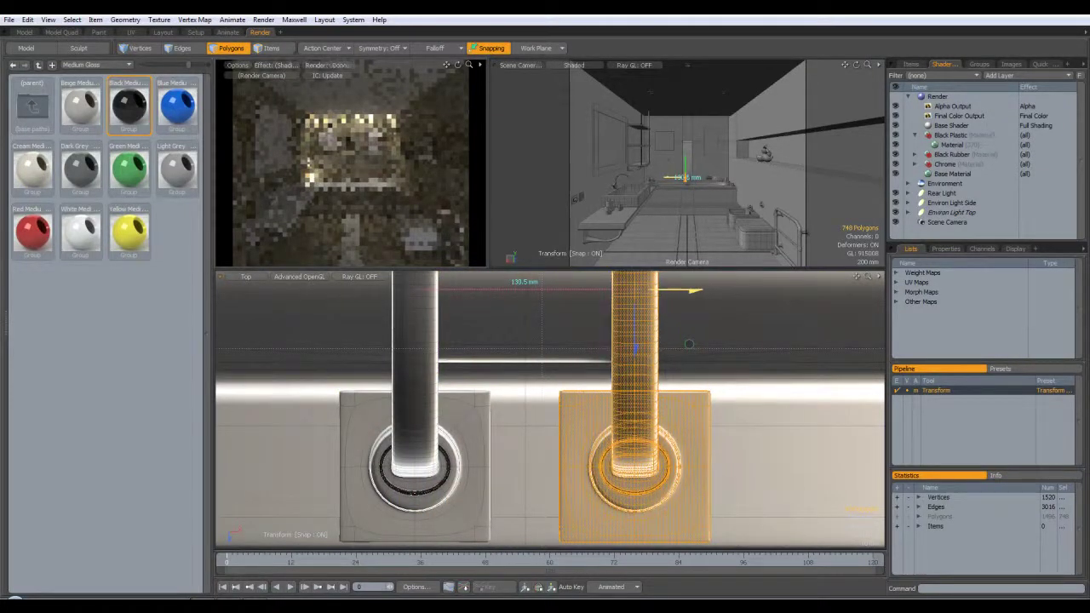
{"action": "key", "text": "space"}
{"action": "left_click", "coordinate": [754, 383]}
Select all connected polygons of the round drain fitting in the Bath item
{"action": "key", "text": "ctrl+space"}
{"action": "left_click", "coordinate": [780, 371]}
{"action": "left_click_drag", "start_coordinate": [769, 377], "coordinate": [733, 399], "text": "alt"}
{"action": "scroll", "coordinate": [733, 399], "scroll_direction": "down", "scroll_amount": 5}
{"action": "left_click_drag", "start_coordinate": [646, 401], "coordinate": [228, 477], "text": "alt"}
{"action": "scroll", "coordinate": [628, 375], "scroll_direction": "up", "scroll_amount": 5}
{"action": "left_click_drag", "start_coordinate": [628, 375], "coordinate": [570, 344], "text": "alt"}
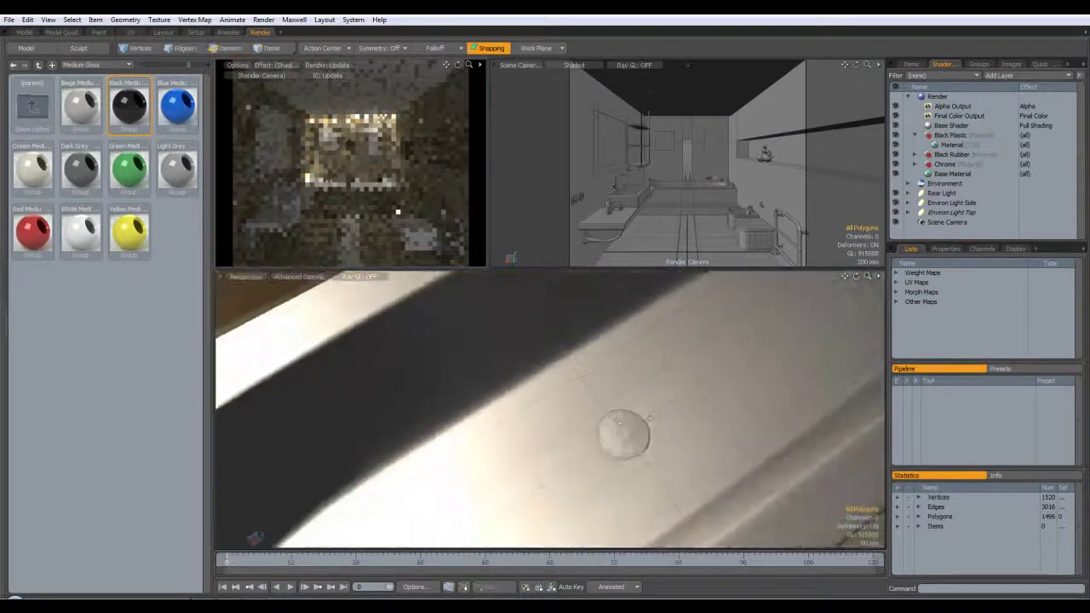
{"action": "left_click", "coordinate": [271, 48]}
{"action": "left_click", "coordinate": [586, 404]}
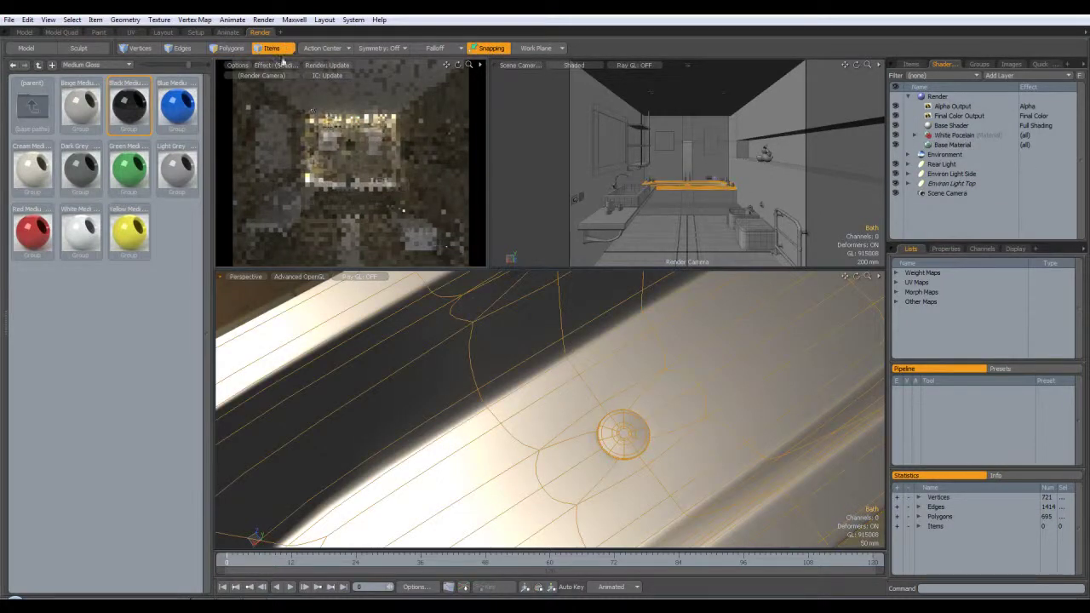
{"action": "left_click", "coordinate": [232, 49]}
{"action": "double_click", "coordinate": [622, 443]}
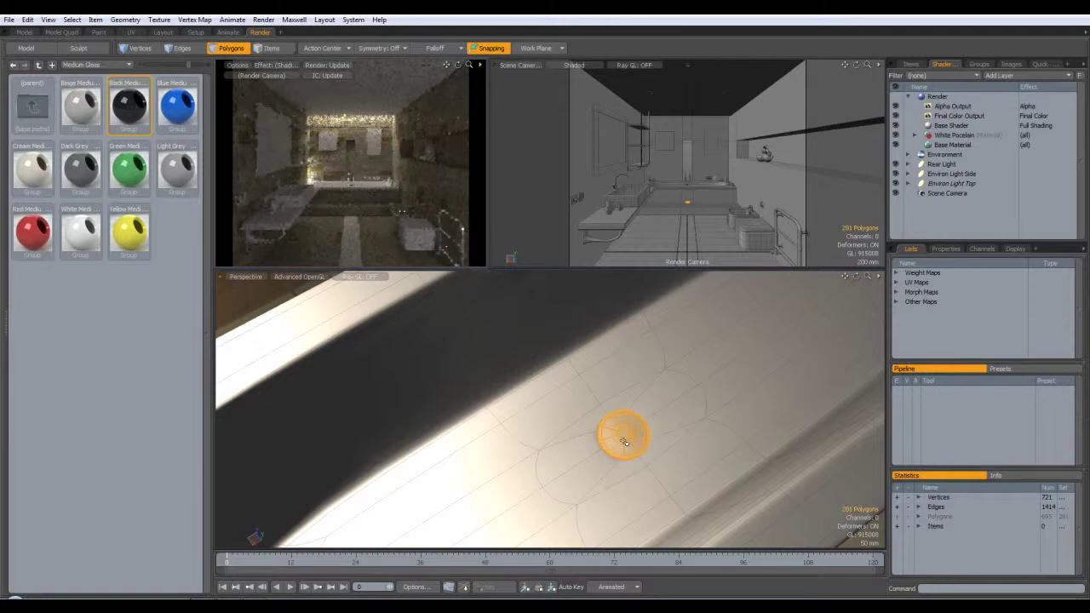
Assign the existing Chrome material to the selected drain fitting polygons
{"action": "key", "text": "m"}
{"action": "left_click", "coordinate": [613, 337]}
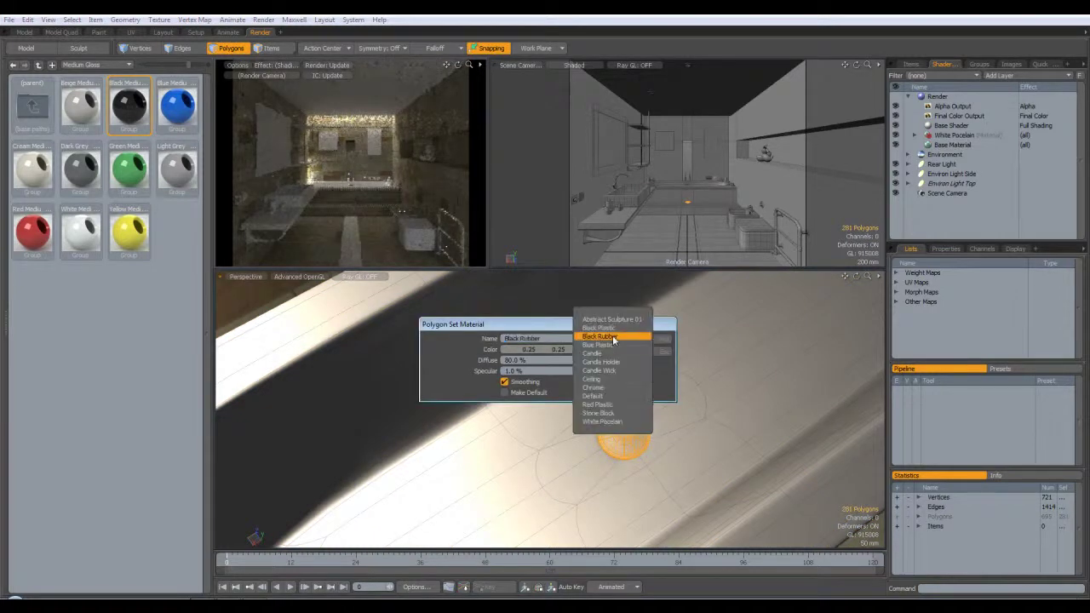
{"action": "left_click", "coordinate": [596, 388]}
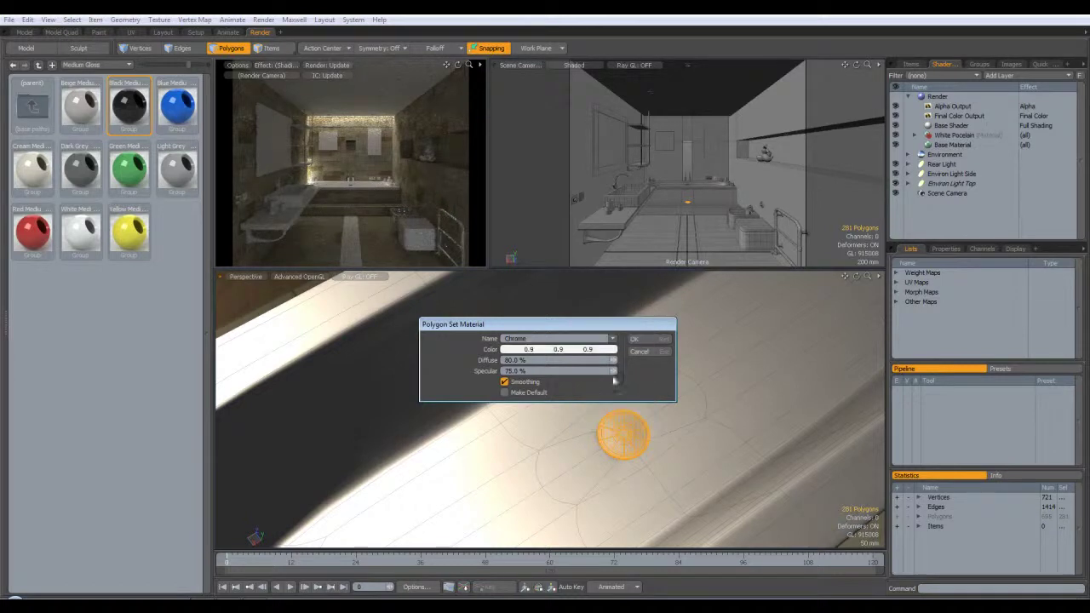
{"action": "left_click", "coordinate": [635, 340]}
Select the bright side-wall polygon loop and its adjoining edge loop on the seal beneath the drain fitting's cap
{"action": "left_click_drag", "start_coordinate": [636, 452], "coordinate": [615, 395], "text": "alt"}
{"action": "scroll", "coordinate": [609, 394], "scroll_direction": "up", "scroll_amount": 2}
{"action": "left_click", "coordinate": [631, 390]}
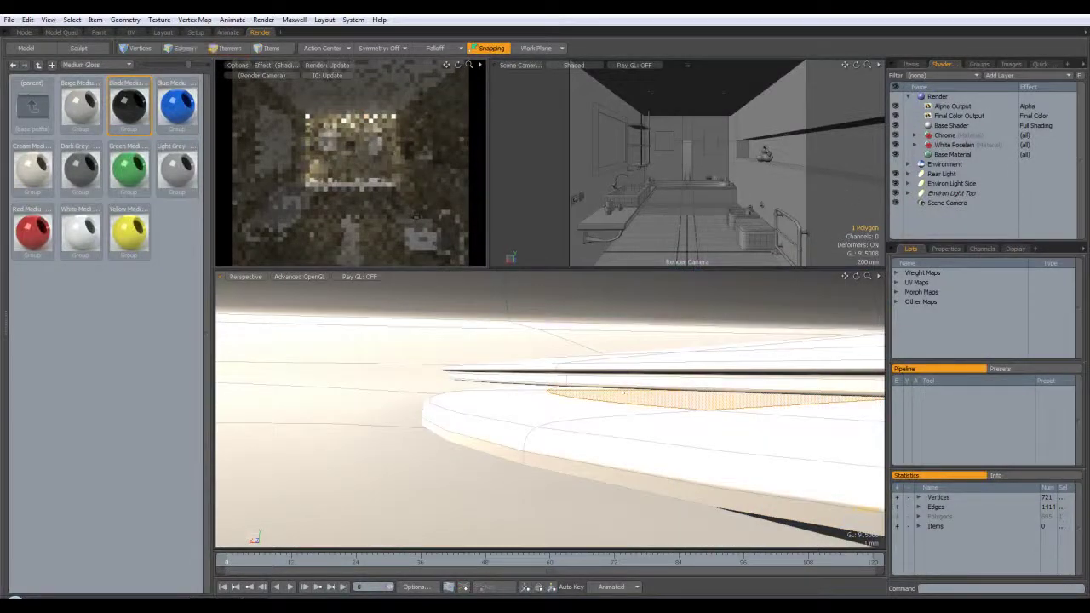
{"action": "left_click_drag", "start_coordinate": [759, 334], "coordinate": [864, 236], "text": "alt"}
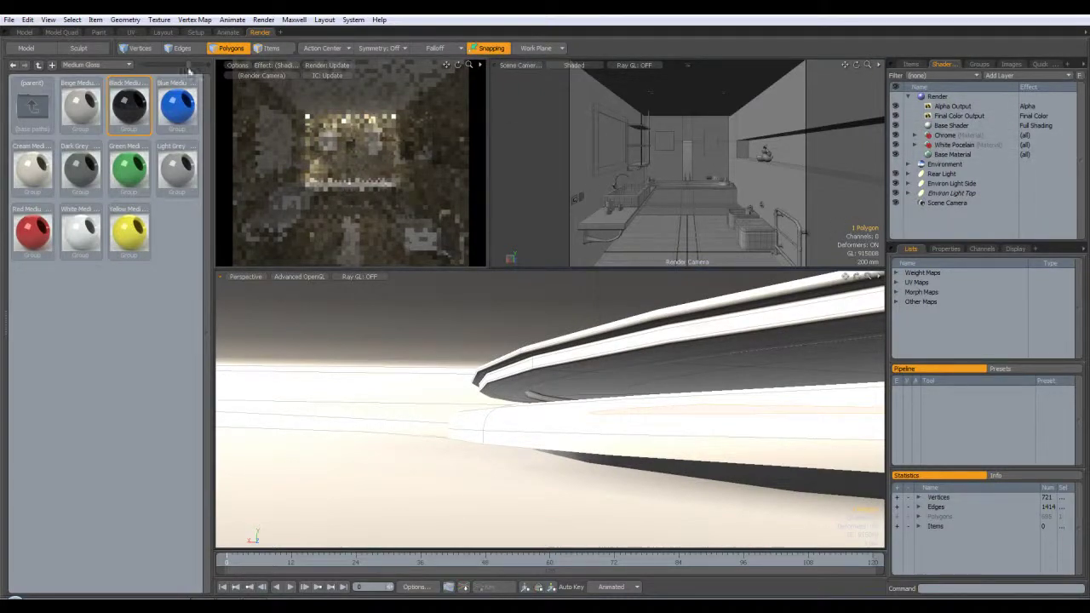
{"action": "left_click_drag", "start_coordinate": [713, 360], "coordinate": [584, 366], "text": "alt"}
{"action": "left_click", "coordinate": [607, 321]}
{"action": "left_click", "coordinate": [486, 371], "text": "shift"}
{"action": "key", "text": "l"}
{"action": "left_click", "coordinate": [479, 381], "text": "shift"}
{"action": "left_click", "coordinate": [509, 375], "text": "shift"}
{"action": "key", "text": "l"}
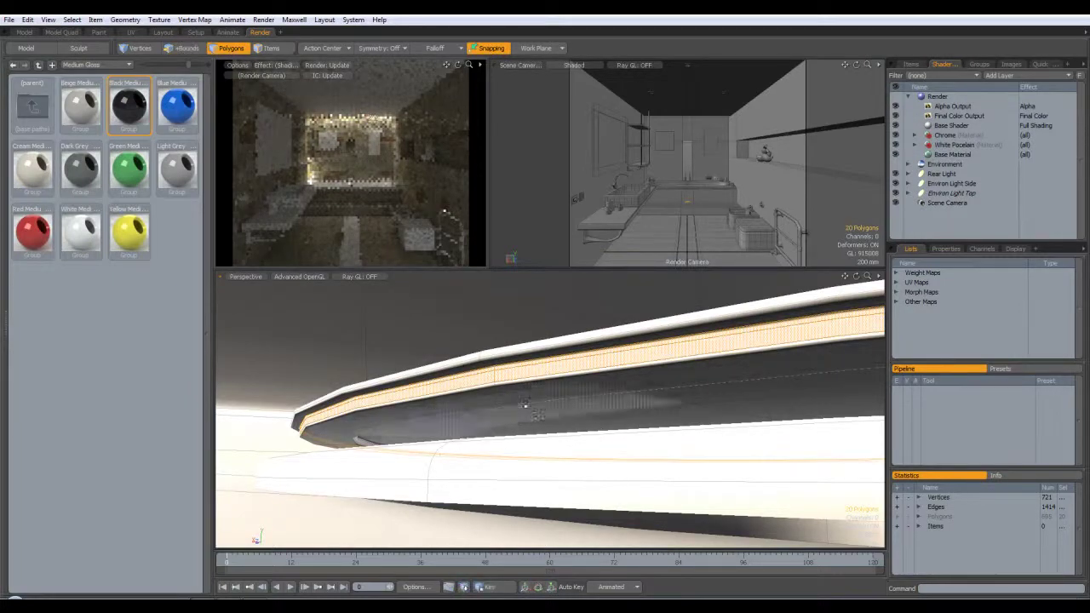
{"action": "left_click", "coordinate": [494, 390], "text": "shift"}
{"action": "key", "text": "l"}
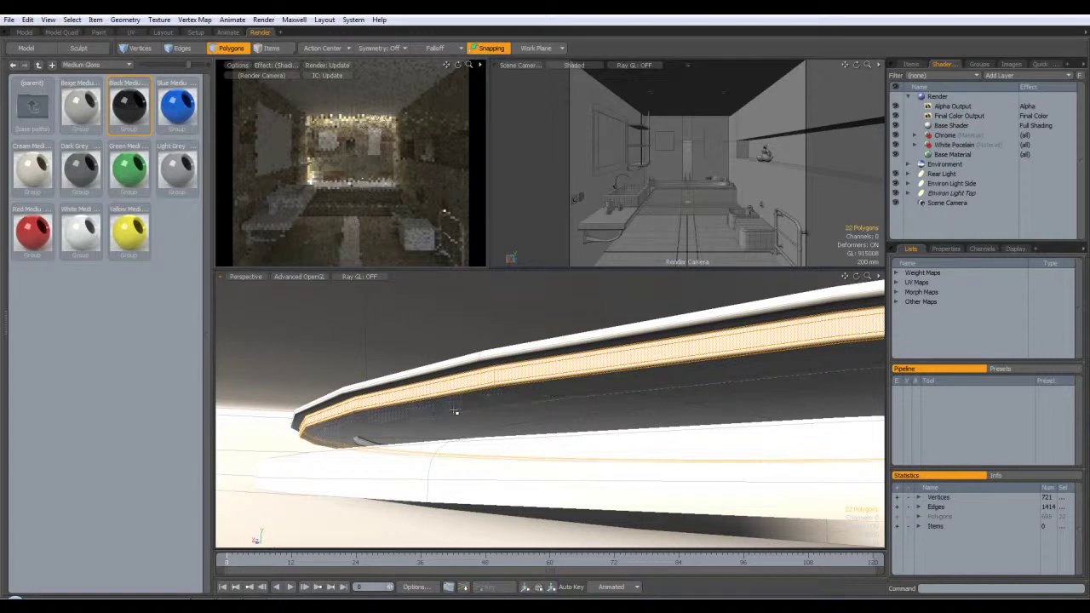
Add the seal's underside polygon loops, down to its inner edge, to the selection
{"action": "scroll", "coordinate": [471, 414], "scroll_direction": "up", "scroll_amount": 2}
{"action": "left_click", "coordinate": [535, 371], "text": "shift"}
{"action": "left_click", "coordinate": [515, 379], "text": "shift"}
{"action": "key", "text": "l"}
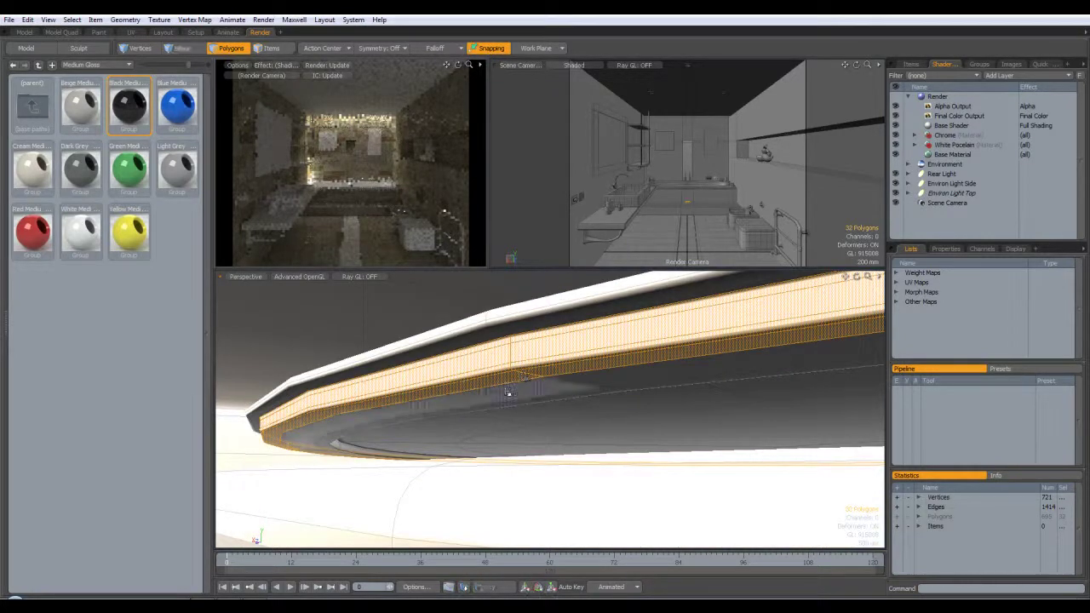
{"action": "left_click", "coordinate": [577, 380], "text": "shift"}
{"action": "left_click", "coordinate": [555, 389], "text": "shift"}
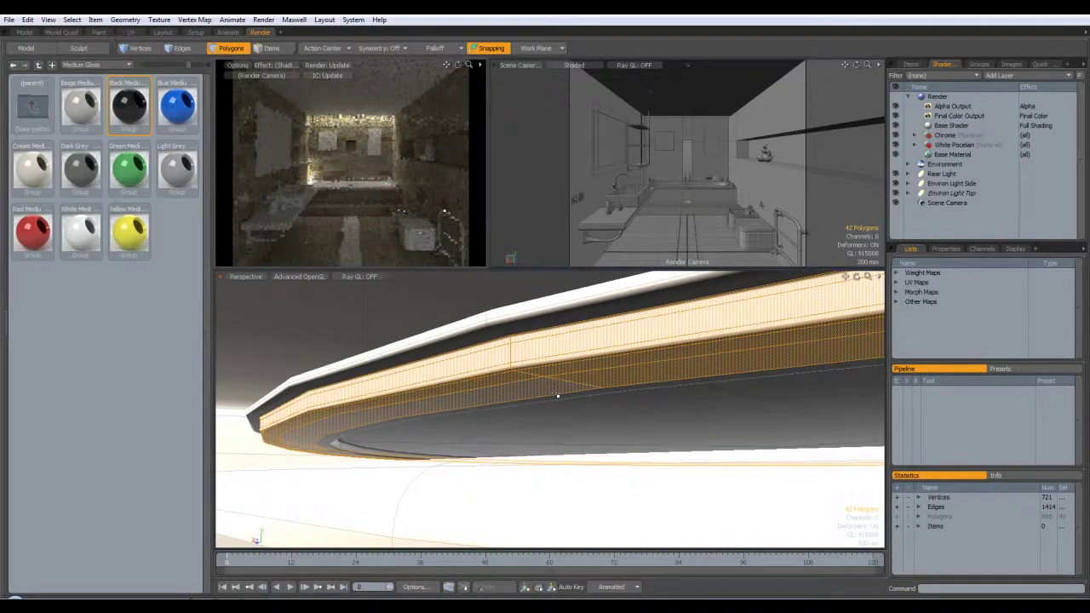
{"action": "key", "text": "l"}
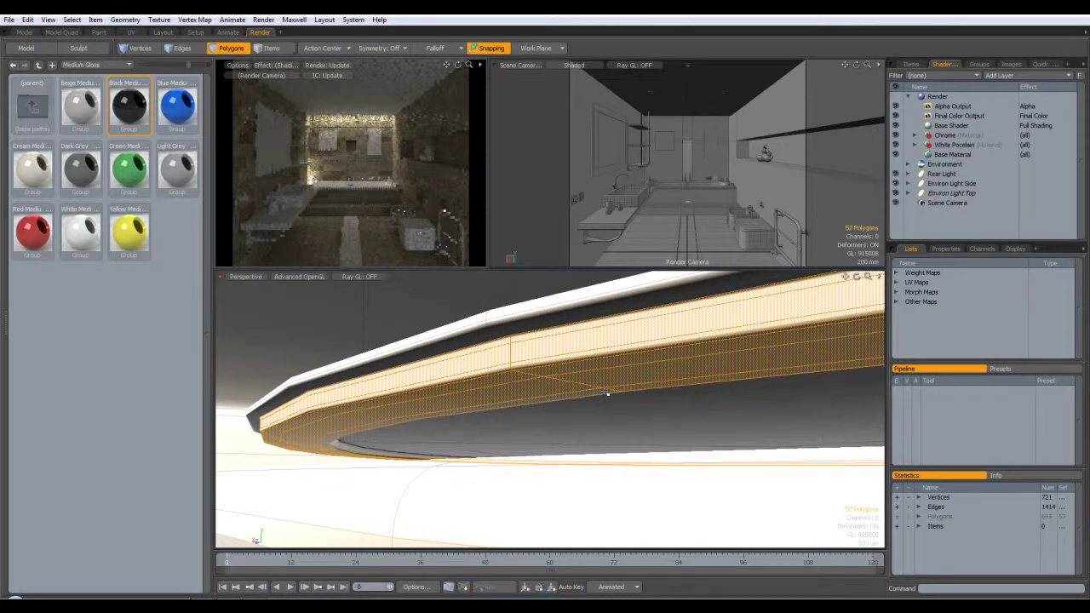
Add the remaining polygon loops around the drain fitting's seal to the selection
{"action": "left_click_drag", "start_coordinate": [707, 424], "coordinate": [571, 383], "text": "alt"}
{"action": "left_click", "coordinate": [570, 383], "text": "shift"}
{"action": "left_click", "coordinate": [562, 382], "text": "shift"}
{"action": "key", "text": "l"}
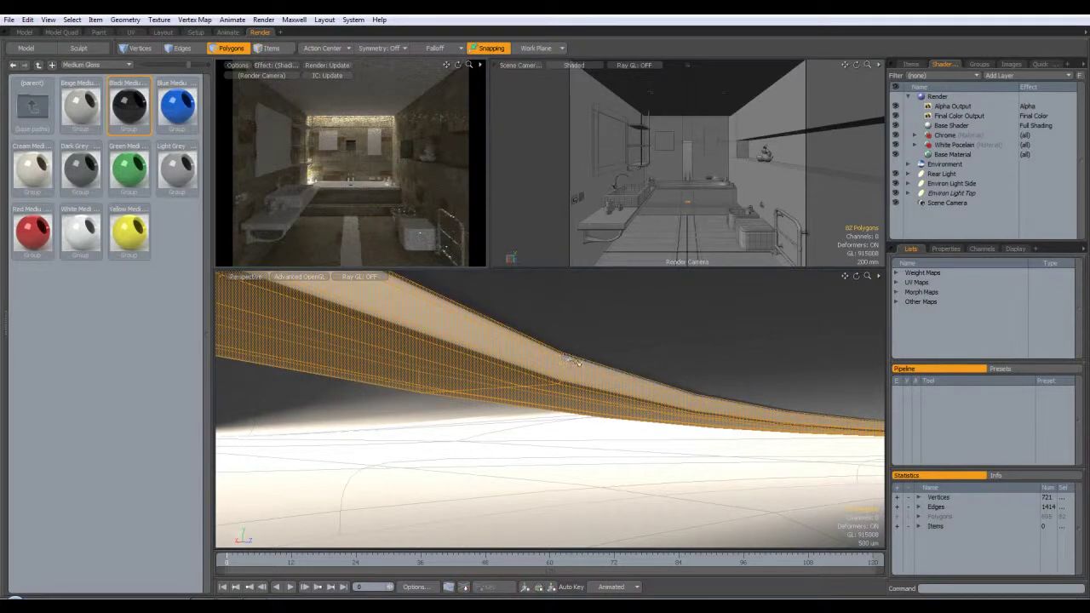
Try the existing Black Rubber material on the selected drain seal polygons and undo the assignment
{"action": "key", "text": "m"}
{"action": "left_click", "coordinate": [613, 339]}
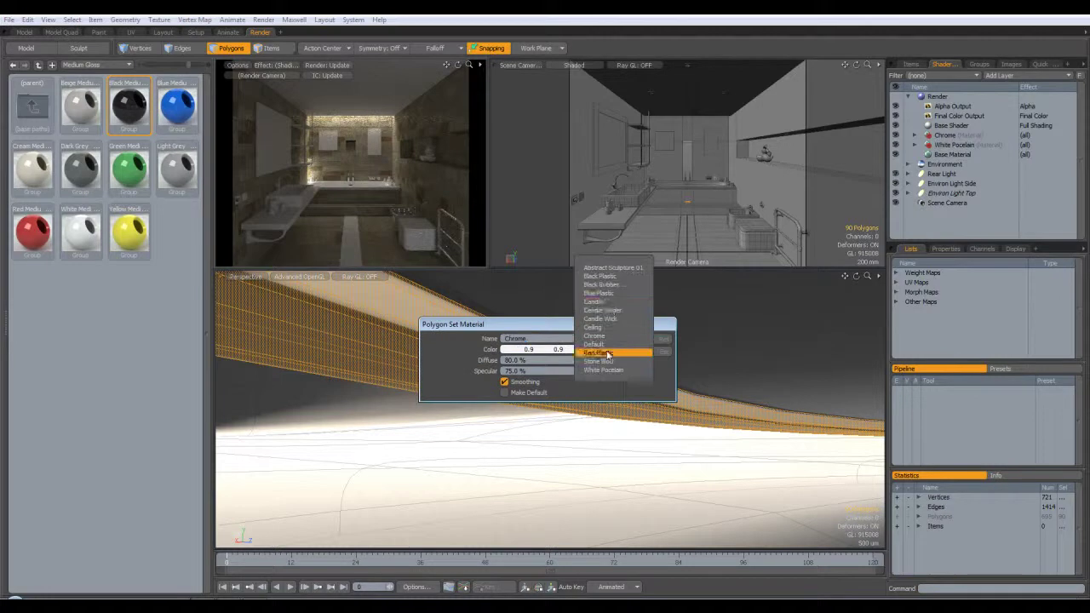
{"action": "left_click", "coordinate": [617, 287]}
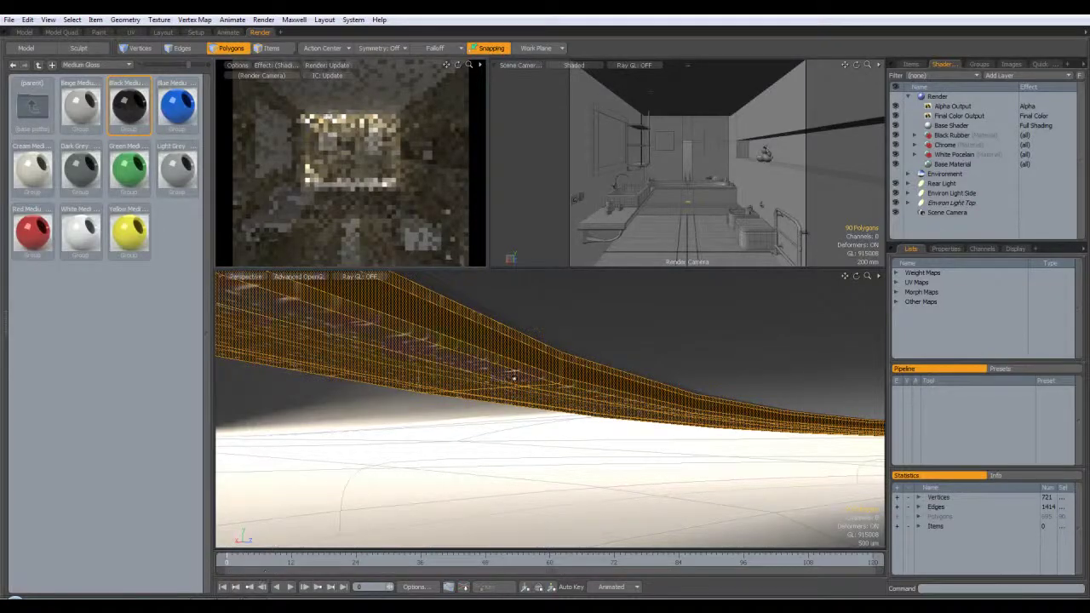
{"action": "mouse_move", "coordinate": [511, 377]}
{"action": "left_mouse_down", "text": "alt"}
{"action": "mouse_move", "coordinate": [483, 378]}
{"action": "mouse_move", "coordinate": [508, 372]}
{"action": "mouse_move", "coordinate": [497, 373]}
{"action": "left_mouse_up", "text": "alt"}
{"action": "key", "text": "ctrl+z"}
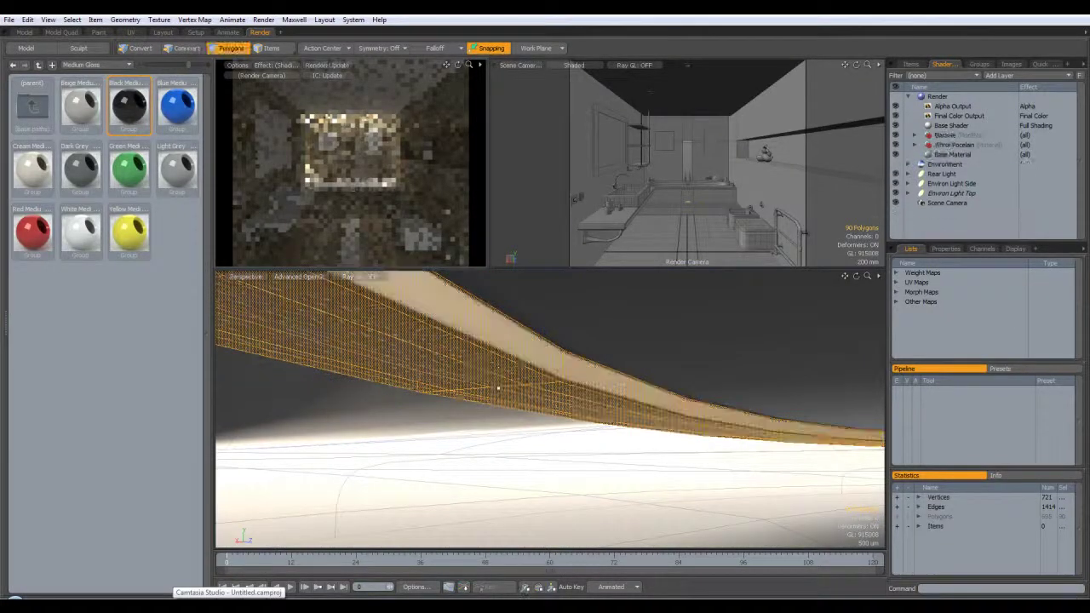
Reassign Black Rubber to the drain seal polygons and inspect the material's pattern up close
{"action": "key", "text": "m"}
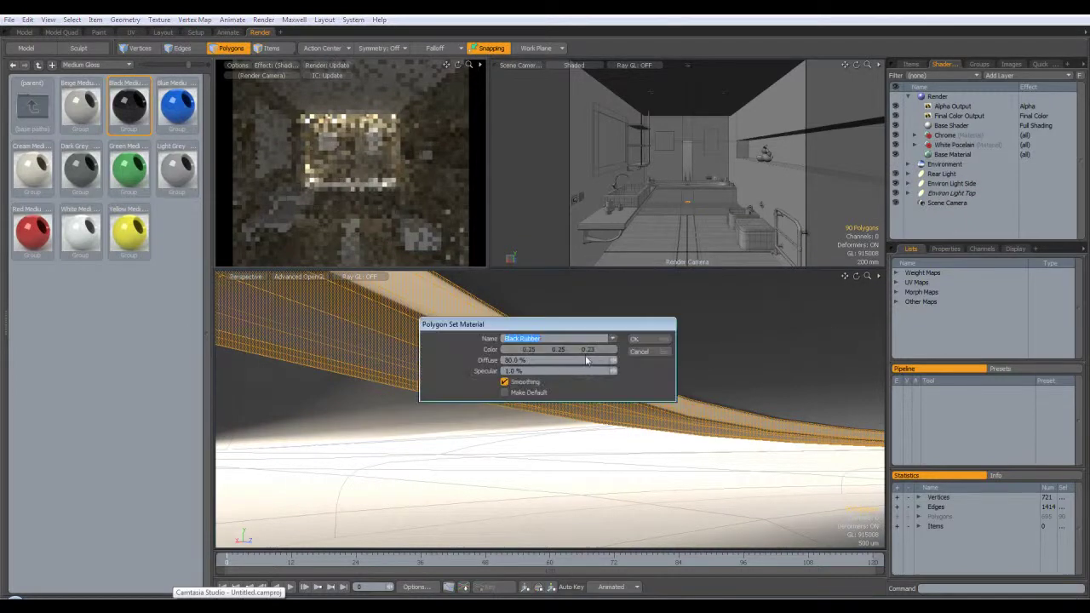
{"action": "left_click", "coordinate": [635, 340]}
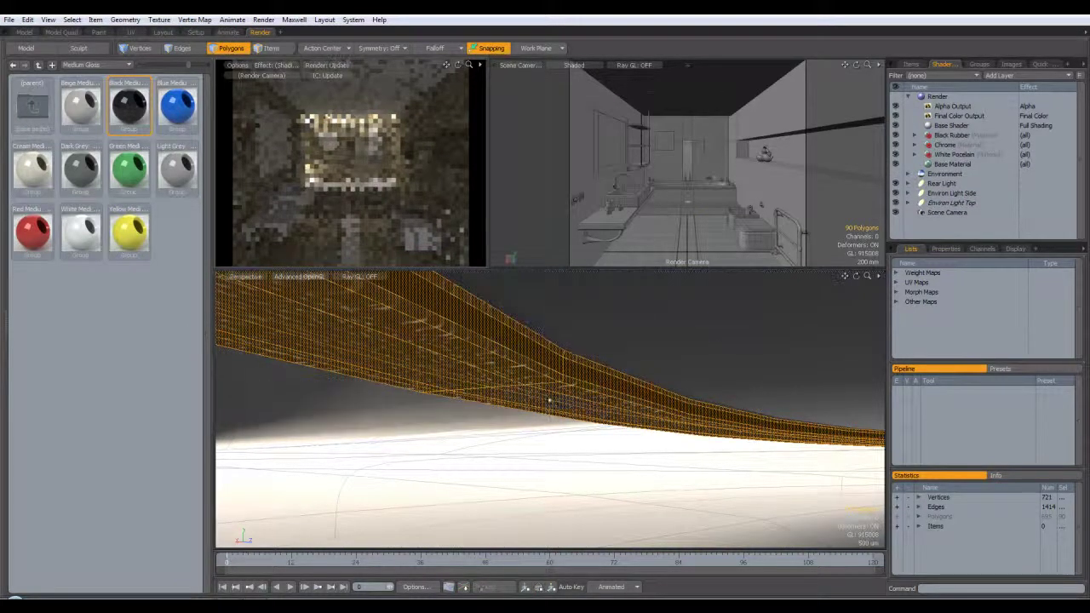
{"action": "left_click_drag", "start_coordinate": [569, 414], "coordinate": [693, 375], "text": "alt"}
{"action": "left_click_drag", "start_coordinate": [614, 378], "coordinate": [668, 381]}
{"action": "left_click_drag", "start_coordinate": [723, 403], "coordinate": [753, 362], "text": "alt"}
Examine the rough_bump and Gradient layers of Black Rubber and how the material looks on the drain seal
{"action": "left_click", "coordinate": [915, 136]}
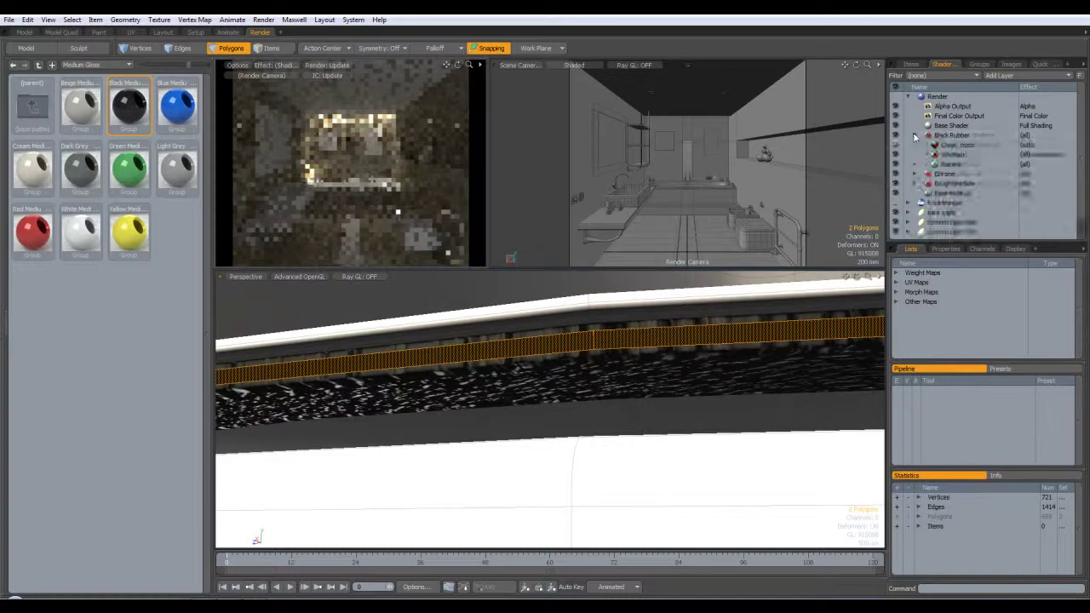
{"action": "left_click", "coordinate": [952, 149]}
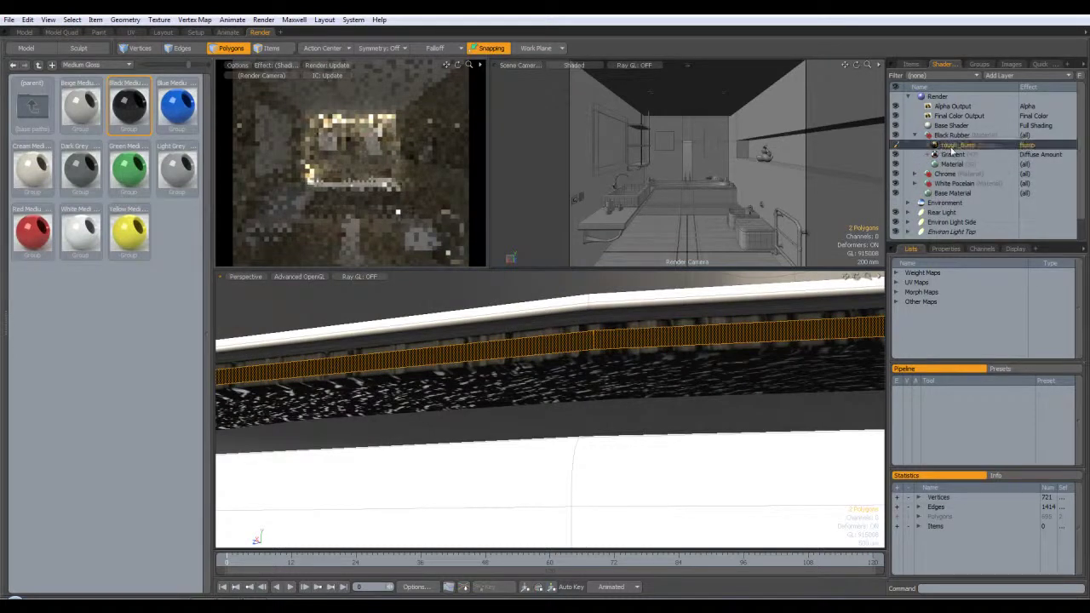
{"action": "left_click", "coordinate": [734, 352]}
{"action": "scroll", "coordinate": [758, 364], "scroll_direction": "down", "scroll_amount": 5}
{"action": "left_click_drag", "start_coordinate": [734, 399], "coordinate": [674, 364], "text": "alt"}
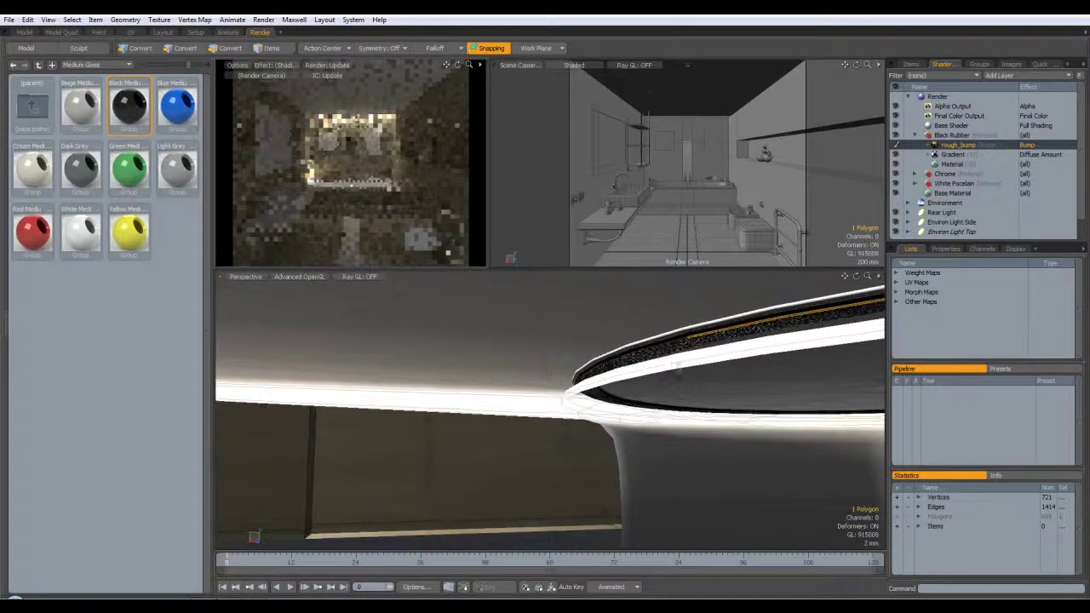
{"action": "left_click", "coordinate": [959, 155]}
{"action": "left_click_drag", "start_coordinate": [764, 342], "coordinate": [699, 347], "text": "alt"}
Undo the recent selection changes and the Black Rubber assignment on the drain seal
{"action": "key", "text": "ctrl+z"}
{"action": "key", "text": "ctrl+z"}
{"action": "key", "text": "ctrl+z"}
{"action": "key", "text": "ctrl+z"}
{"action": "key", "text": "ctrl+z"}
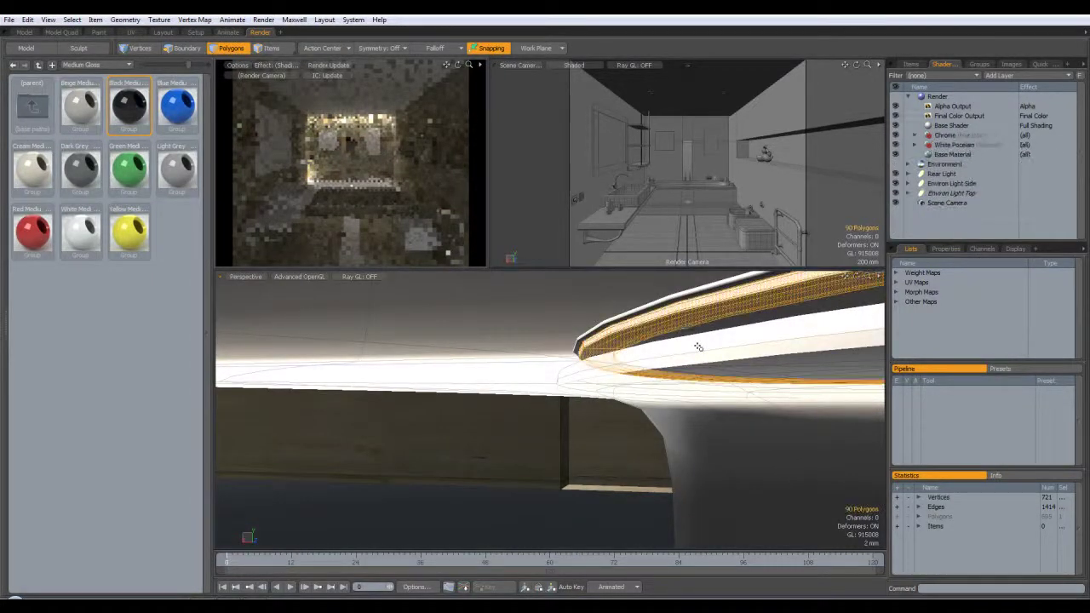
Try the existing Red Plastic material on the selected drain seal polygons
{"action": "left_click_drag", "start_coordinate": [823, 263], "coordinate": [808, 270], "text": "alt"}
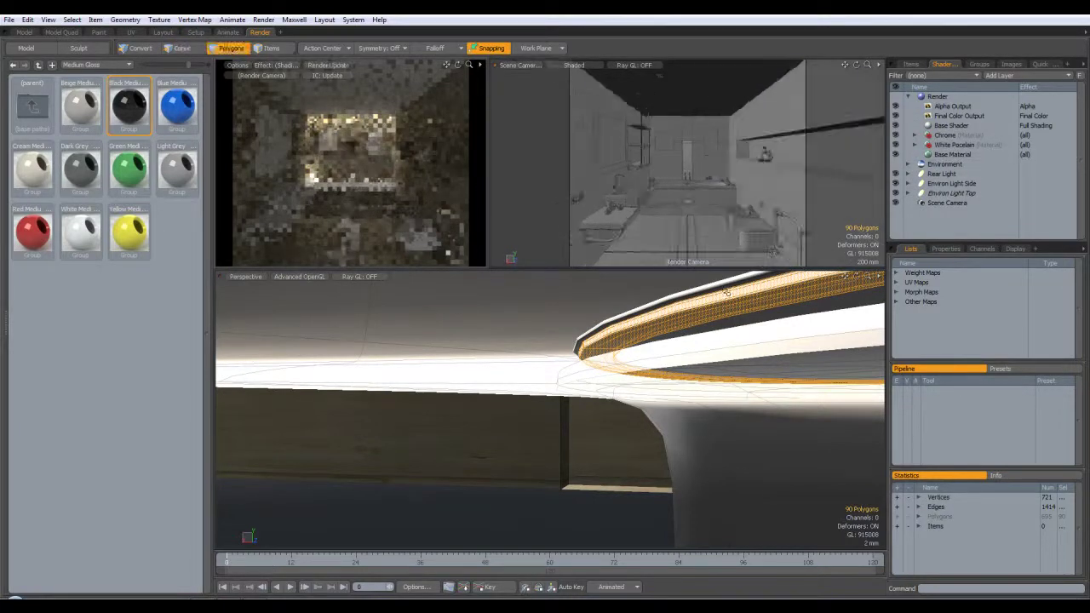
{"action": "key", "text": "m"}
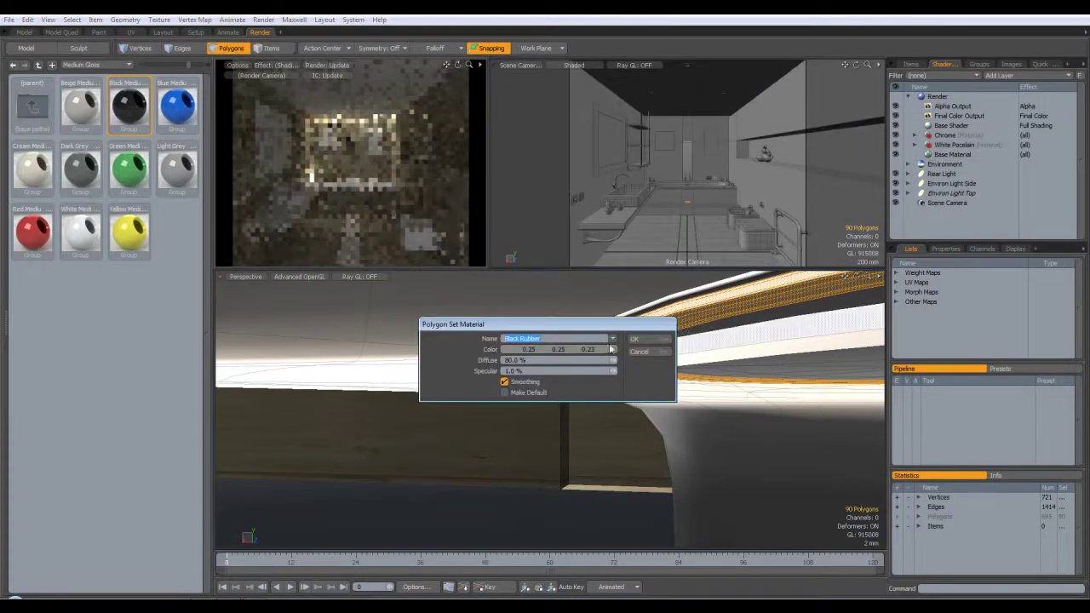
{"action": "left_click", "coordinate": [610, 340]}
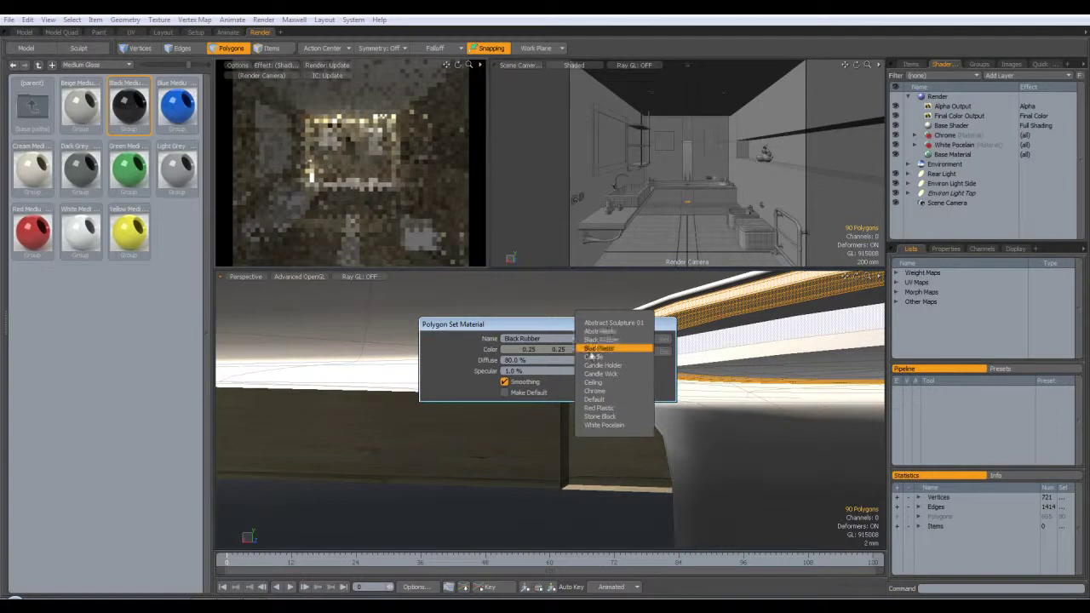
{"action": "left_click", "coordinate": [607, 409]}
{"action": "left_click", "coordinate": [656, 341]}
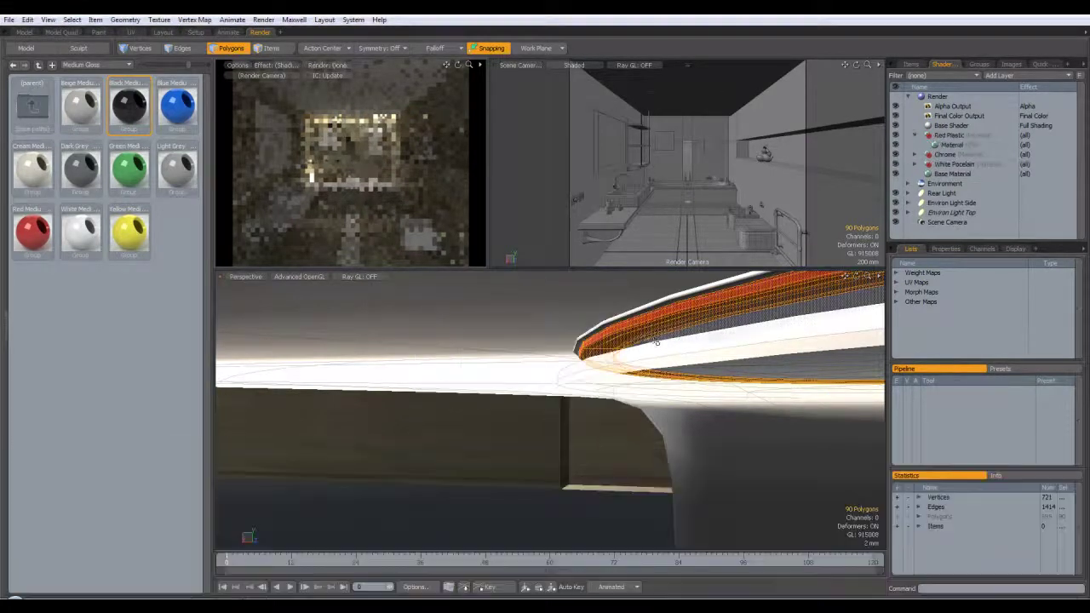
Assign the existing Black Rubber material to the selected drain seal polygons
{"action": "key", "text": "m"}
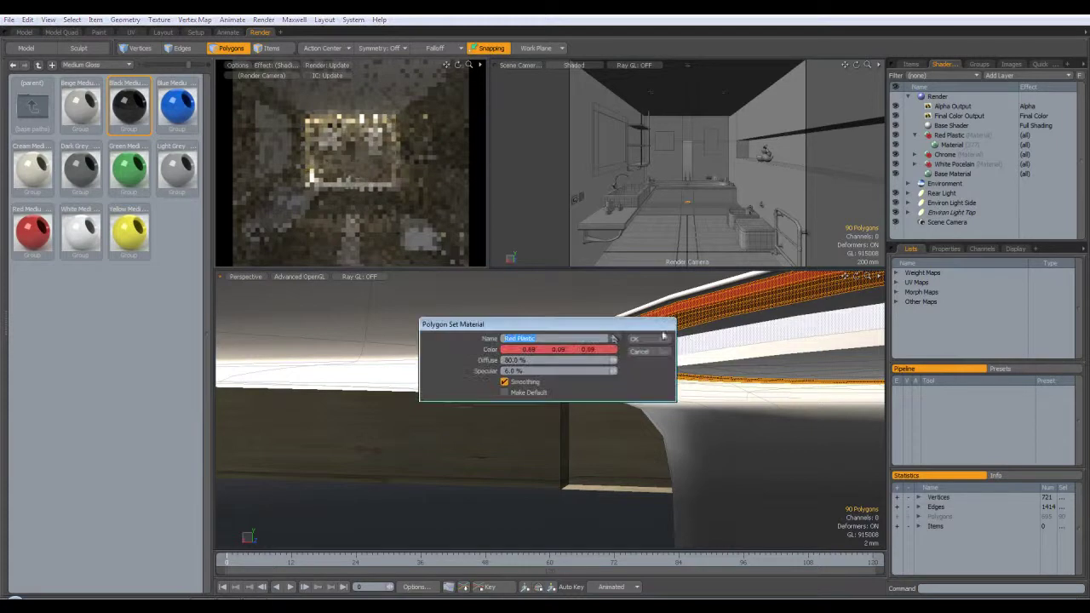
{"action": "left_click", "coordinate": [610, 340]}
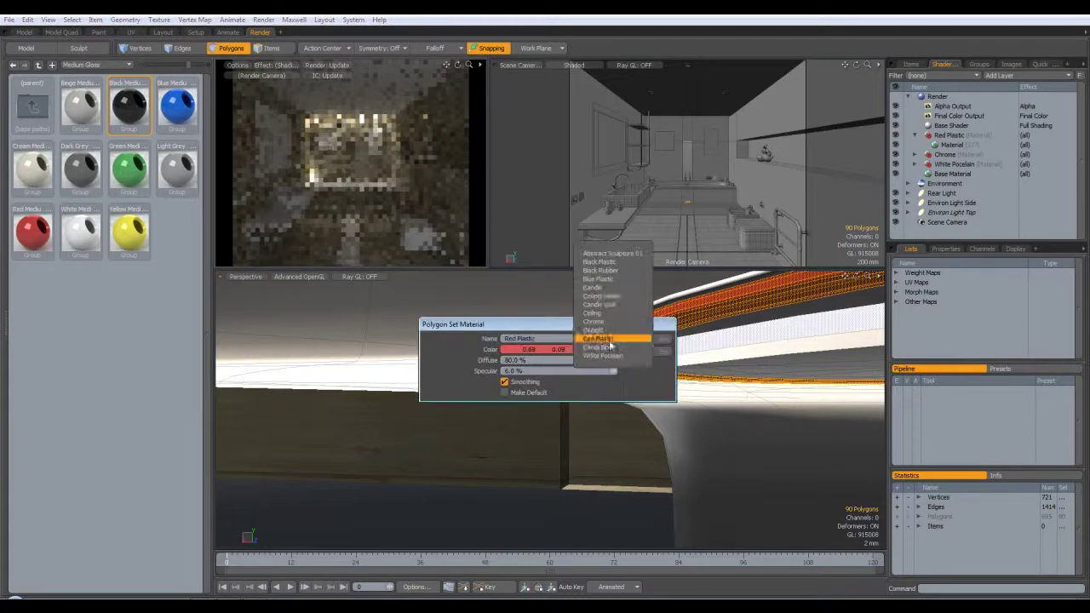
{"action": "left_click", "coordinate": [618, 274]}
{"action": "left_click", "coordinate": [657, 344]}
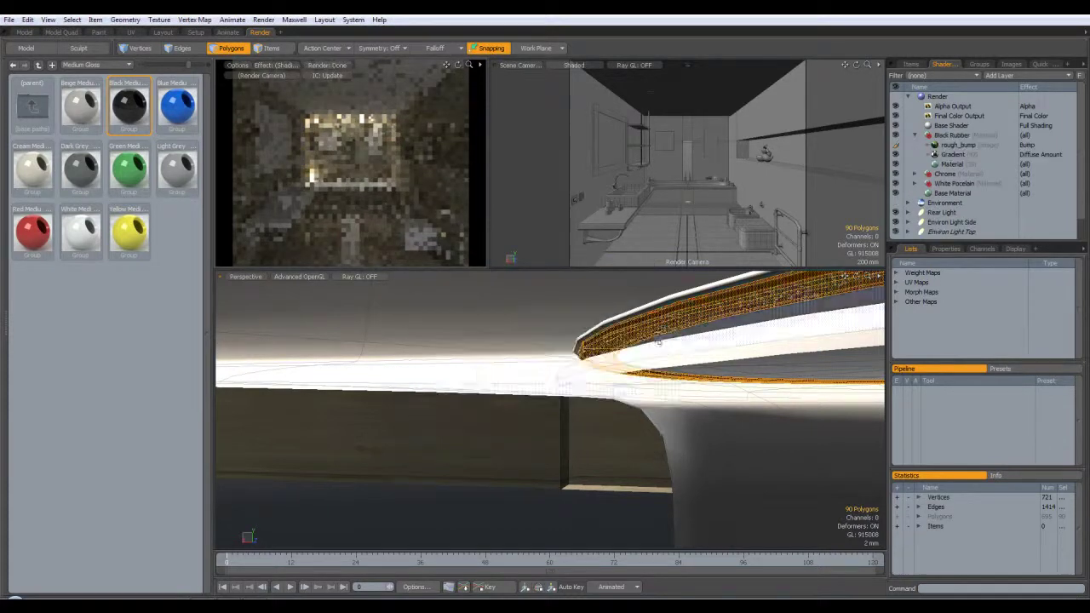
Collapse the Black Rubber material group in the shader tree
{"action": "left_click_drag", "start_coordinate": [656, 347], "coordinate": [729, 412], "text": "alt"}
{"action": "scroll", "coordinate": [718, 402], "scroll_direction": "down", "scroll_amount": 3}
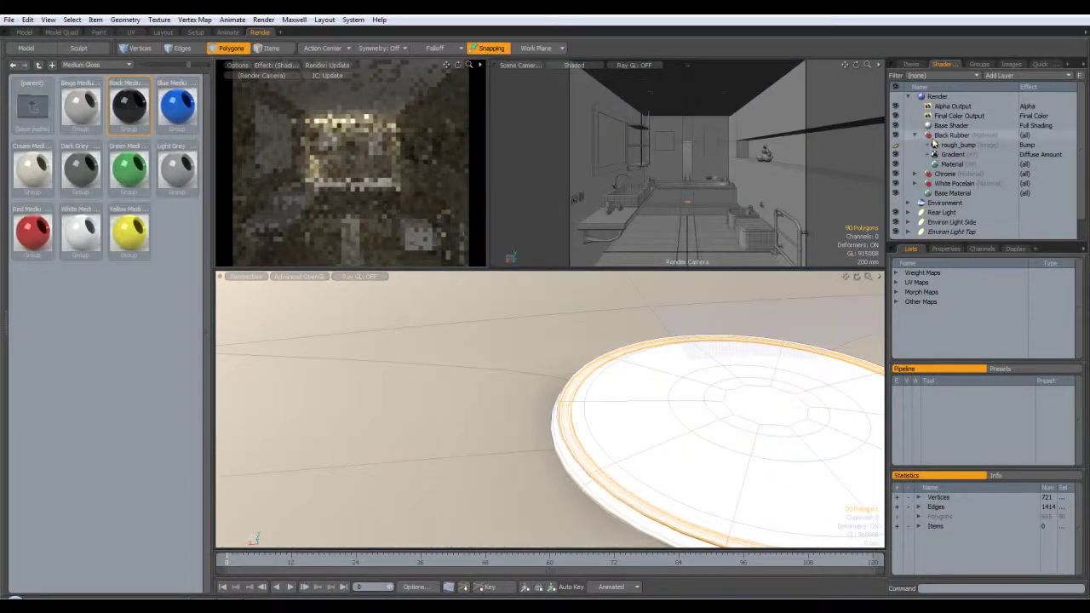
{"action": "left_click", "coordinate": [915, 136]}
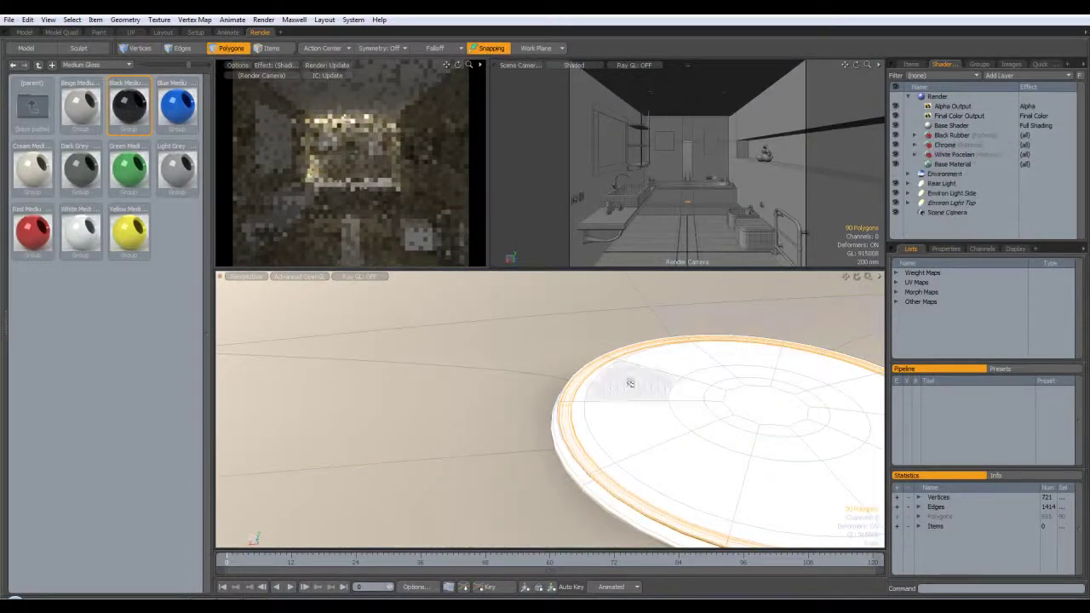
Select the SinkBenchHardware item and assign the existing Chrome material to it
{"action": "scroll", "coordinate": [733, 407], "scroll_direction": "down", "scroll_amount": 4}
{"action": "left_click_drag", "start_coordinate": [665, 398], "coordinate": [579, 451], "text": "alt"}
{"action": "scroll", "coordinate": [713, 386], "scroll_direction": "down", "scroll_amount": 5}
{"action": "left_click_drag", "start_coordinate": [609, 387], "coordinate": [654, 412], "text": "alt"}
{"action": "left_click_drag", "start_coordinate": [597, 315], "coordinate": [671, 400], "text": "alt+shift"}
{"action": "left_click", "coordinate": [262, 50]}
{"action": "left_click", "coordinate": [546, 436]}
{"action": "left_click_drag", "start_coordinate": [671, 401], "coordinate": [610, 408], "text": "ctrl+alt"}
{"action": "key", "text": "m"}
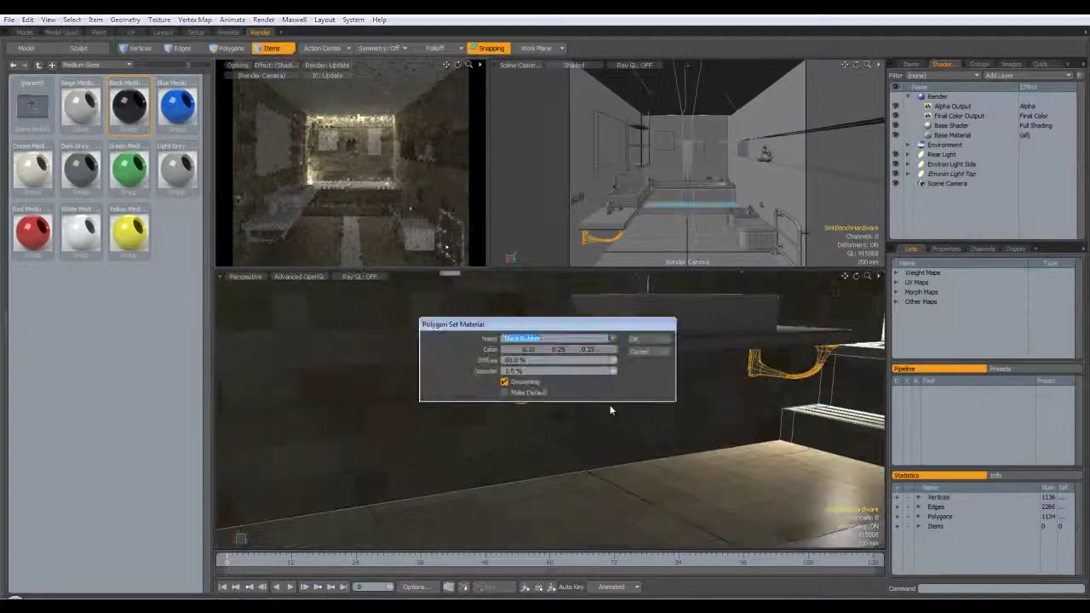
{"action": "left_click", "coordinate": [612, 338]}
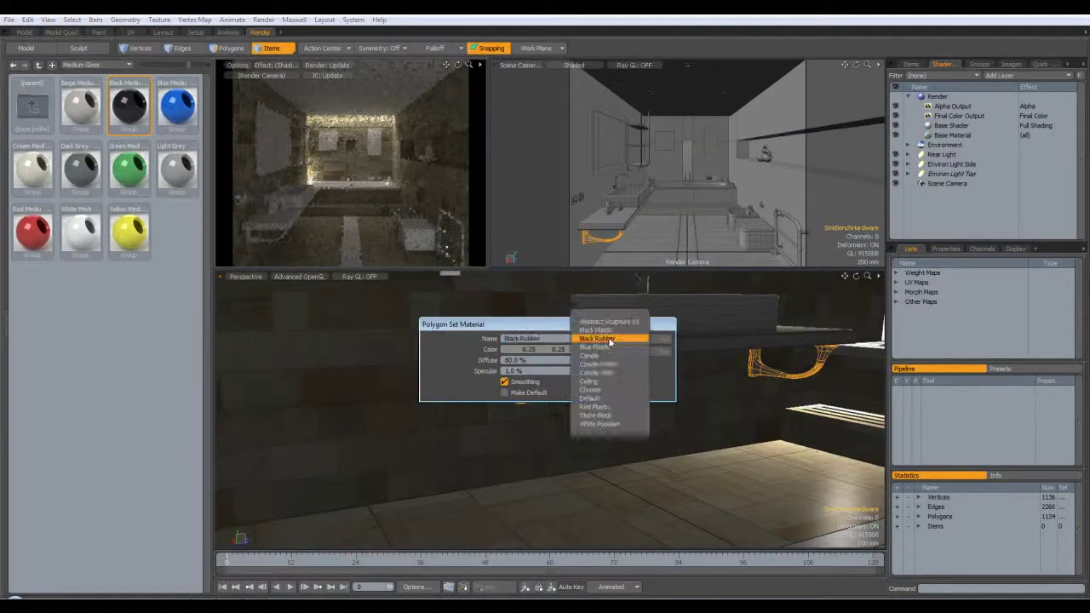
{"action": "left_click", "coordinate": [591, 390]}
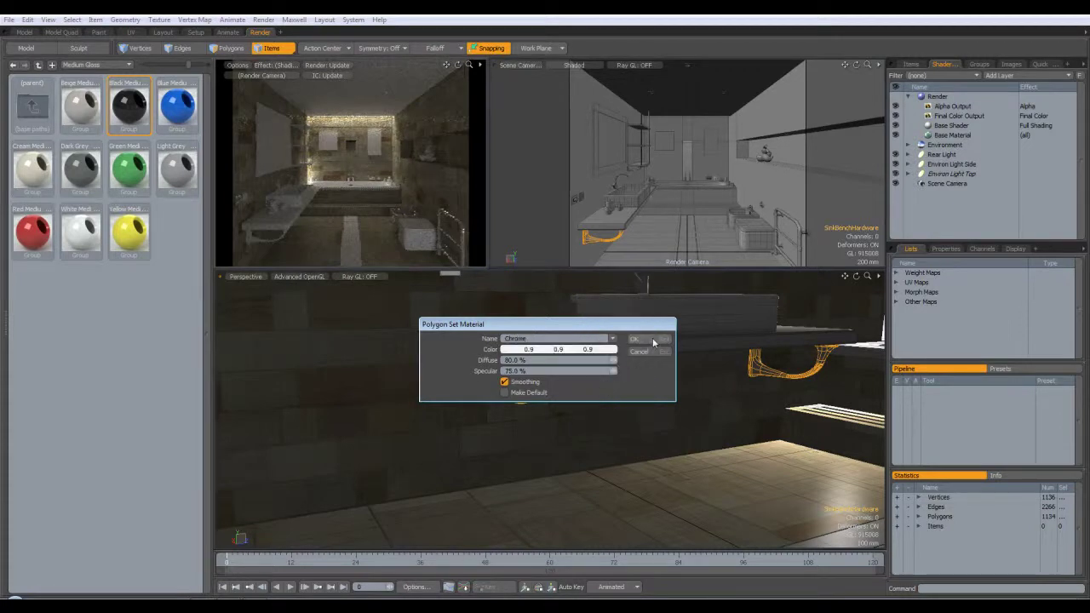
{"action": "left_click", "coordinate": [654, 340]}
Select the sink tap item and assign the Chrome material to it
{"action": "left_click_drag", "start_coordinate": [684, 375], "coordinate": [622, 402], "text": "alt"}
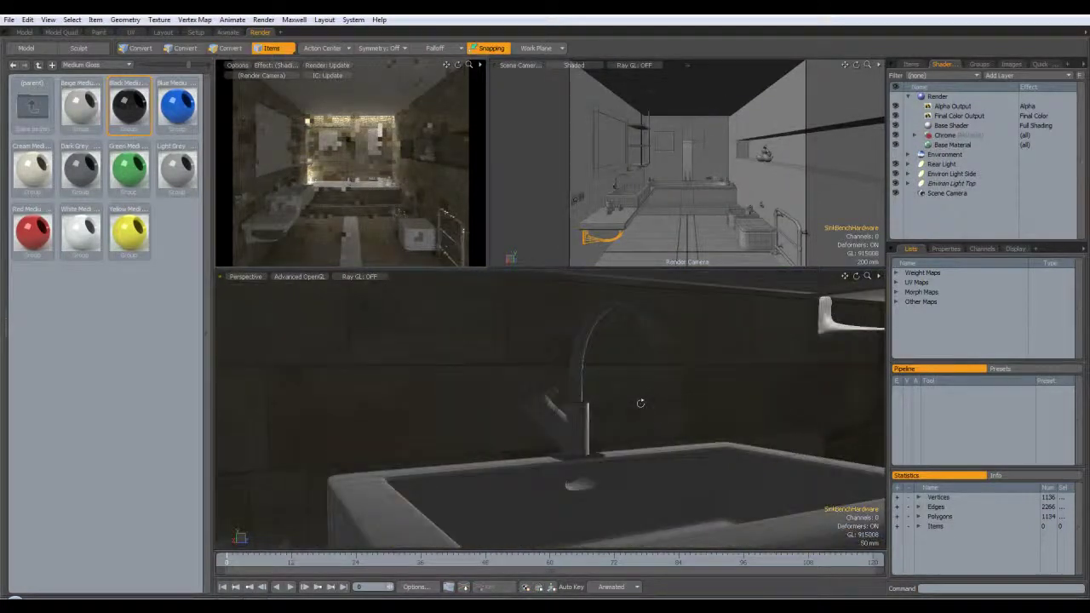
{"action": "left_click_drag", "start_coordinate": [638, 407], "coordinate": [644, 404], "text": "alt"}
{"action": "left_click", "coordinate": [606, 400]}
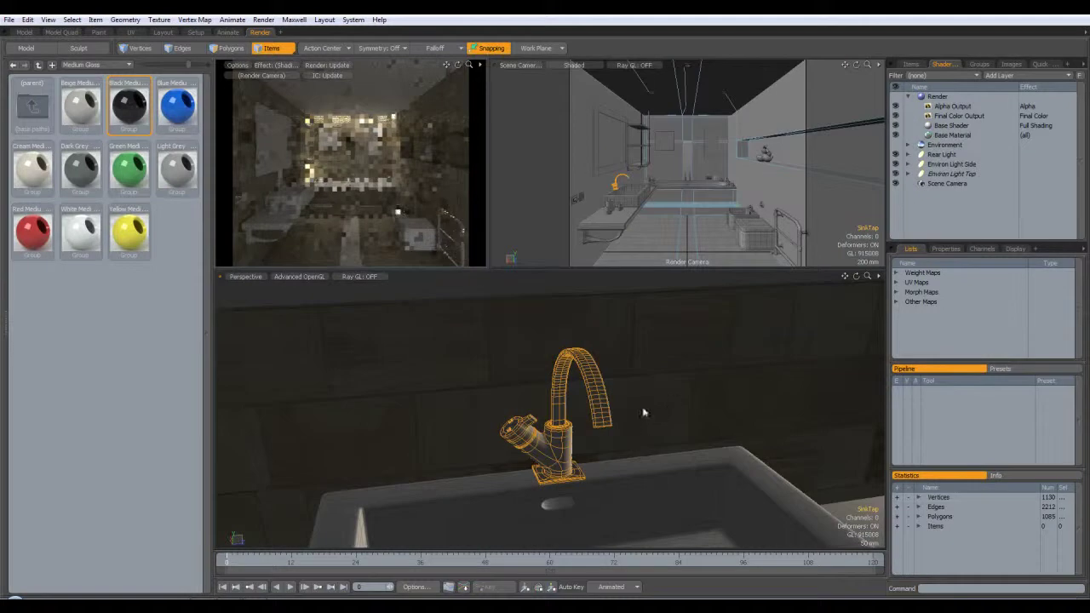
{"action": "key", "text": "m"}
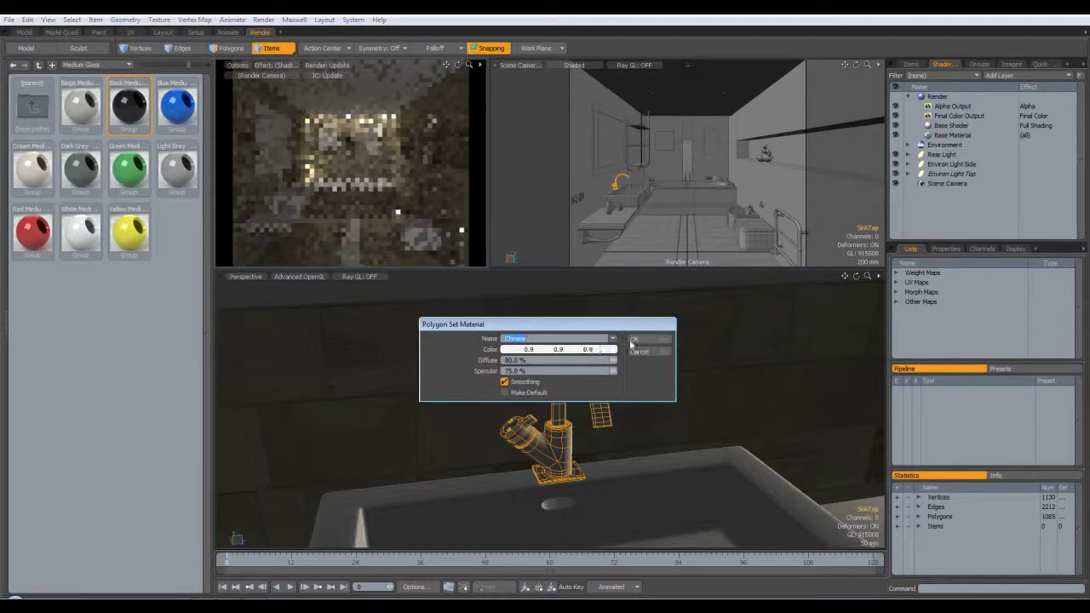
{"action": "left_click", "coordinate": [645, 340]}
Try to select the seal polygon loops in the sink tap's groove, and undo the resulting selection
{"action": "left_click_drag", "start_coordinate": [537, 392], "coordinate": [640, 402], "text": "alt"}
{"action": "scroll", "coordinate": [655, 443], "scroll_direction": "up", "scroll_amount": 6}
{"action": "scroll", "coordinate": [618, 387], "scroll_direction": "up", "scroll_amount": 3}
{"action": "left_click", "coordinate": [230, 48]}
{"action": "left_click_drag", "start_coordinate": [575, 345], "coordinate": [631, 390], "text": "alt"}
{"action": "scroll", "coordinate": [619, 387], "scroll_direction": "up", "scroll_amount": 4}
{"action": "scroll", "coordinate": [665, 401], "scroll_direction": "up", "scroll_amount": 2}
{"action": "scroll", "coordinate": [632, 389], "scroll_direction": "up", "scroll_amount": 3}
{"action": "left_click", "coordinate": [589, 401]}
{"action": "left_click_drag", "start_coordinate": [632, 457], "coordinate": [634, 392], "text": "alt"}
{"action": "left_click", "coordinate": [585, 413], "text": "shift"}
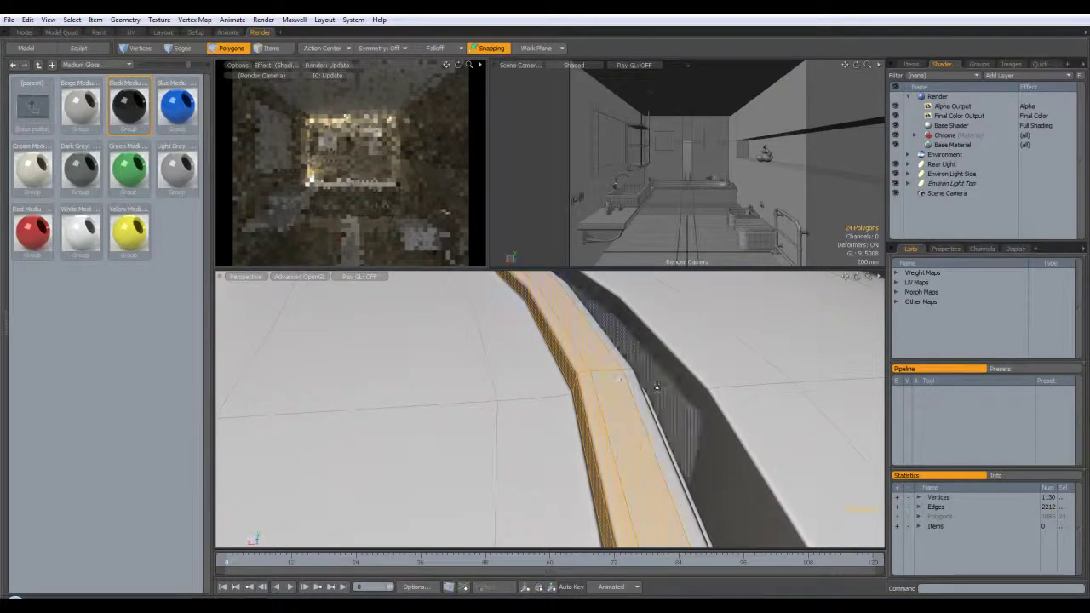
{"action": "left_click_drag", "start_coordinate": [647, 389], "coordinate": [579, 377], "text": "alt"}
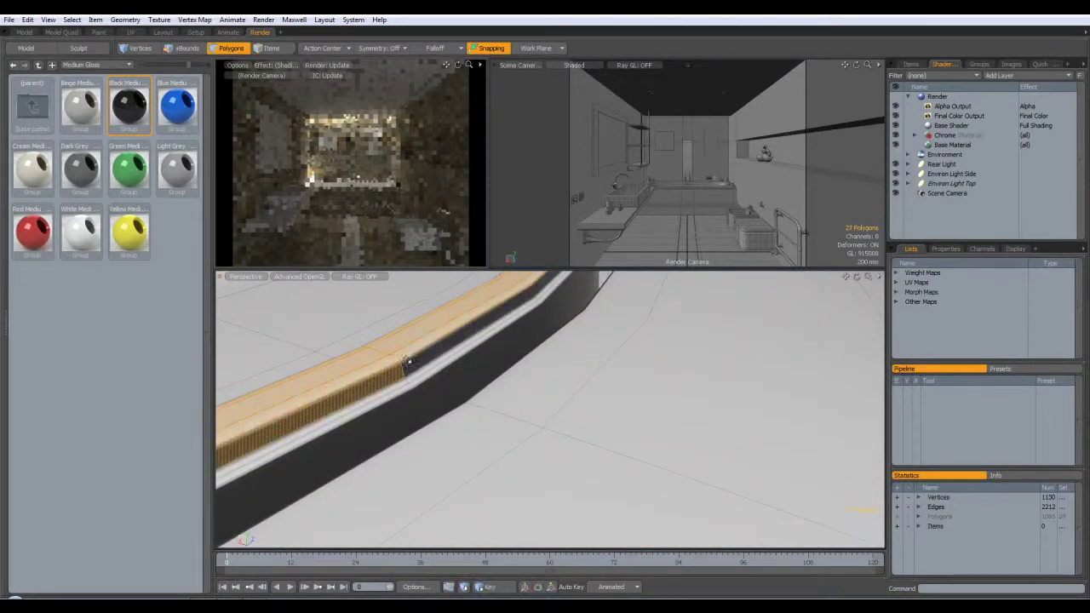
{"action": "double_click", "coordinate": [410, 362], "text": "shift"}
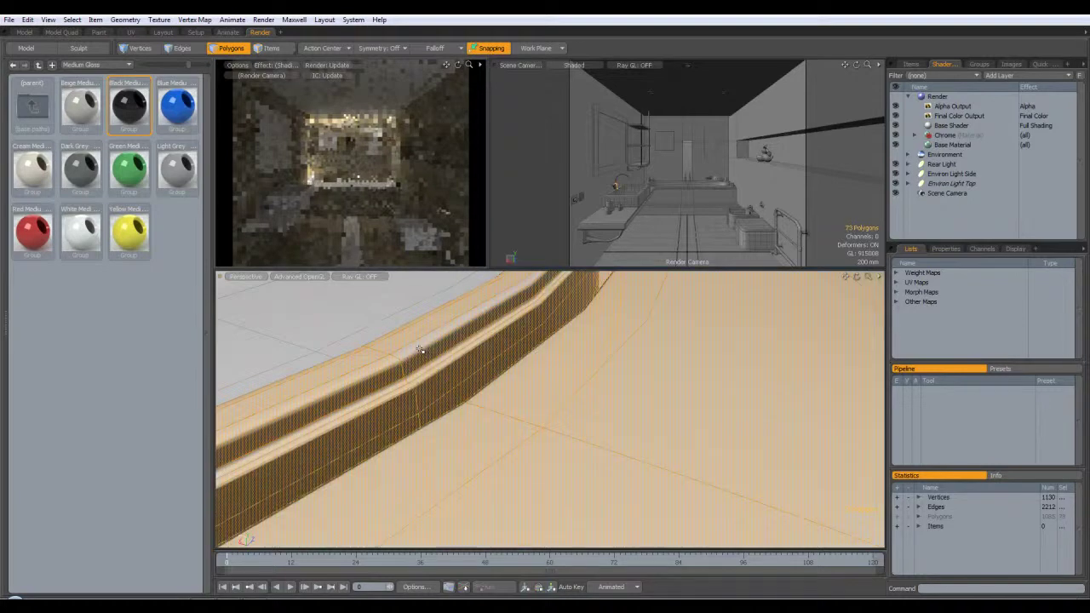
{"action": "key", "text": "ctrl+z"}
Select the whole sink tap item again and reapply the Chrome material to it
{"action": "key", "text": "5"}
{"action": "left_click", "coordinate": [418, 351]}
{"action": "scroll", "coordinate": [419, 349], "scroll_direction": "down", "scroll_amount": 5}
{"action": "left_click_drag", "start_coordinate": [431, 363], "coordinate": [479, 436], "text": "alt"}
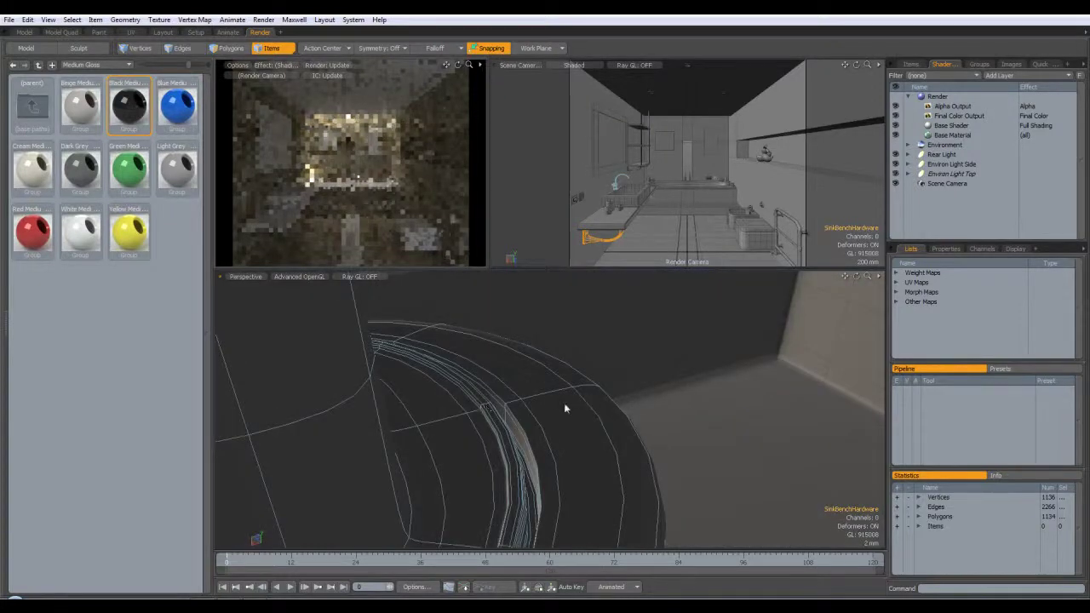
{"action": "left_click", "coordinate": [535, 410]}
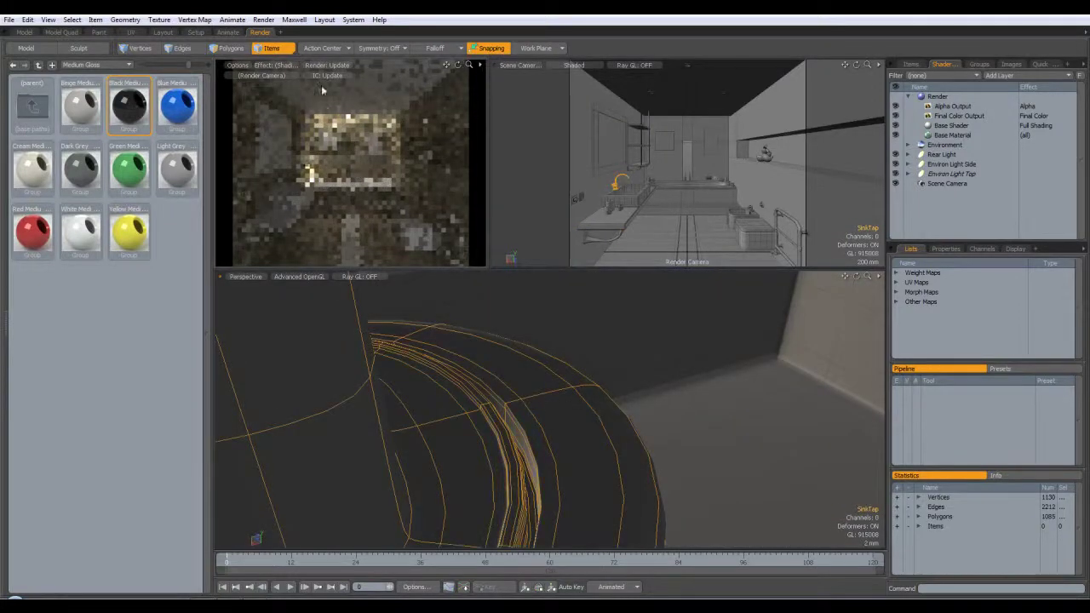
{"action": "key", "text": "m"}
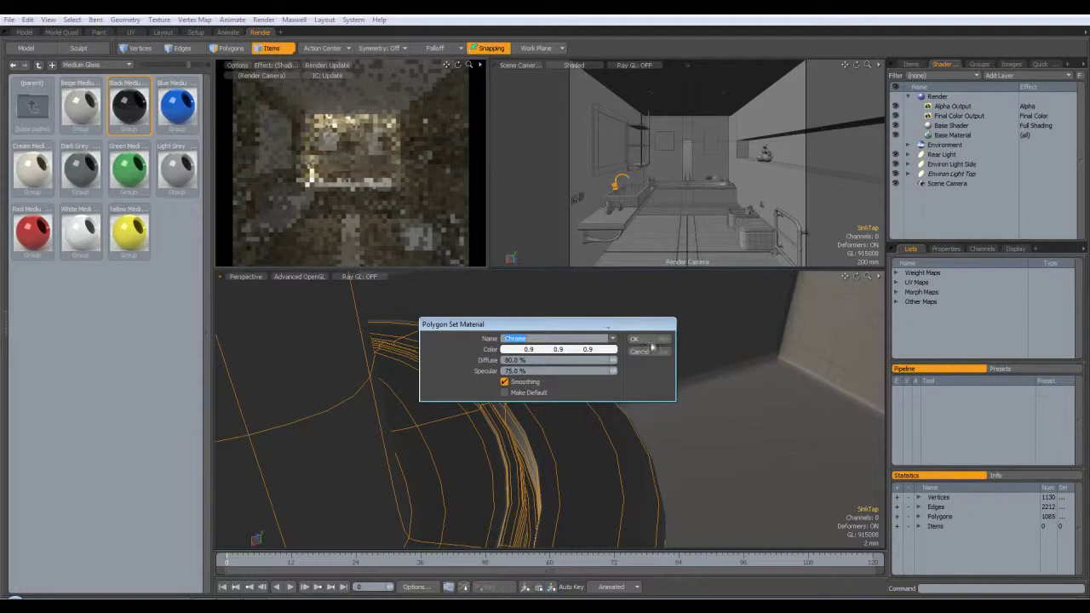
{"action": "left_click", "coordinate": [651, 339]}
Try to select the thin polygon loop along the inner edge of the sink tap's groove
{"action": "scroll", "coordinate": [492, 343], "scroll_direction": "up", "scroll_amount": 2}
{"action": "left_click", "coordinate": [237, 48]}
{"action": "left_click_drag", "start_coordinate": [488, 494], "coordinate": [470, 450], "text": "alt"}
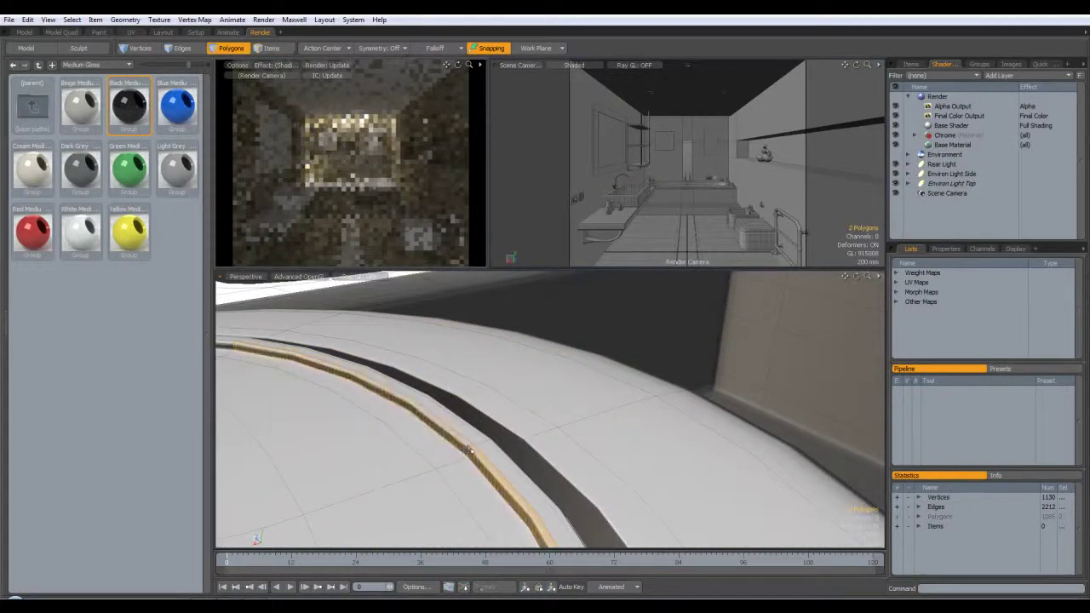
{"action": "key", "text": "m"}
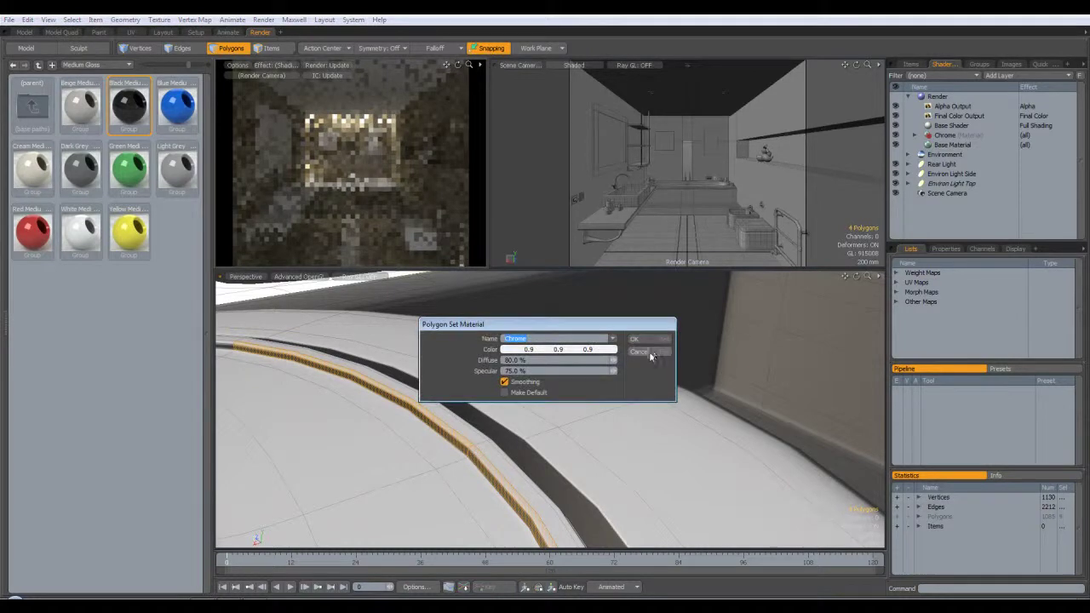
{"action": "left_click", "coordinate": [651, 351]}
{"action": "double_click", "coordinate": [607, 430]}
{"action": "left_click", "coordinate": [608, 429]}
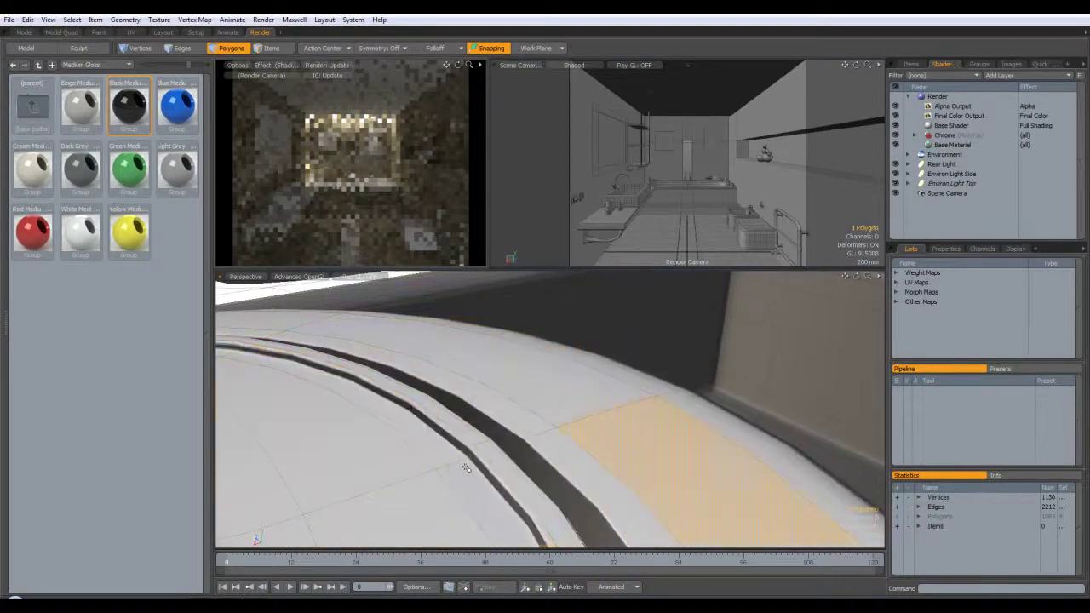
Select the polygon loops of the inner band beside the sink tap's groove and assign the existing Black Plastic material
{"action": "left_click", "coordinate": [466, 451]}
{"action": "key", "text": "l"}
{"action": "scroll", "coordinate": [467, 440], "scroll_direction": "up", "scroll_amount": 2}
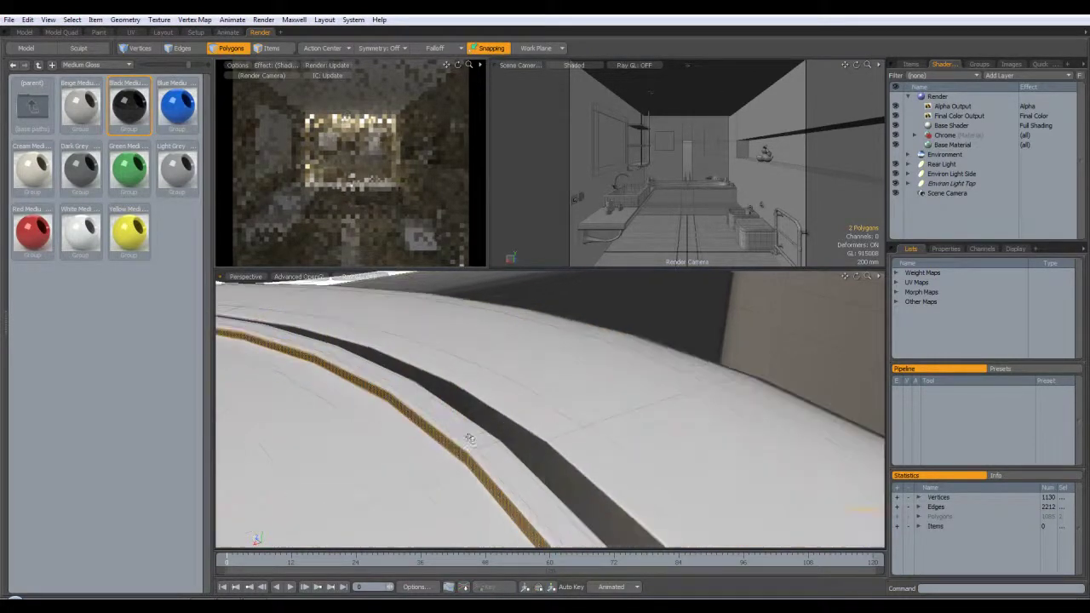
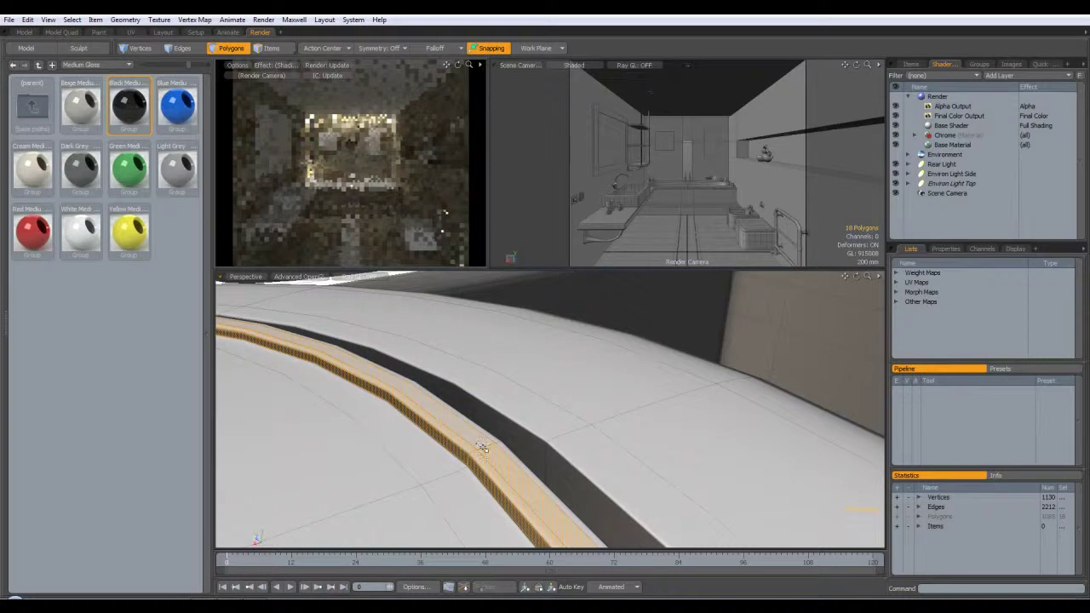
{"action": "left_click_drag", "start_coordinate": [485, 442], "coordinate": [489, 396], "text": "alt"}
{"action": "scroll", "coordinate": [465, 417], "scroll_direction": "up", "scroll_amount": 1}
{"action": "key", "text": "l"}
{"action": "scroll", "coordinate": [474, 398], "scroll_direction": "up", "scroll_amount": 3}
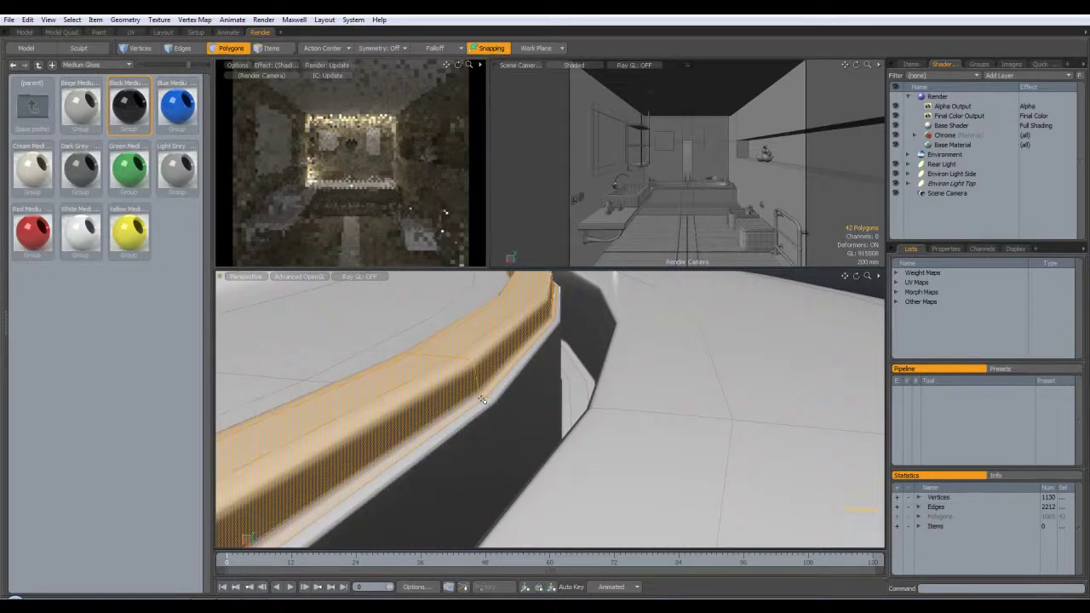
{"action": "key", "text": "m"}
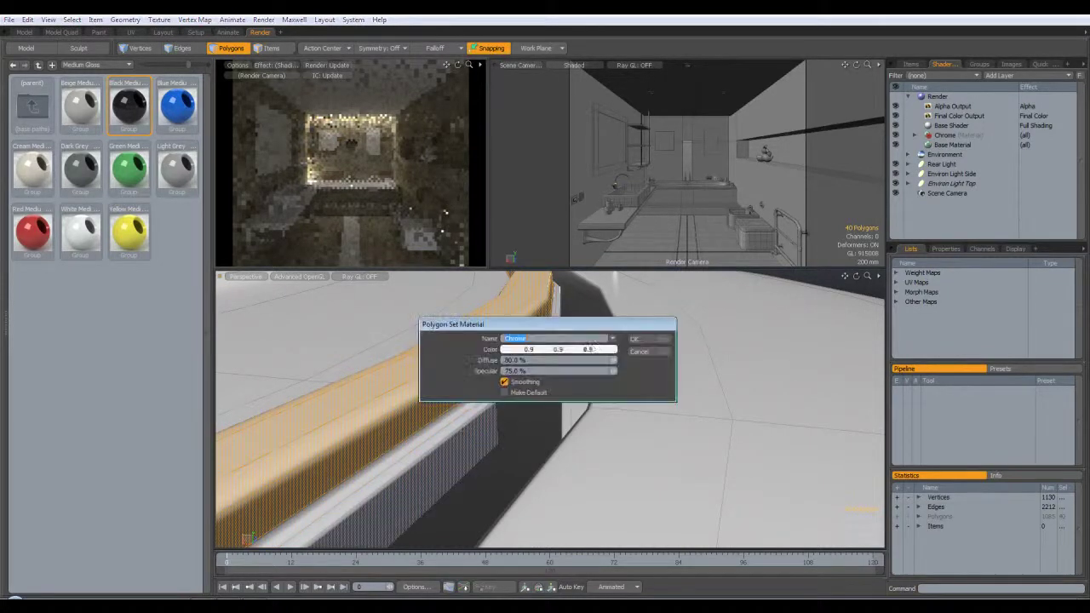
{"action": "left_click", "coordinate": [613, 338]}
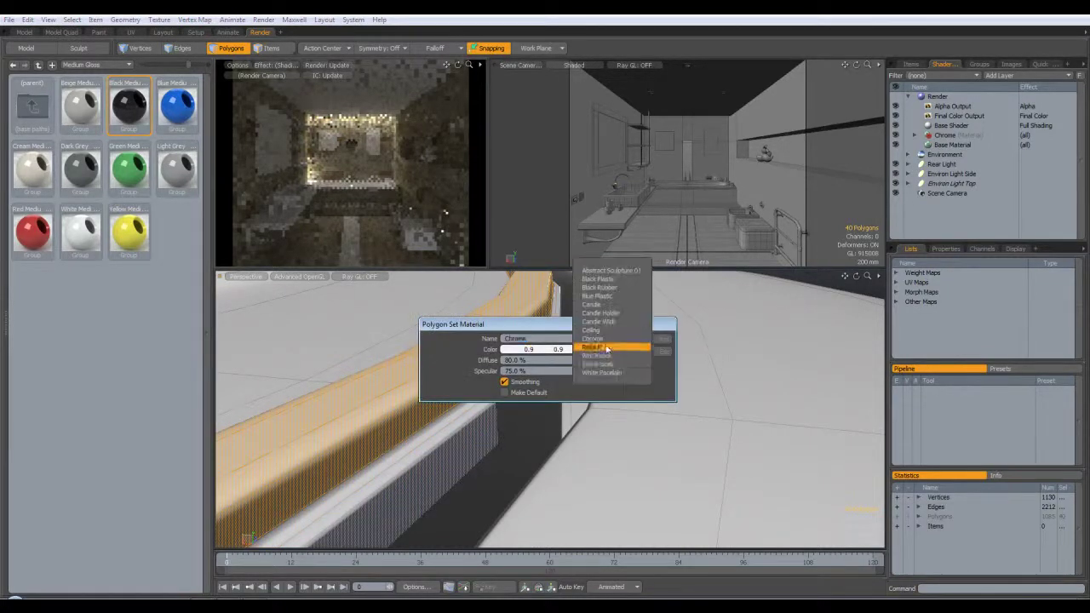
{"action": "left_click", "coordinate": [611, 296]}
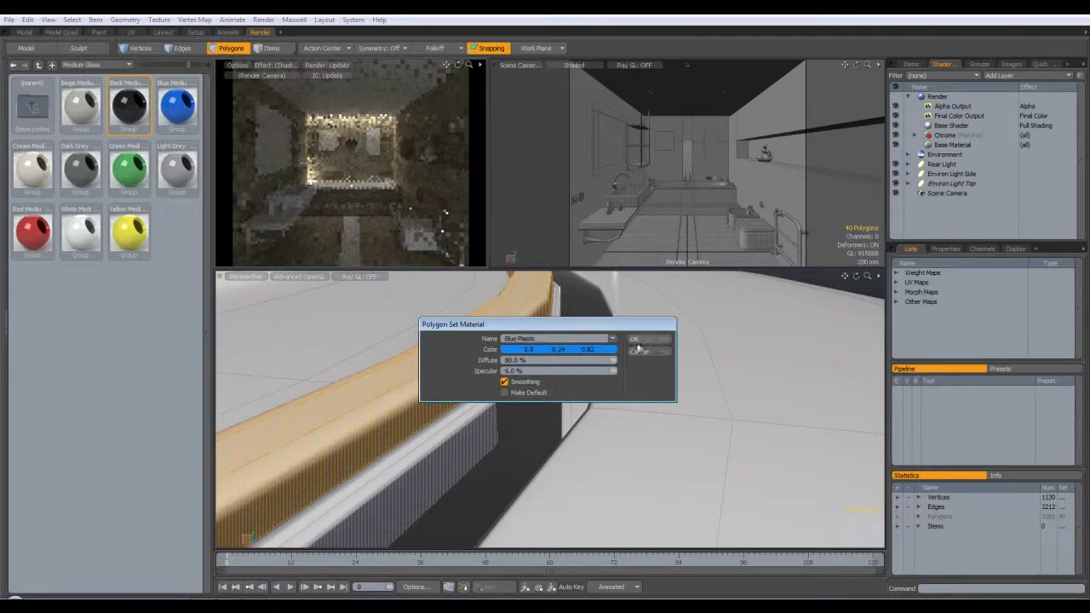
{"action": "left_click", "coordinate": [612, 340]}
{"action": "left_click", "coordinate": [606, 324]}
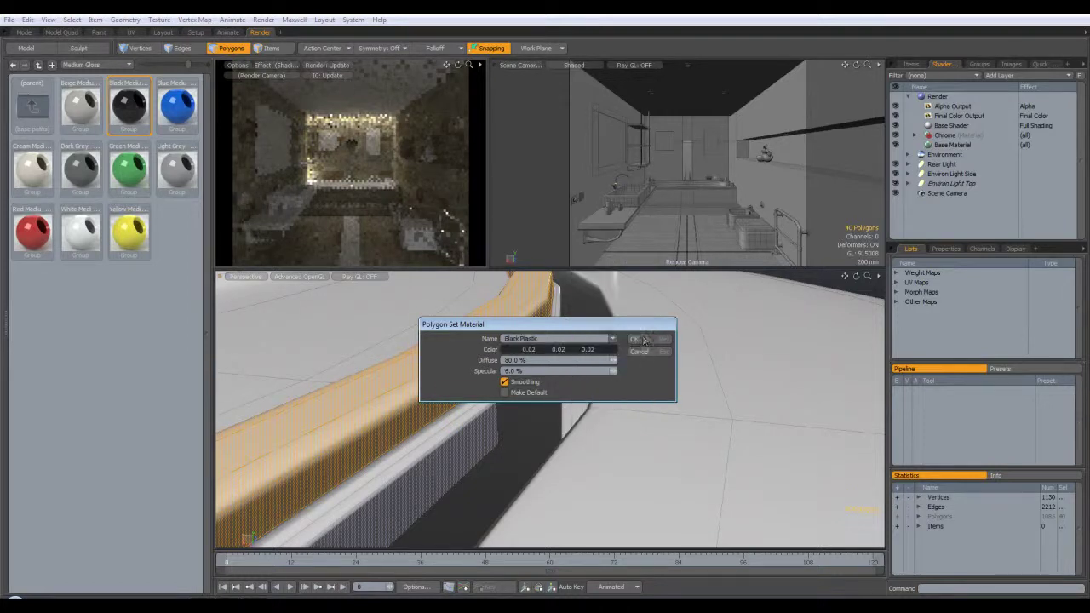
{"action": "left_click", "coordinate": [643, 339]}
Select the remaining polygon loops inside the tap's groove, assign the existing Black Rubber material, and clear the selection
{"action": "mouse_move", "coordinate": [492, 389]}
{"action": "left_mouse_down"}
{"action": "mouse_move", "coordinate": [483, 397]}
{"action": "mouse_move", "coordinate": [500, 415]}
{"action": "left_mouse_up"}
{"action": "key", "text": "l"}
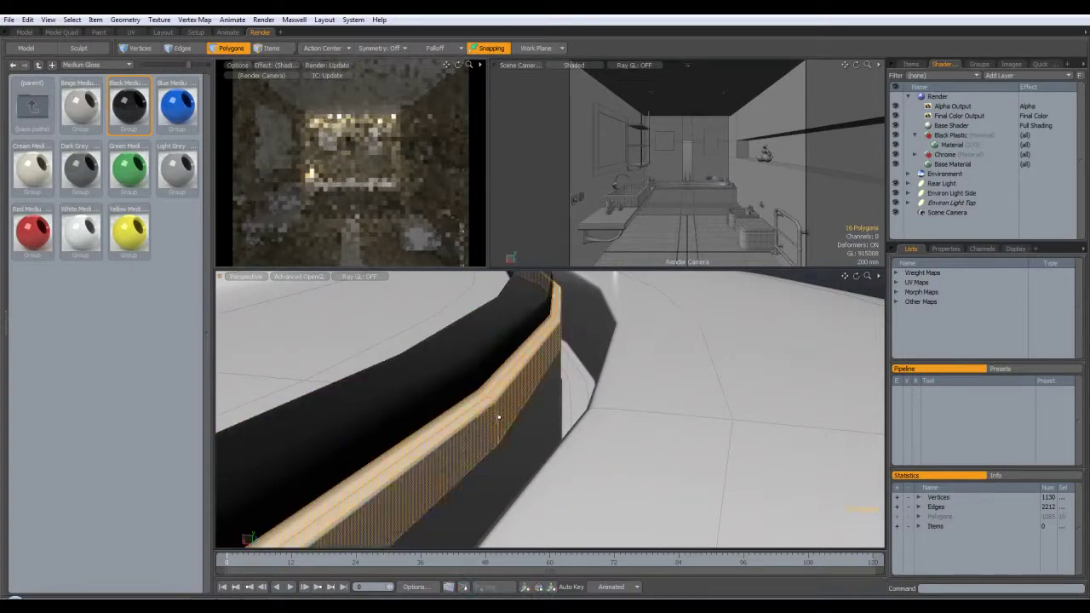
{"action": "key", "text": "l"}
{"action": "mouse_move", "coordinate": [493, 461]}
{"action": "left_mouse_down", "text": "shift"}
{"action": "mouse_move", "coordinate": [529, 468]}
{"action": "mouse_move", "coordinate": [511, 466]}
{"action": "mouse_move", "coordinate": [535, 462]}
{"action": "mouse_move", "coordinate": [535, 446]}
{"action": "mouse_move", "coordinate": [549, 467]}
{"action": "left_mouse_up", "text": "shift"}
{"action": "key", "text": "l"}
{"action": "key", "text": "l"}
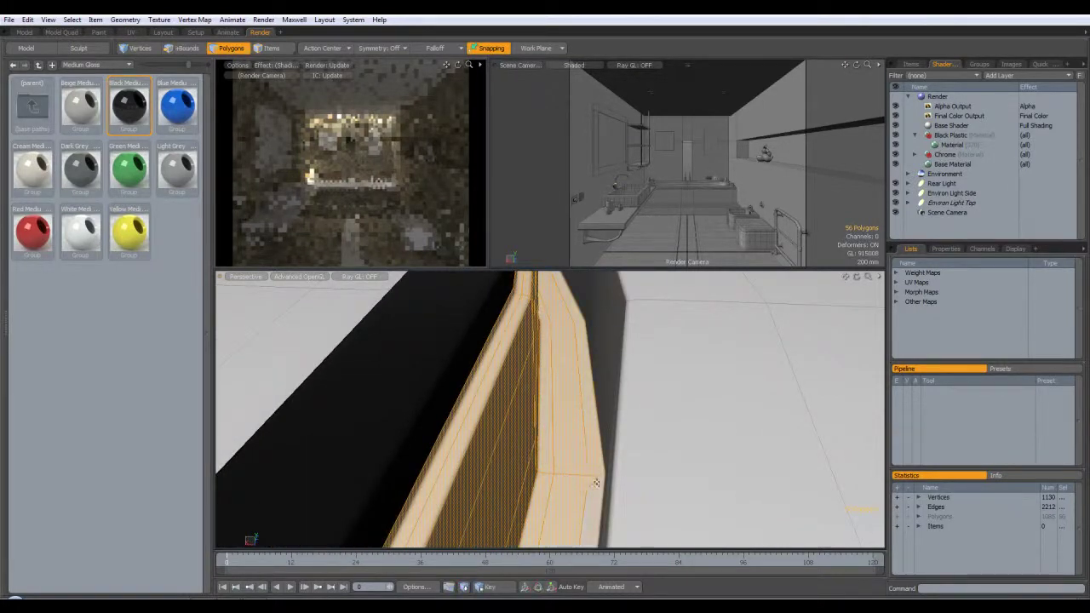
{"action": "left_click_drag", "start_coordinate": [610, 482], "coordinate": [614, 391], "text": "alt"}
{"action": "key", "text": "l"}
{"action": "left_click_drag", "start_coordinate": [643, 358], "coordinate": [628, 308], "text": "shift"}
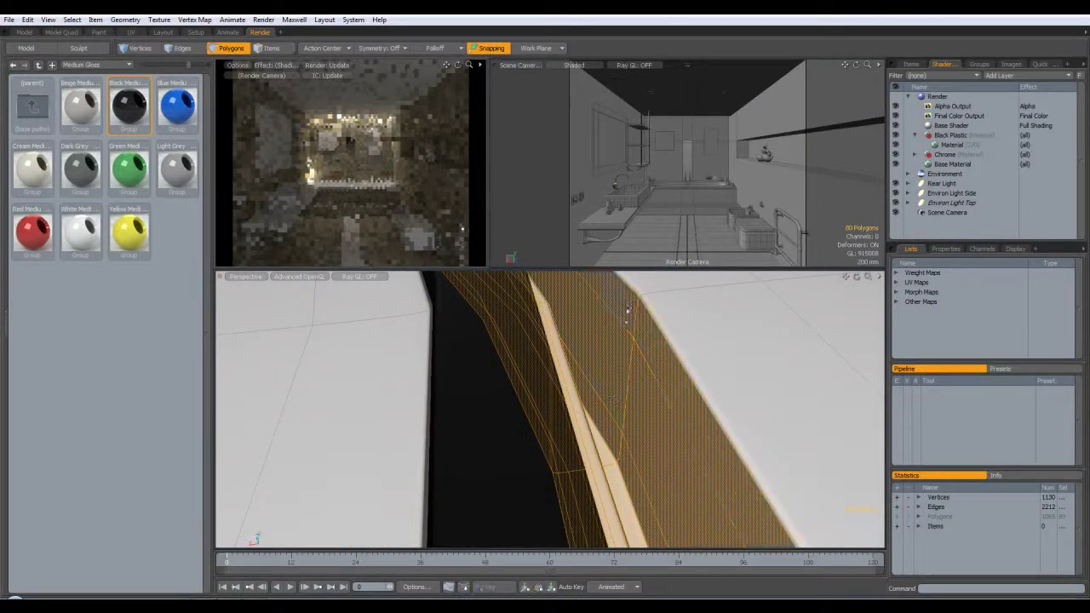
{"action": "key", "text": "m"}
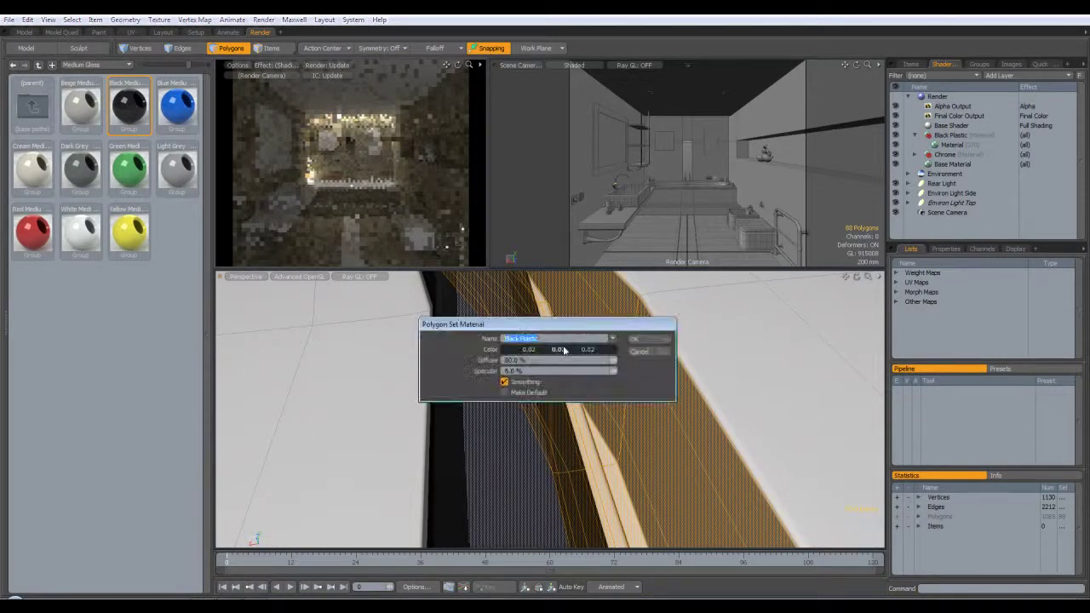
{"action": "left_click", "coordinate": [612, 339]}
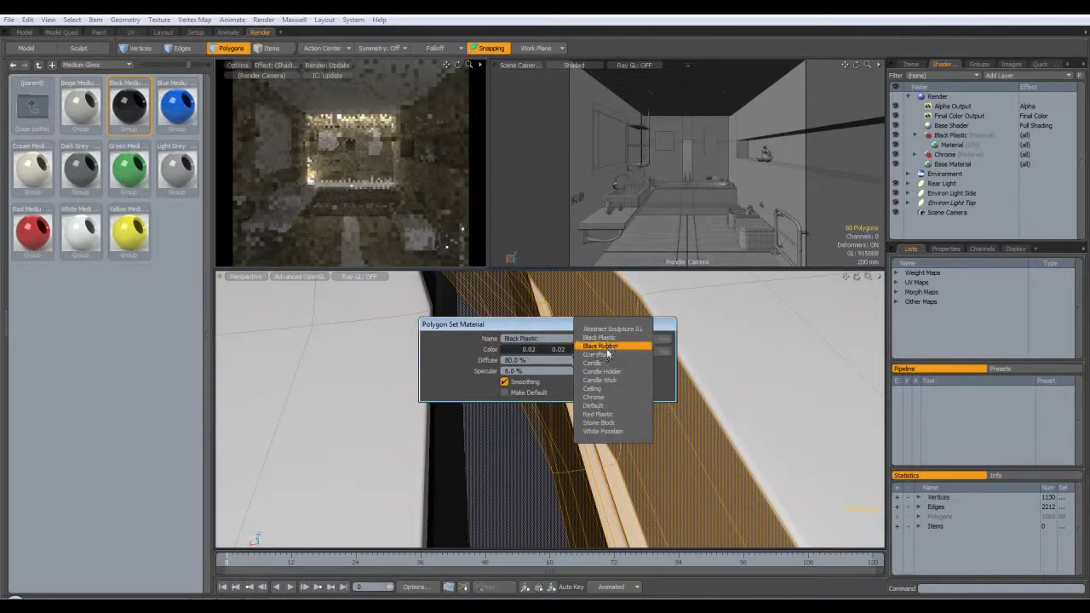
{"action": "left_click", "coordinate": [648, 341]}
{"action": "scroll", "coordinate": [655, 351], "scroll_direction": "down", "scroll_amount": 5}
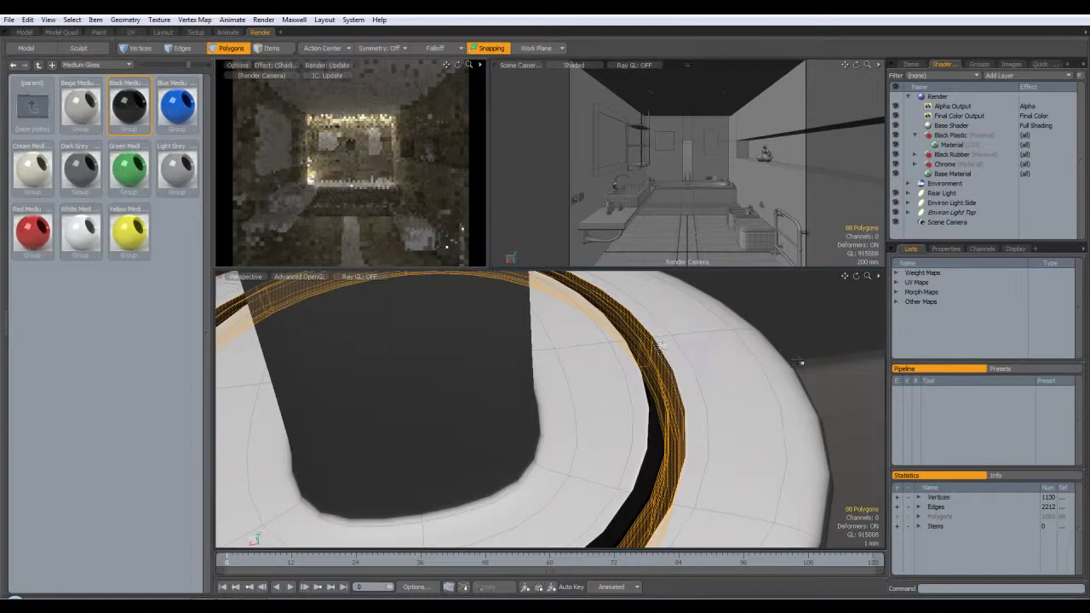
{"action": "left_click", "coordinate": [817, 372]}
Try to select the thin strip of polygons inside the narrow groove of the sink tap's handle body
{"action": "left_click_drag", "start_coordinate": [816, 372], "coordinate": [562, 367], "text": "alt"}
{"action": "scroll", "coordinate": [702, 353], "scroll_direction": "down", "scroll_amount": 5}
{"action": "left_click_drag", "start_coordinate": [525, 467], "coordinate": [569, 354], "text": "alt"}
{"action": "scroll", "coordinate": [529, 404], "scroll_direction": "up", "scroll_amount": 5}
{"action": "scroll", "coordinate": [586, 418], "scroll_direction": "up", "scroll_amount": 4}
{"action": "scroll", "coordinate": [569, 335], "scroll_direction": "up", "scroll_amount": 2}
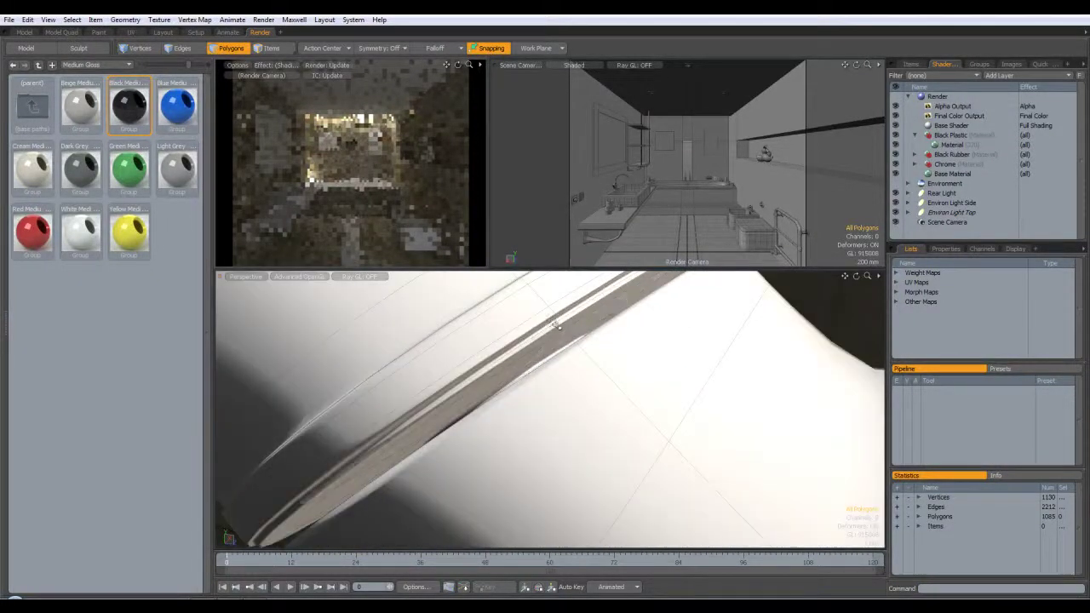
{"action": "left_click", "coordinate": [600, 332]}
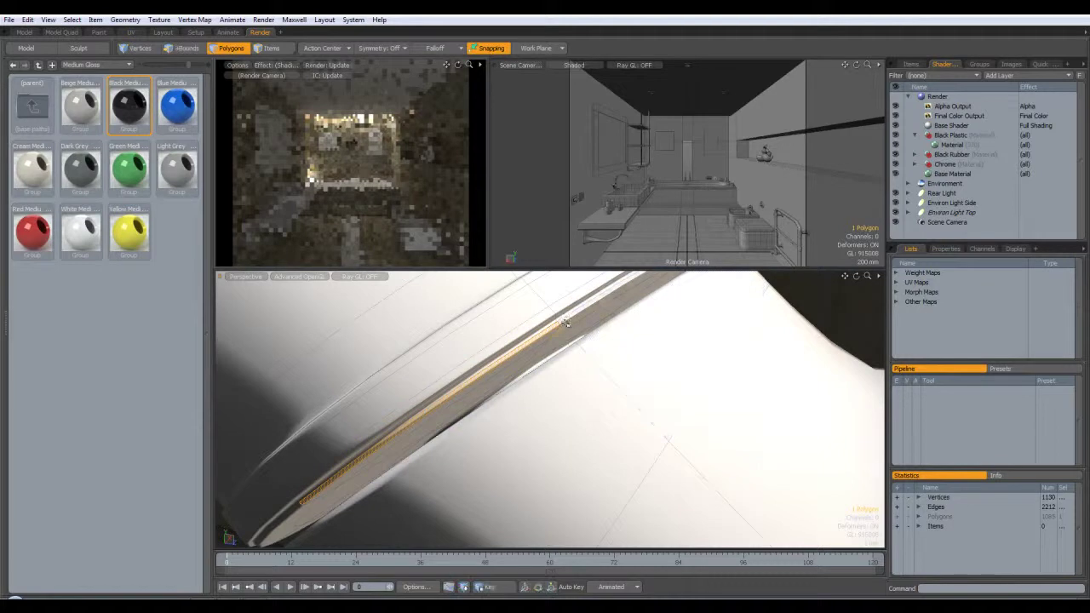
{"action": "left_click", "coordinate": [566, 322], "text": "shift"}
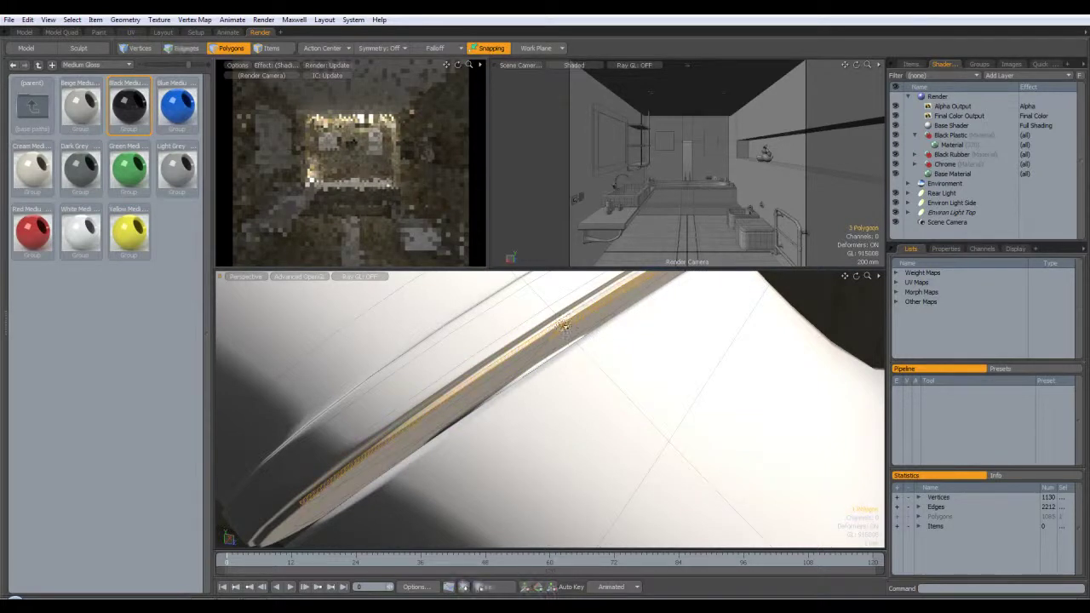
{"action": "left_click_drag", "start_coordinate": [565, 330], "coordinate": [560, 328]}
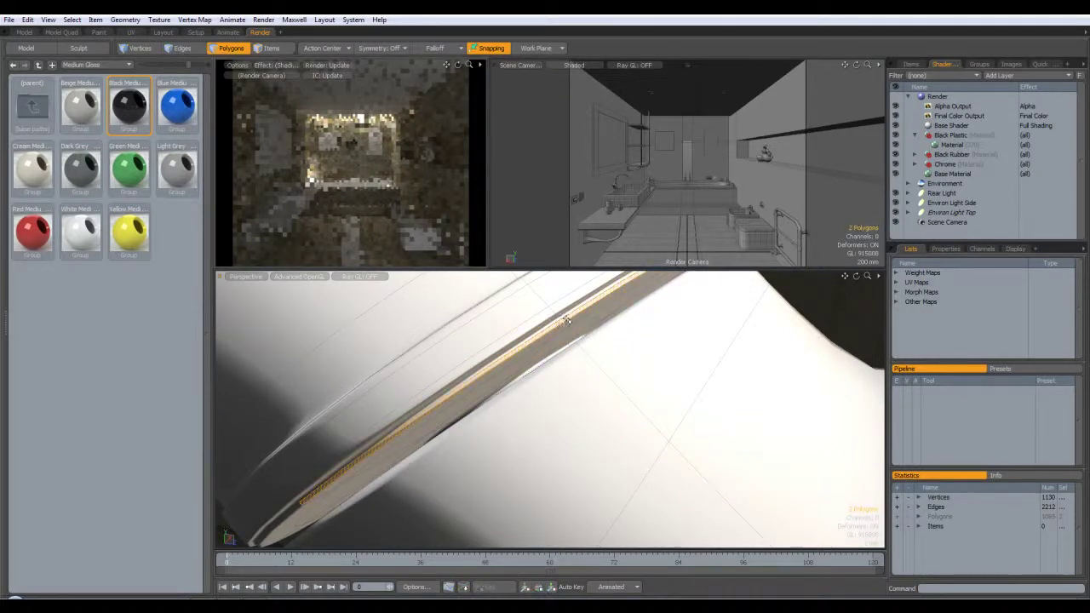
{"action": "left_click", "coordinate": [824, 290]}
Select the polygon loops inside the narrow groove of the tap's handle body and assign the existing Black Rubber material
{"action": "left_click_drag", "start_coordinate": [560, 324], "coordinate": [522, 363]}
{"action": "scroll", "coordinate": [560, 343], "scroll_direction": "up", "scroll_amount": 2}
{"action": "key", "text": "shift+Up"}
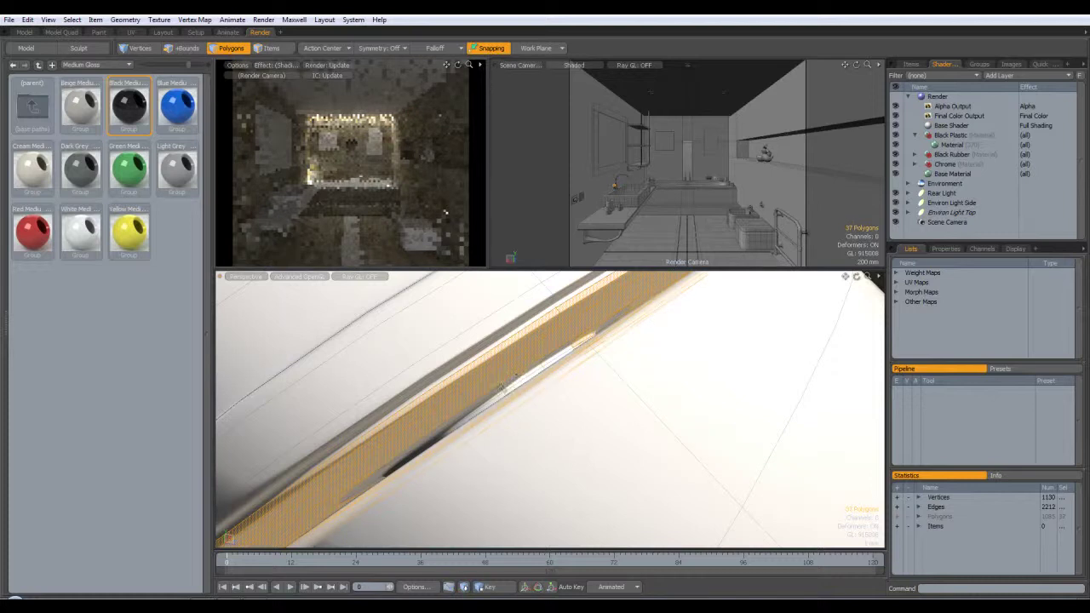
{"action": "mouse_move", "coordinate": [514, 388]}
{"action": "left_mouse_down", "text": "alt"}
{"action": "mouse_move", "coordinate": [648, 358]}
{"action": "mouse_move", "coordinate": [657, 375]}
{"action": "mouse_move", "coordinate": [509, 406]}
{"action": "left_mouse_up", "text": "alt"}
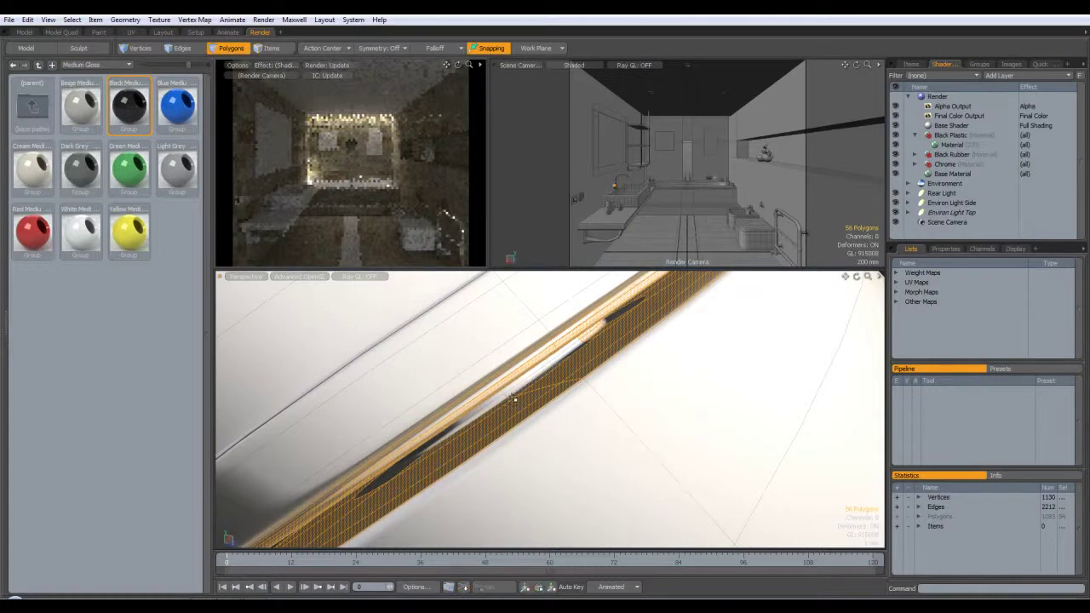
{"action": "left_click", "coordinate": [511, 399], "text": "shift"}
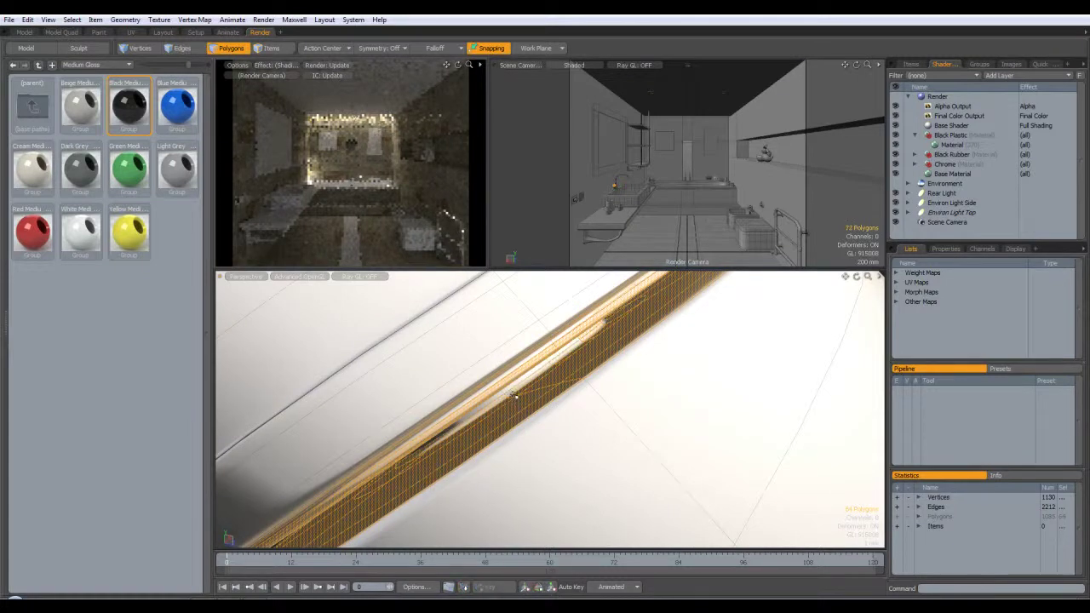
{"action": "left_click_drag", "start_coordinate": [537, 400], "coordinate": [511, 390], "text": "alt"}
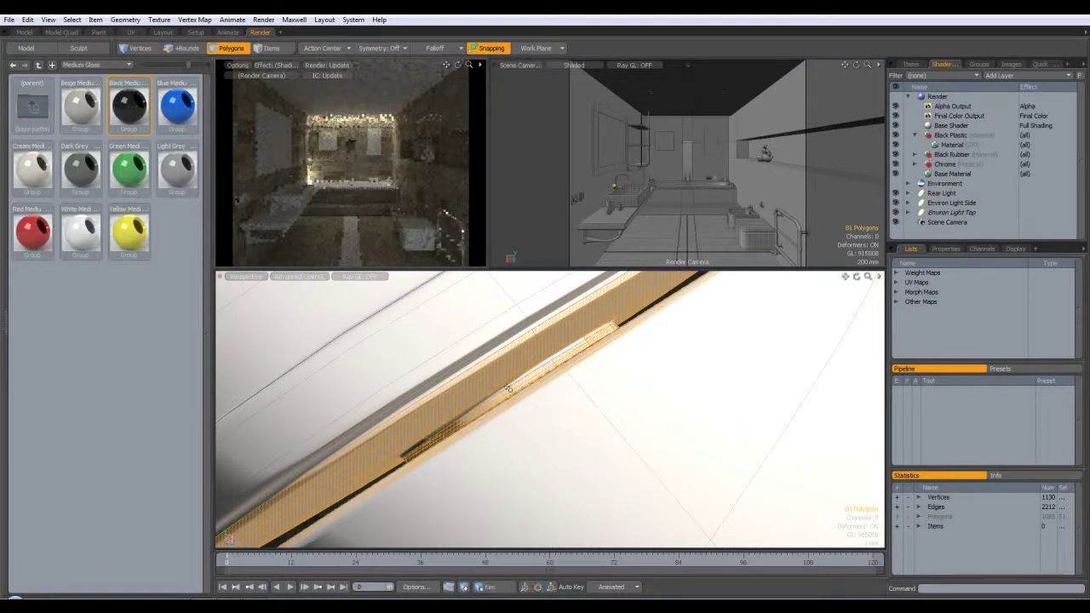
{"action": "key", "text": "m"}
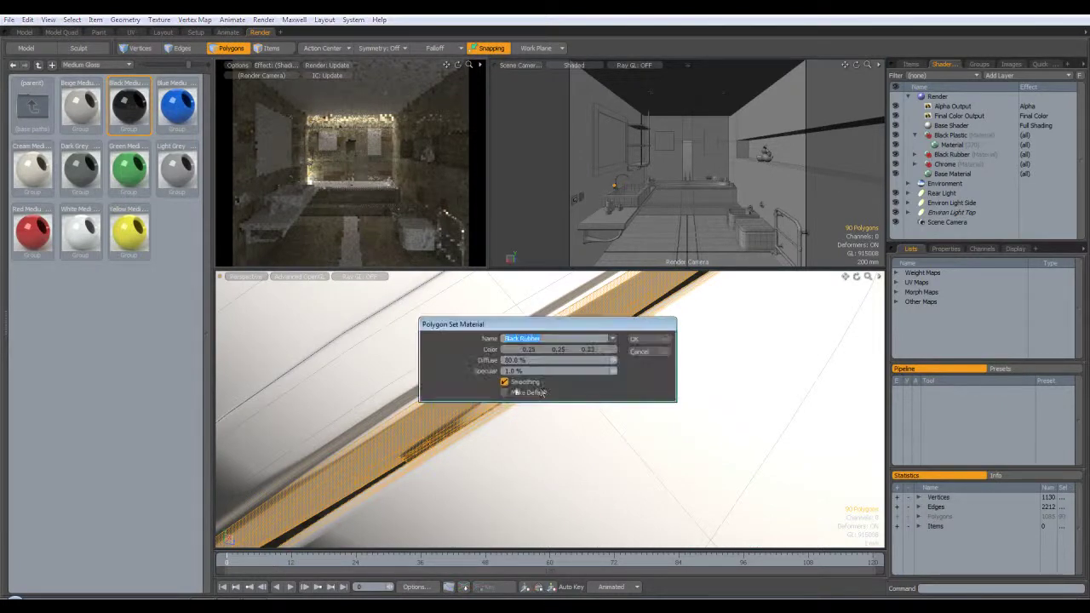
{"action": "left_click", "coordinate": [632, 342]}
Select the round temperature dot nearer the tap's body on the handle face and assign the existing Red Plastic material
{"action": "scroll", "coordinate": [606, 359], "scroll_direction": "down", "scroll_amount": 6}
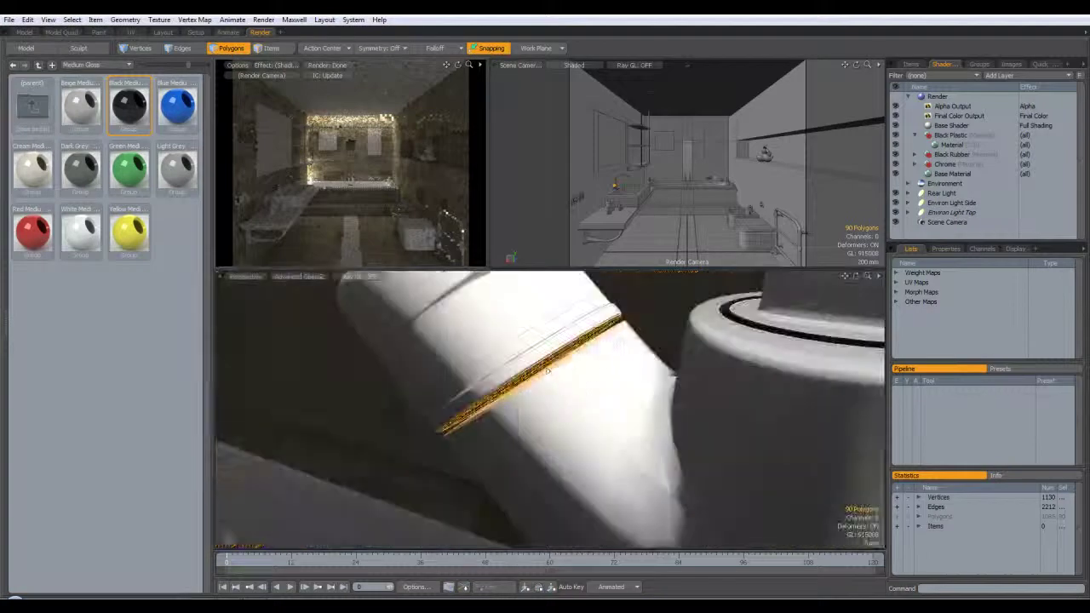
{"action": "left_click_drag", "start_coordinate": [554, 381], "coordinate": [487, 377], "text": "alt"}
{"action": "left_click", "coordinate": [482, 379]}
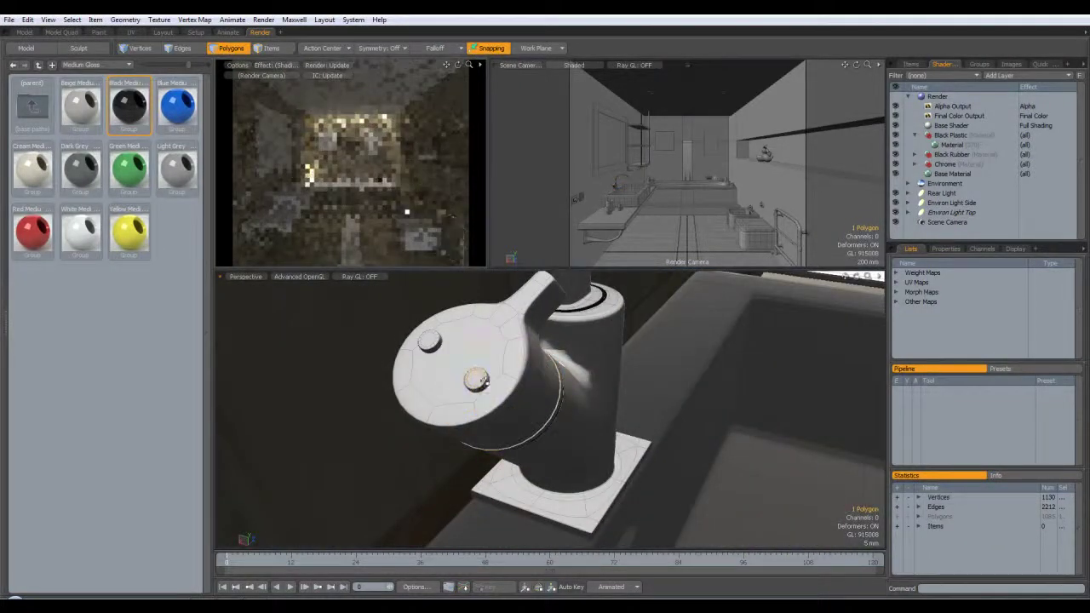
{"action": "key", "text": "m"}
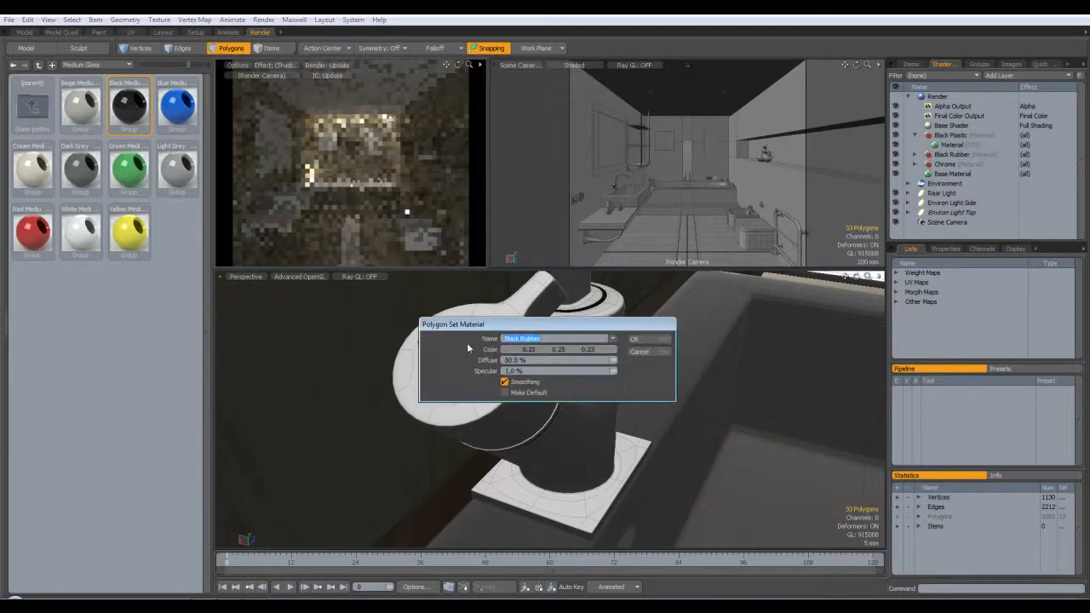
{"action": "left_click", "coordinate": [615, 339]}
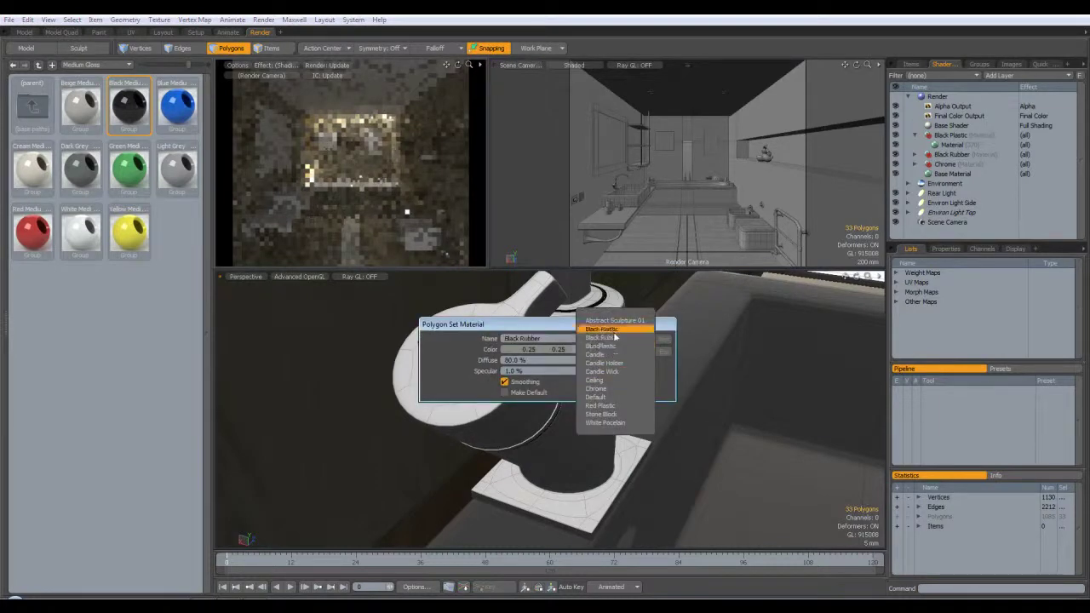
{"action": "left_click", "coordinate": [601, 407]}
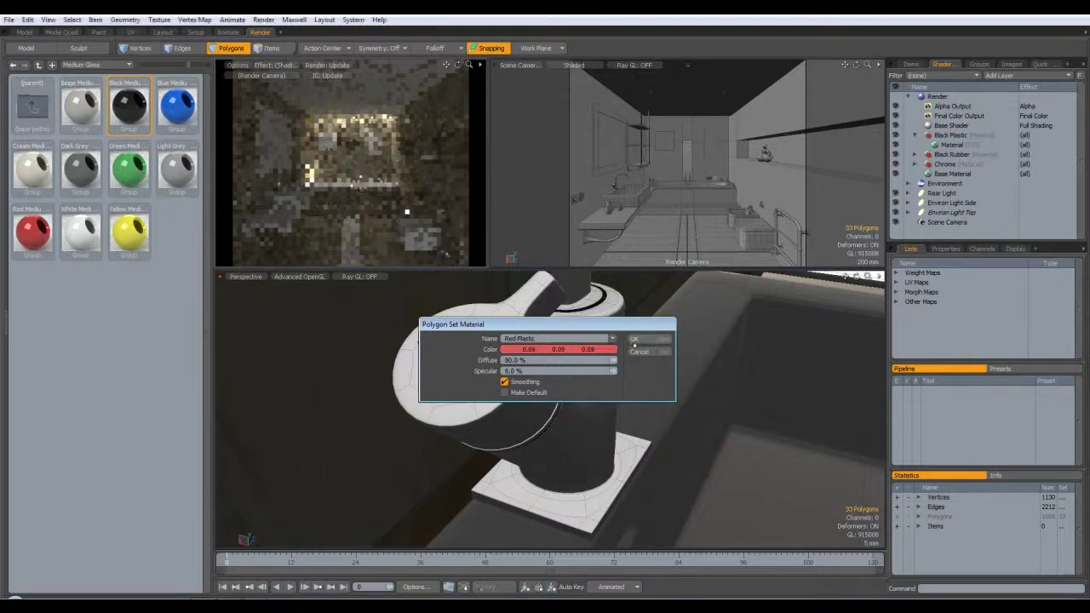
{"action": "left_click", "coordinate": [641, 339]}
Select the other round dot on the tap's handle face and assign the existing Blue Plastic material
{"action": "left_click", "coordinate": [433, 344]}
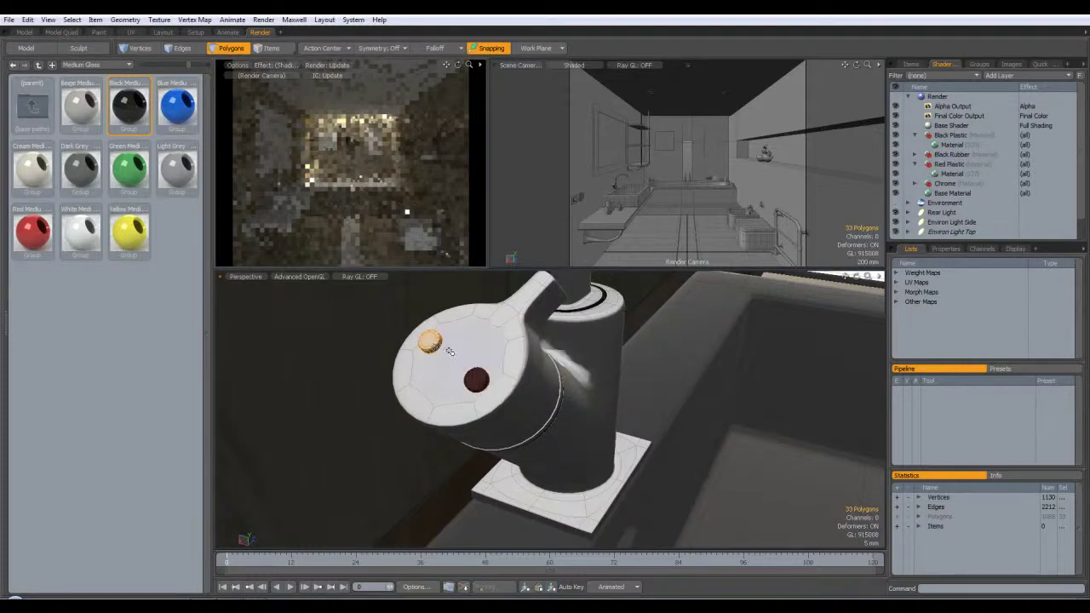
{"action": "key", "text": "m"}
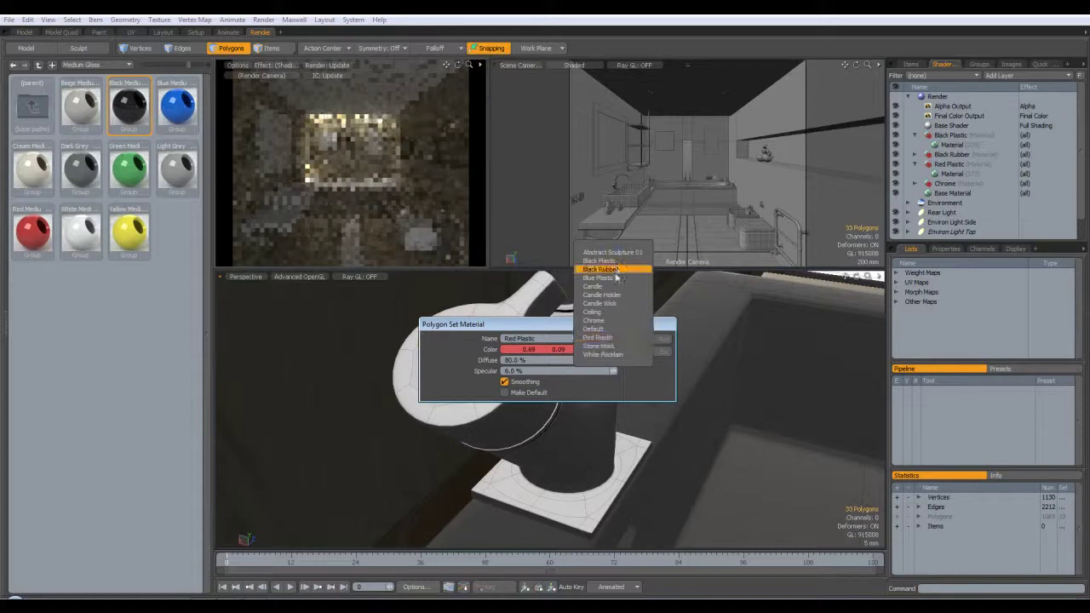
{"action": "left_click", "coordinate": [611, 279]}
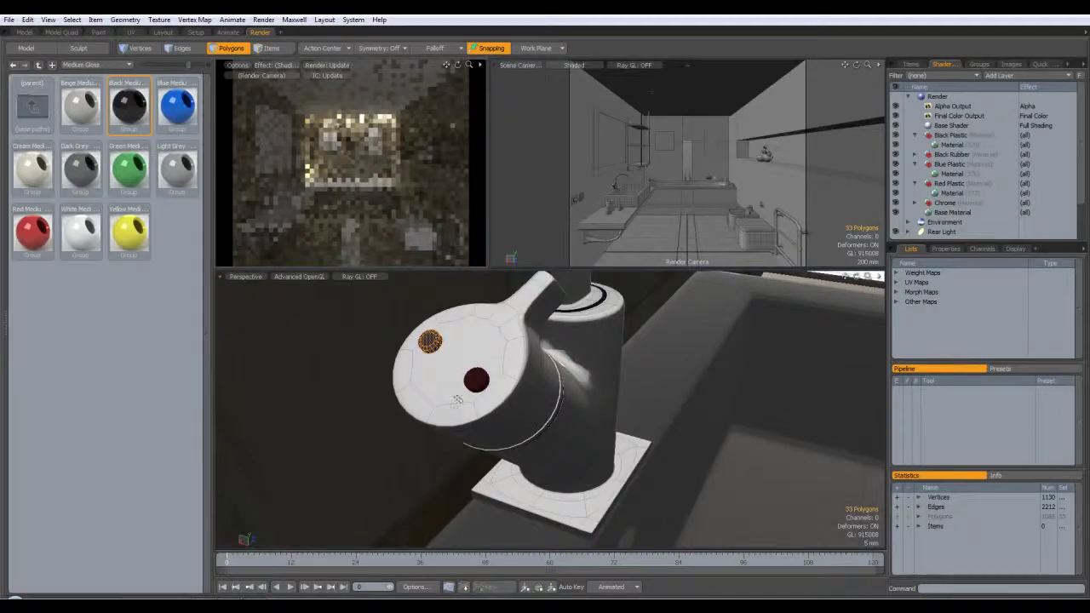
Clear the polygon selection, switch to item selection beside the wall switch plates, and save the scene
{"action": "left_click_drag", "start_coordinate": [601, 382], "coordinate": [558, 401], "text": "alt"}
{"action": "scroll", "coordinate": [656, 375], "scroll_direction": "down", "scroll_amount": 1}
{"action": "scroll", "coordinate": [590, 379], "scroll_direction": "down", "scroll_amount": 1}
{"action": "scroll", "coordinate": [588, 384], "scroll_direction": "down", "scroll_amount": 3}
{"action": "left_click_drag", "start_coordinate": [511, 489], "coordinate": [608, 414], "text": "alt+shift"}
{"action": "scroll", "coordinate": [618, 401], "scroll_direction": "down", "scroll_amount": 3}
{"action": "left_click_drag", "start_coordinate": [518, 307], "coordinate": [451, 392], "text": "alt+shift"}
{"action": "scroll", "coordinate": [506, 408], "scroll_direction": "up", "scroll_amount": 4}
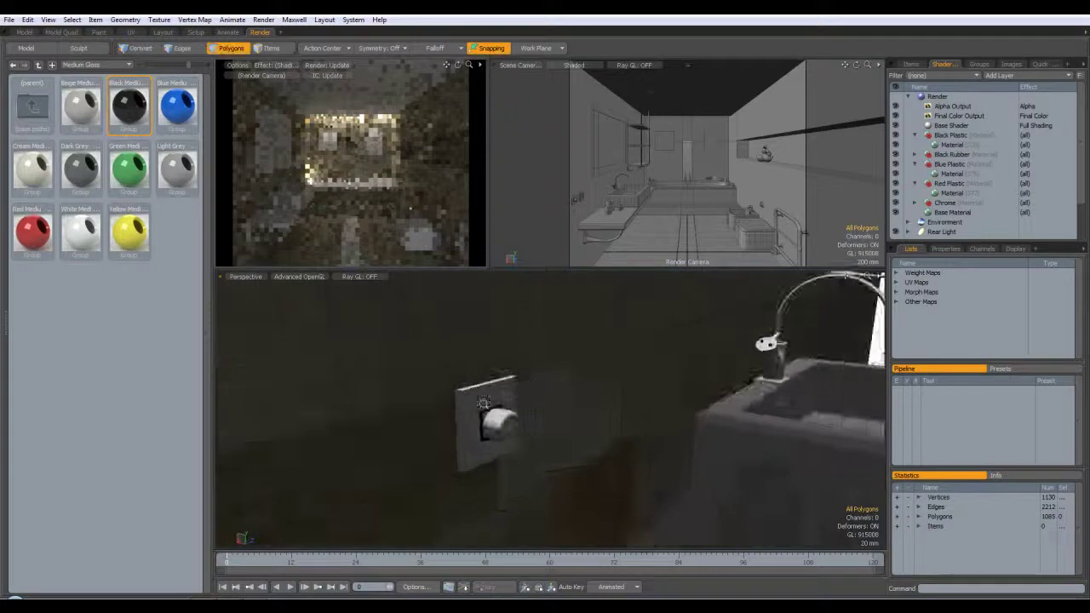
{"action": "scroll", "coordinate": [498, 416], "scroll_direction": "up", "scroll_amount": 4}
{"action": "left_click_drag", "start_coordinate": [626, 400], "coordinate": [743, 396], "text": "alt"}
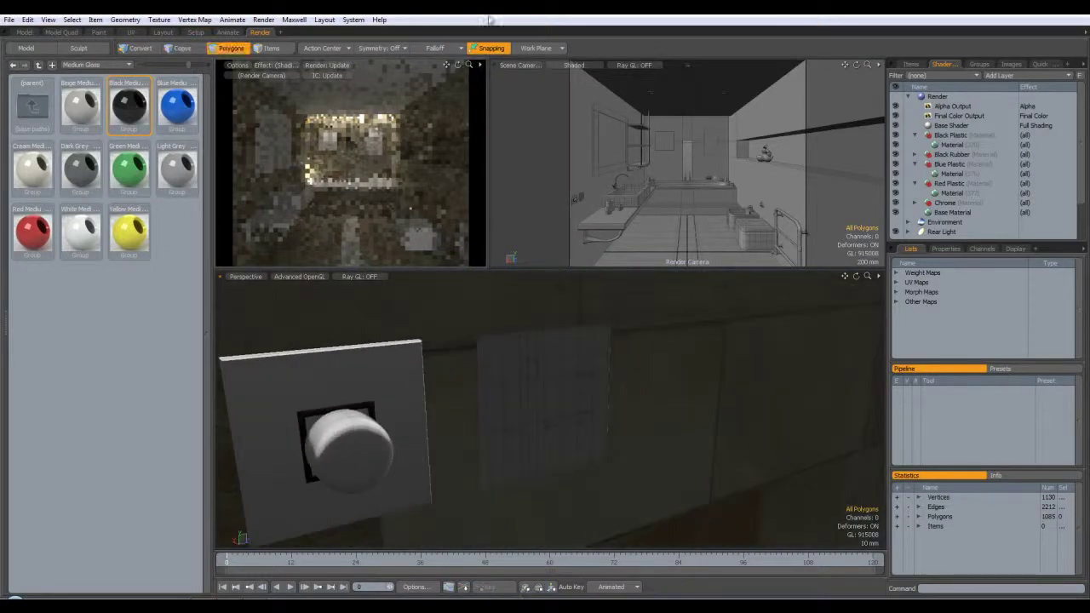
{"action": "left_click", "coordinate": [271, 50]}
{"action": "left_click", "coordinate": [7, 19]}
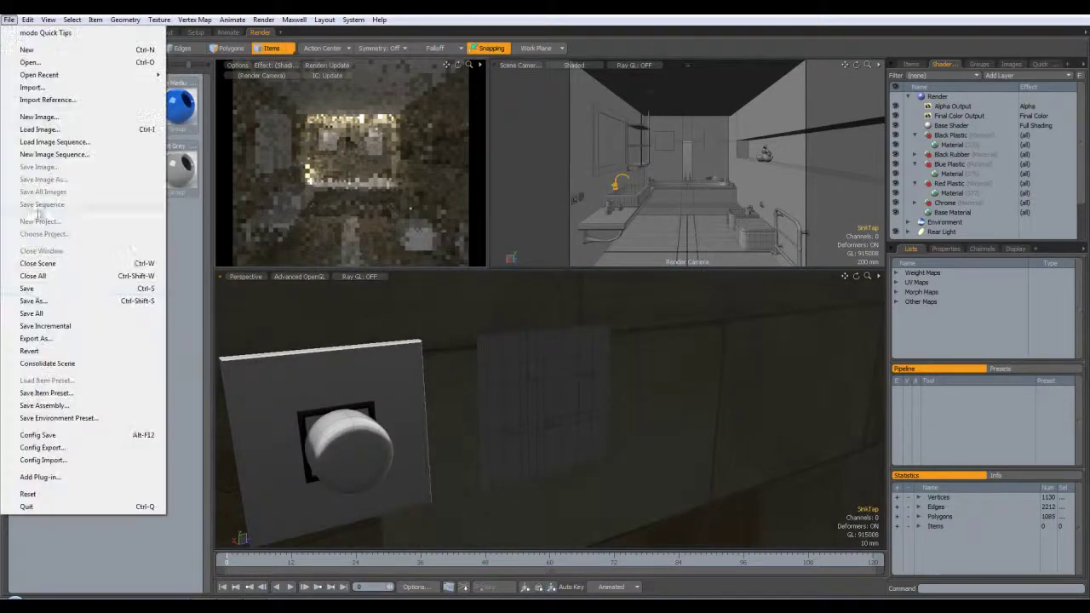
{"action": "left_click", "coordinate": [37, 291]}
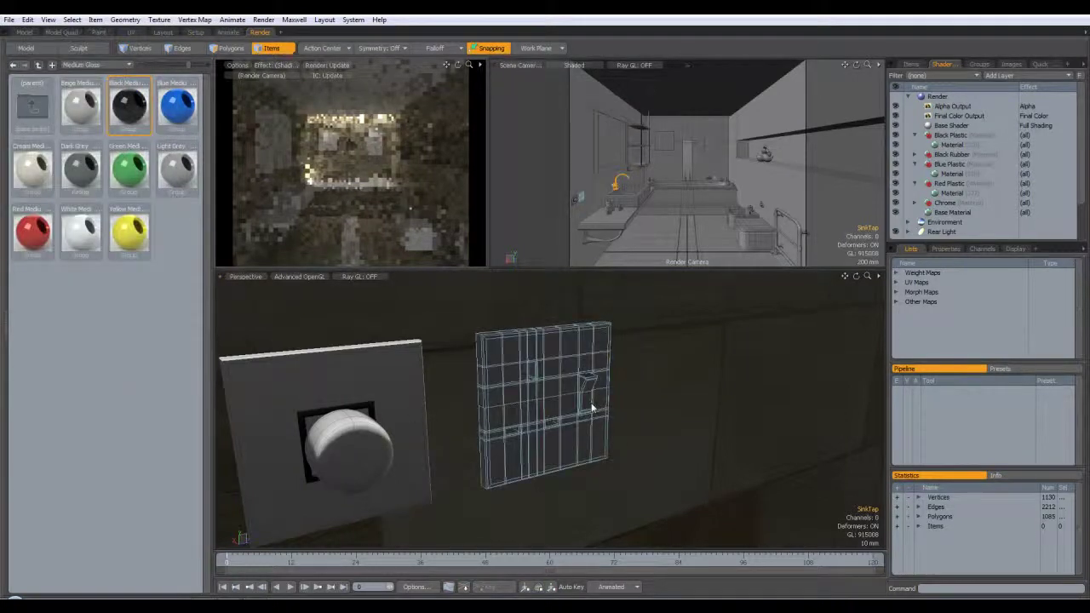
Select the wall socket item and assign the existing Chrome material to it
{"action": "left_click", "coordinate": [592, 407]}
{"action": "key", "text": "shift+a"}
{"action": "left_click_drag", "start_coordinate": [579, 391], "coordinate": [538, 380], "text": "alt"}
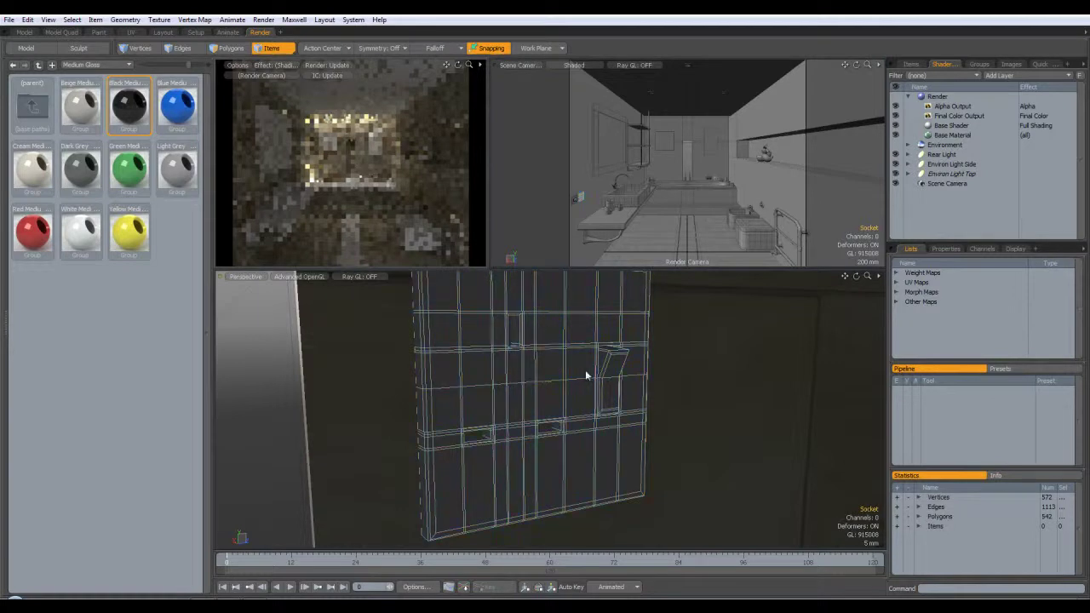
{"action": "key", "text": "m"}
{"action": "left_click", "coordinate": [614, 339]}
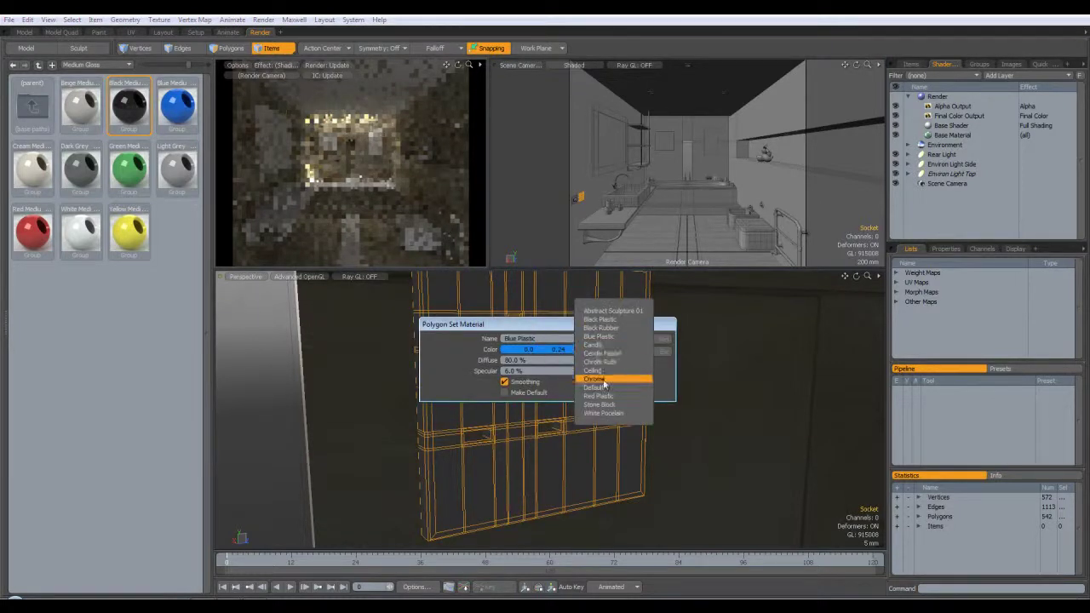
{"action": "left_click", "coordinate": [613, 380]}
{"action": "left_click", "coordinate": [648, 341]}
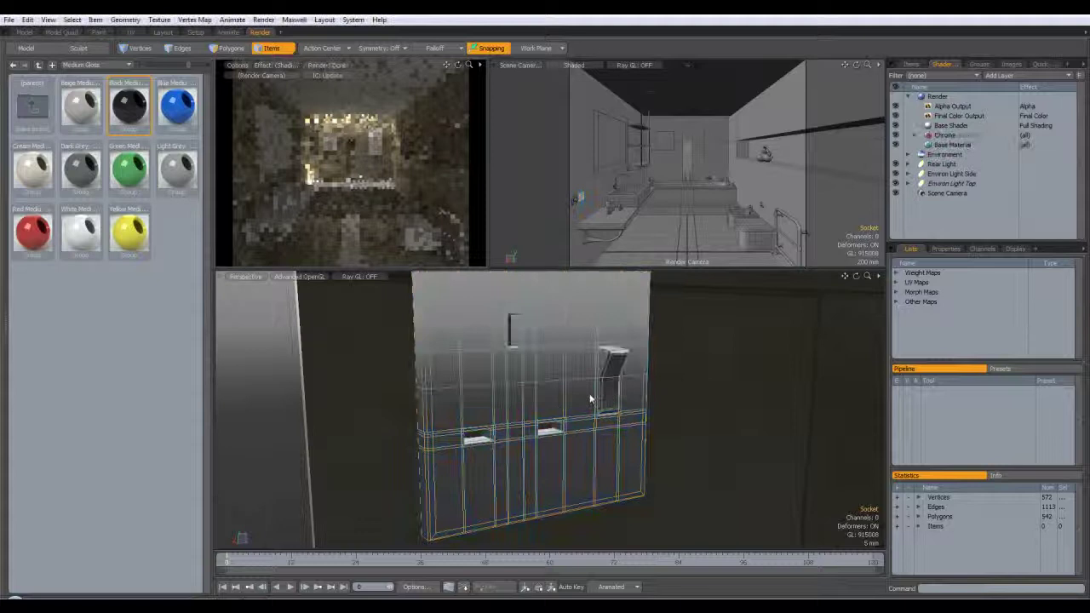
Try to select the frame polygons around the socket's lower pin slot, and undo back through the recent changes
{"action": "left_click", "coordinate": [531, 454]}
{"action": "left_click_drag", "start_coordinate": [531, 453], "coordinate": [545, 452], "text": "alt"}
{"action": "scroll", "coordinate": [489, 434], "scroll_direction": "up", "scroll_amount": 4}
{"action": "left_click", "coordinate": [229, 51]}
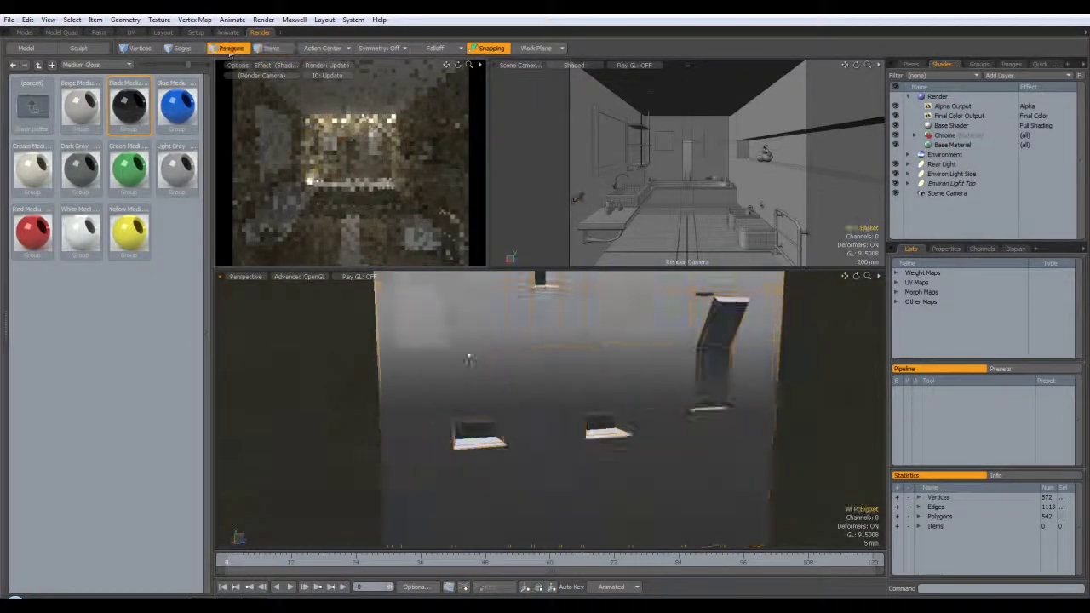
{"action": "scroll", "coordinate": [448, 430], "scroll_direction": "up", "scroll_amount": 5}
{"action": "left_click_drag", "start_coordinate": [485, 415], "coordinate": [501, 430], "text": "alt"}
{"action": "left_click", "coordinate": [477, 404]}
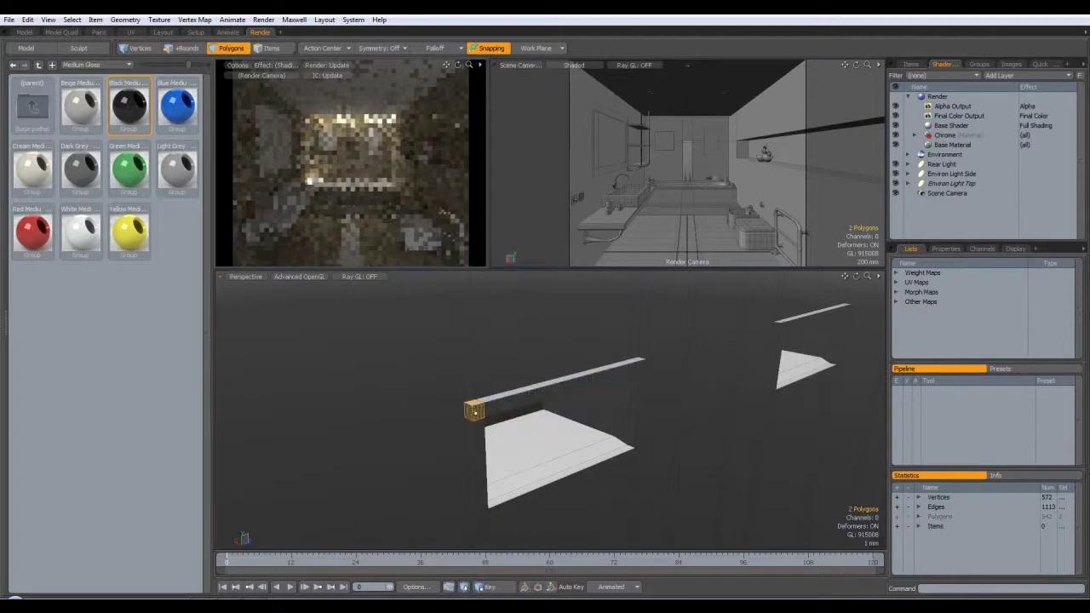
{"action": "left_click", "coordinate": [496, 407]}
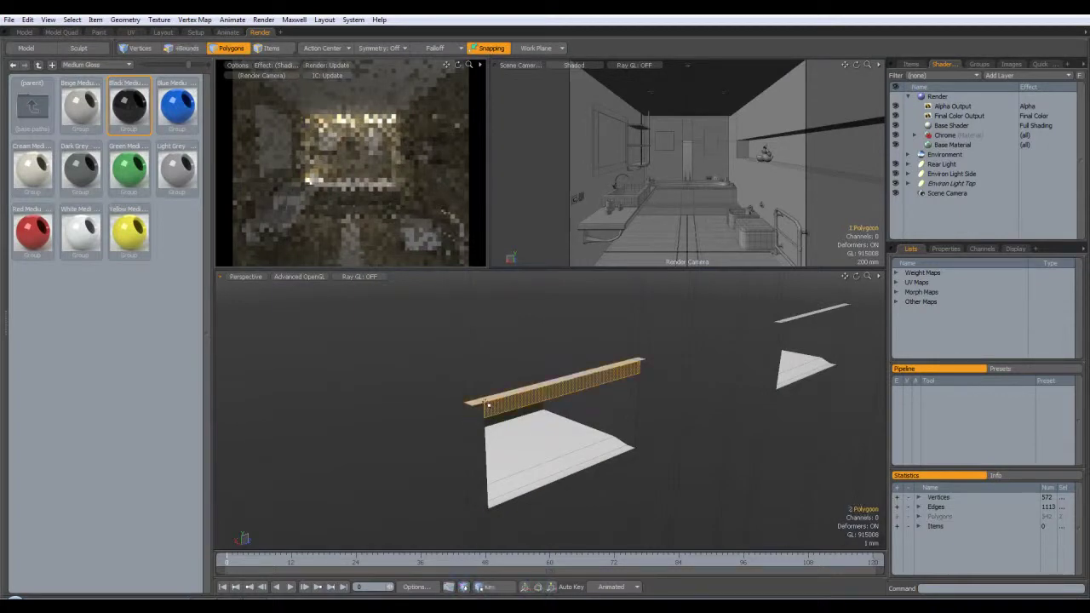
{"action": "left_click", "coordinate": [478, 413]}
{"action": "left_click", "coordinate": [486, 411]}
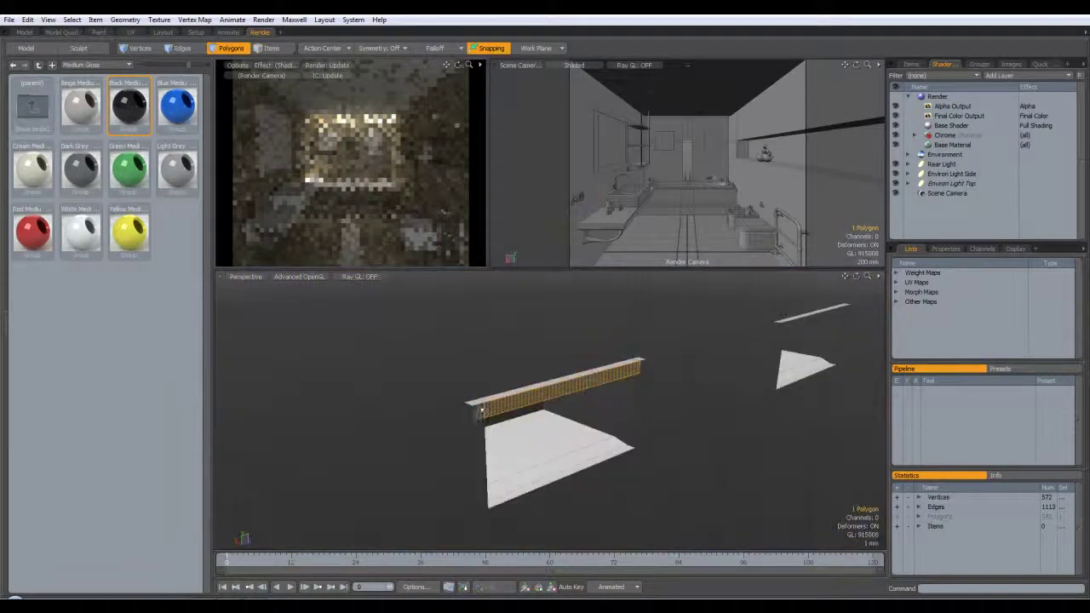
{"action": "left_click", "coordinate": [480, 406]}
{"action": "double_click", "coordinate": [485, 411]}
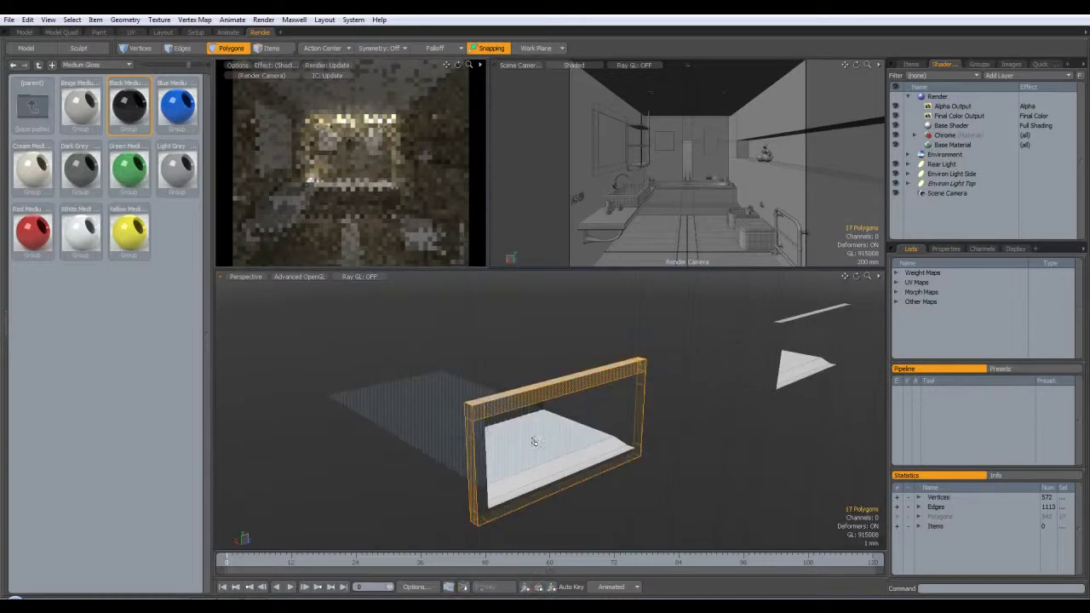
{"action": "left_click_drag", "start_coordinate": [653, 430], "coordinate": [470, 414], "text": "alt"}
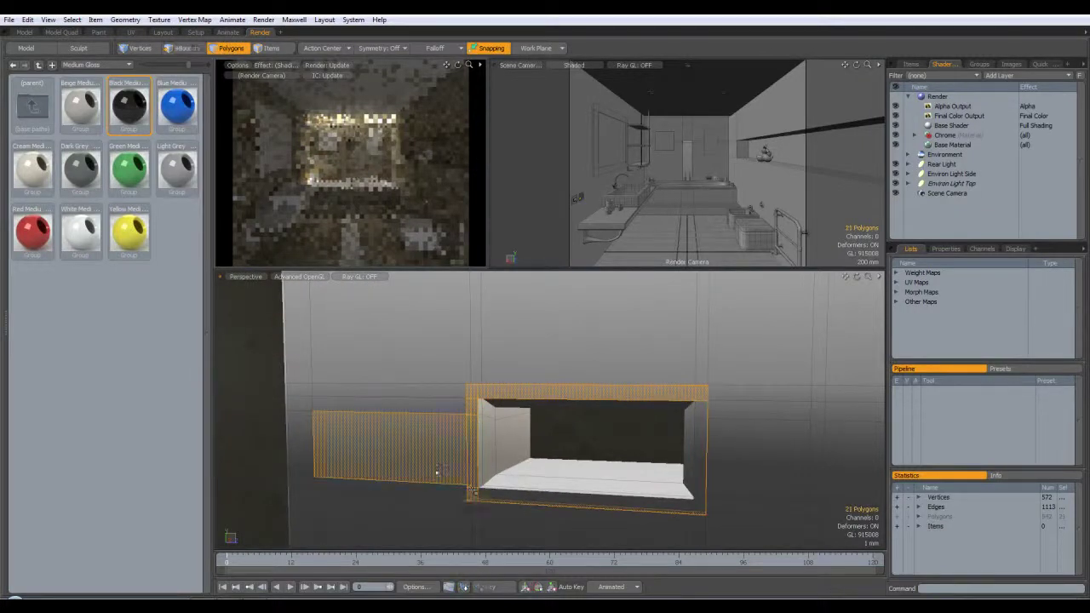
{"action": "left_click", "coordinate": [441, 473]}
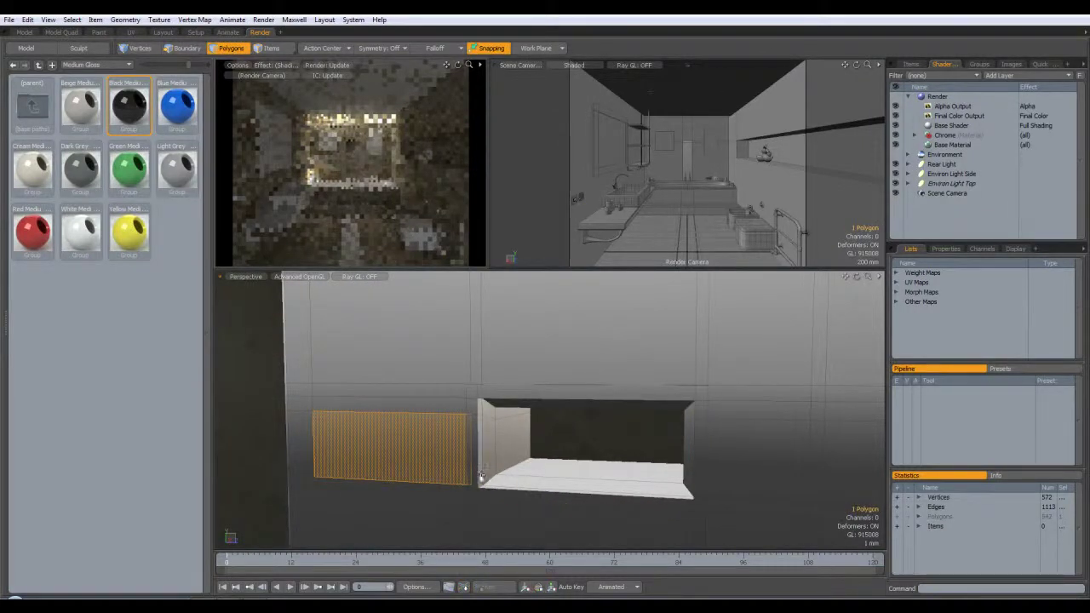
{"action": "key", "text": "5"}
{"action": "key", "text": "ctrl+z"}
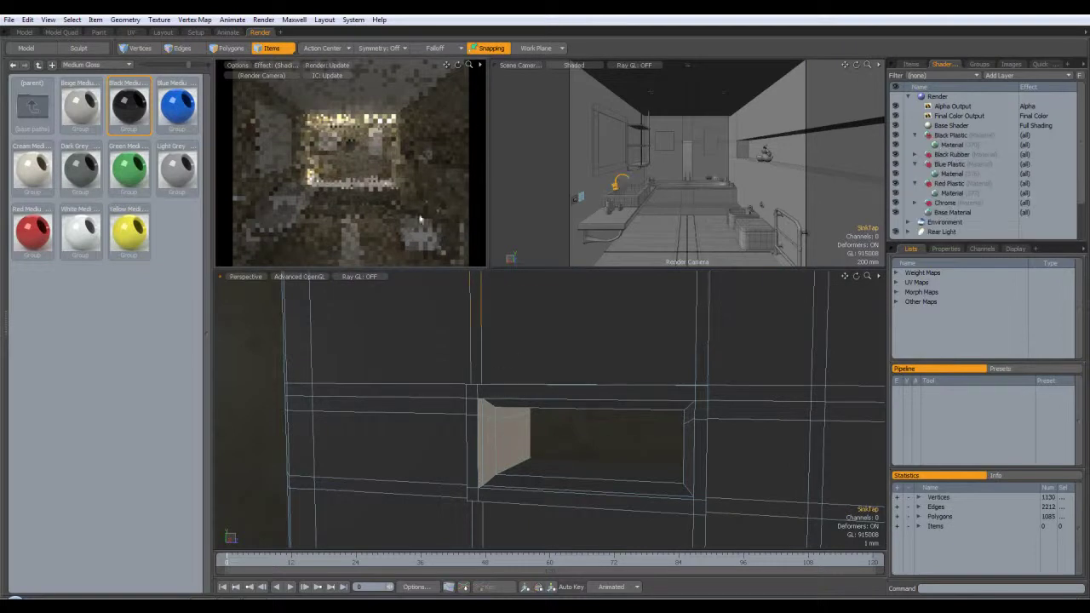
Select the wall socket item again and reapply the Chrome material
{"action": "left_click", "coordinate": [481, 295]}
{"action": "key", "text": "m"}
{"action": "left_click", "coordinate": [639, 339]}
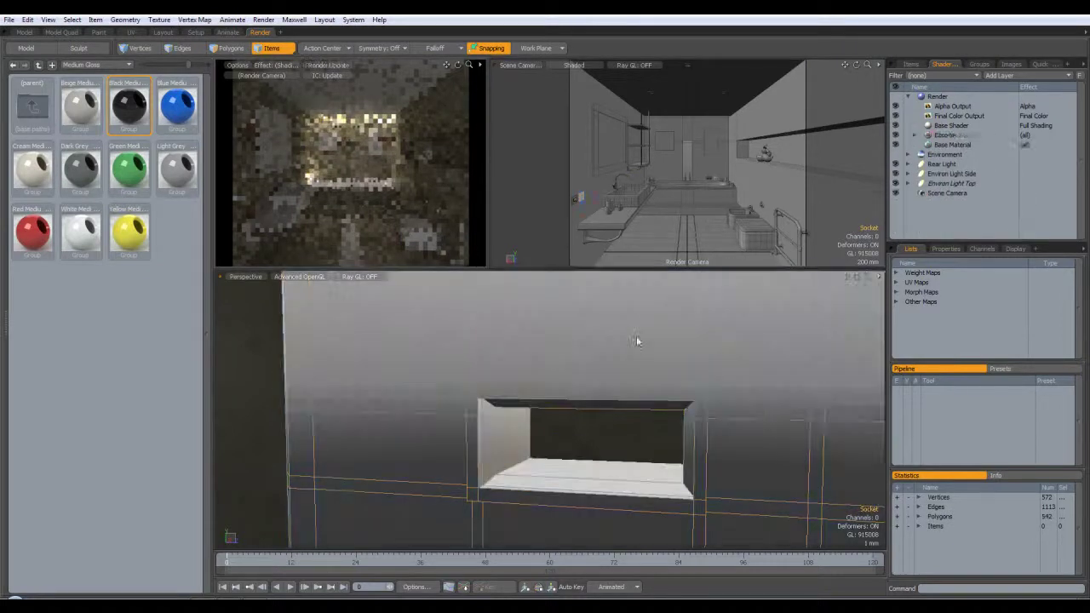
Switch to polygon selection and select the outer frame polygons around the socket's first pin slot
{"action": "left_click", "coordinate": [230, 53]}
{"action": "left_click_drag", "start_coordinate": [367, 375], "coordinate": [562, 334], "text": "alt"}
{"action": "left_click_drag", "start_coordinate": [549, 422], "coordinate": [496, 398], "text": "alt"}
{"action": "left_click_drag", "start_coordinate": [588, 419], "coordinate": [460, 392], "text": "alt"}
{"action": "left_click_drag", "start_coordinate": [783, 396], "coordinate": [610, 460], "text": "alt+shift"}
{"action": "left_click", "coordinate": [612, 466], "text": "shift"}
{"action": "left_click_drag", "start_coordinate": [650, 416], "coordinate": [591, 469], "text": "alt"}
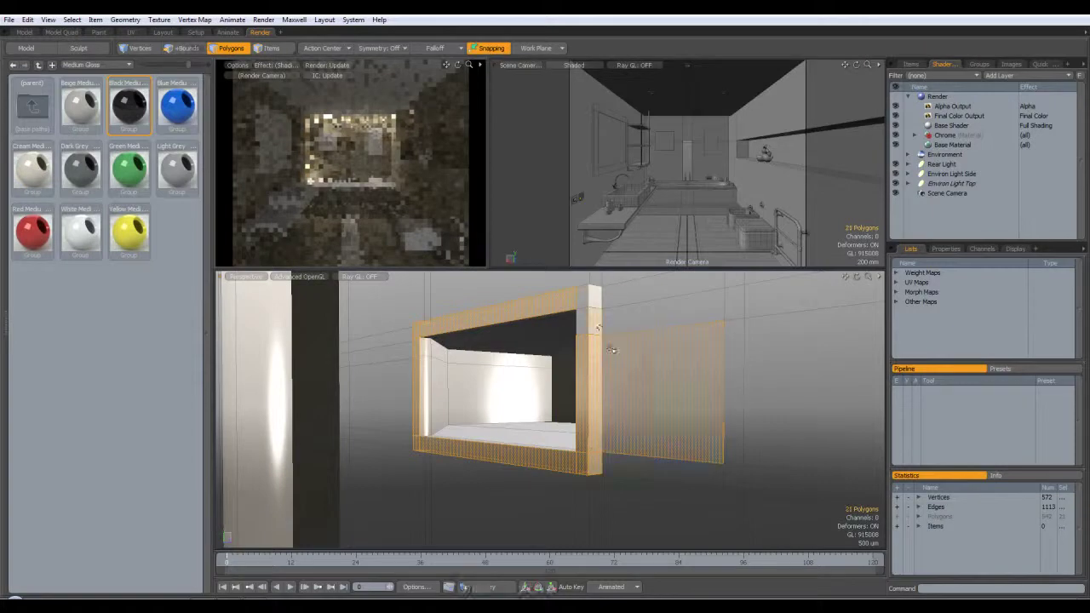
Undo the stray selection and add the remaining frame and corner polygons of the first pin slot
{"action": "key", "text": "ctrl+z"}
{"action": "left_click_drag", "start_coordinate": [585, 304], "coordinate": [442, 373], "text": "alt"}
{"action": "left_click", "coordinate": [422, 319], "text": "shift"}
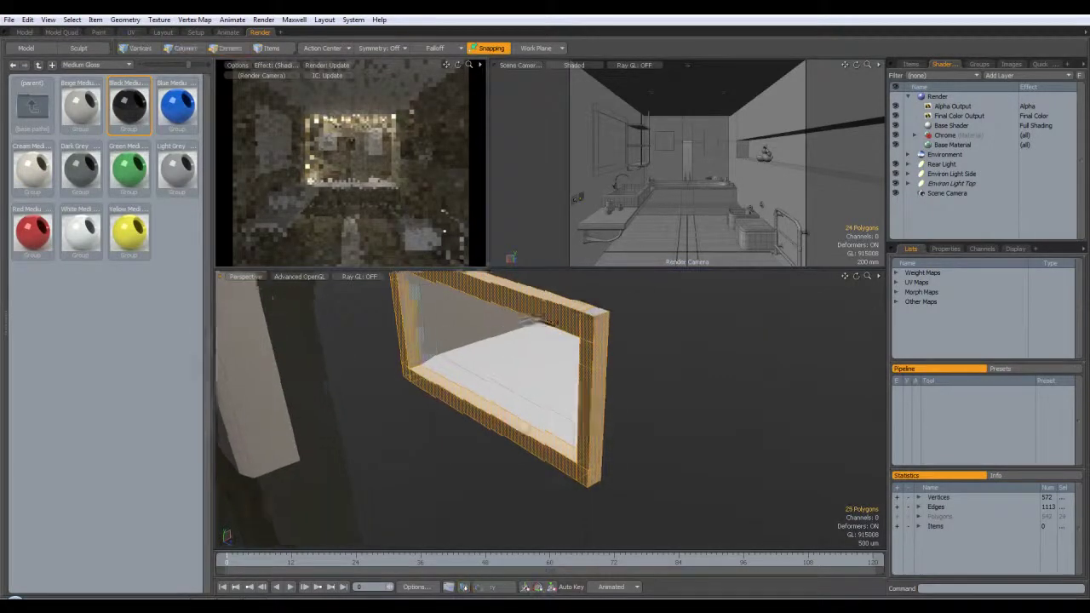
{"action": "left_click_drag", "start_coordinate": [422, 319], "coordinate": [412, 347], "text": "alt"}
{"action": "left_click", "coordinate": [406, 392], "text": "shift"}
{"action": "left_click_drag", "start_coordinate": [428, 390], "coordinate": [675, 521], "text": "alt"}
{"action": "left_click", "coordinate": [576, 418], "text": "shift"}
{"action": "left_click", "coordinate": [509, 395], "text": "shift"}
Assign the existing Black Plastic material to the first pin slot's frame polygons
{"action": "key", "text": "m"}
{"action": "left_click", "coordinate": [613, 339]}
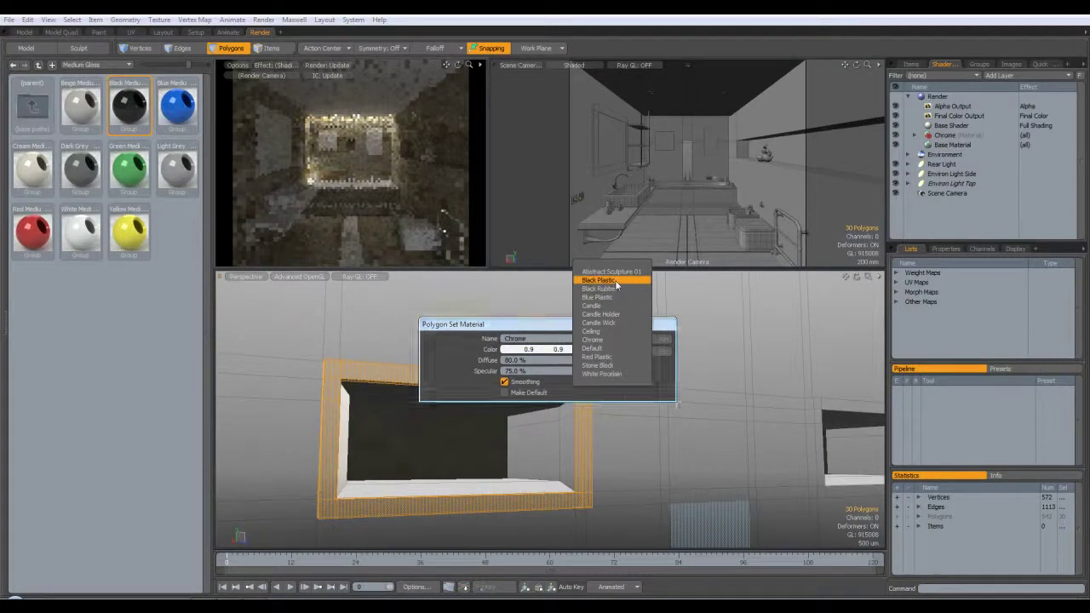
{"action": "left_click", "coordinate": [617, 280]}
{"action": "left_click", "coordinate": [646, 344]}
Start a new polygon selection on the frame around the neighbouring pin slot, covering its long edges and one end
{"action": "left_click_drag", "start_coordinate": [656, 375], "coordinate": [588, 417], "text": "alt"}
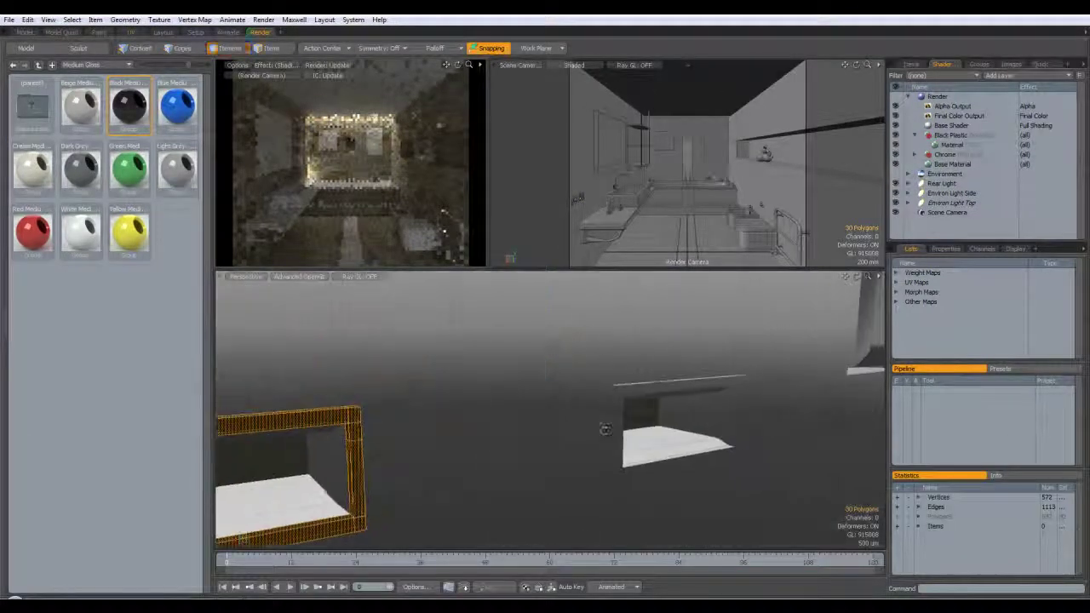
{"action": "left_click", "coordinate": [637, 390]}
{"action": "scroll", "coordinate": [622, 407], "scroll_direction": "up", "scroll_amount": 2}
{"action": "scroll", "coordinate": [622, 407], "scroll_direction": "up", "scroll_amount": 2}
{"action": "mouse_move", "coordinate": [616, 358]}
{"action": "left_mouse_down", "text": "alt"}
{"action": "mouse_move", "coordinate": [694, 393]}
{"action": "mouse_move", "coordinate": [656, 395]}
{"action": "mouse_move", "coordinate": [648, 496]}
{"action": "mouse_move", "coordinate": [697, 467]}
{"action": "left_mouse_up", "text": "alt"}
{"action": "left_click_drag", "start_coordinate": [697, 468], "coordinate": [538, 353], "text": "alt"}
{"action": "left_click_drag", "start_coordinate": [383, 451], "coordinate": [276, 432], "text": "shift"}
{"action": "left_click_drag", "start_coordinate": [749, 448], "coordinate": [601, 456], "text": "alt+shift"}
{"action": "left_click_drag", "start_coordinate": [822, 452], "coordinate": [620, 484], "text": "alt+shift"}
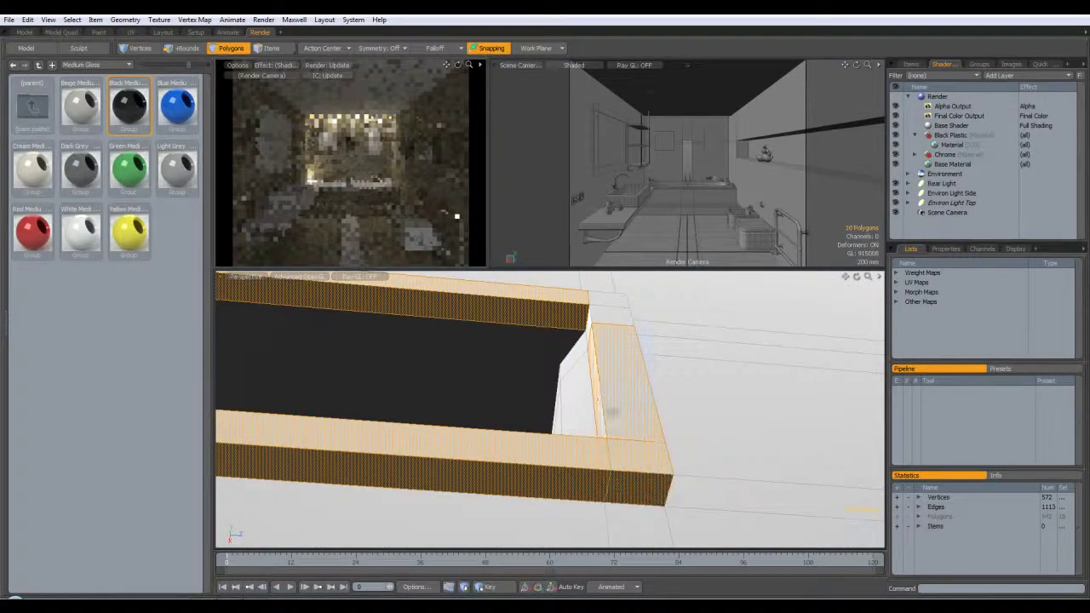
Add the neighbouring slot's remaining frame polygons and assign Black Plastic to them
{"action": "left_click_drag", "start_coordinate": [617, 347], "coordinate": [688, 416], "text": "alt"}
{"action": "left_click", "coordinate": [649, 360], "text": "shift"}
{"action": "left_click", "coordinate": [655, 359], "text": "shift"}
{"action": "left_click_drag", "start_coordinate": [649, 362], "coordinate": [456, 364], "text": "alt"}
{"action": "scroll", "coordinate": [740, 432], "scroll_direction": "down", "scroll_amount": 1}
{"action": "left_click", "coordinate": [739, 432], "text": "shift"}
{"action": "left_click", "coordinate": [336, 338], "text": "shift"}
{"action": "left_click_drag", "start_coordinate": [336, 338], "coordinate": [570, 361], "text": "alt"}
{"action": "key", "text": "m"}
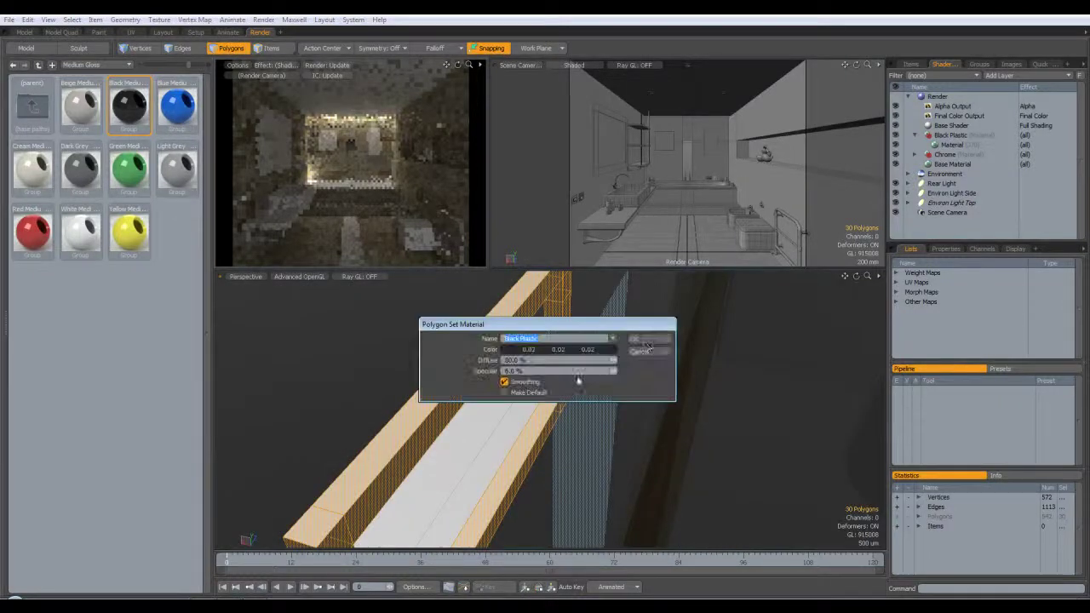
{"action": "left_click", "coordinate": [646, 341]}
Select the frame polygons along one short edge of the socket's upright pin slot and deselect the stray large polygon
{"action": "scroll", "coordinate": [746, 416], "scroll_direction": "down", "scroll_amount": 8}
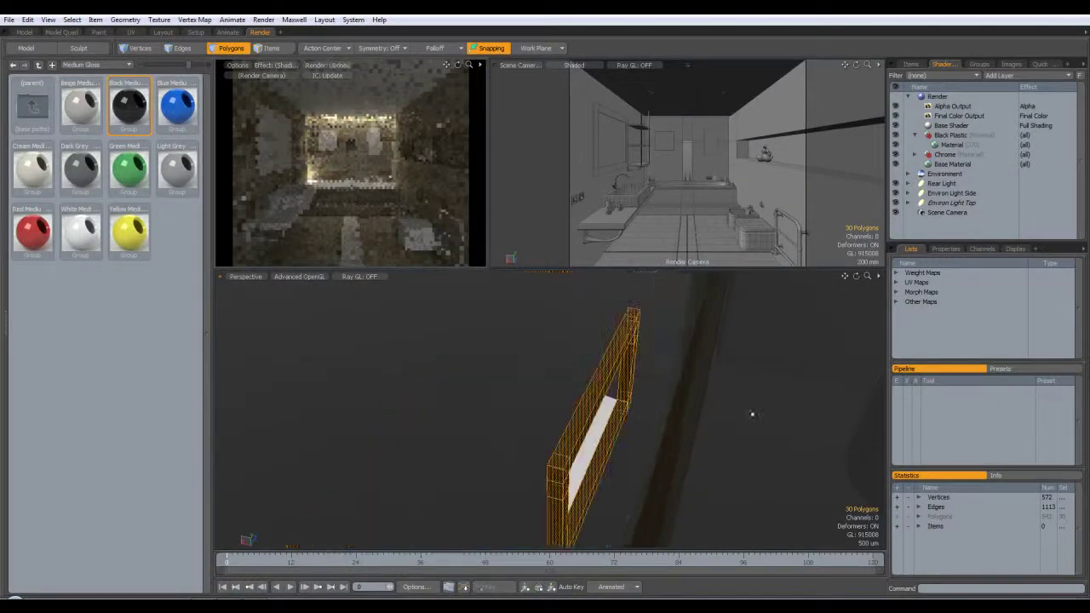
{"action": "left_click_drag", "start_coordinate": [742, 417], "coordinate": [665, 460], "text": "alt"}
{"action": "scroll", "coordinate": [690, 362], "scroll_direction": "down", "scroll_amount": 5}
{"action": "scroll", "coordinate": [665, 460], "scroll_direction": "up", "scroll_amount": 6}
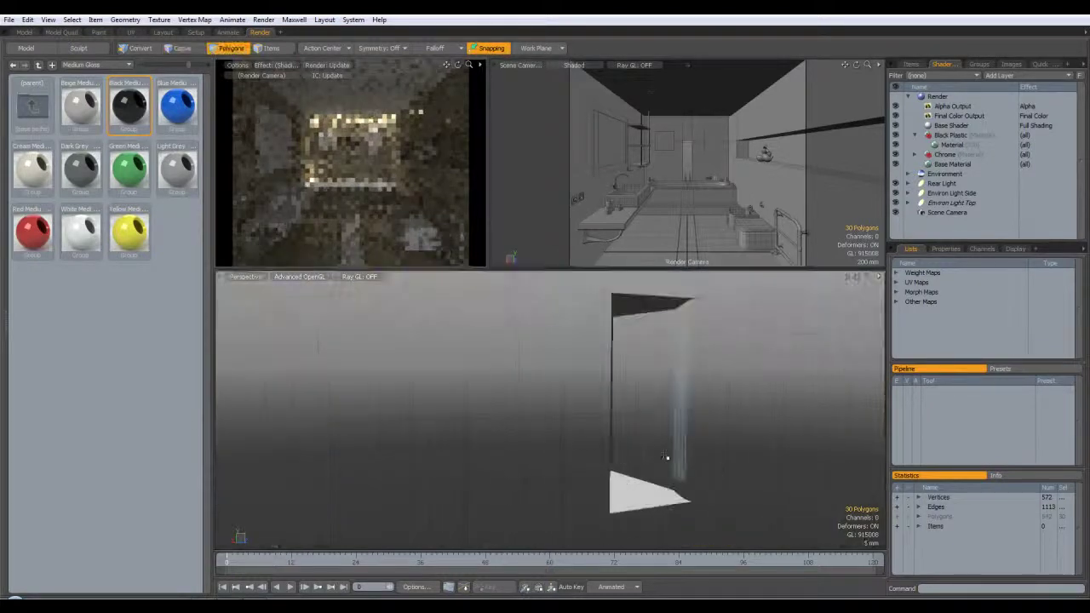
{"action": "left_click_drag", "start_coordinate": [634, 349], "coordinate": [526, 428], "text": "alt"}
{"action": "left_click", "coordinate": [641, 398]}
{"action": "scroll", "coordinate": [640, 398], "scroll_direction": "up", "scroll_amount": 4}
{"action": "scroll", "coordinate": [630, 398], "scroll_direction": "down", "scroll_amount": 3}
{"action": "scroll", "coordinate": [523, 426], "scroll_direction": "up", "scroll_amount": 2}
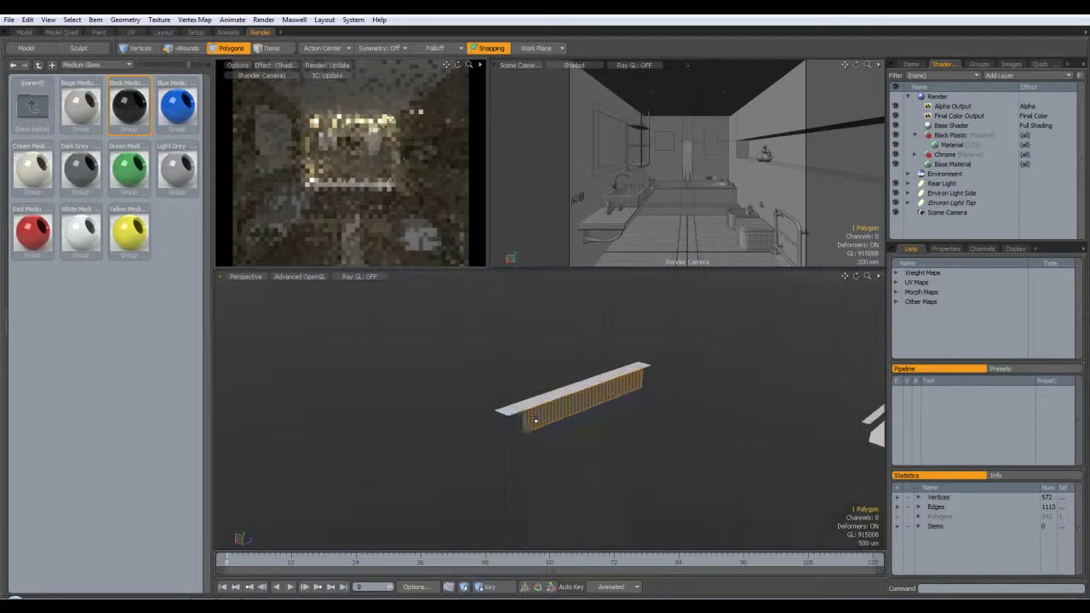
{"action": "left_click", "coordinate": [651, 375], "text": "shift"}
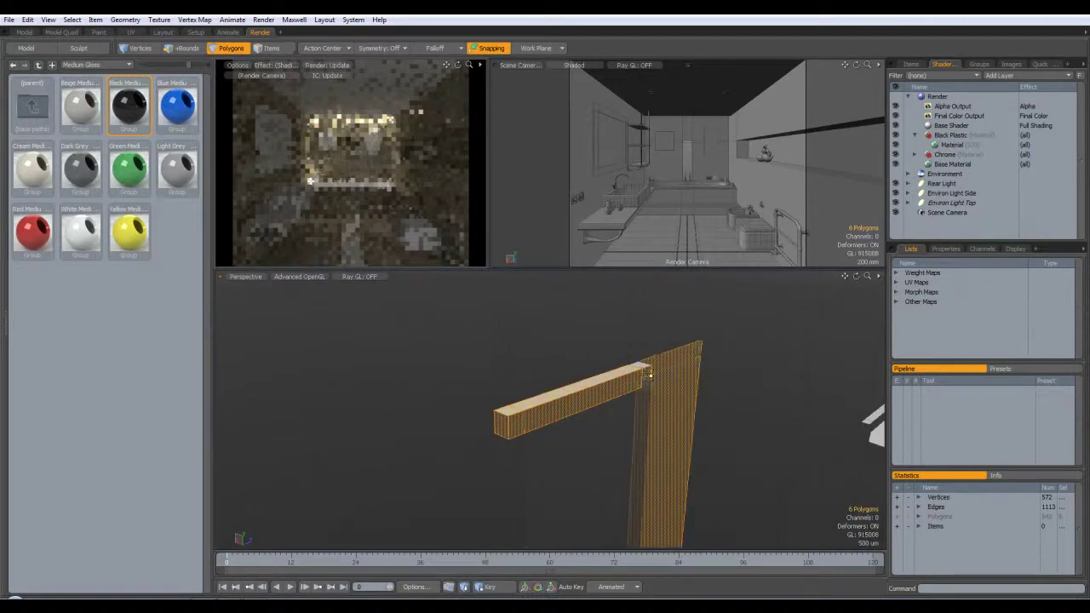
{"action": "left_click", "coordinate": [688, 364], "text": "ctrl"}
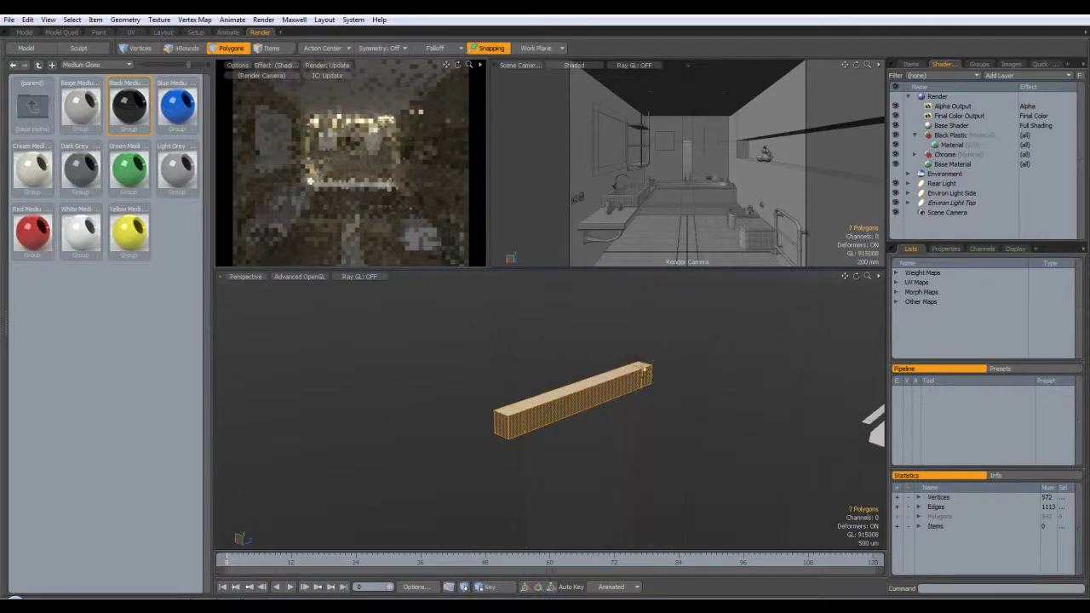
Add the sides, other end and corners of the upright pin slot's frame and assign Black Plastic to them
{"action": "left_click_drag", "start_coordinate": [518, 474], "coordinate": [509, 473], "text": "shift"}
{"action": "left_click_drag", "start_coordinate": [578, 487], "coordinate": [610, 320], "text": "alt"}
{"action": "mouse_move", "coordinate": [543, 447]}
{"action": "left_mouse_down", "text": "shift"}
{"action": "mouse_move", "coordinate": [566, 456]}
{"action": "mouse_move", "coordinate": [584, 388]}
{"action": "left_mouse_up", "text": "shift"}
{"action": "left_click_drag", "start_coordinate": [577, 459], "coordinate": [541, 449], "text": "shift"}
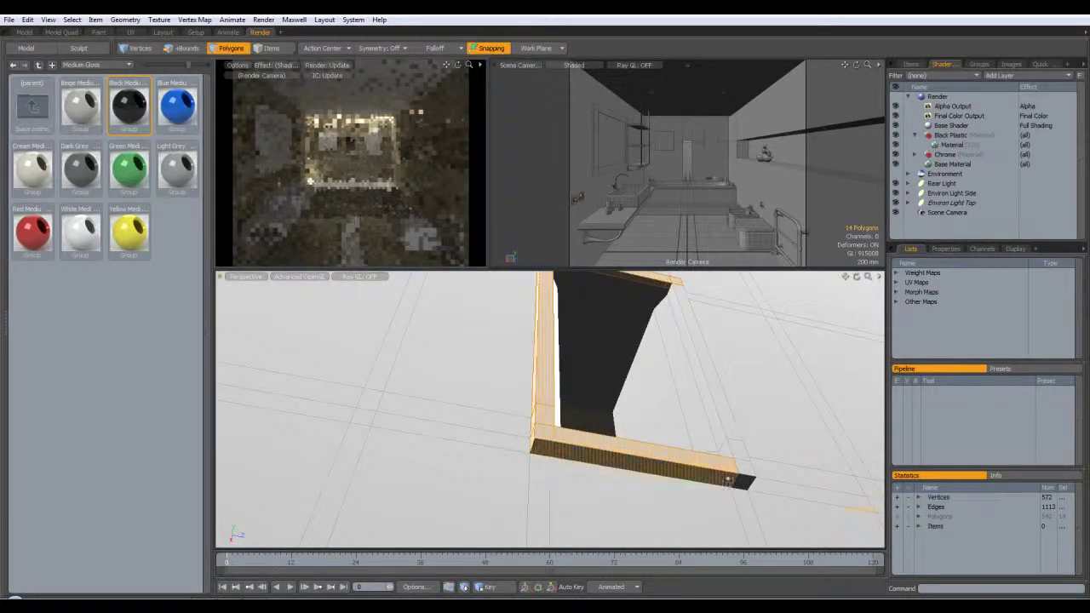
{"action": "mouse_move", "coordinate": [752, 460]}
{"action": "left_mouse_down", "text": "shift"}
{"action": "mouse_move", "coordinate": [740, 427]}
{"action": "mouse_move", "coordinate": [771, 463]}
{"action": "mouse_move", "coordinate": [730, 425]}
{"action": "mouse_move", "coordinate": [712, 426]}
{"action": "left_mouse_up", "text": "shift"}
{"action": "mouse_move", "coordinate": [680, 469]}
{"action": "left_mouse_down", "text": "shift"}
{"action": "mouse_move", "coordinate": [673, 383]}
{"action": "mouse_move", "coordinate": [684, 486]}
{"action": "mouse_move", "coordinate": [671, 541]}
{"action": "left_mouse_up", "text": "shift"}
{"action": "left_click", "coordinate": [627, 378], "text": "shift"}
{"action": "left_click_drag", "start_coordinate": [629, 380], "coordinate": [687, 348], "text": "alt"}
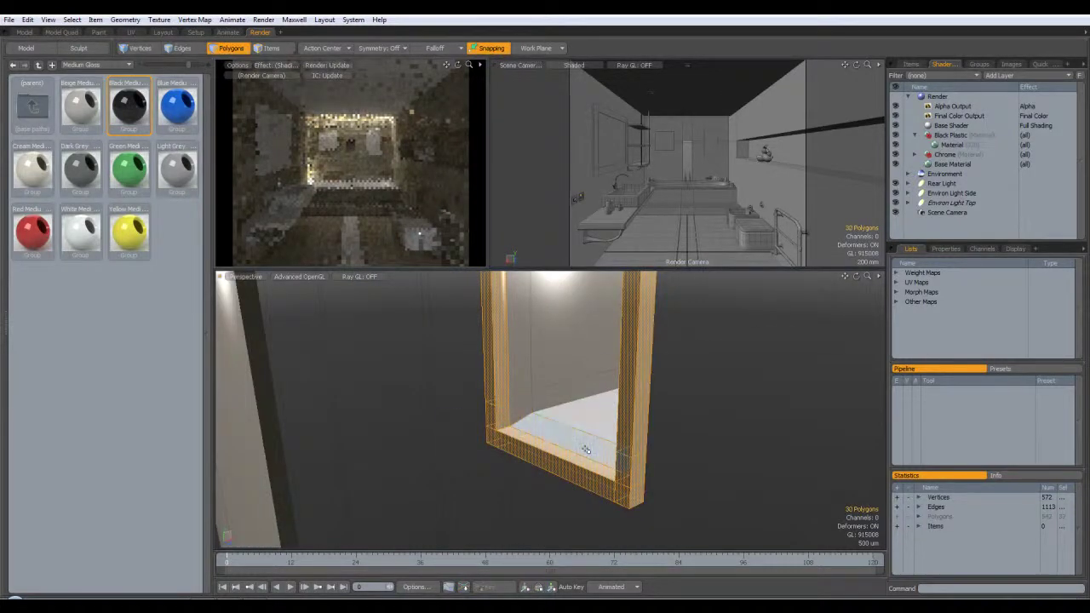
{"action": "key", "text": "m"}
{"action": "left_click", "coordinate": [661, 340]}
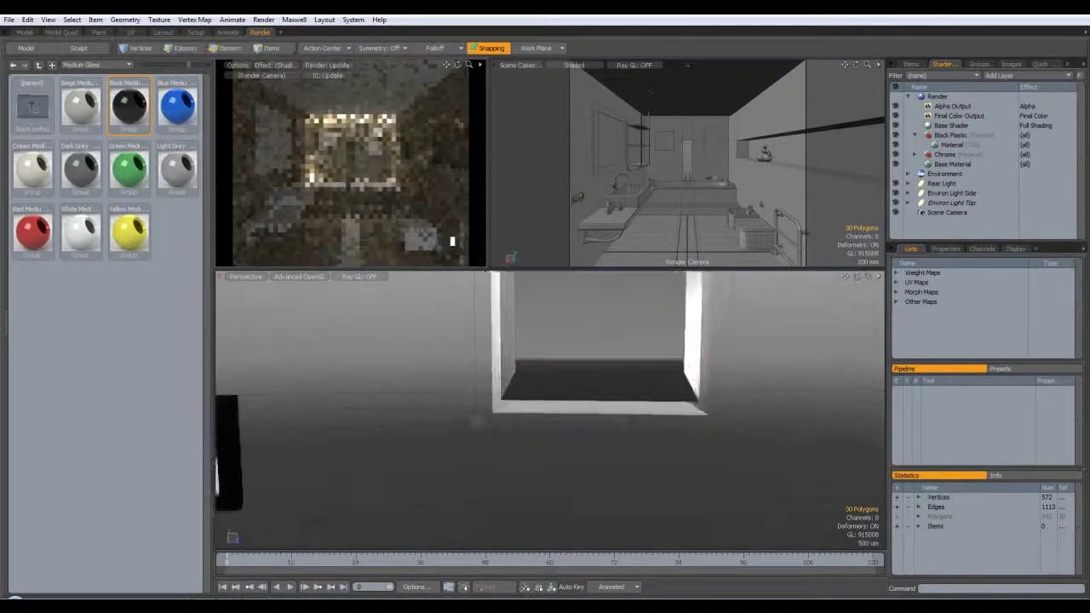
Extend the polygon selection to the upper edge and first side of the frame around the socket's rocker switch
{"action": "key", "text": "shift+Up"}
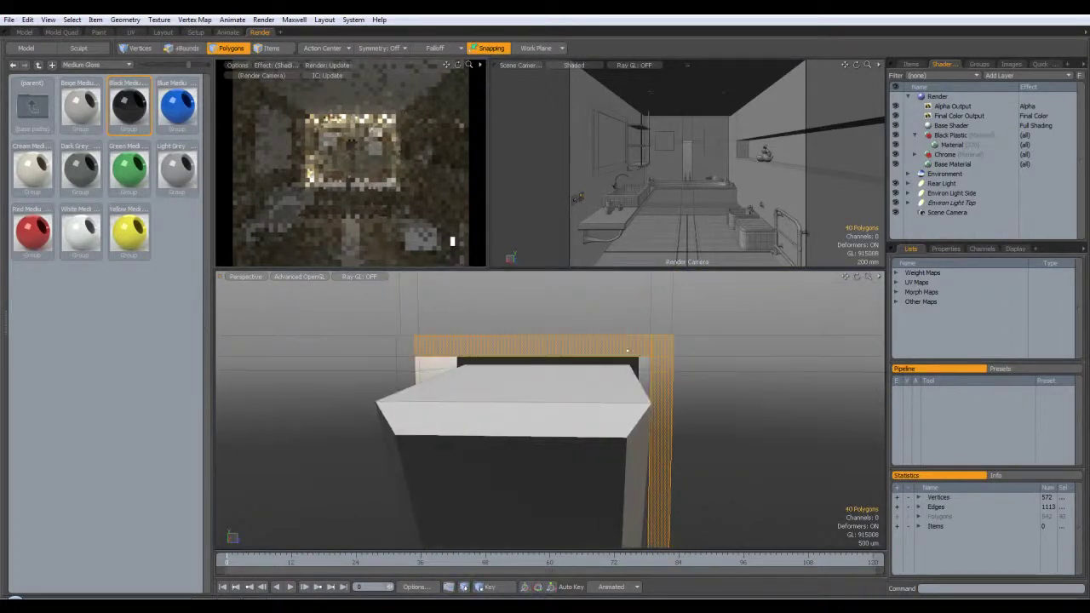
{"action": "left_click_drag", "start_coordinate": [647, 335], "coordinate": [629, 409], "text": "alt+shift"}
{"action": "left_click_drag", "start_coordinate": [632, 536], "coordinate": [622, 418], "text": "alt+shift"}
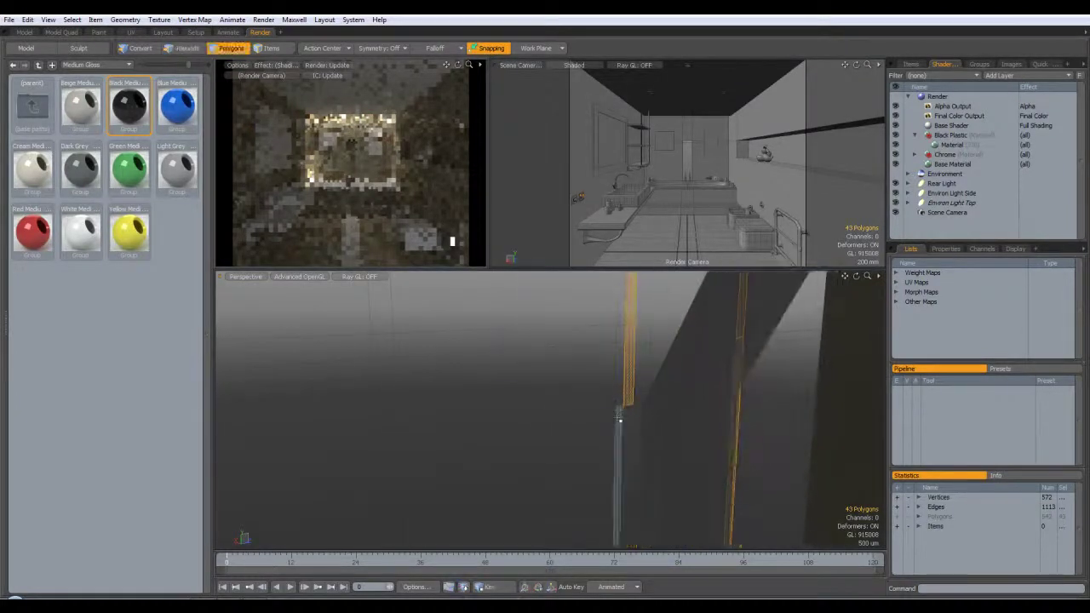
{"action": "left_click", "coordinate": [633, 430], "text": "shift"}
{"action": "left_click_drag", "start_coordinate": [632, 540], "coordinate": [624, 456], "text": "alt+shift"}
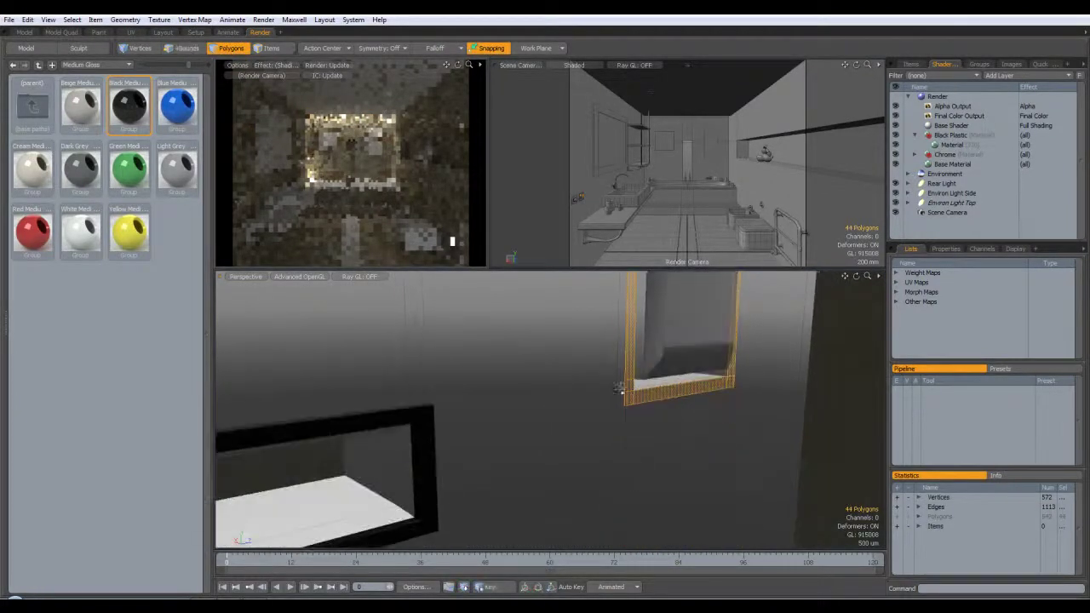
{"action": "left_click_drag", "start_coordinate": [635, 362], "coordinate": [634, 540], "text": "alt+shift"}
{"action": "left_click", "coordinate": [621, 385], "text": "shift"}
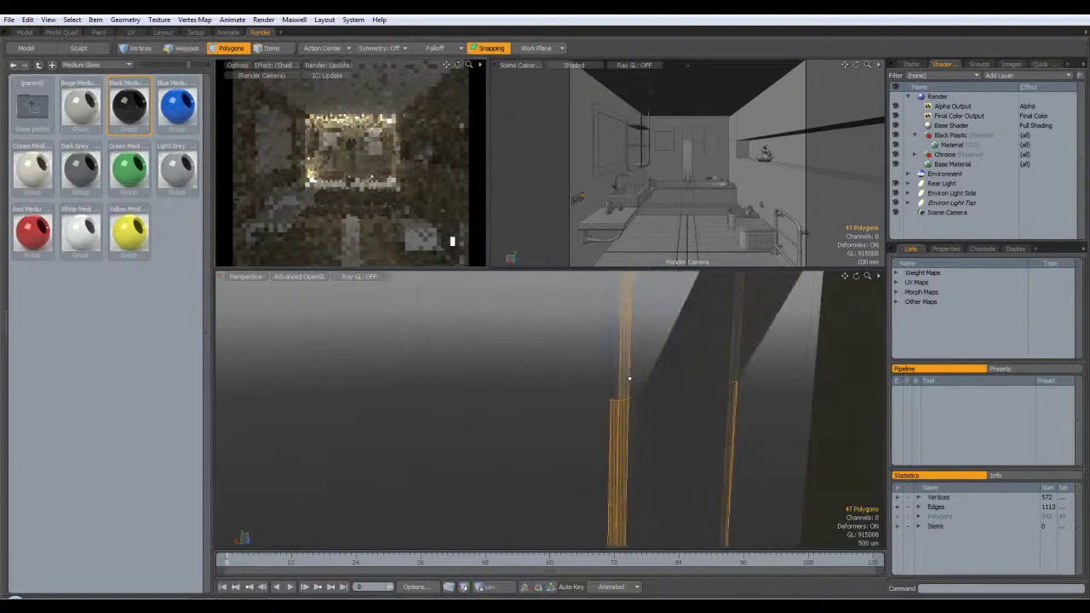
{"action": "left_click_drag", "start_coordinate": [639, 396], "coordinate": [628, 539], "text": "alt+shift"}
{"action": "left_click_drag", "start_coordinate": [594, 361], "coordinate": [586, 420], "text": "alt+shift"}
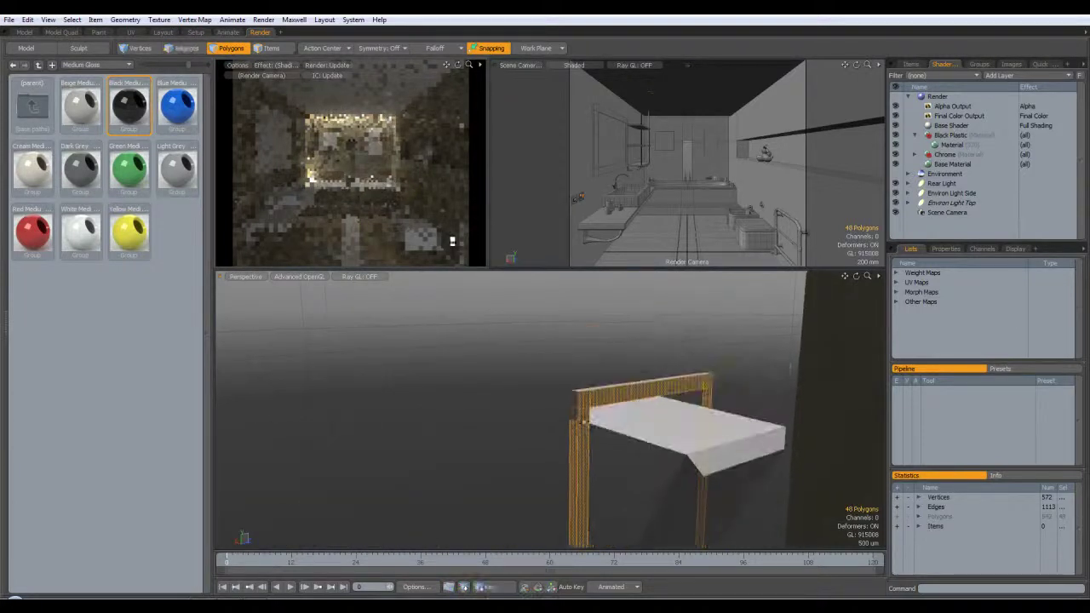
{"action": "left_click_drag", "start_coordinate": [741, 394], "coordinate": [384, 392], "text": "alt+shift"}
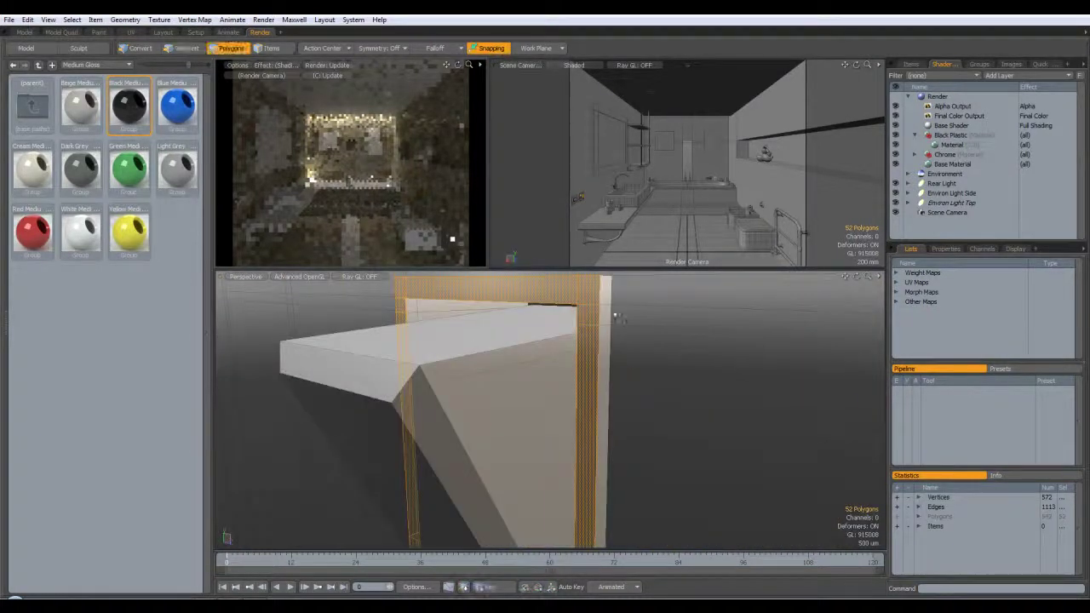
Add the opposite side and lower edge of the rocker switch's frame to the polygon selection
{"action": "left_click_drag", "start_coordinate": [606, 319], "coordinate": [604, 426], "text": "shift"}
{"action": "left_click_drag", "start_coordinate": [601, 375], "coordinate": [601, 340], "text": "alt"}
{"action": "left_click", "coordinate": [590, 396], "text": "shift"}
{"action": "left_click_drag", "start_coordinate": [597, 532], "coordinate": [594, 418], "text": "alt+shift"}
{"action": "left_click", "coordinate": [593, 458], "text": "shift"}
{"action": "left_click_drag", "start_coordinate": [594, 462], "coordinate": [577, 368], "text": "alt+shift"}
{"action": "left_click", "coordinate": [469, 384], "text": "shift"}
{"action": "left_click_drag", "start_coordinate": [469, 384], "coordinate": [371, 425], "text": "alt"}
{"action": "left_click", "coordinate": [621, 424], "text": "shift"}
{"action": "left_click", "coordinate": [631, 454], "text": "shift"}
{"action": "left_click", "coordinate": [632, 432], "text": "shift"}
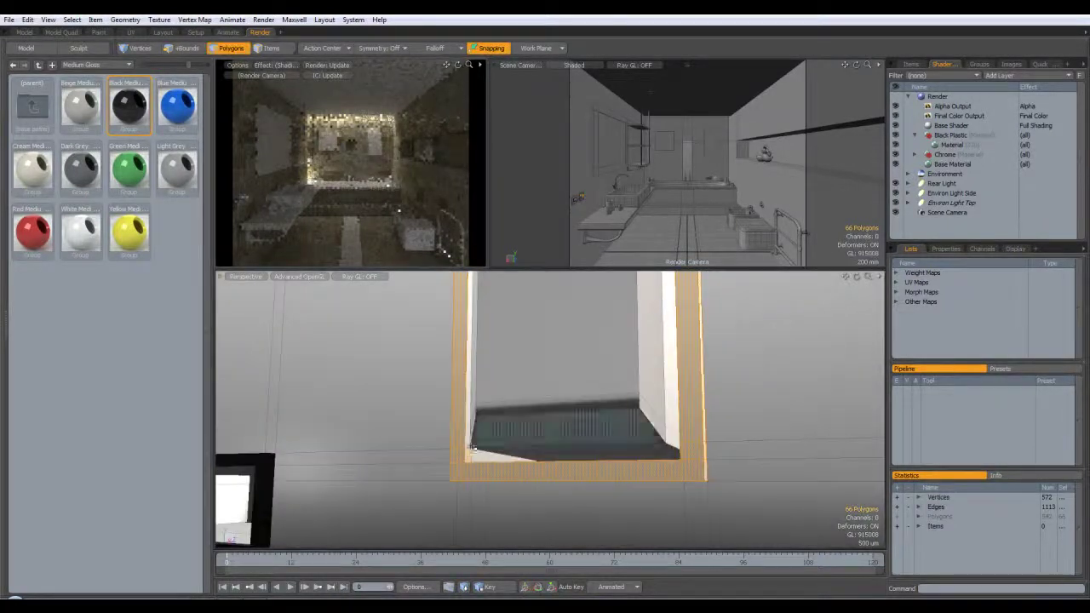
Add the inner side polygons of the rocker switch's frame and undo the stray polygon selection inside the opening
{"action": "left_click", "coordinate": [469, 441], "text": "shift"}
{"action": "left_click_drag", "start_coordinate": [538, 334], "coordinate": [554, 463], "text": "alt"}
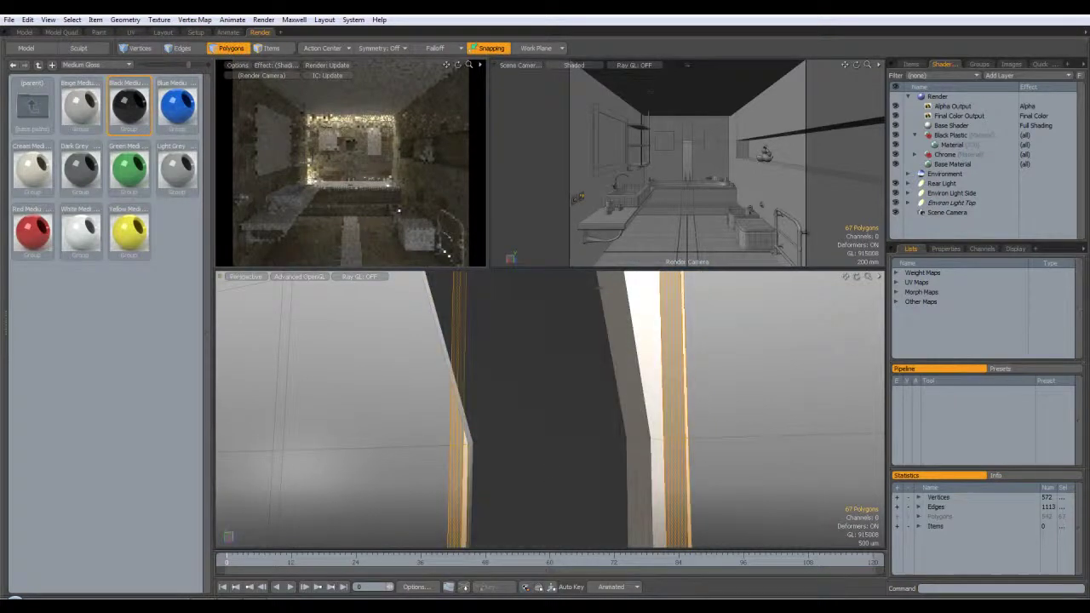
{"action": "left_click_drag", "start_coordinate": [606, 402], "coordinate": [640, 406], "text": "alt"}
{"action": "left_click", "coordinate": [632, 447], "text": "shift"}
{"action": "left_click_drag", "start_coordinate": [632, 447], "coordinate": [520, 450], "text": "alt"}
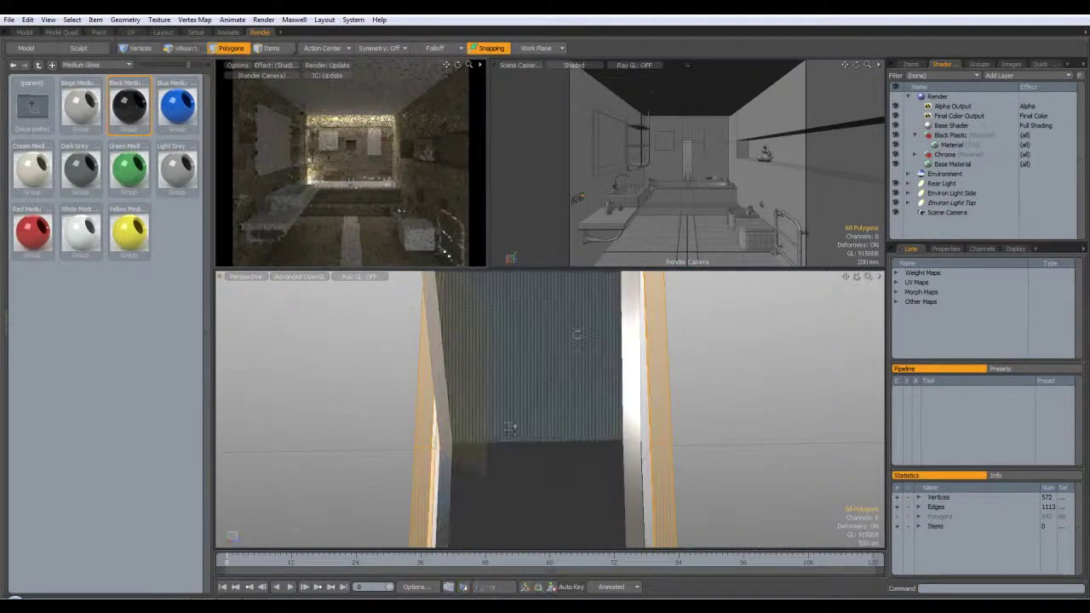
{"action": "key", "text": "ctrl+z"}
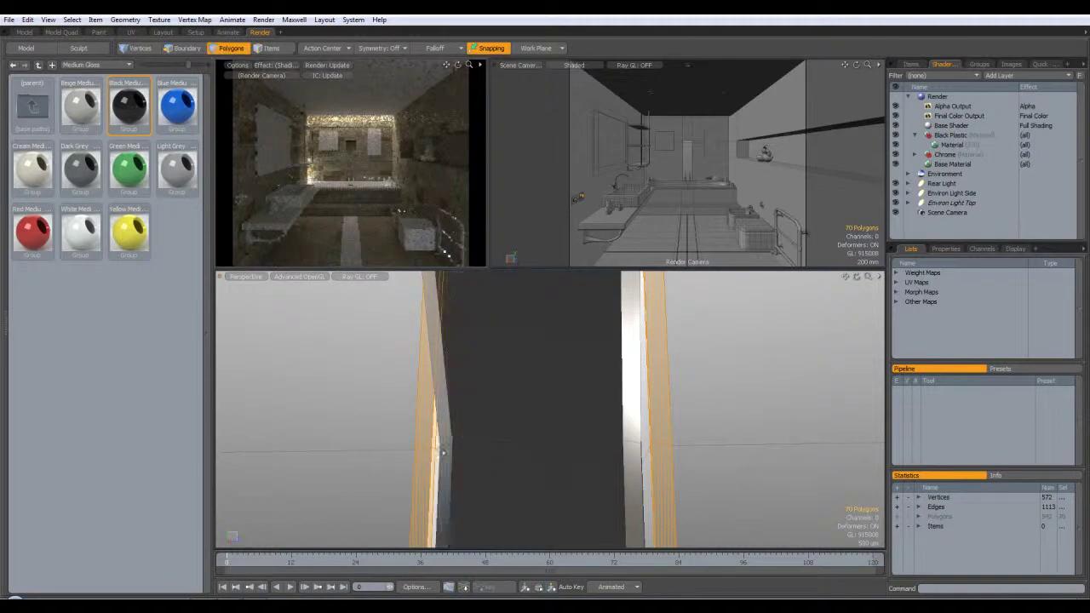
Add the last polygons of the rocker switch's frame and assign Black Plastic to the selection
{"action": "left_click_drag", "start_coordinate": [659, 336], "coordinate": [664, 492], "text": "alt+shift"}
{"action": "left_click_drag", "start_coordinate": [559, 361], "coordinate": [630, 402], "text": "alt"}
{"action": "left_click", "coordinate": [454, 347], "text": "shift"}
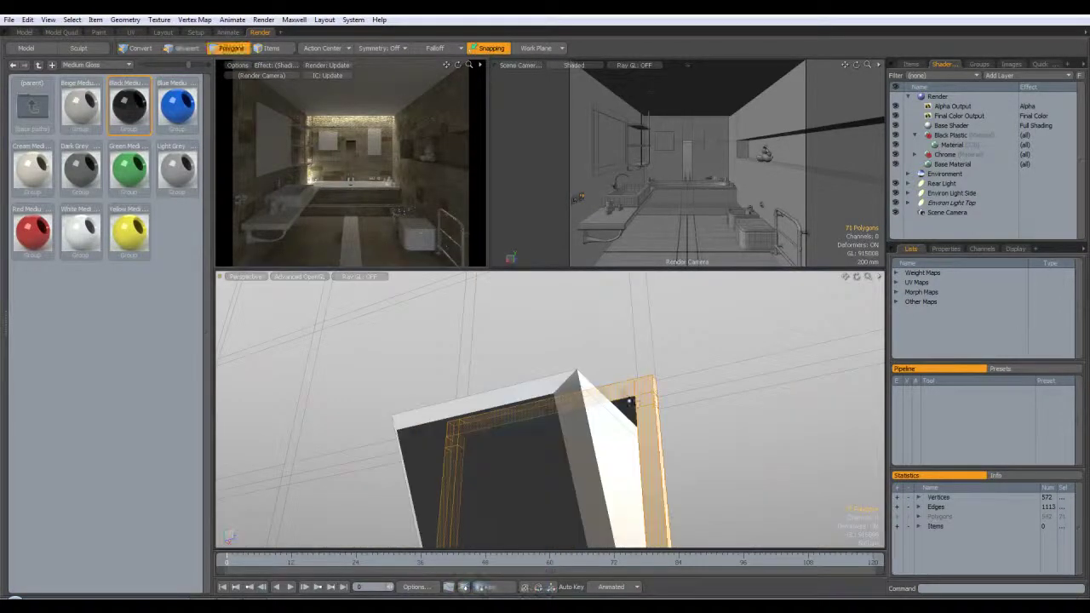
{"action": "key", "text": "m"}
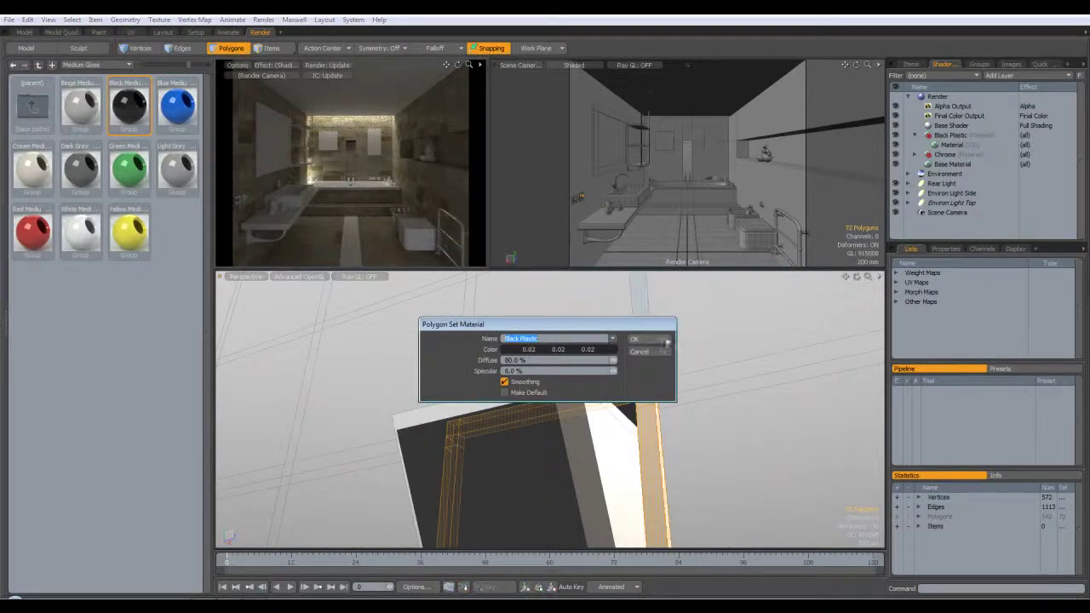
{"action": "left_click", "coordinate": [653, 340]}
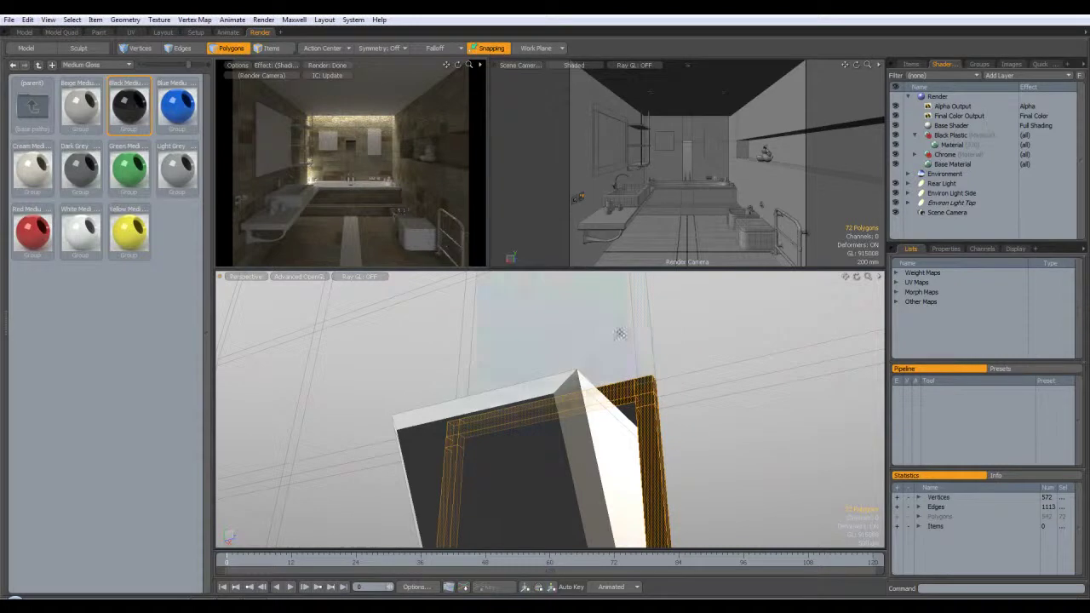
Save the scene and clear the polygon selection
{"action": "left_click", "coordinate": [10, 20]}
{"action": "left_click", "coordinate": [57, 289]}
{"action": "left_click_drag", "start_coordinate": [411, 380], "coordinate": [673, 415], "text": "alt"}
{"action": "scroll", "coordinate": [617, 466], "scroll_direction": "down", "scroll_amount": 6}
{"action": "scroll", "coordinate": [738, 444], "scroll_direction": "down", "scroll_amount": 5}
{"action": "left_click", "coordinate": [739, 450]}
Examine the bath, basin, bidet and wall fittings from several angles across the bathroom
{"action": "left_click_drag", "start_coordinate": [739, 452], "coordinate": [539, 351], "text": "alt"}
{"action": "scroll", "coordinate": [538, 351], "scroll_direction": "down", "scroll_amount": 3}
{"action": "left_click_drag", "start_coordinate": [596, 409], "coordinate": [652, 394], "text": "alt"}
{"action": "scroll", "coordinate": [654, 339], "scroll_direction": "up", "scroll_amount": 4}
{"action": "scroll", "coordinate": [637, 361], "scroll_direction": "down", "scroll_amount": 4}
{"action": "scroll", "coordinate": [658, 436], "scroll_direction": "down", "scroll_amount": 3}
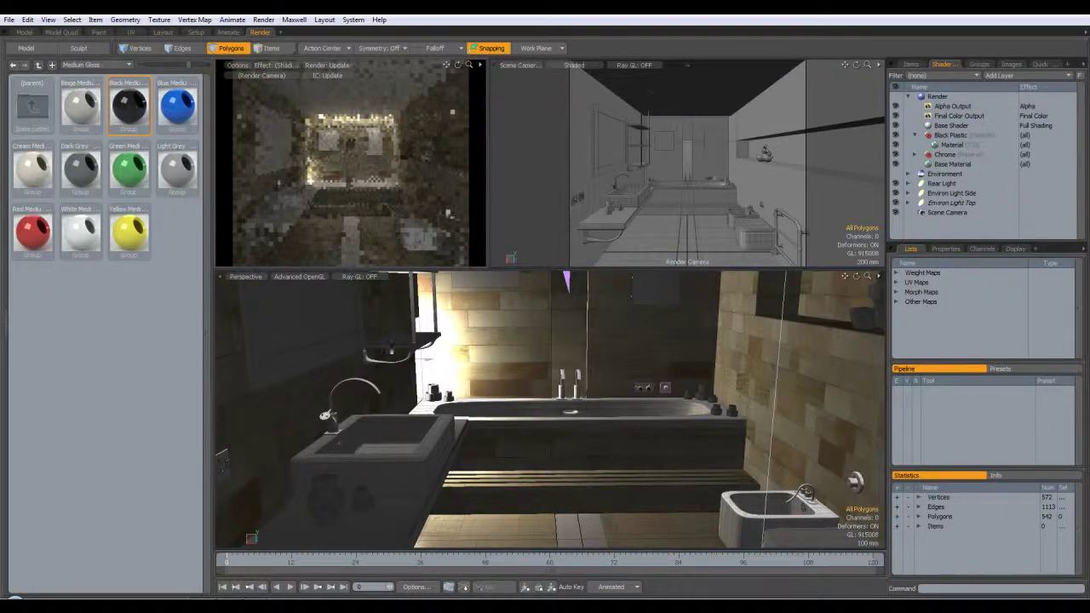
{"action": "left_click_drag", "start_coordinate": [652, 394], "coordinate": [643, 371], "text": "alt"}
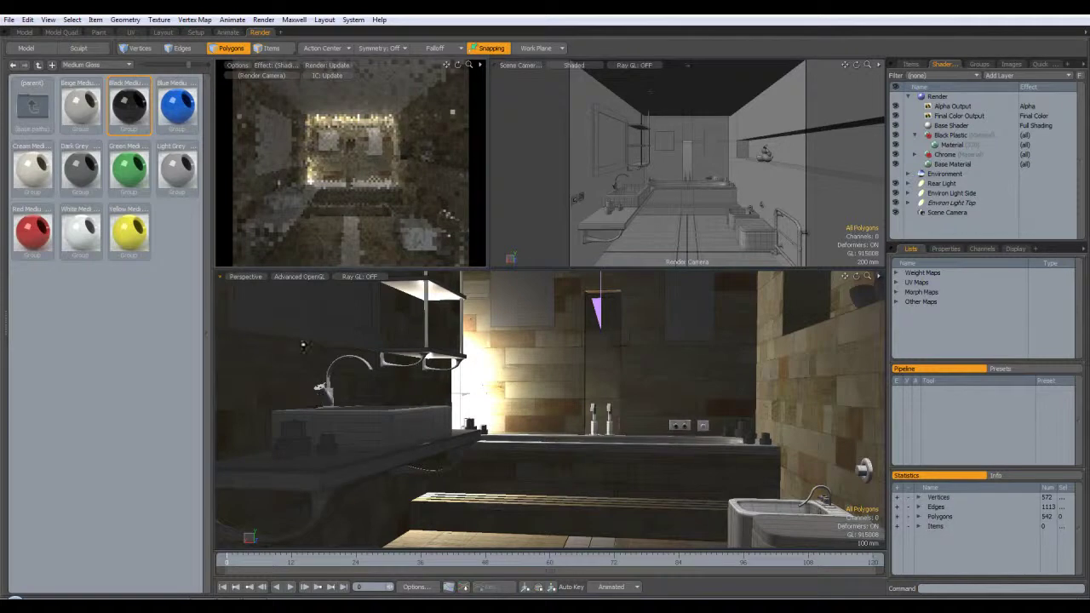
{"action": "left_click_drag", "start_coordinate": [563, 469], "coordinate": [603, 442], "text": "alt"}
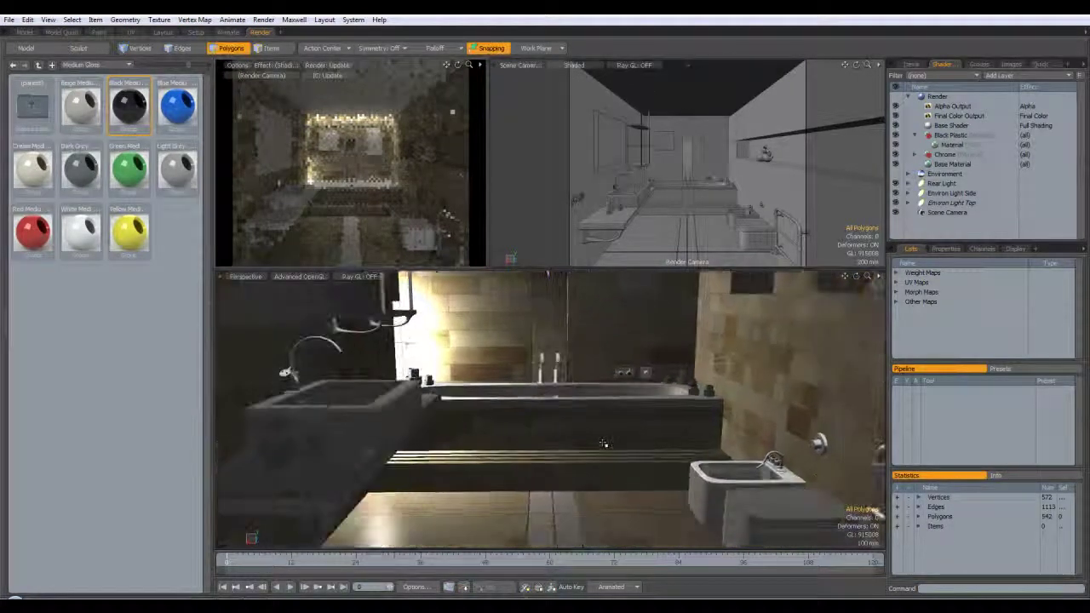